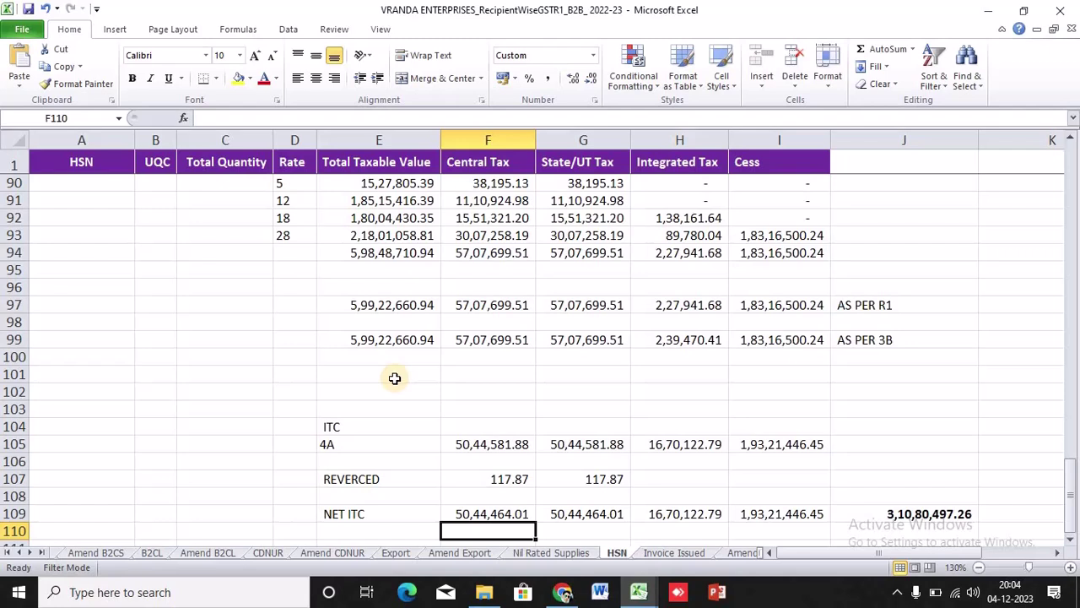
Switch to Chrome, look up the GSTR-9C Offline Tool among the GST portal's offline downloads, and close the portal page.
left_click(562, 592)
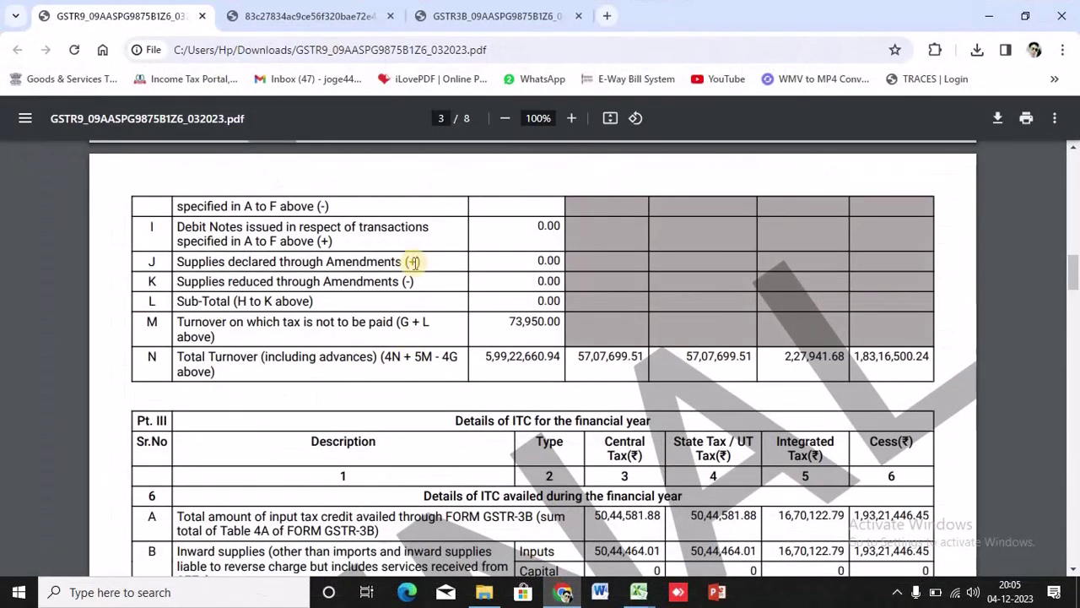
left_click(607, 15)
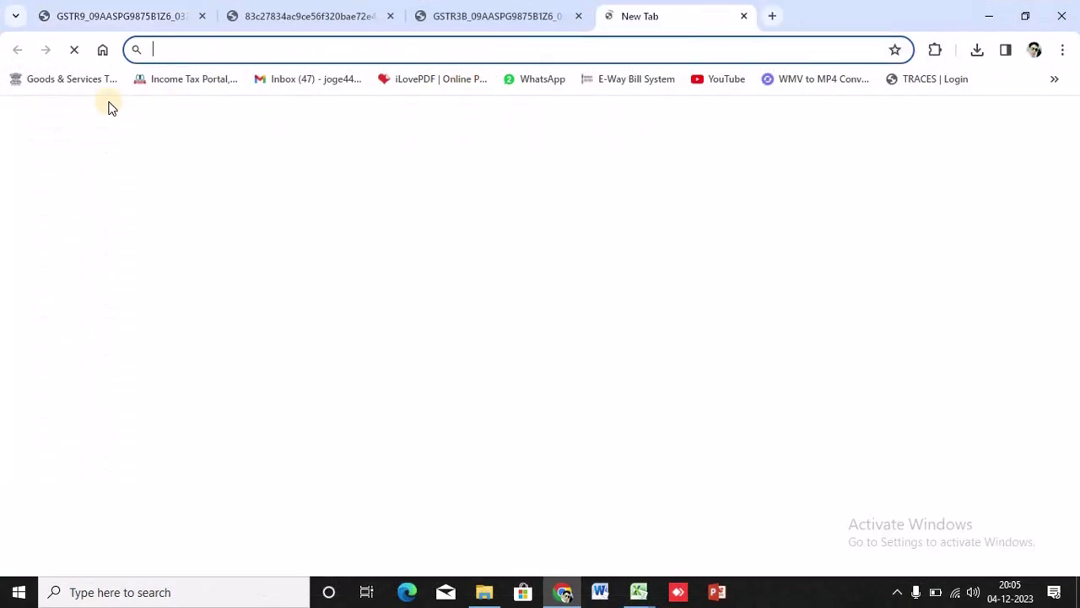
left_click(27, 83)
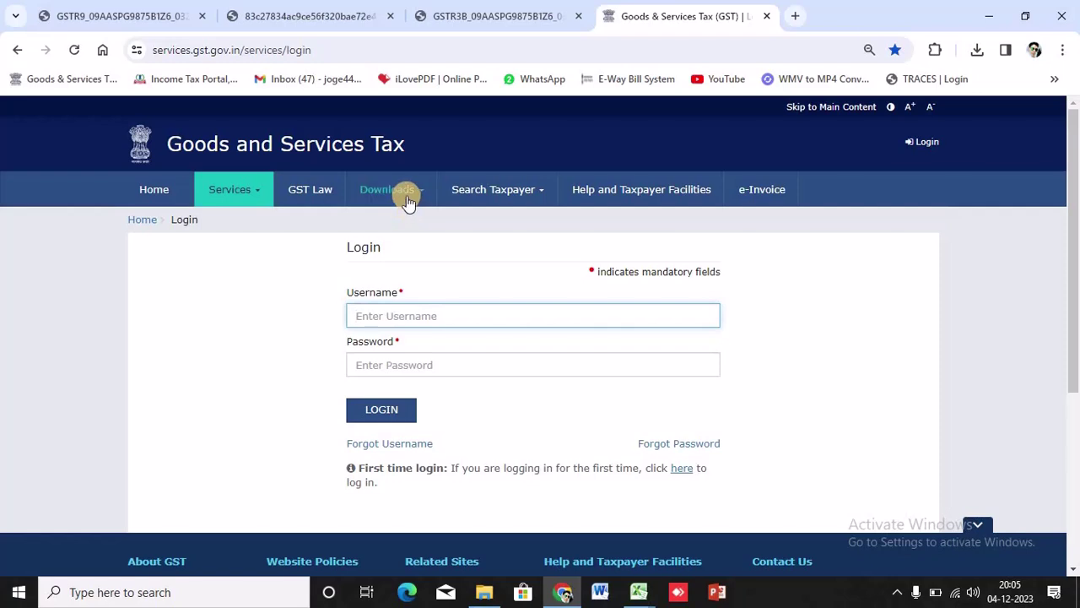
left_click(408, 203)
left_click(152, 227)
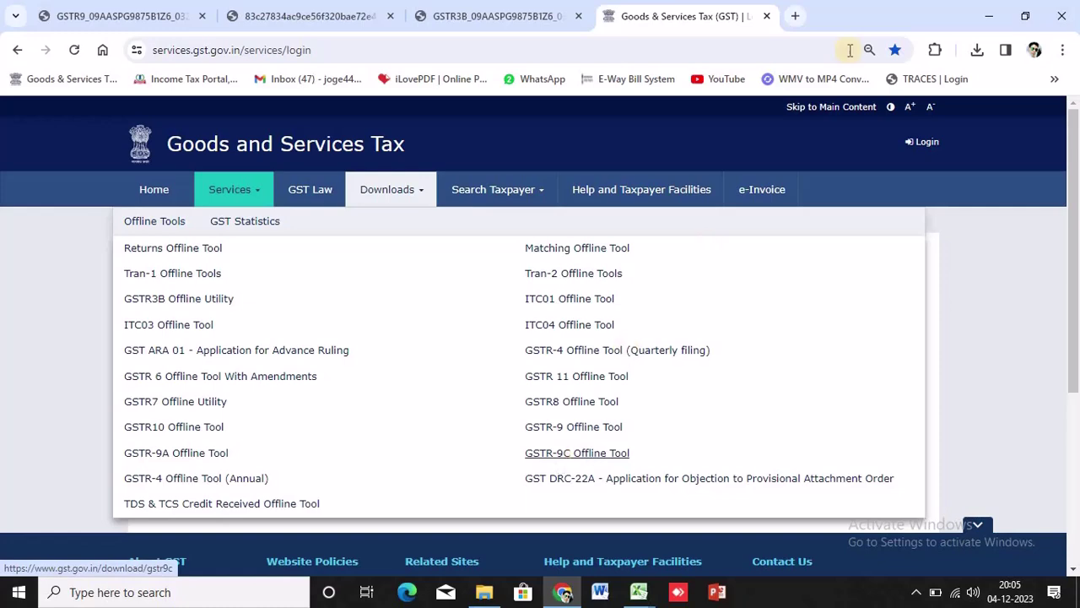
left_click(767, 17)
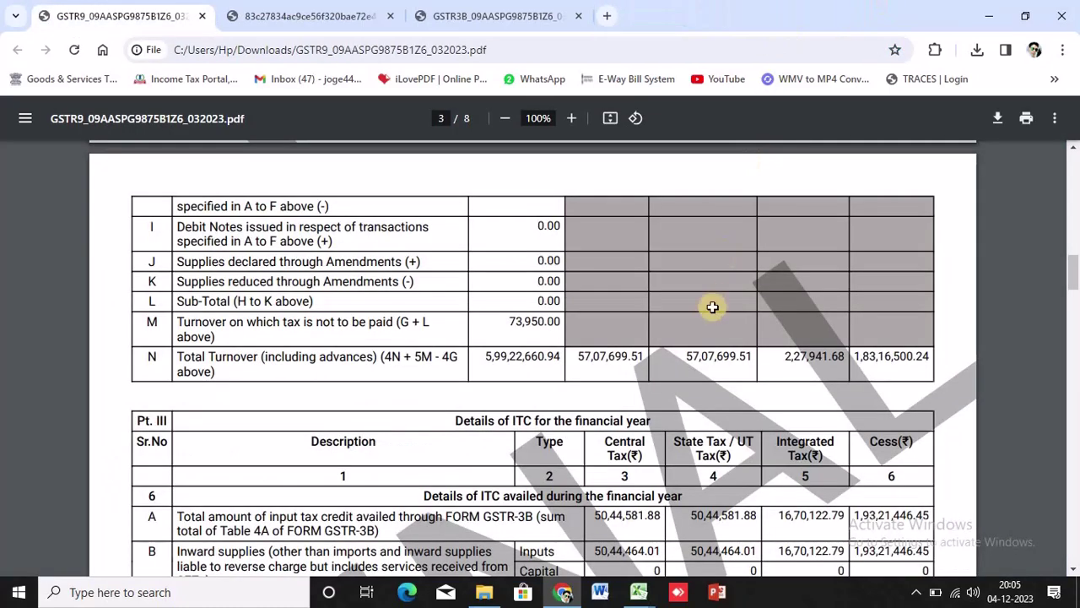
Switch to the GSTR 9C_Offline_Utility workbook in Excel and show the Part A reconciliation statement on its Home sheet.
key("alt+Tab")
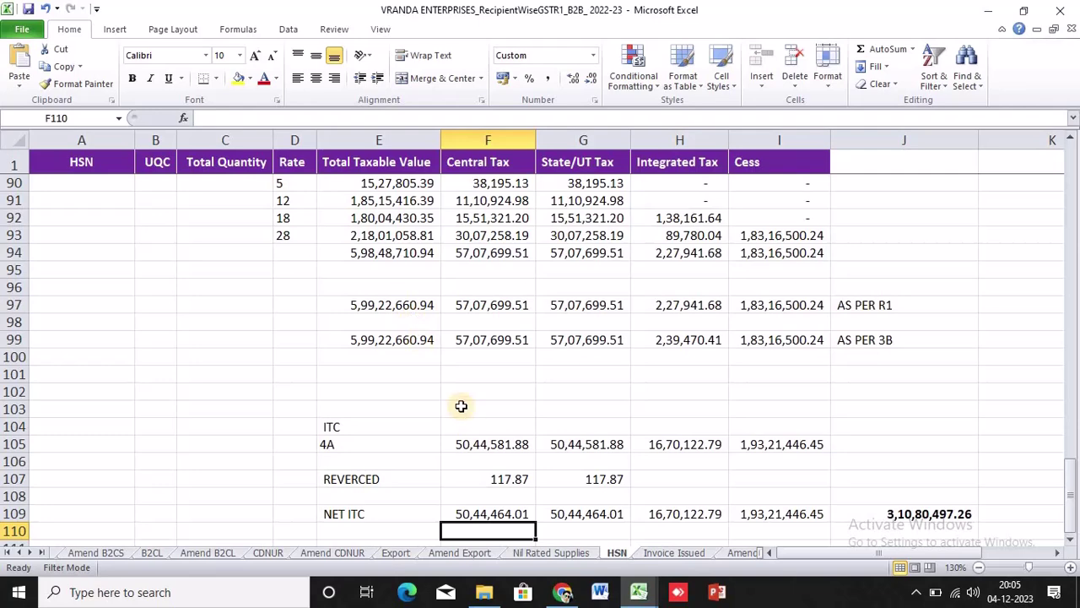
key("alt+Tab")
key("alt+Tab")
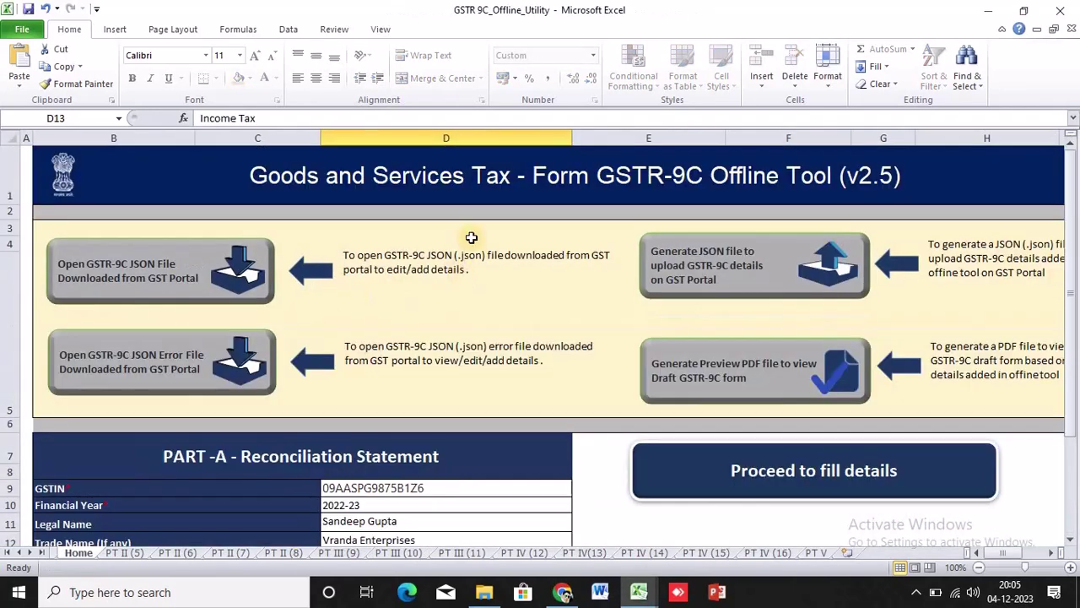
scroll(464, 274, "down", 2)
scroll(499, 253, "up", 1)
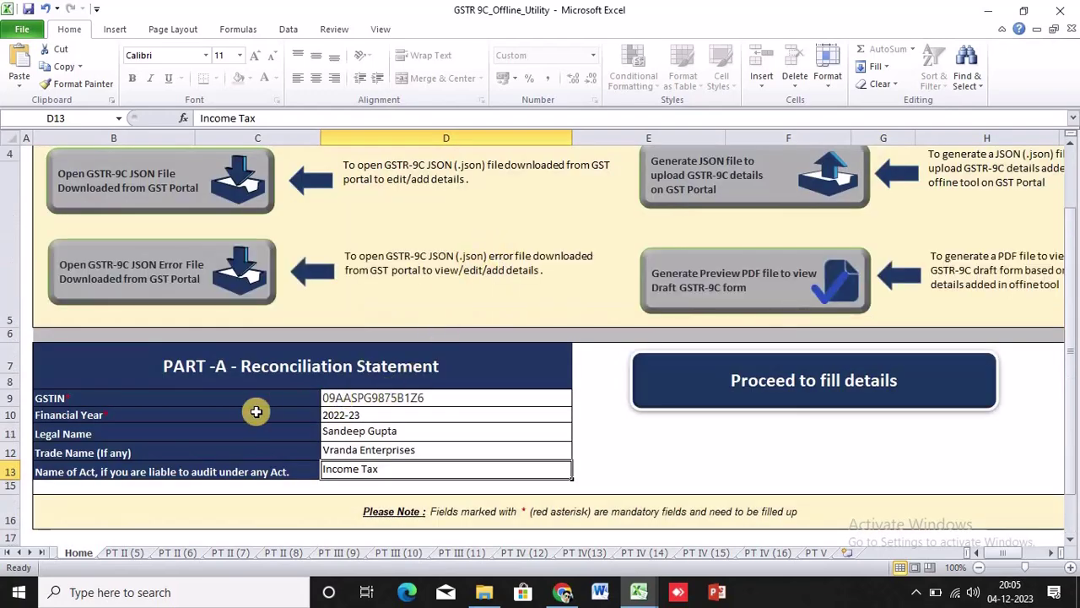
scroll(513, 410, "up", 1)
scroll(512, 407, "down", 2)
scroll(168, 380, "up", 1)
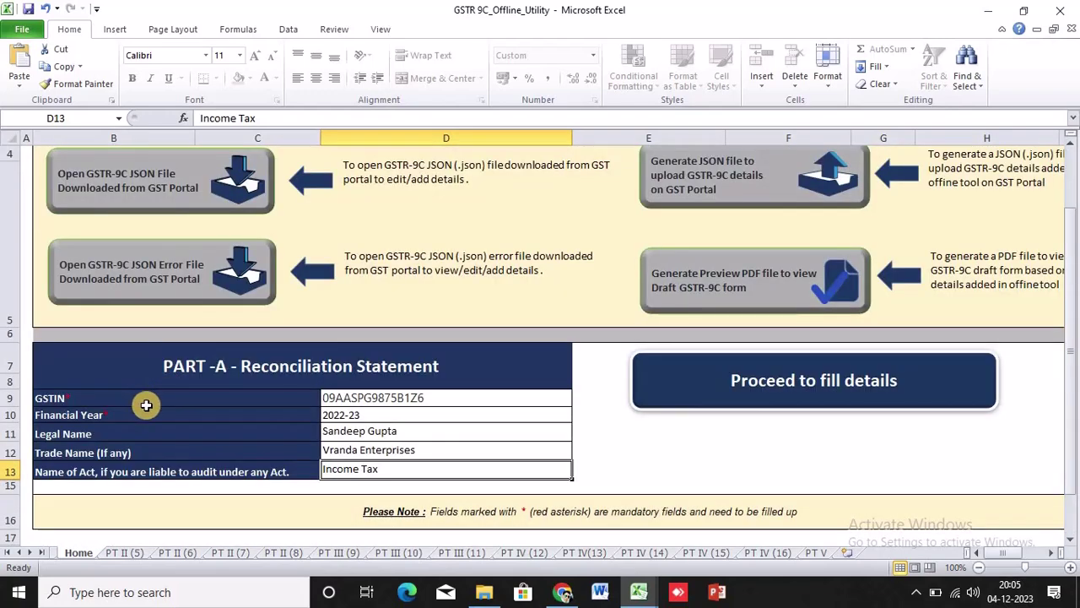
Review the Part A entries for GSTIN, financial year, legal name, trade name and the act requiring audit.
left_click(143, 402)
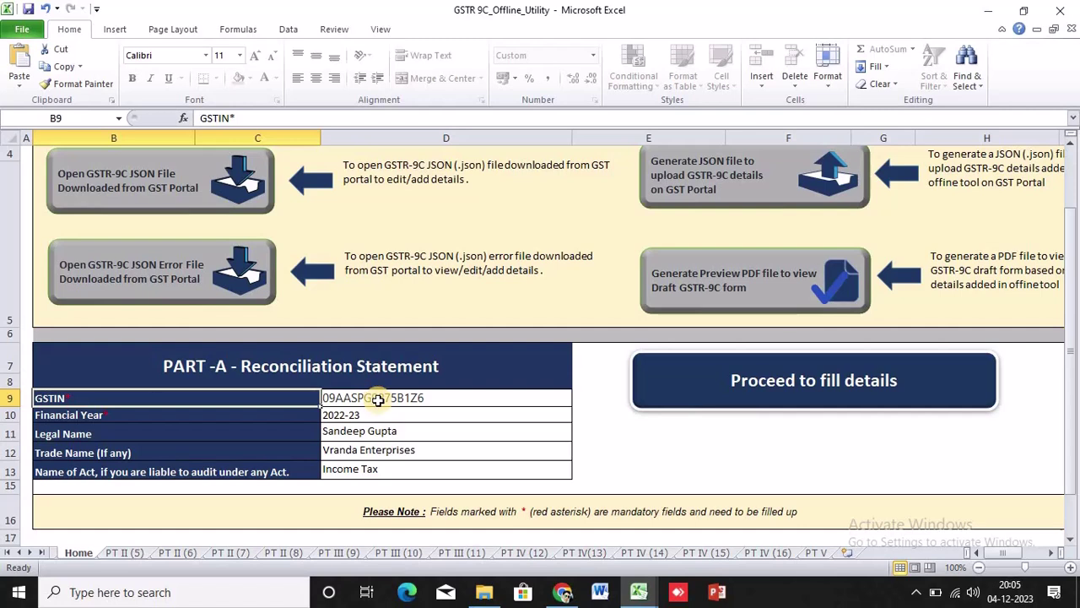
key("Down")
key("Right")
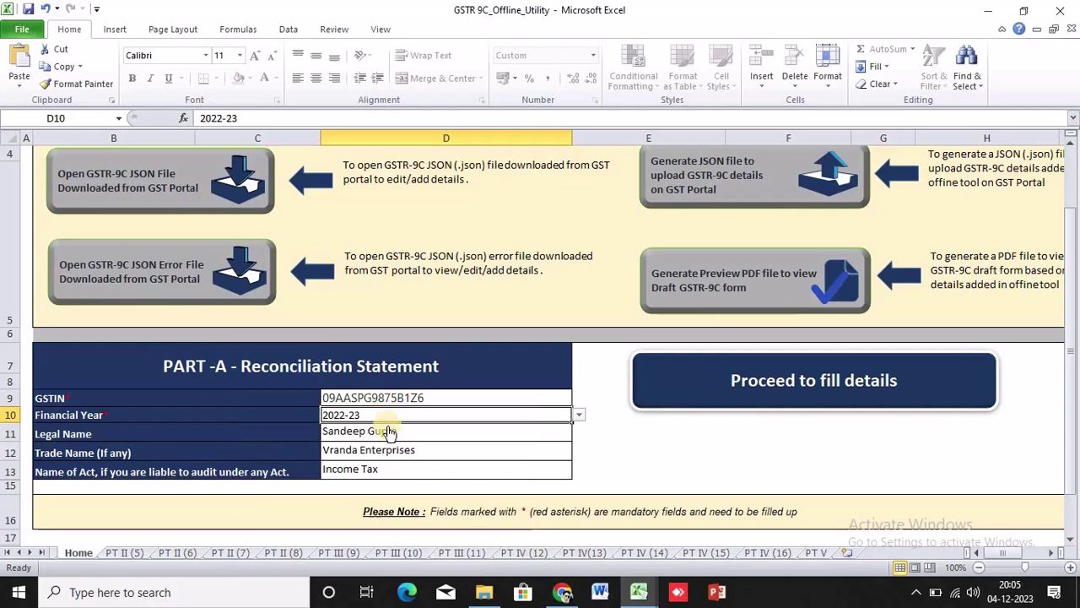
left_click(390, 432)
key("Left")
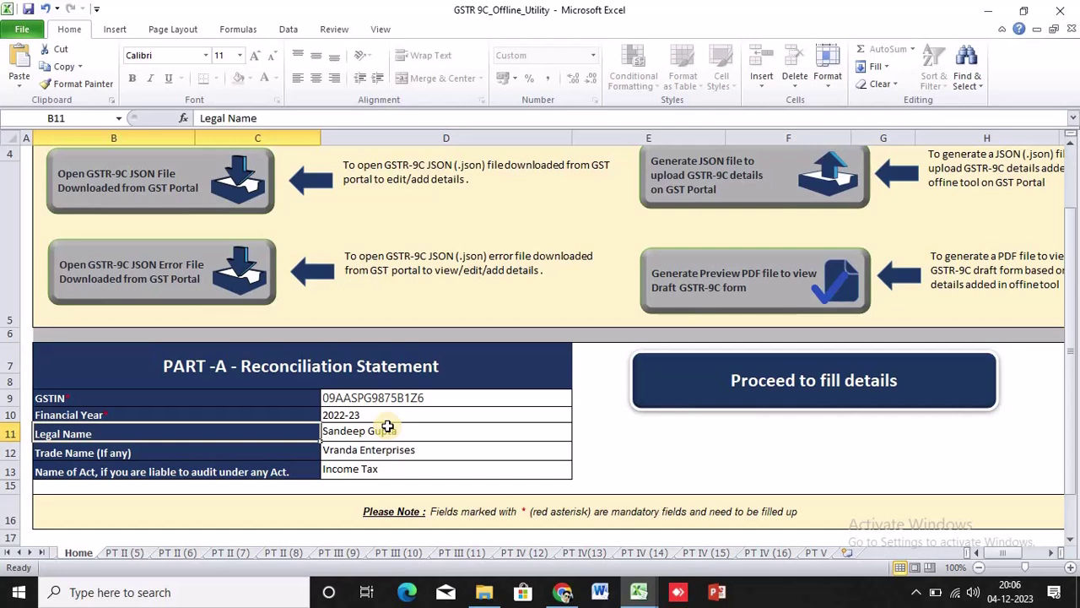
left_click(386, 427)
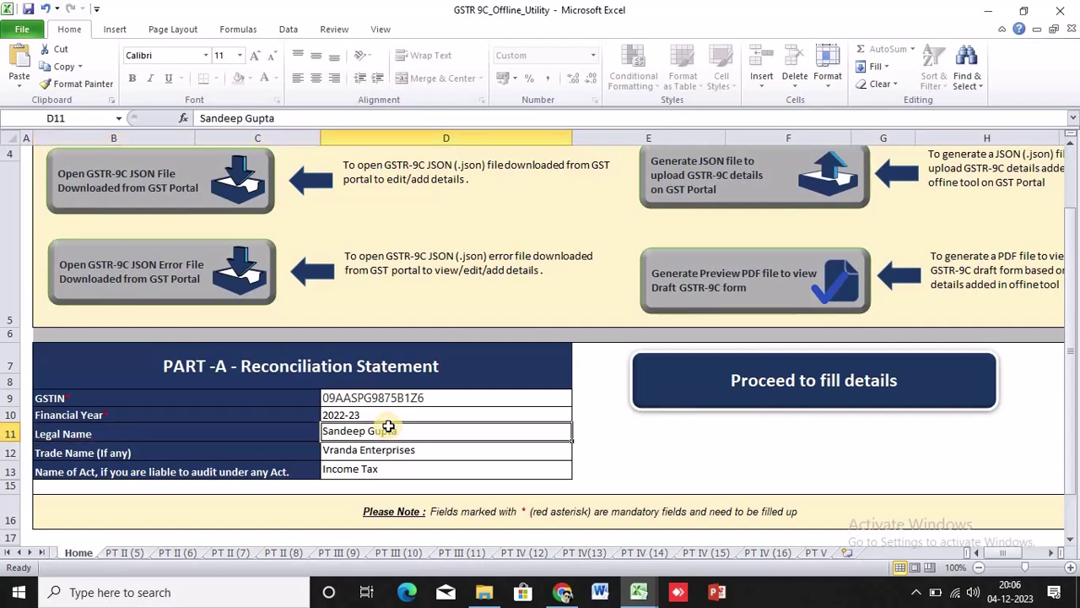
key("Down")
key("Left")
key("Right")
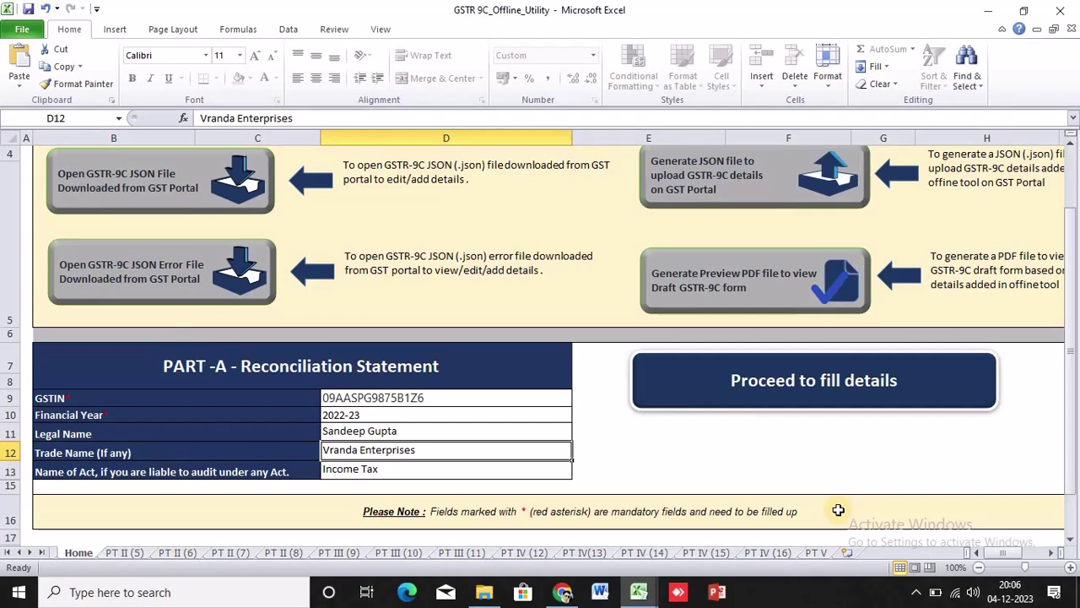
key("Left")
key("Down")
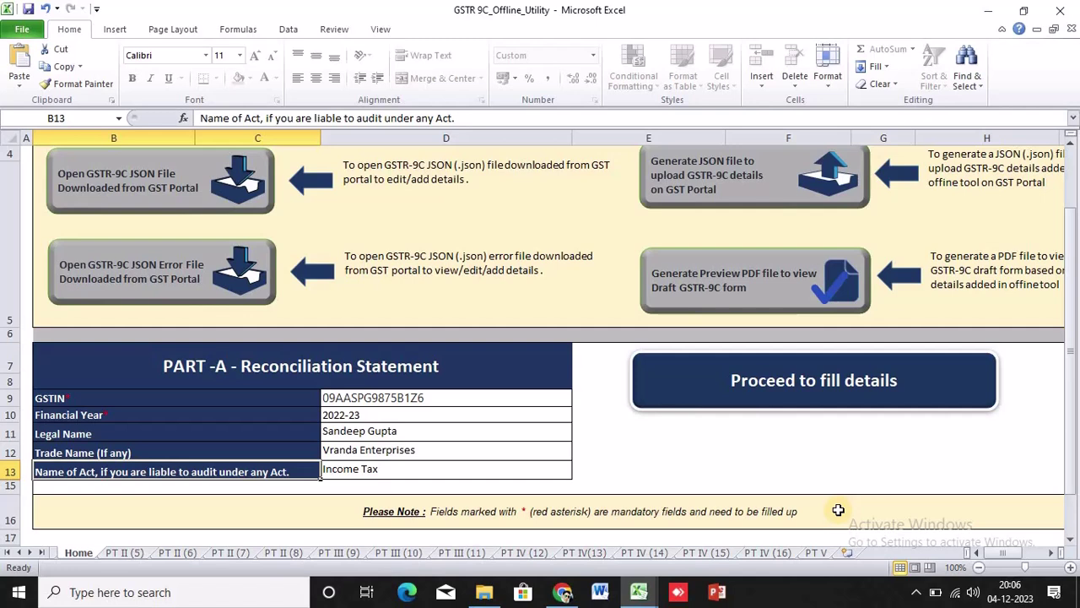
key("Right")
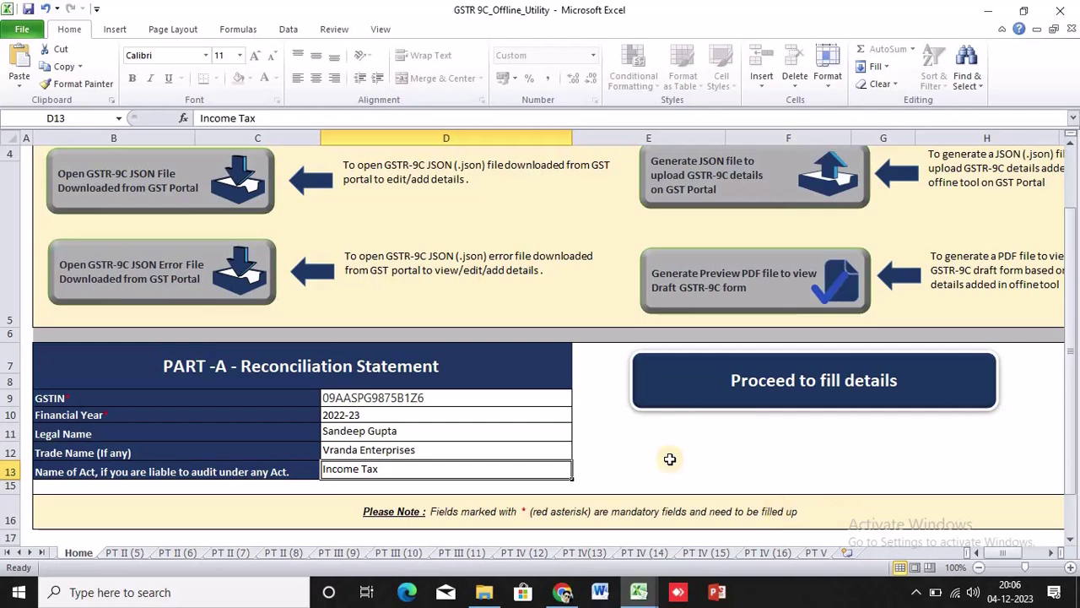
Proceed from the Home sheet to filling in details on the PT II (5) gross turnover reconciliation sheet.
left_click(748, 382)
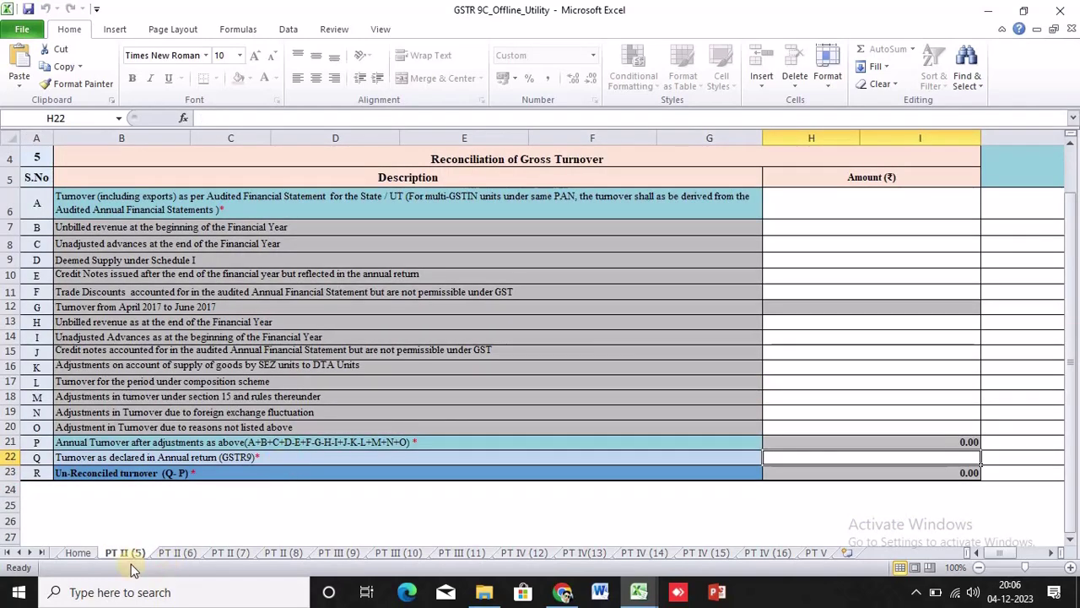
scroll(117, 545, "up", 1)
scroll(119, 544, "down", 1)
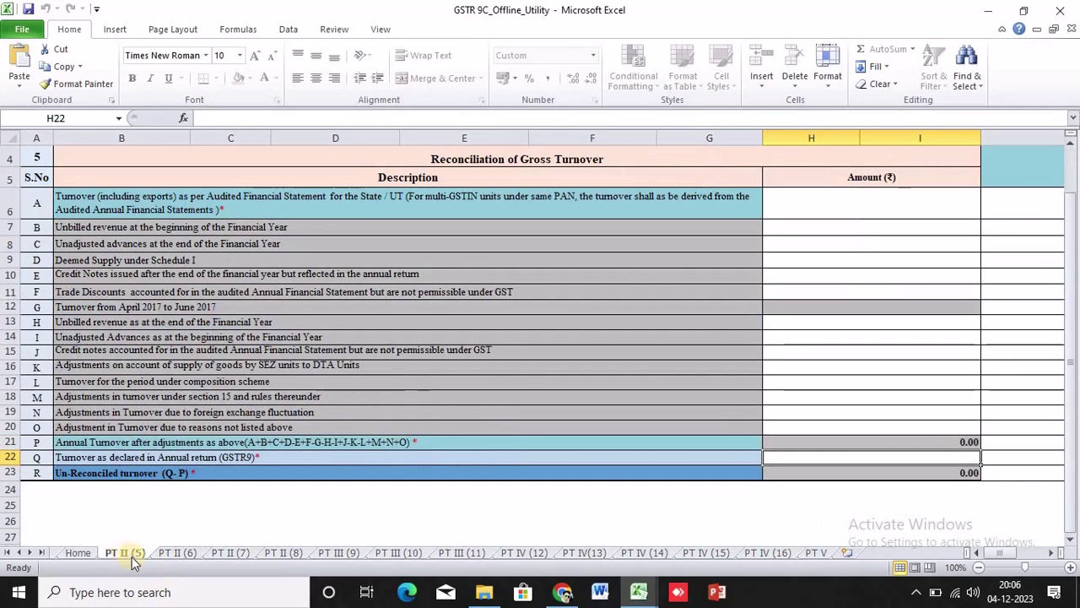
scroll(225, 382, "up", 1)
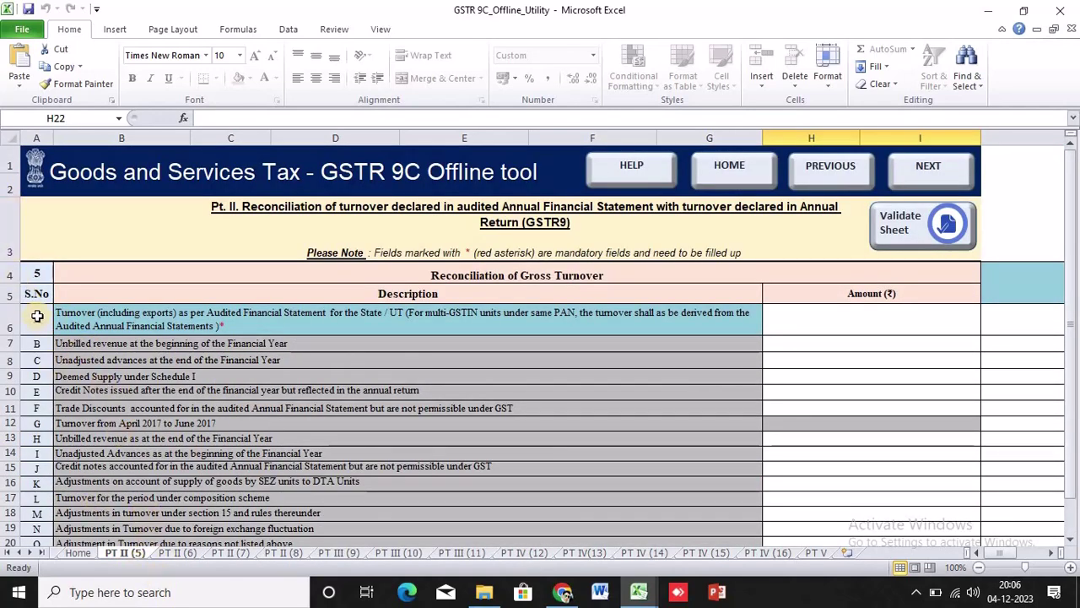
For row A's audited turnover amount, look up the total sales in the provisional balance sheet PDF in Chrome.
left_click(436, 322)
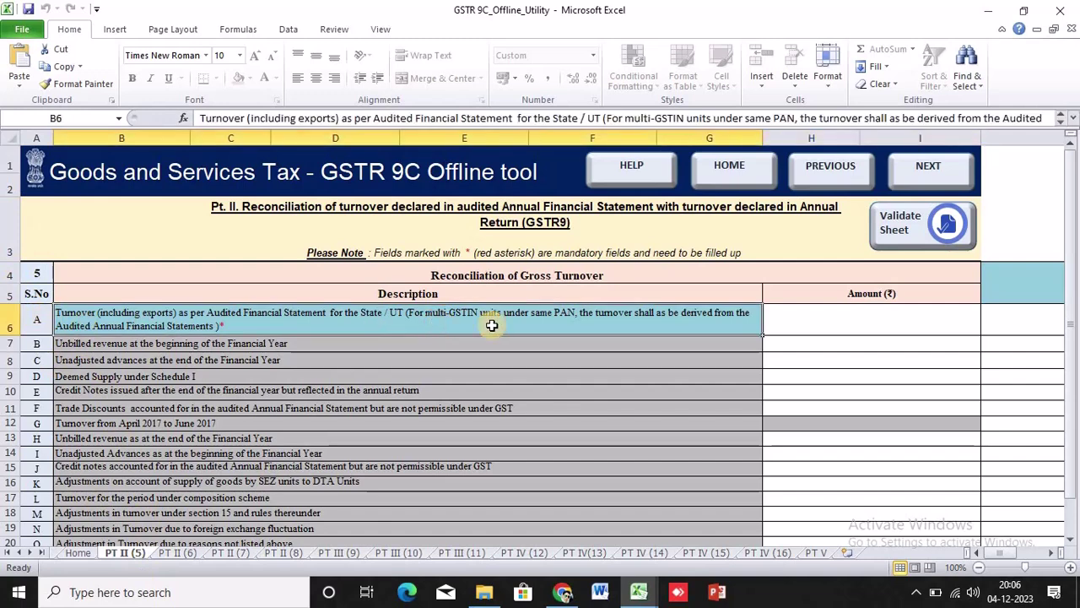
left_click(812, 320)
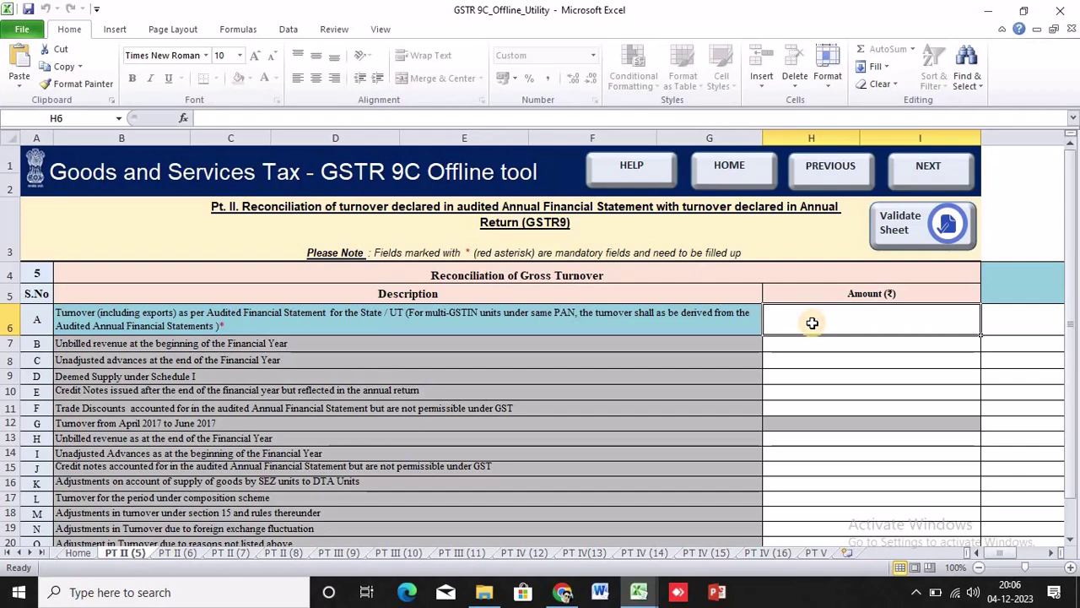
key("alt+Tab")
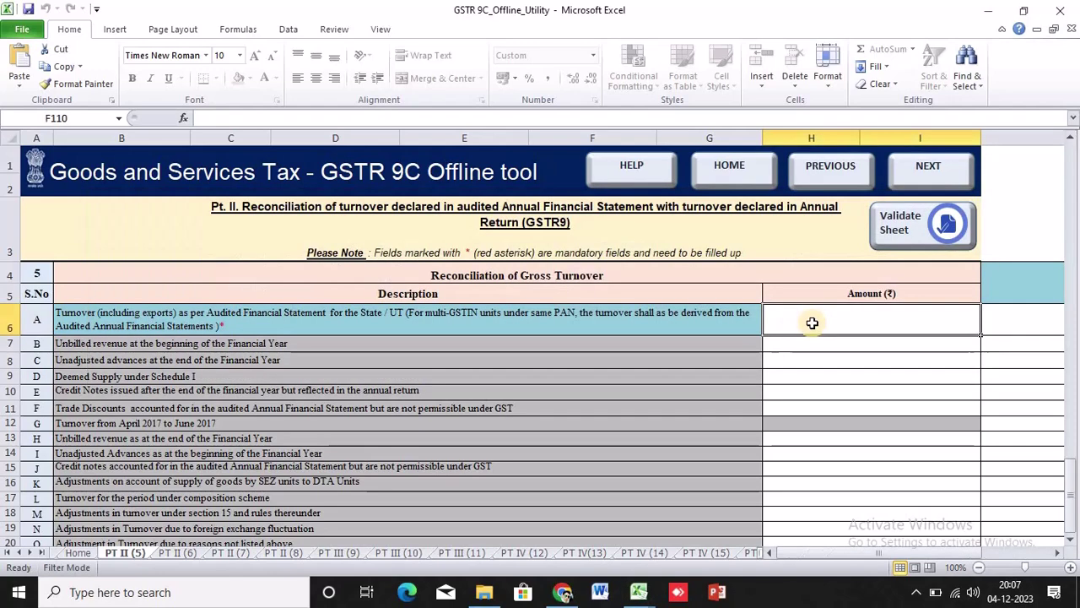
key("alt+Tab")
key("alt+Tab")
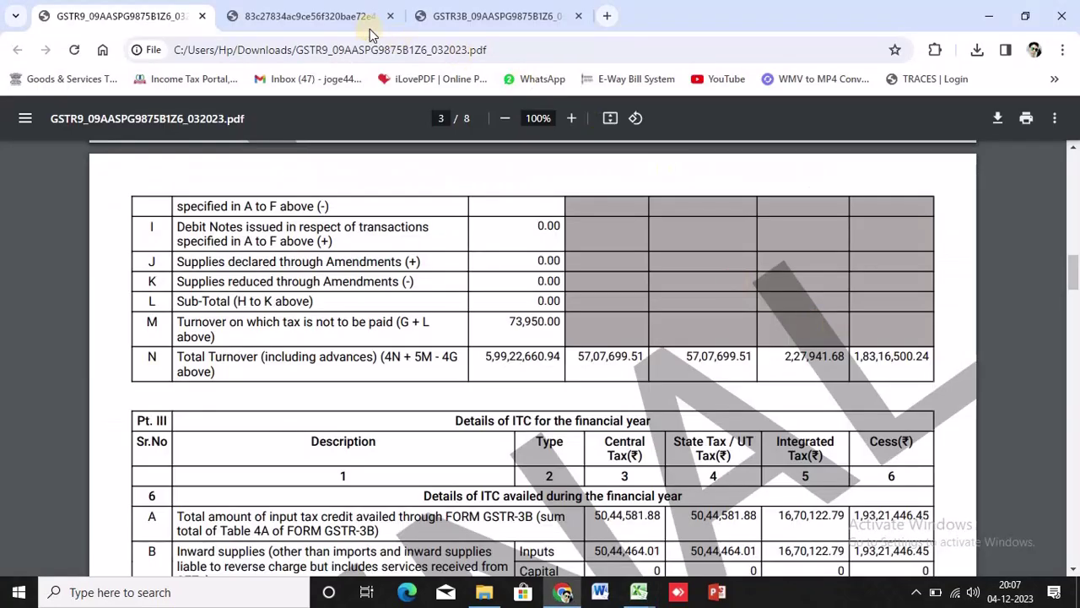
left_click(321, 16)
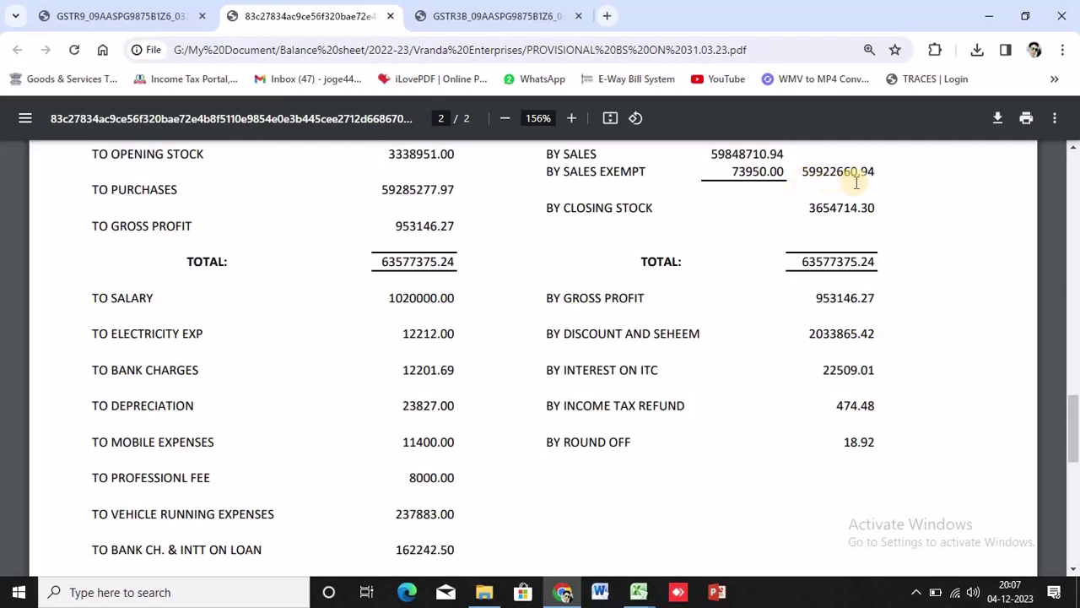
Return to the GSTR-9C workbook in Excel and enter 59922660.94 as the audited financial statement turnover in row A.
key("alt+Tab")
key("alt+Tab")
key("alt+Tab")
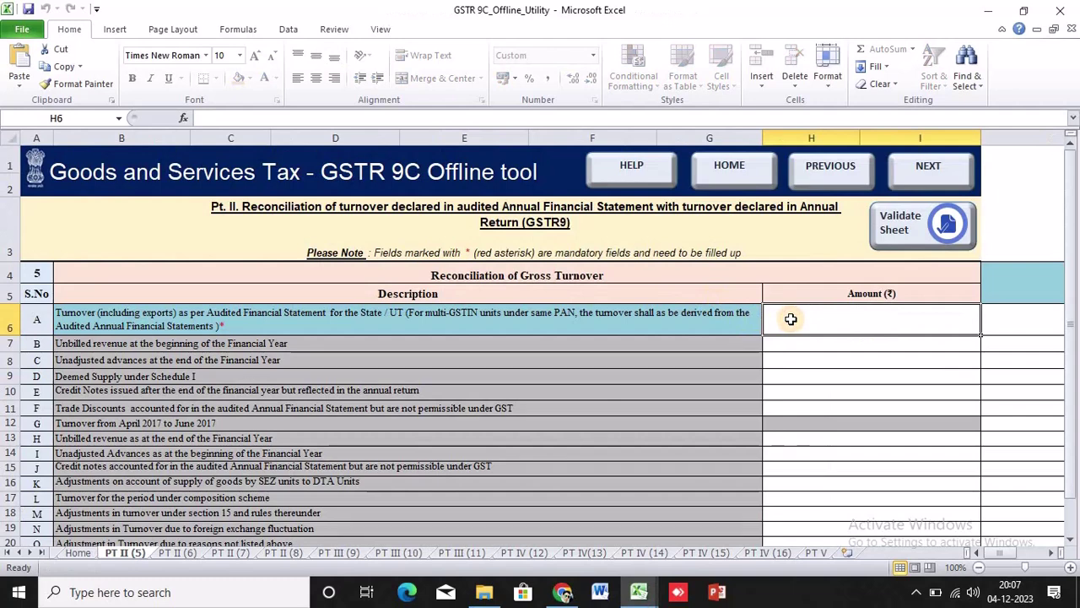
type("5,99,22,660.9")
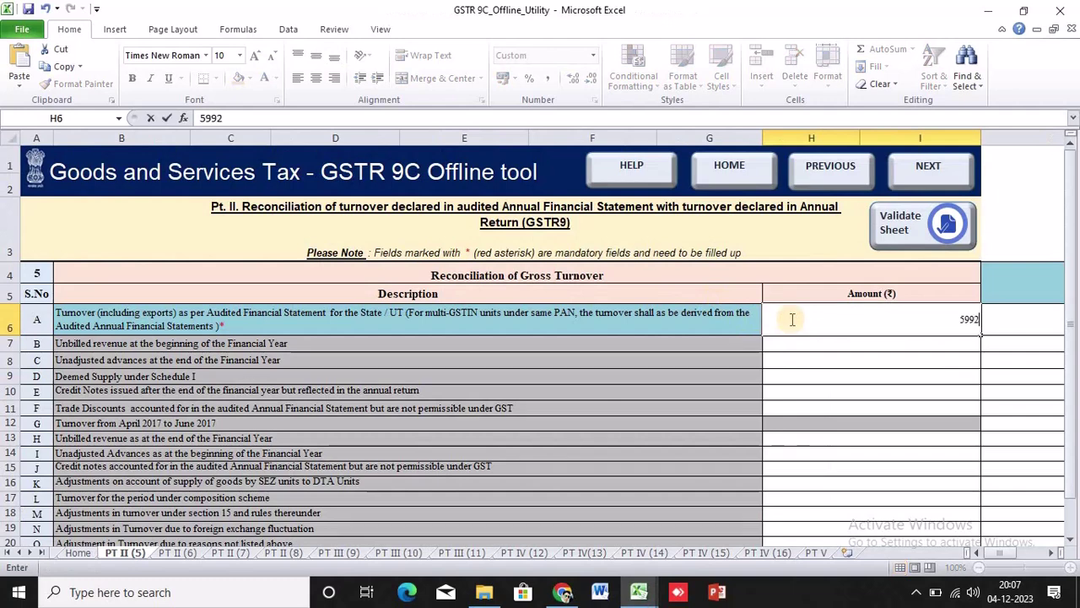
type("4")
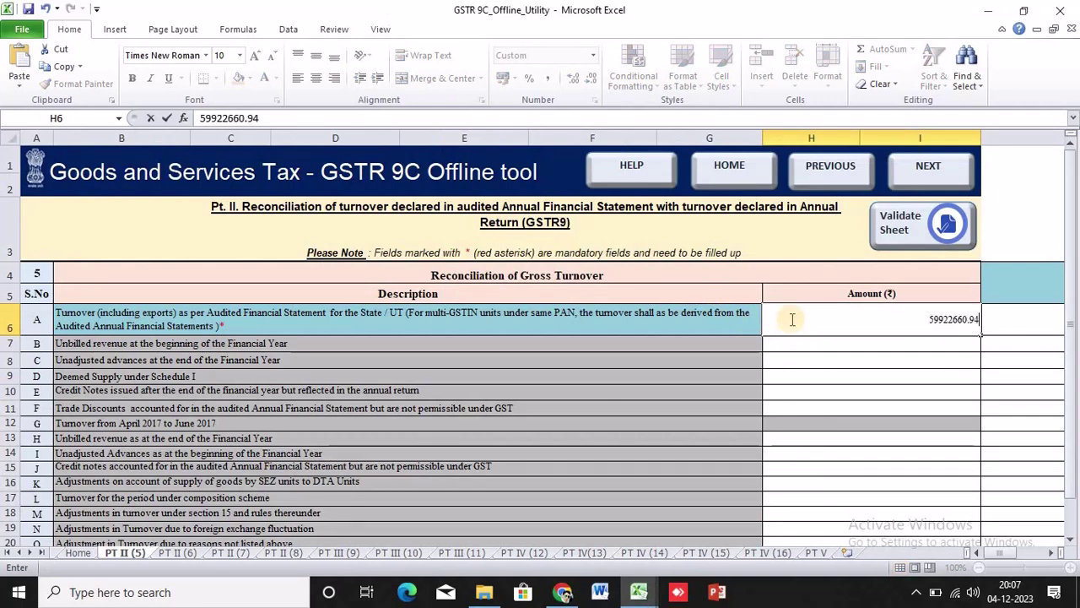
left_click(807, 345)
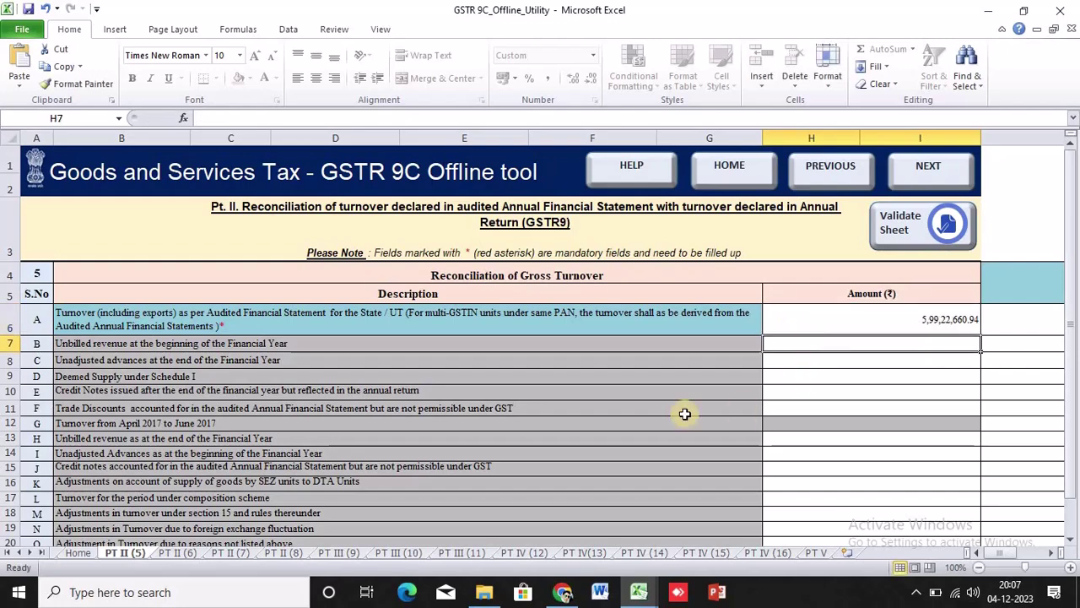
Compare the taxable value totals as per R1 and 3B on the HSN sheet of the recipient-wise GSTR1 workbook.
key("alt+Tab")
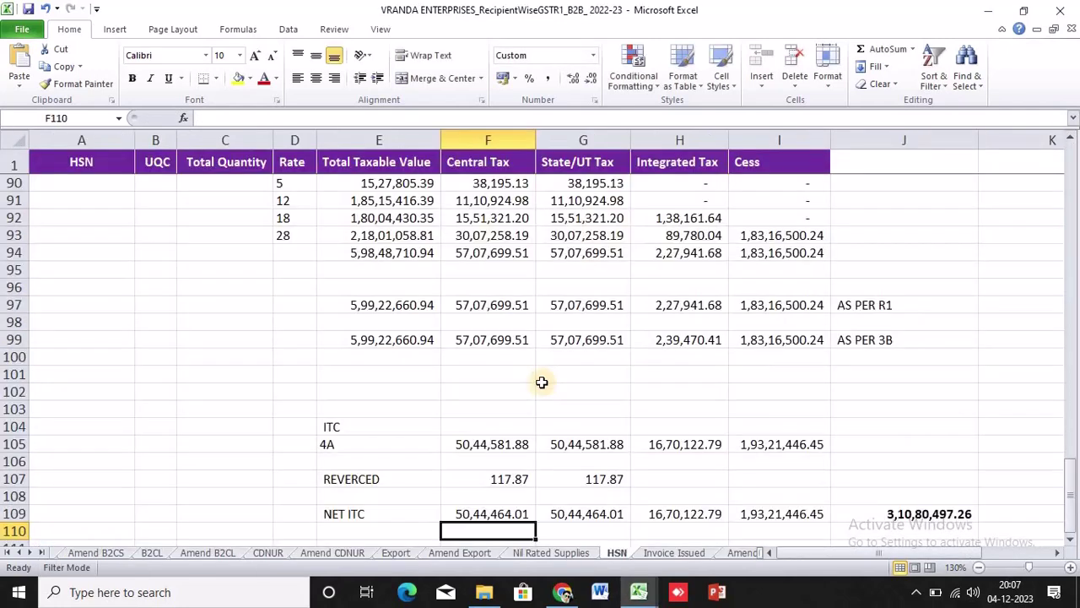
scroll(289, 366, "down", 2)
scroll(294, 340, "up", 4)
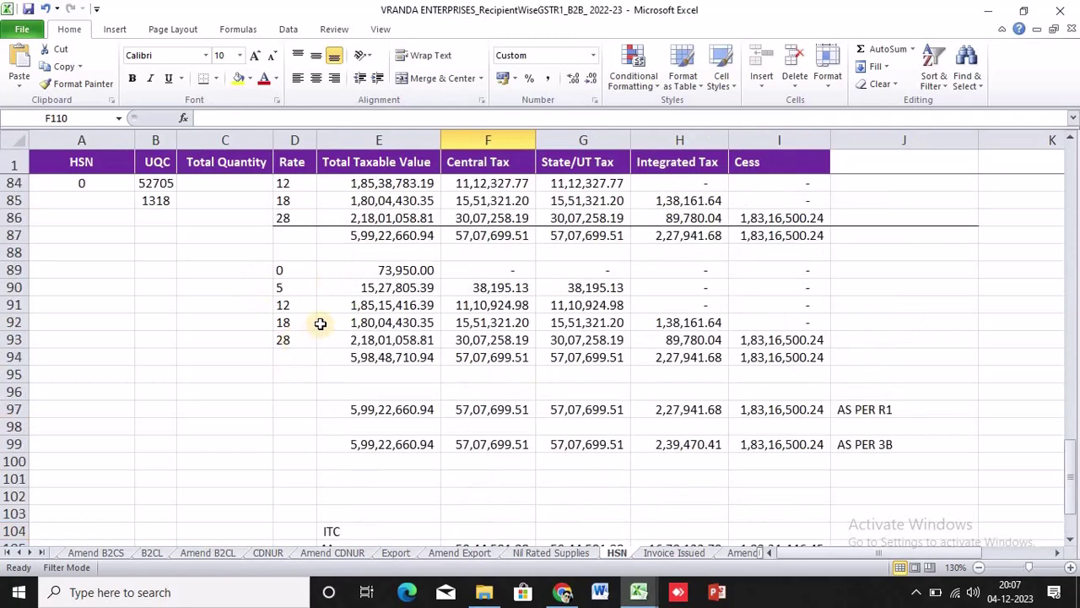
scroll(320, 328, "down", 1)
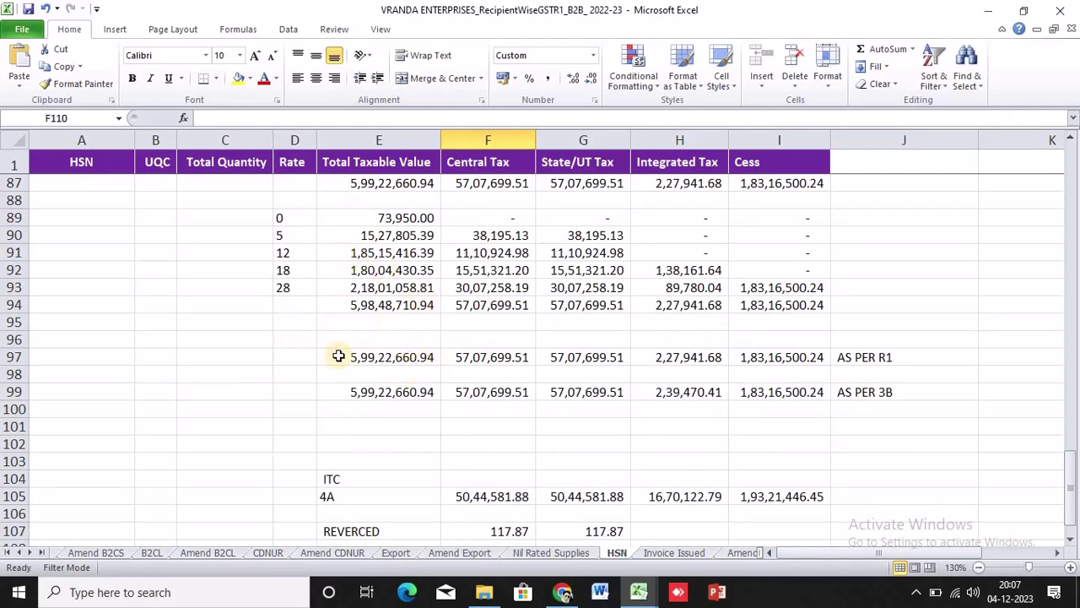
scroll(336, 372, "down", 1)
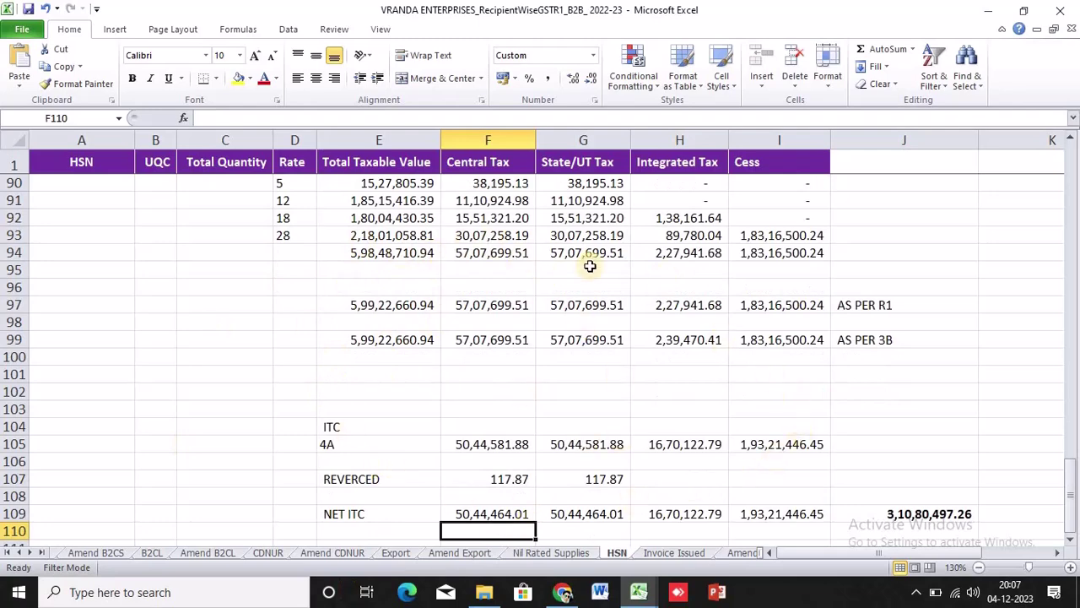
Go back to the GSTR-9C workbook and examine the turnover adjustment rows from B onward on PT II (5).
key("alt+Tab")
key("alt+Tab")
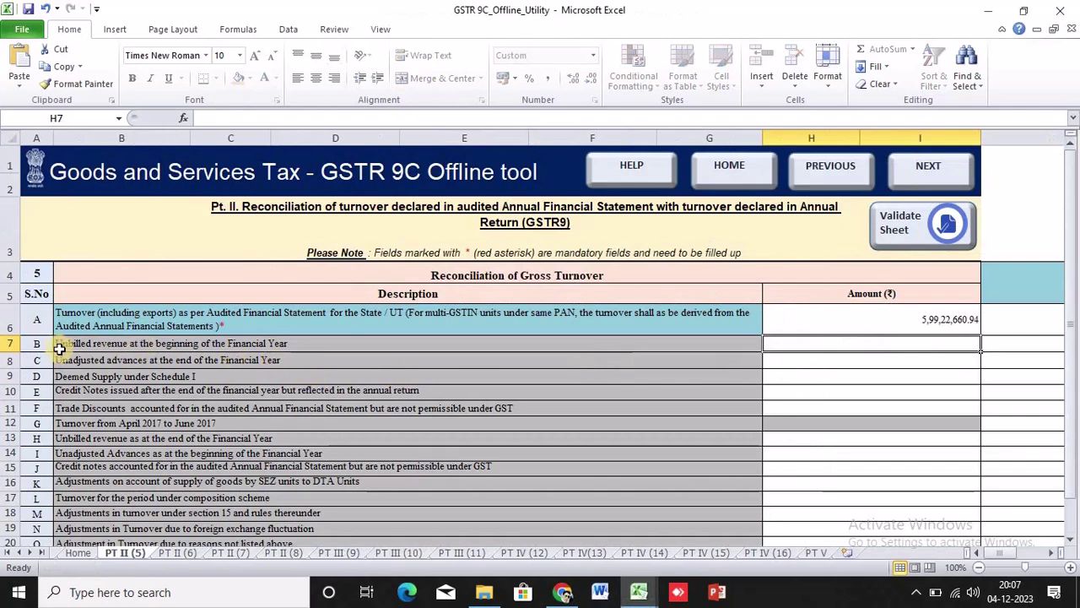
left_click(39, 350)
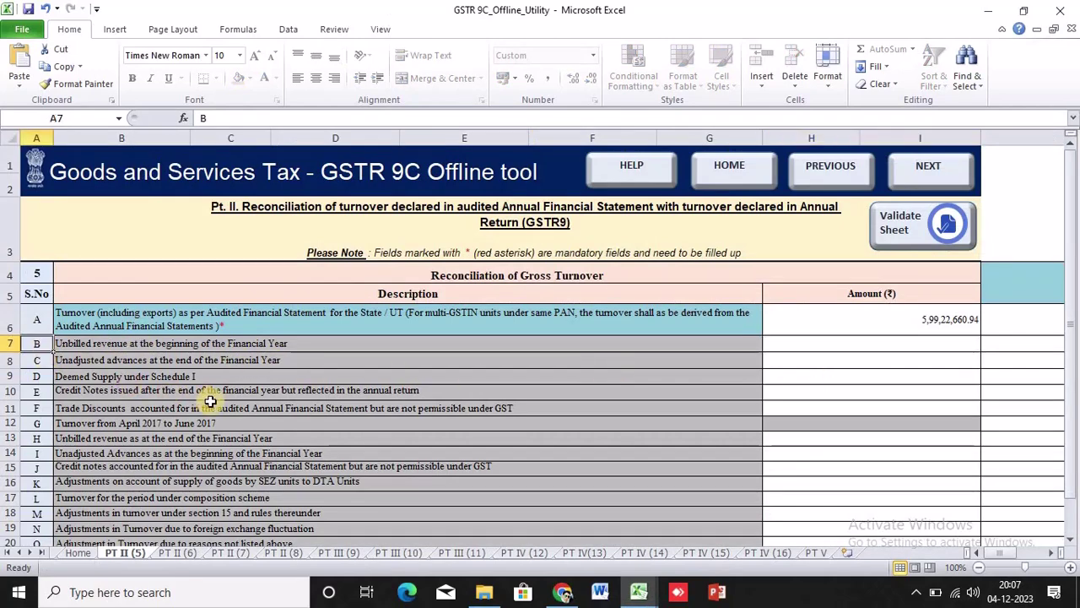
scroll(210, 398, "down", 2)
scroll(207, 397, "up", 1)
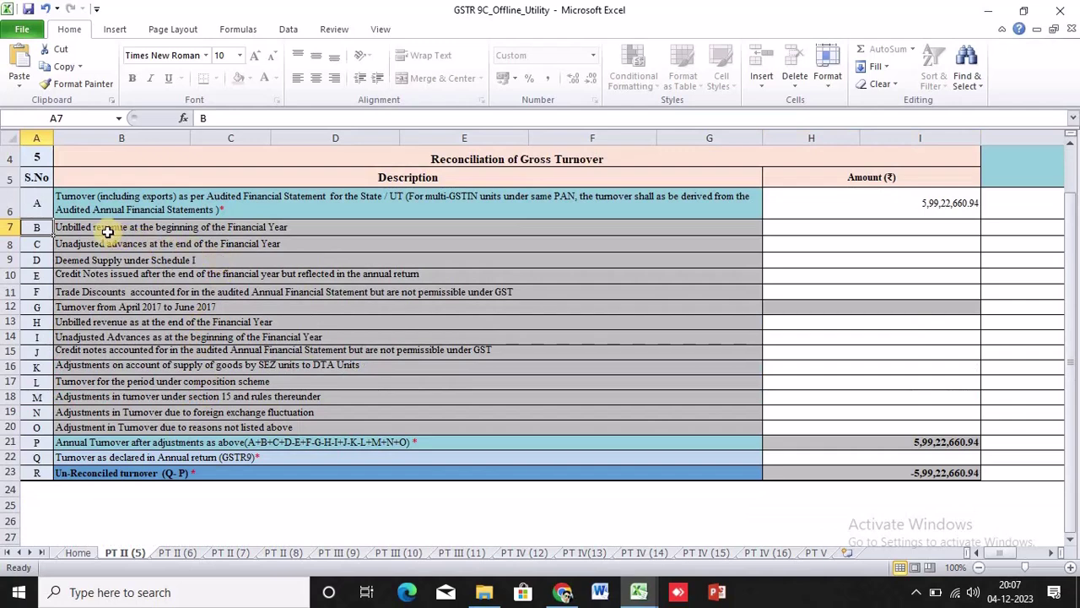
Examine the descriptions of adjustment rows B to E, covering opening unbilled revenue, unadjusted advances, deemed supply and credit notes.
left_click(139, 231)
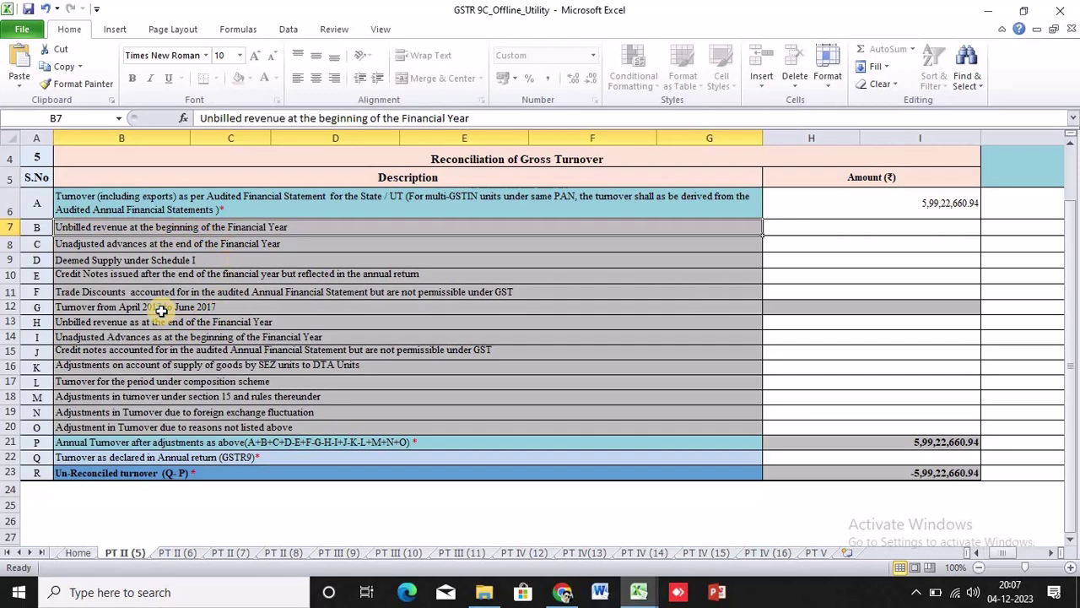
scroll(169, 314, "up", 4, "ctrl")
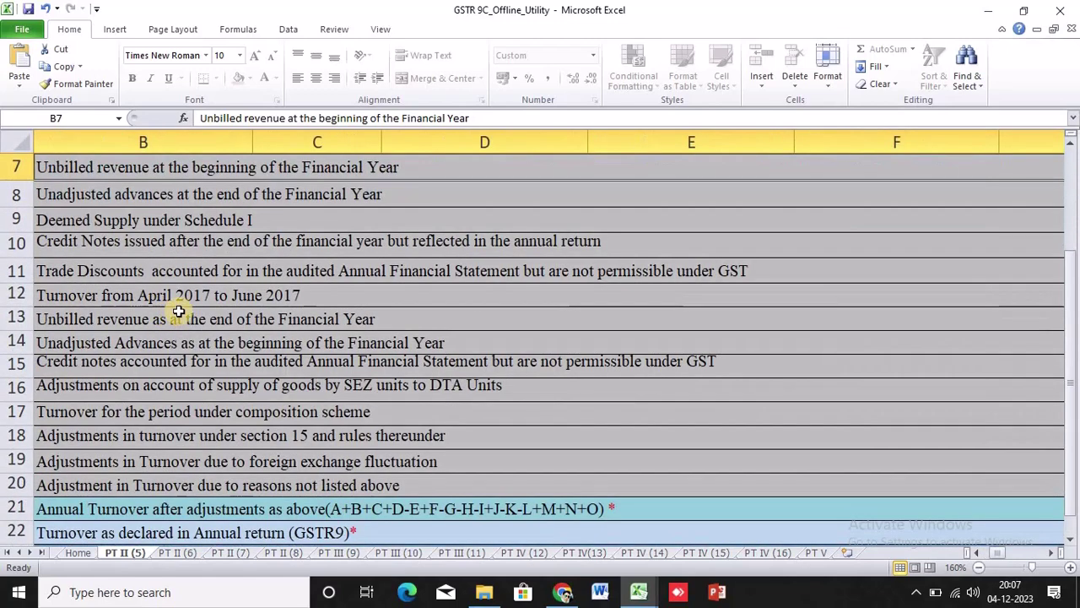
scroll(168, 314, "up", 1)
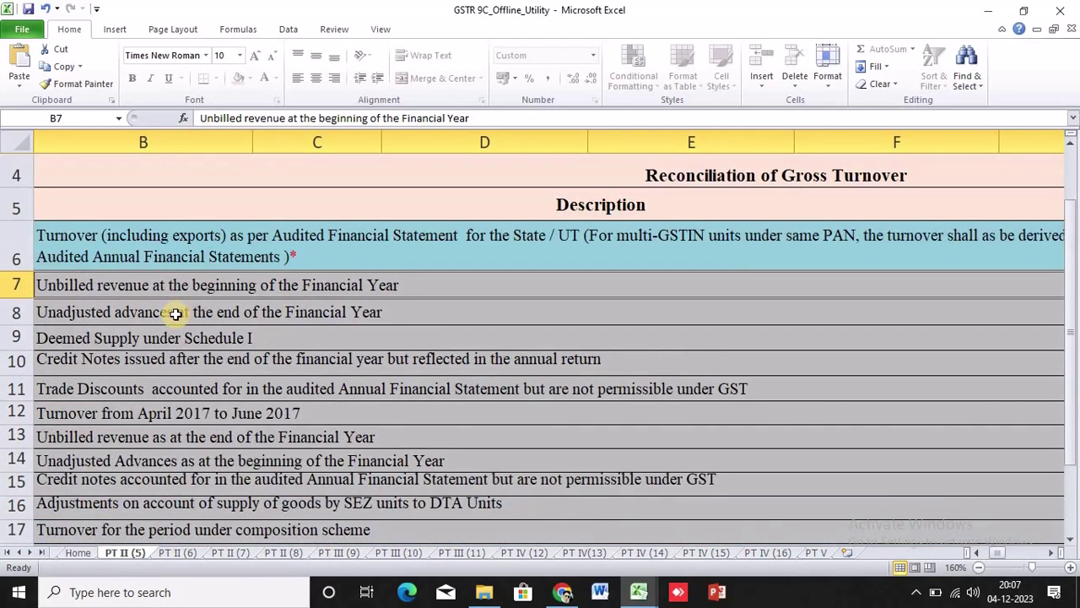
left_click(174, 313)
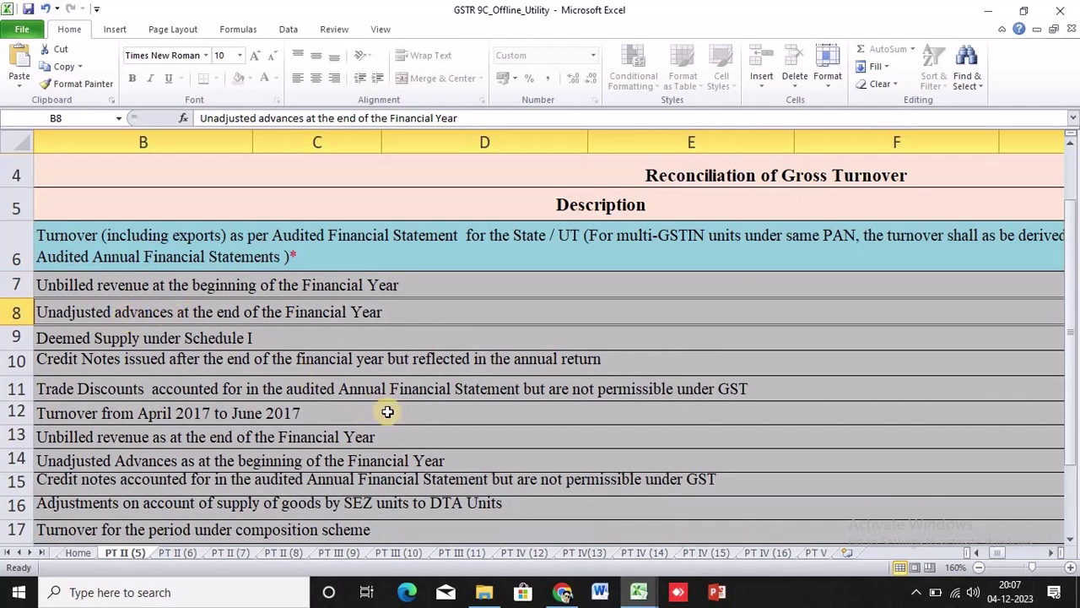
key("Left")
key("Right")
key("Left")
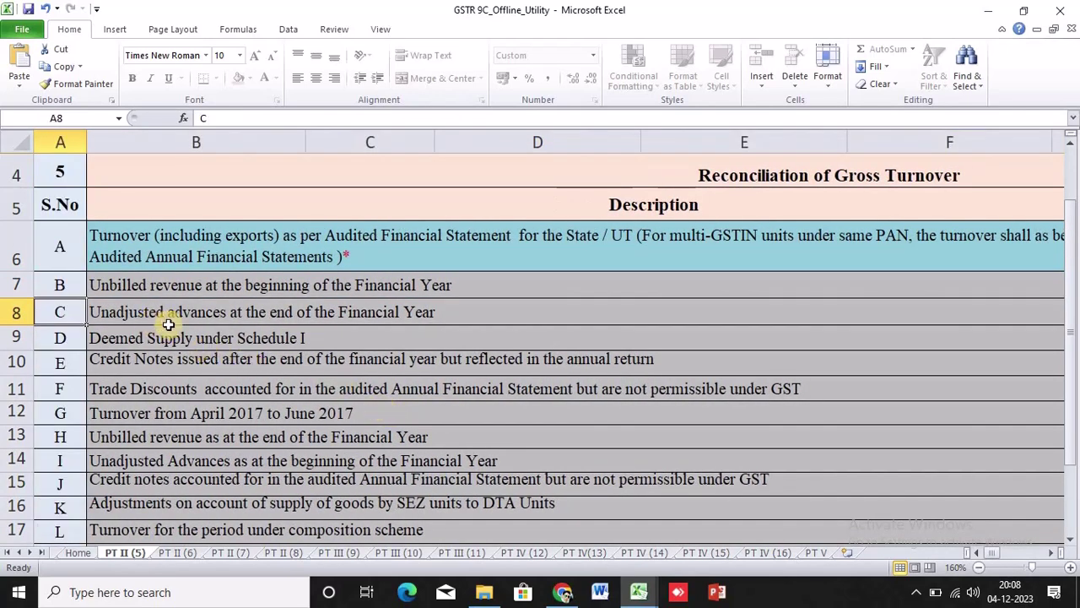
left_click(394, 312)
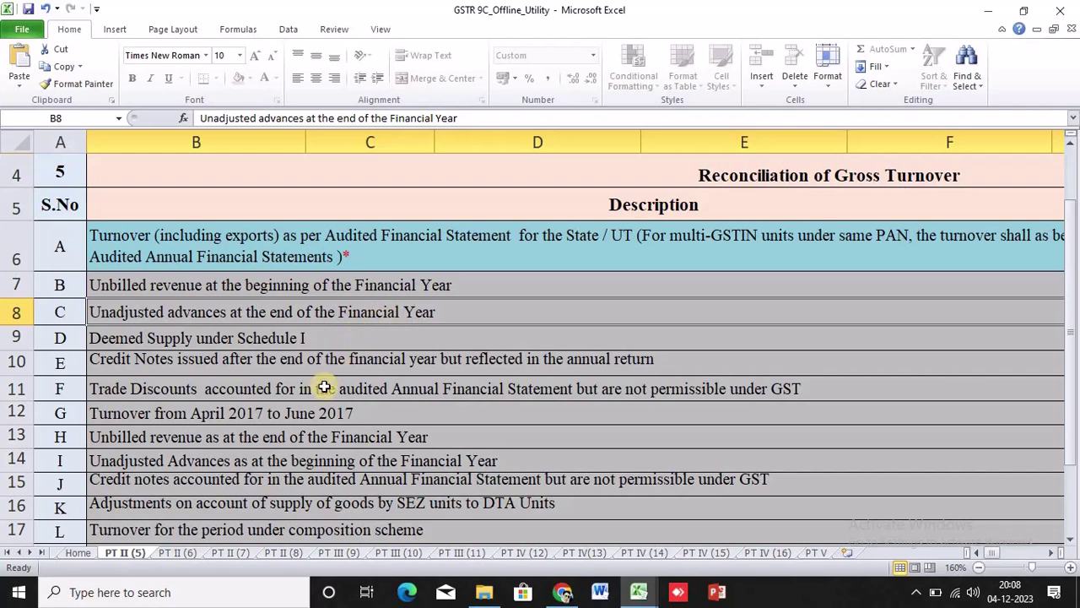
left_click(280, 469)
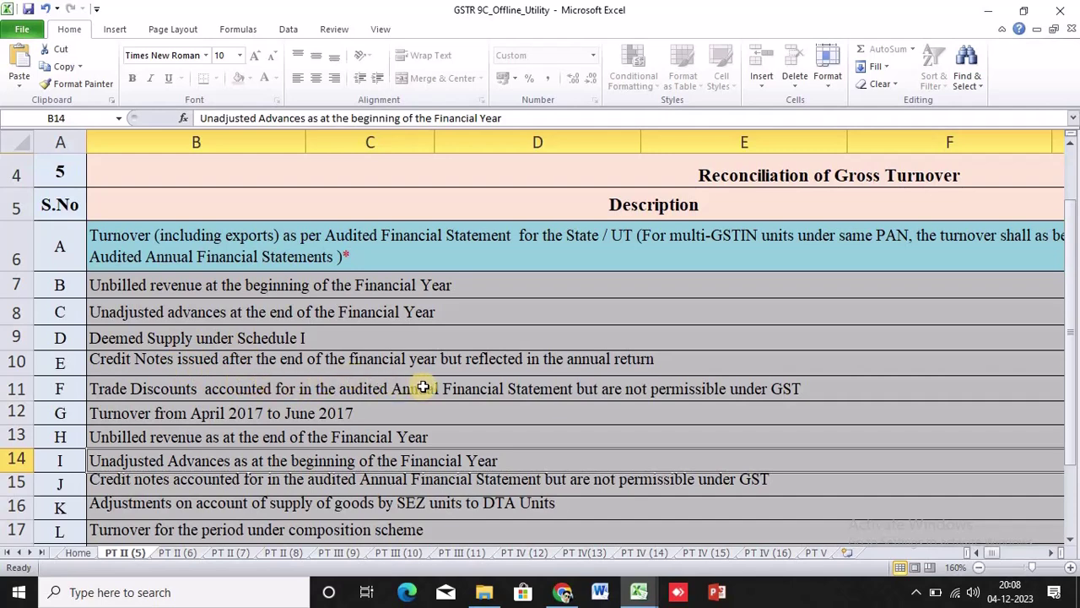
left_click(549, 363)
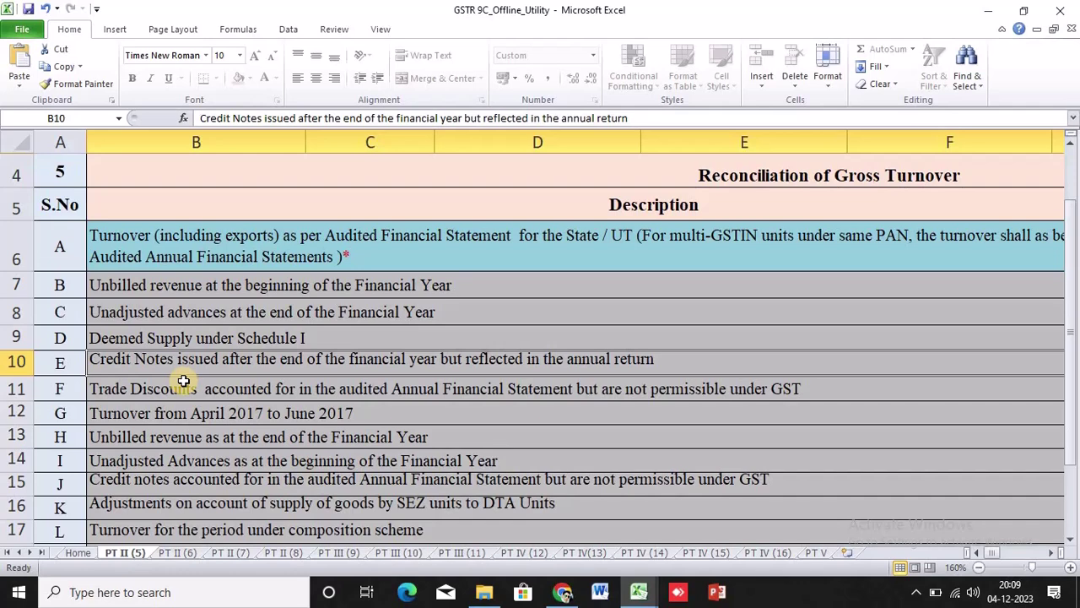
Examine rows F to I, comparing rows H and I with rows B and C for unbilled revenue and unadjusted advances.
left_click(227, 396)
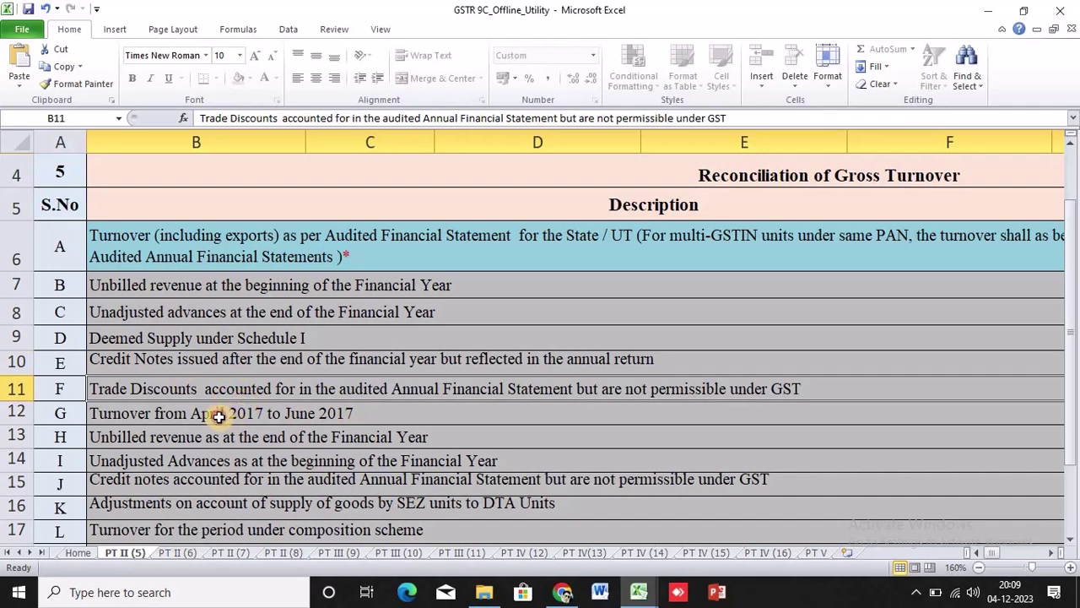
left_click(214, 415)
left_click(164, 439)
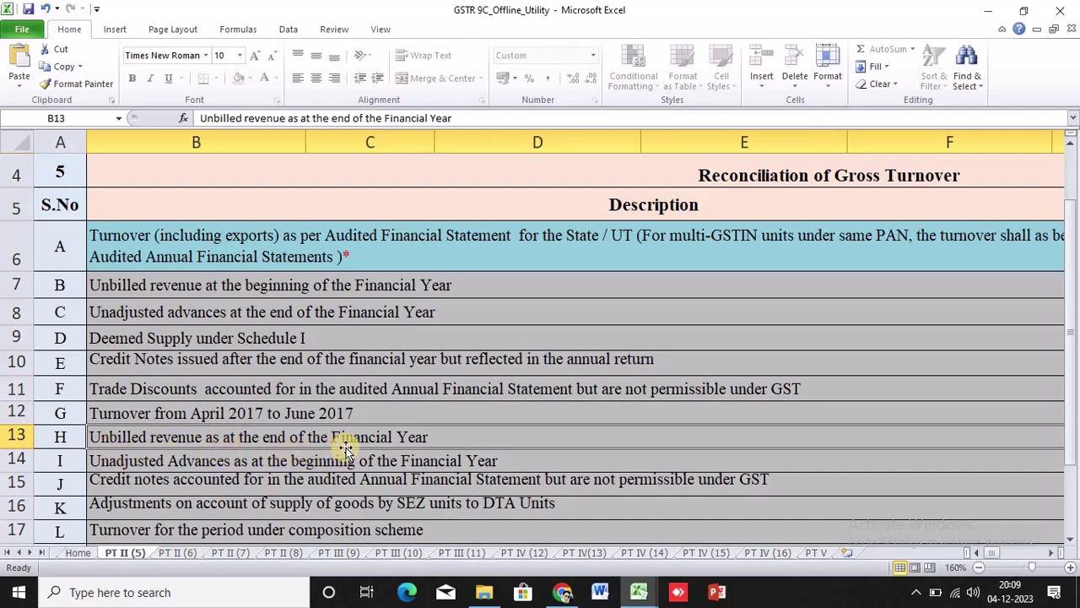
left_click(291, 284)
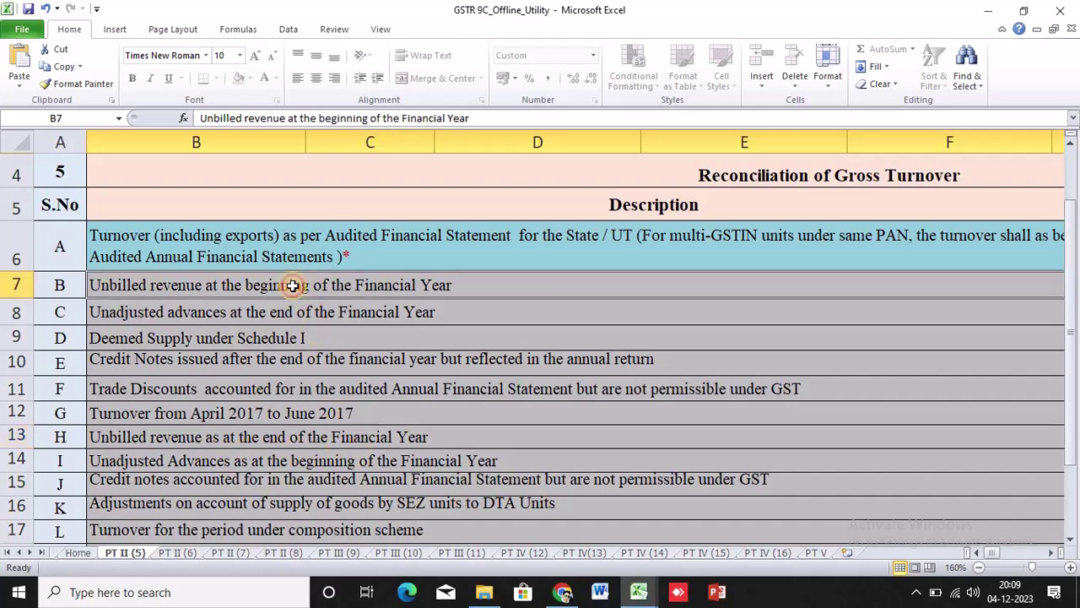
left_click(346, 440)
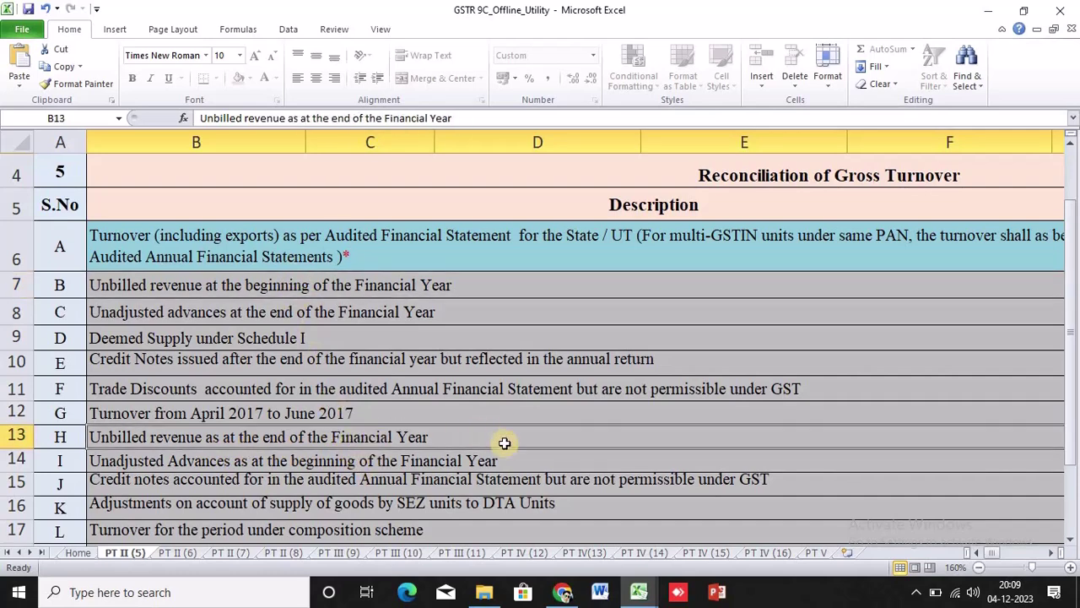
left_click(282, 460)
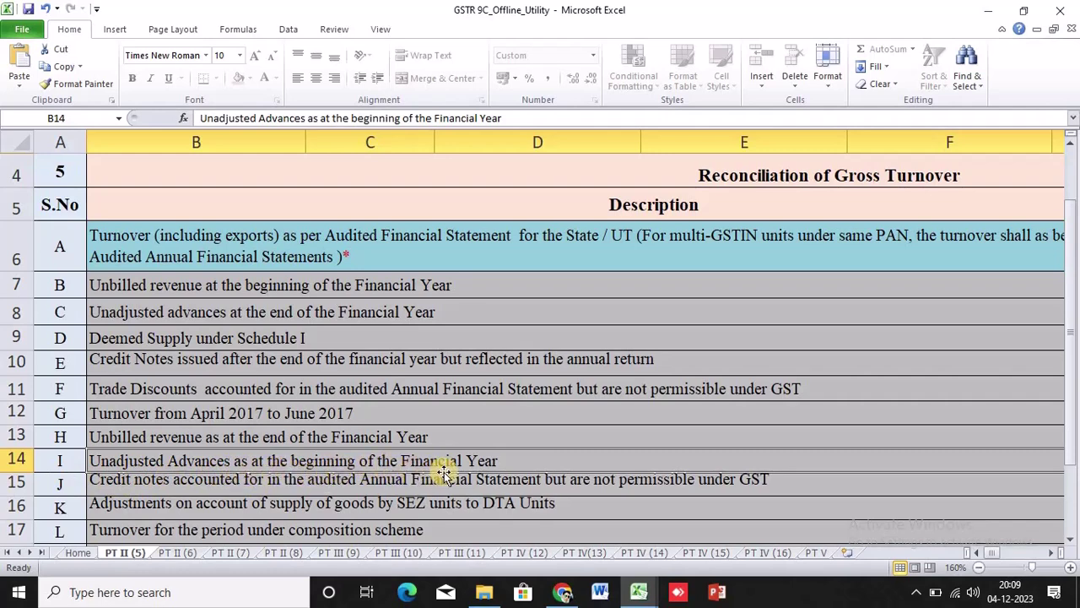
left_click(306, 312)
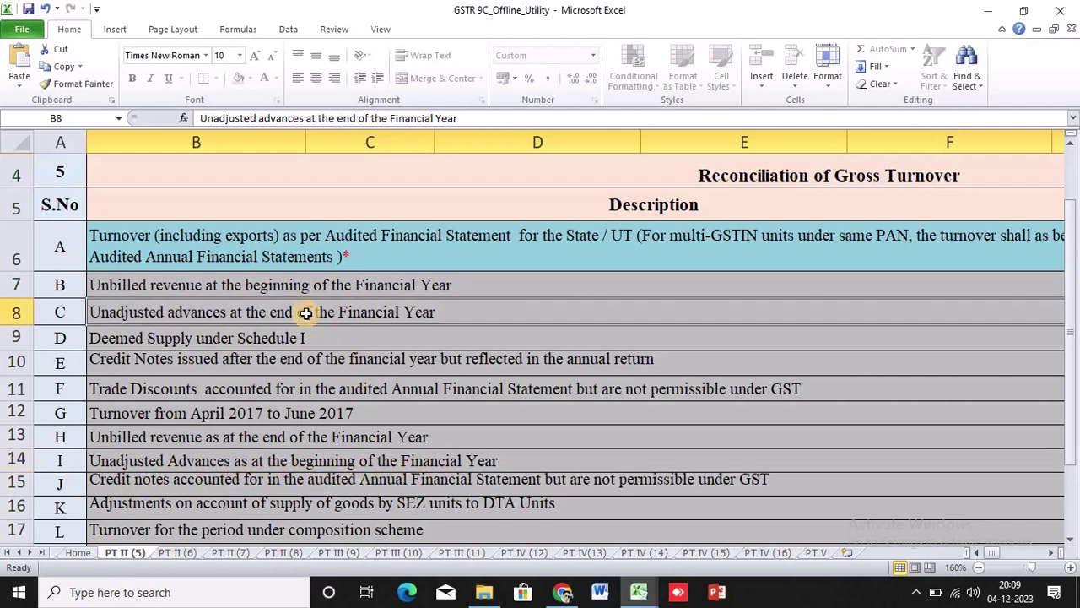
left_click(369, 459)
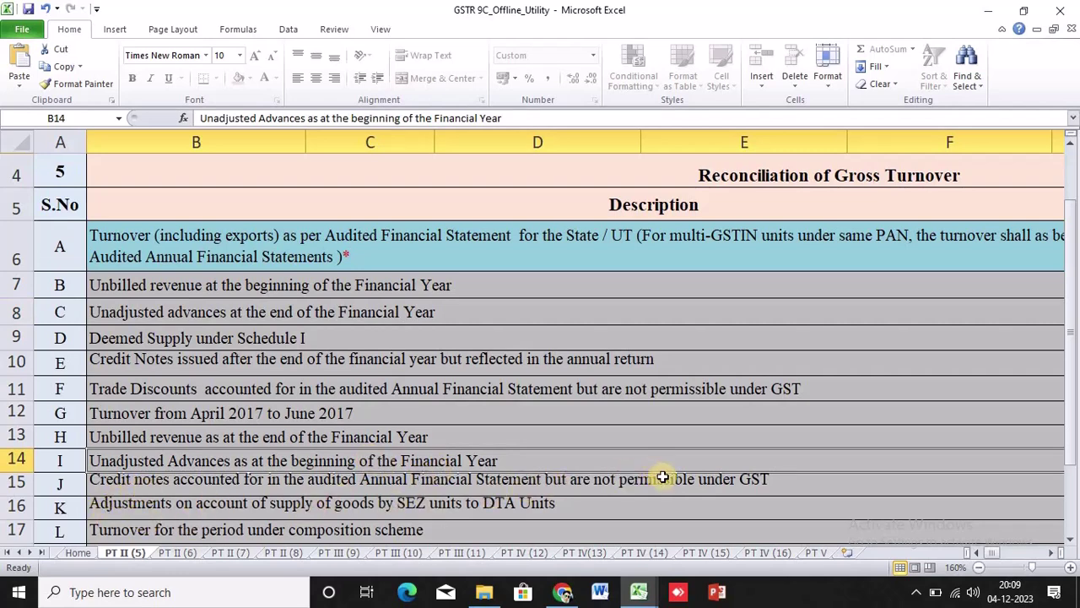
Examine the remaining turnover rows J to R, including the section 15, foreign exchange and other-reason adjustments in M to O.
scroll(193, 509, "down", 1)
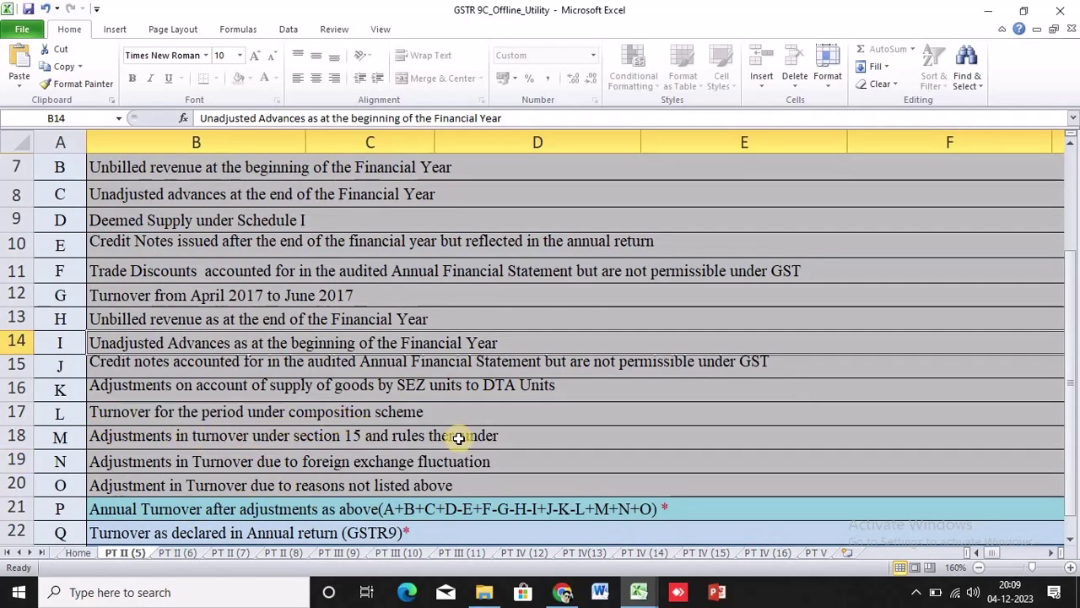
scroll(502, 439, "down", 1, "ctrl")
scroll(491, 443, "down", 1, "ctrl")
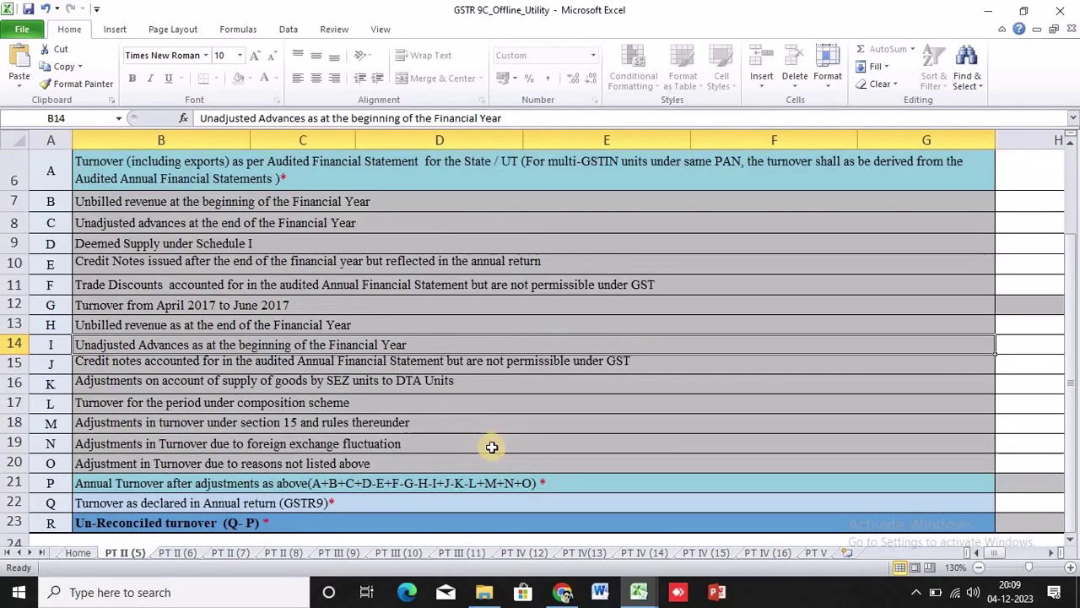
scroll(489, 445, "down", 1)
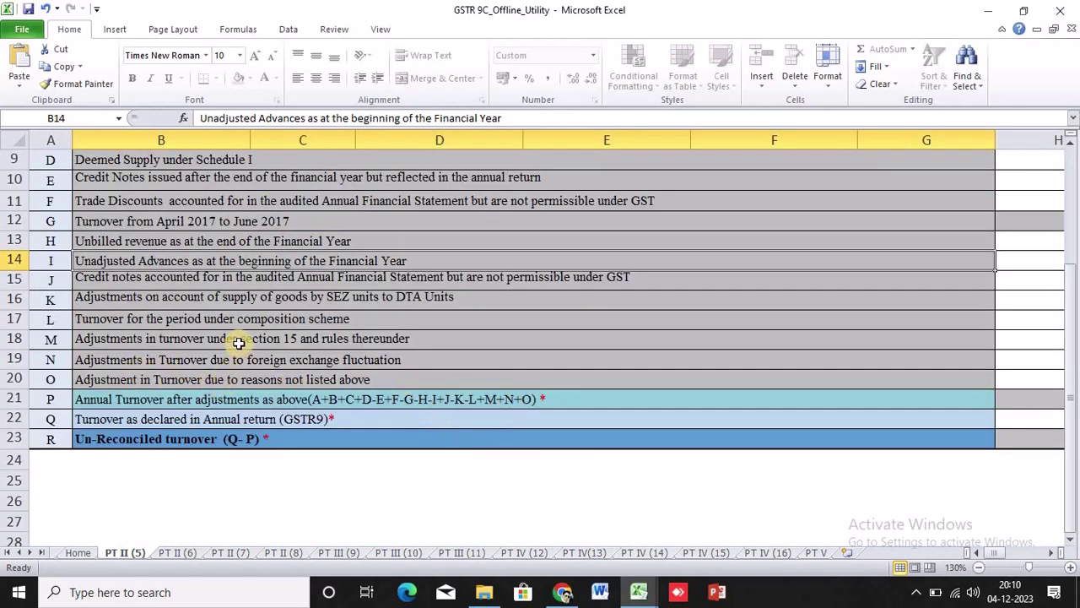
left_click_drag(234, 343, 234, 377)
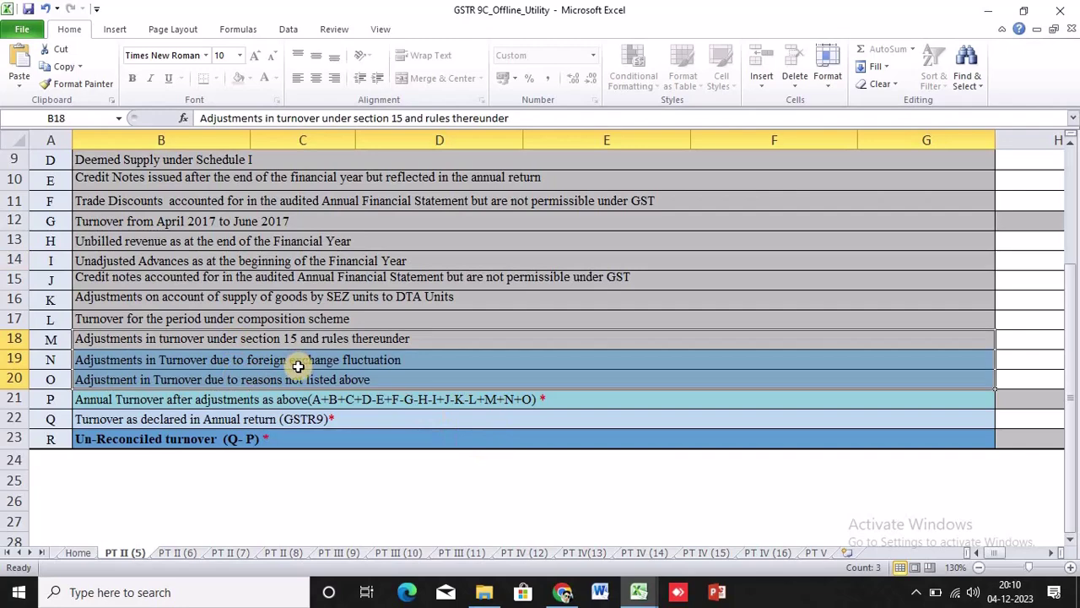
scroll(294, 363, "up", 3)
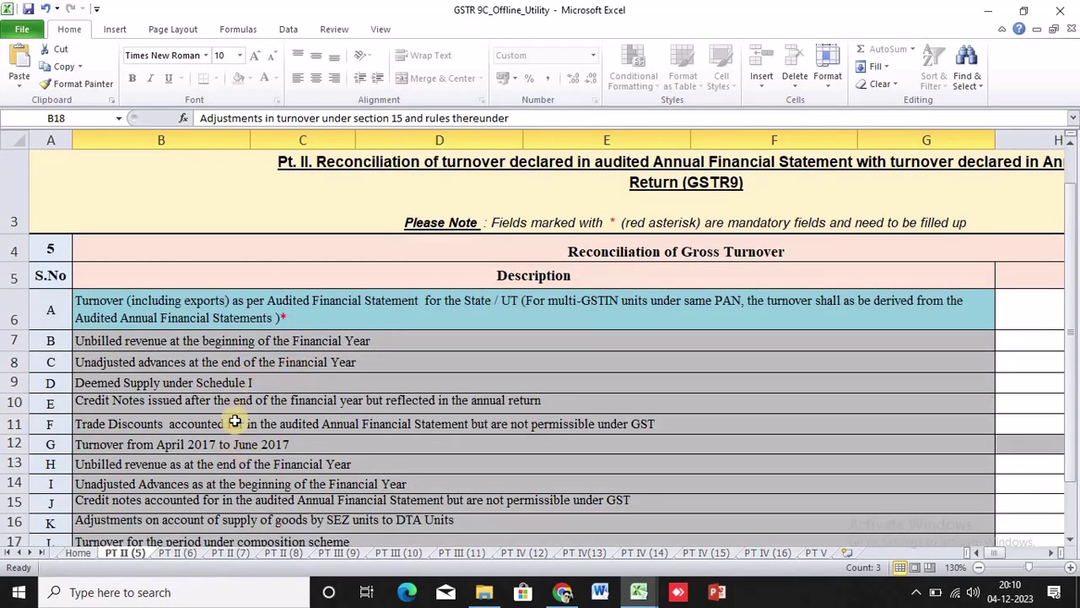
scroll(829, 392, "down", 3)
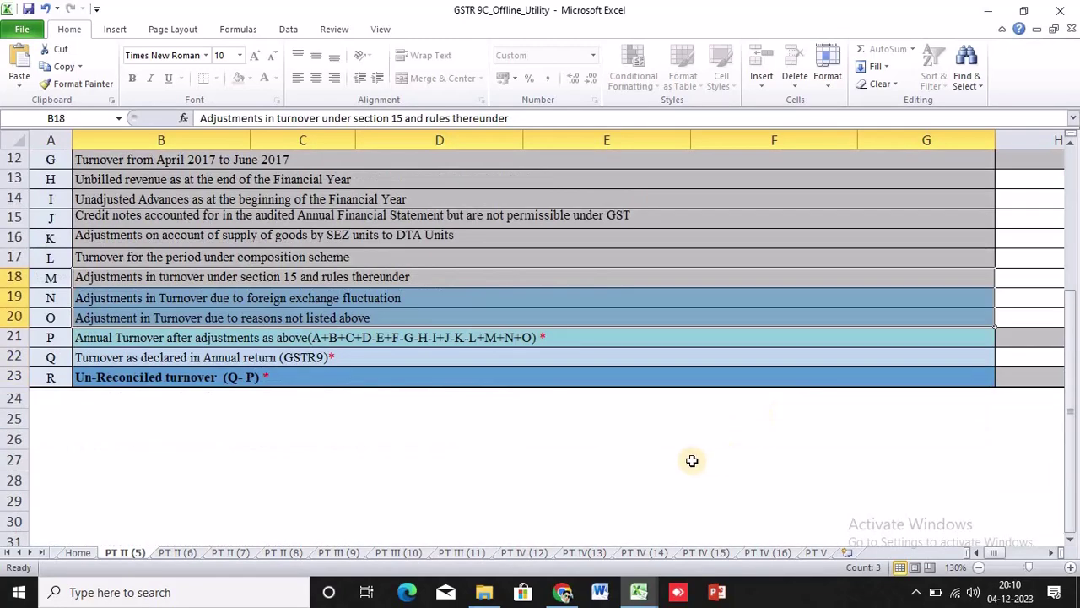
scroll(716, 422, "up", 2)
scroll(855, 393, "down", 2)
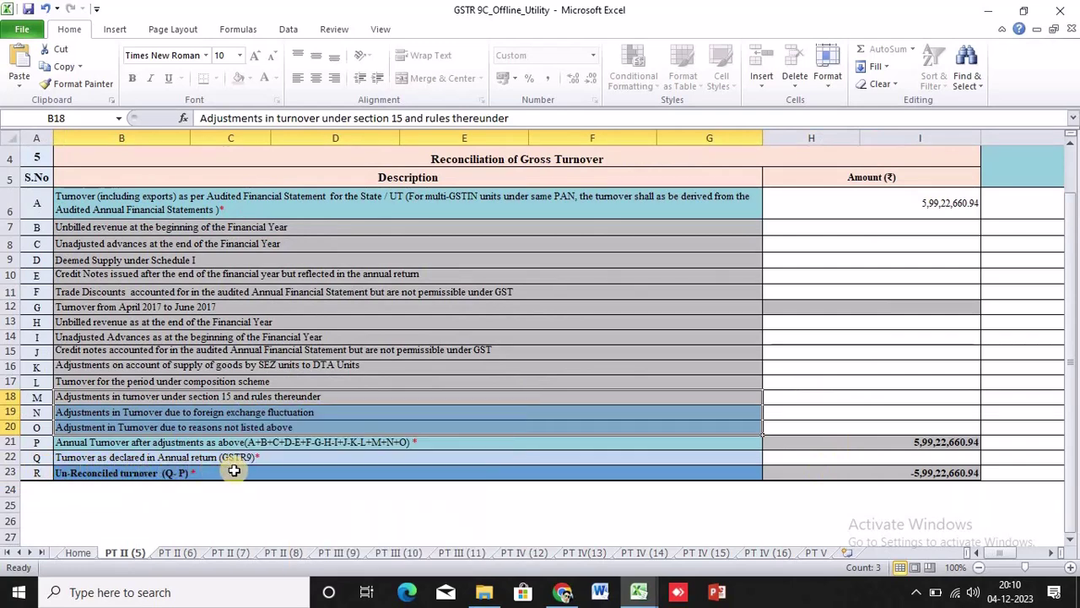
For row Q's annual return turnover, look up the total turnover in row 5N of the GSTR-9 PDF in Chrome.
left_click(869, 459)
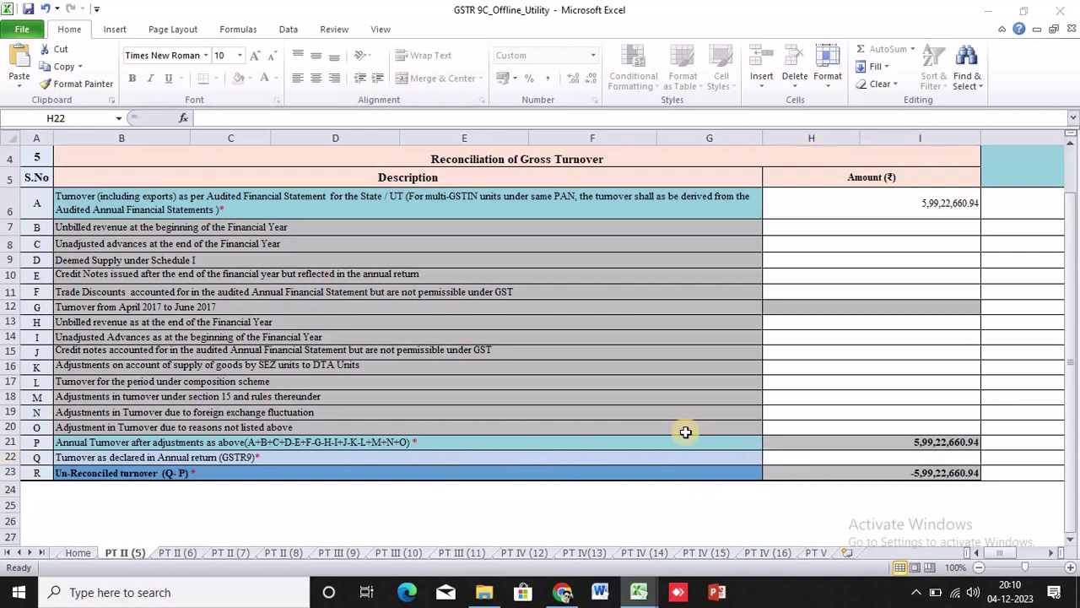
key("alt+Tab")
key("alt+Tab")
key("alt+Tab")
key("alt+Tab")
key("alt+Tab")
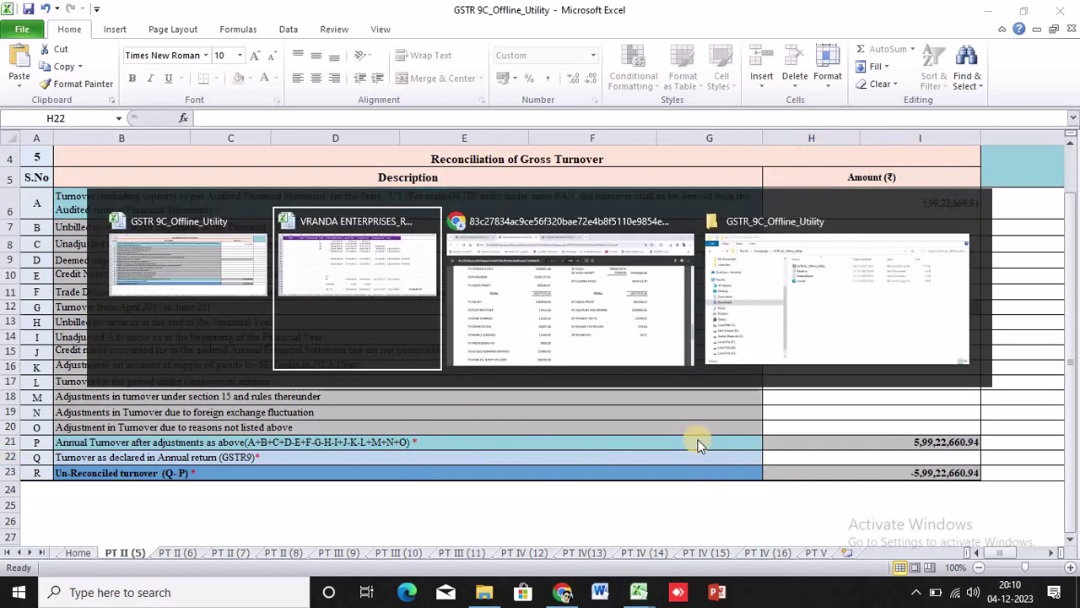
key("alt+Tab")
left_click(118, 16)
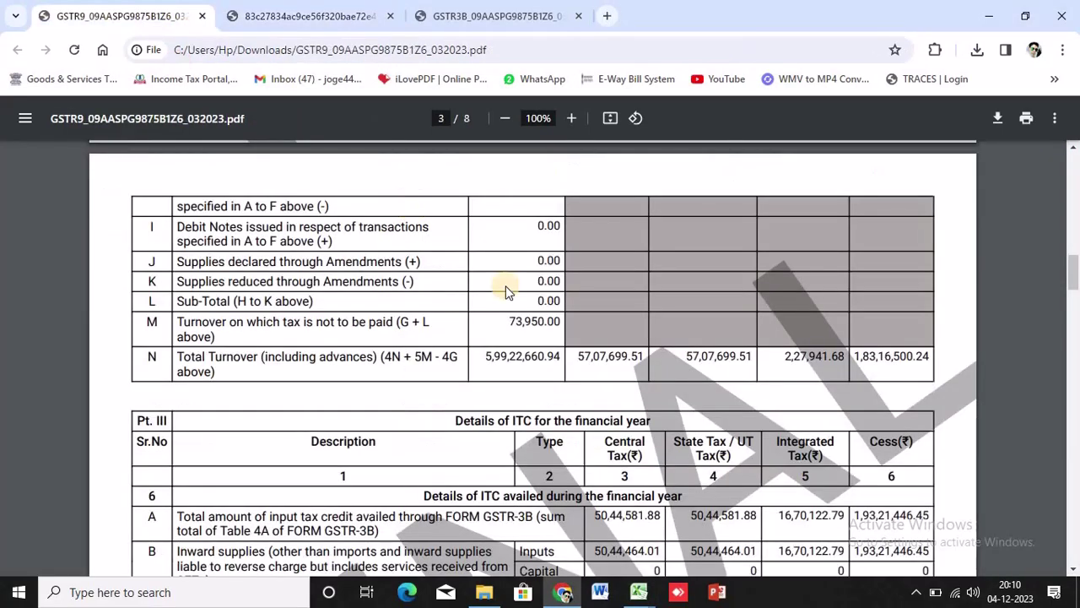
scroll(560, 321, "up", 20)
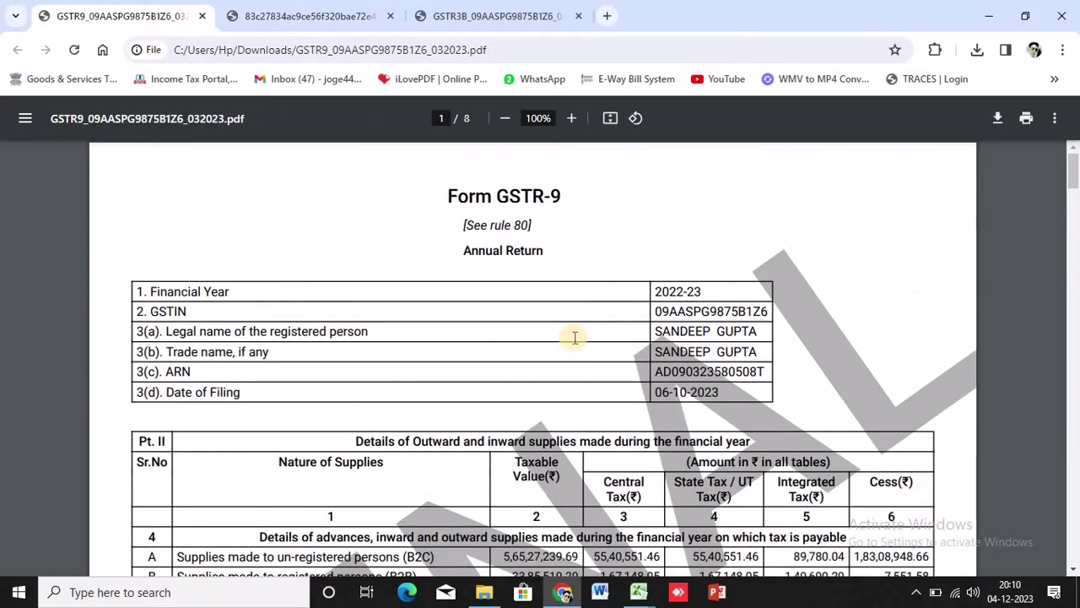
scroll(577, 340, "down", 15)
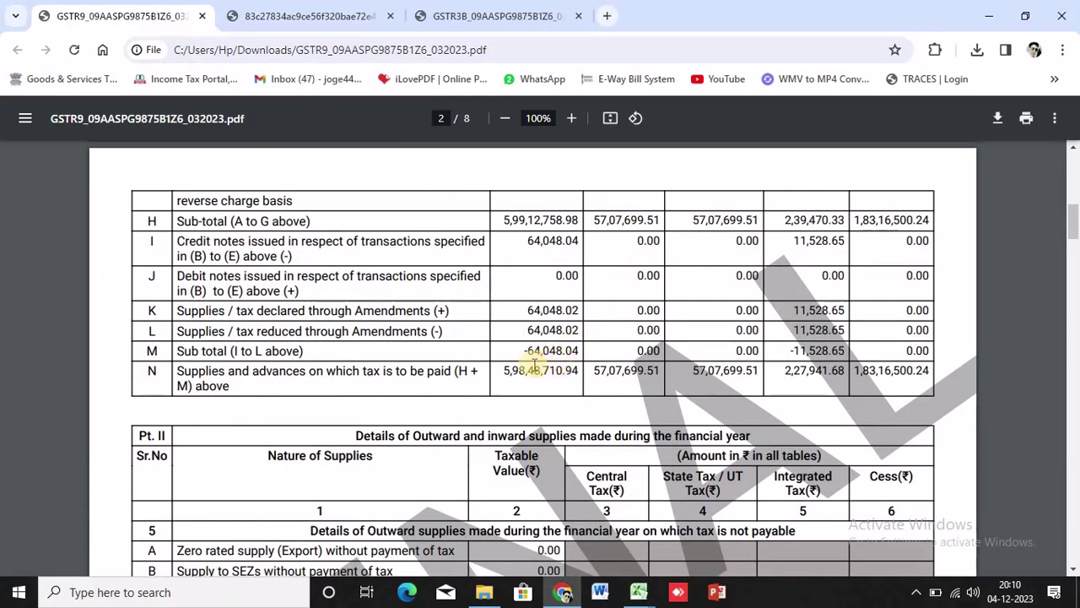
scroll(507, 366, "down", 1)
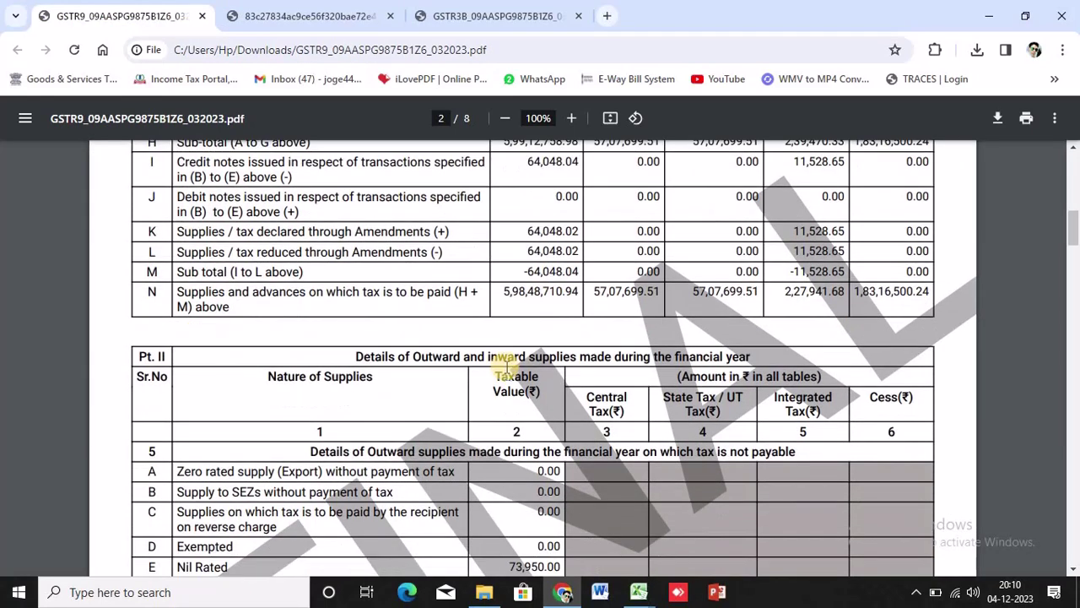
scroll(508, 368, "down", 3)
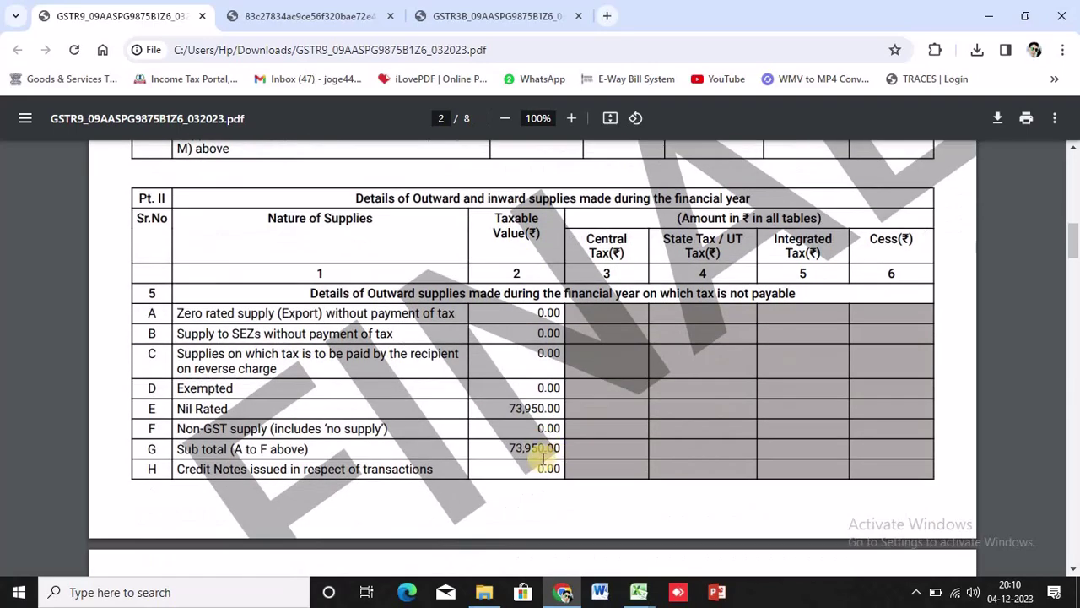
scroll(506, 435, "down", 4)
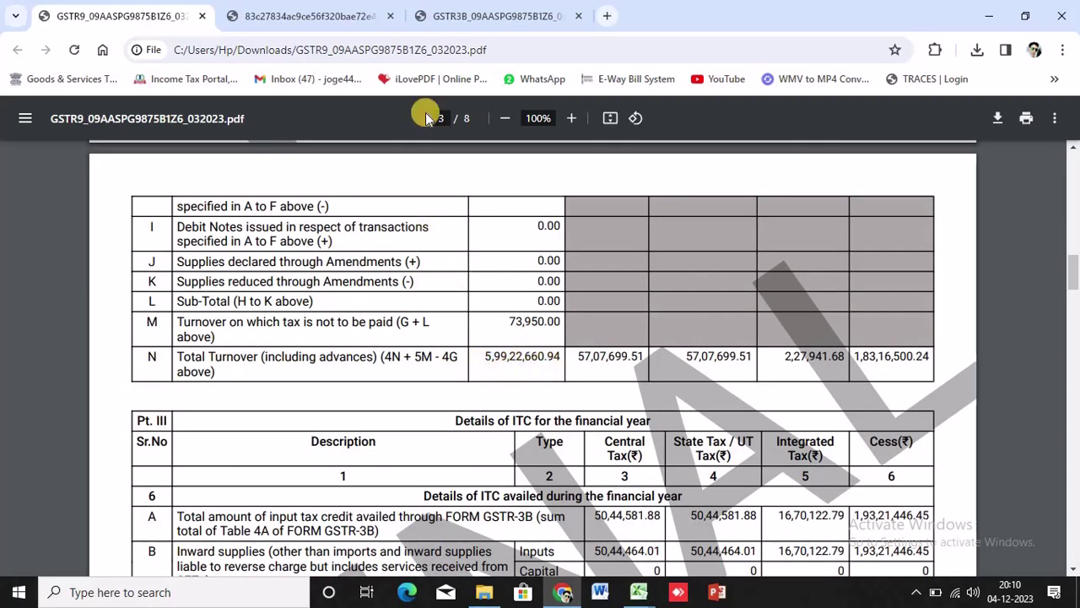
Return to the GSTR-9C workbook in Excel and enter 59922660.94 as the turnover declared in the annual return in row Q.
key("alt+Tab")
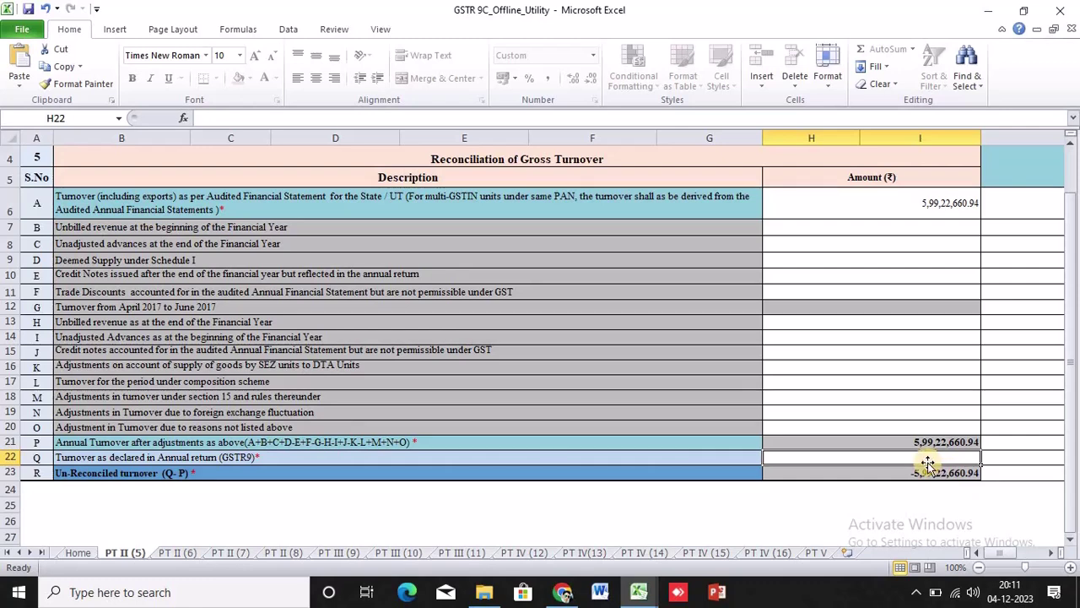
type("5,")
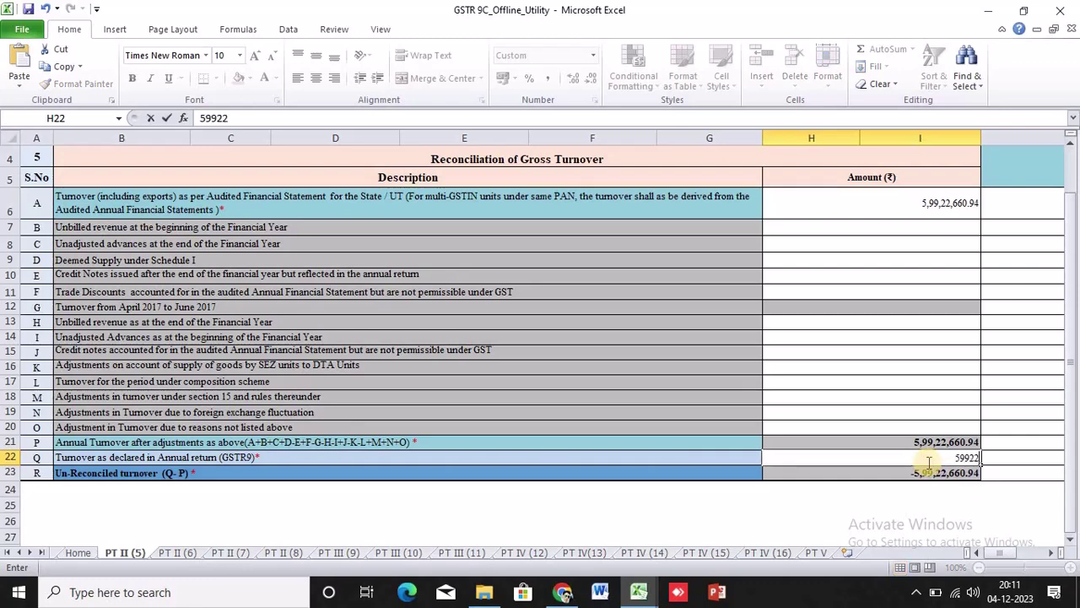
type("99,22,660.94")
left_click(1006, 515)
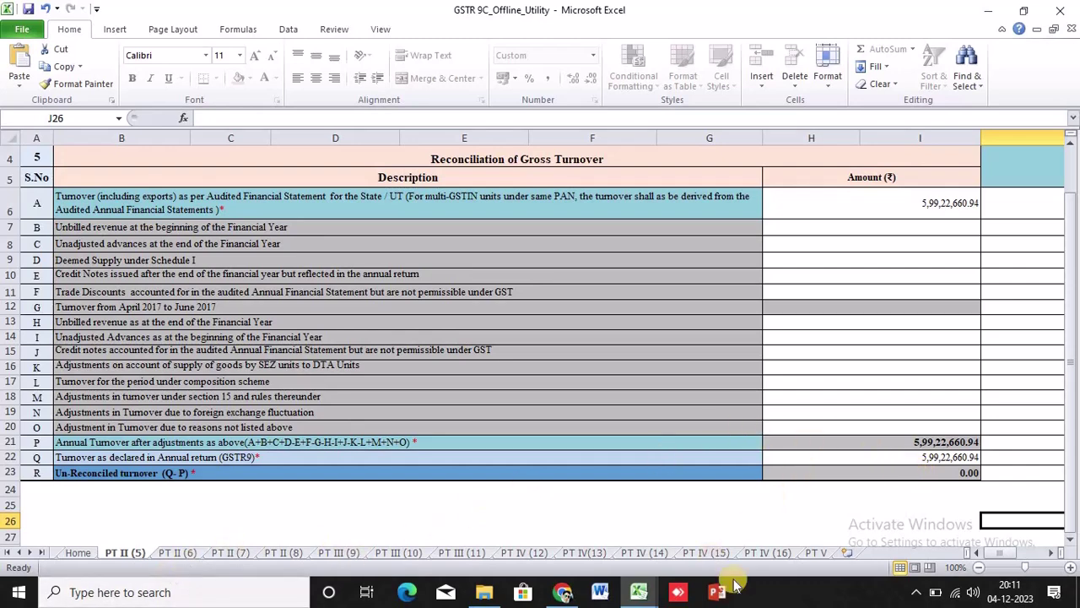
Validate the PT II (5) gross turnover sheet and check its validation error columns and the unreconciled turnover in row R.
mouse_move(1019, 552)
left_mouse_down()
mouse_move(1031, 555)
mouse_move(1006, 553)
left_mouse_up()
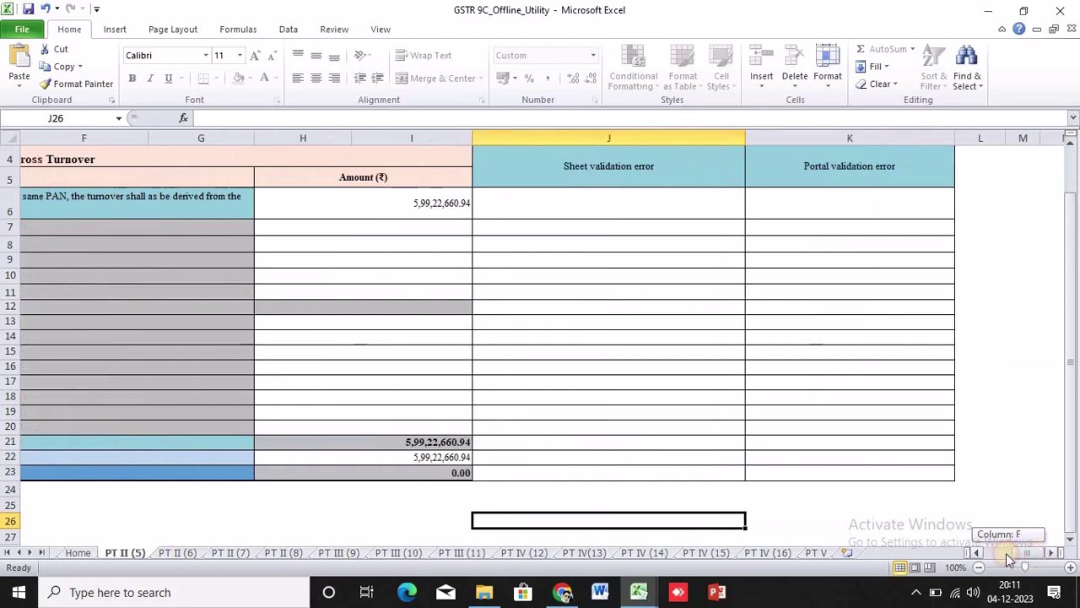
scroll(545, 413, "up", 1)
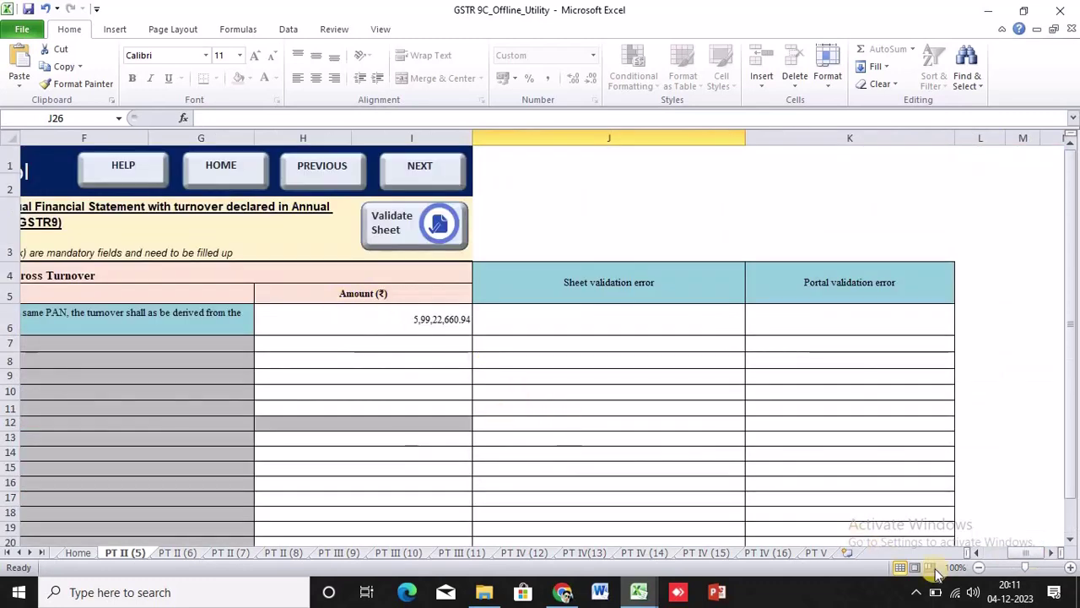
left_click(394, 231)
left_click(576, 342)
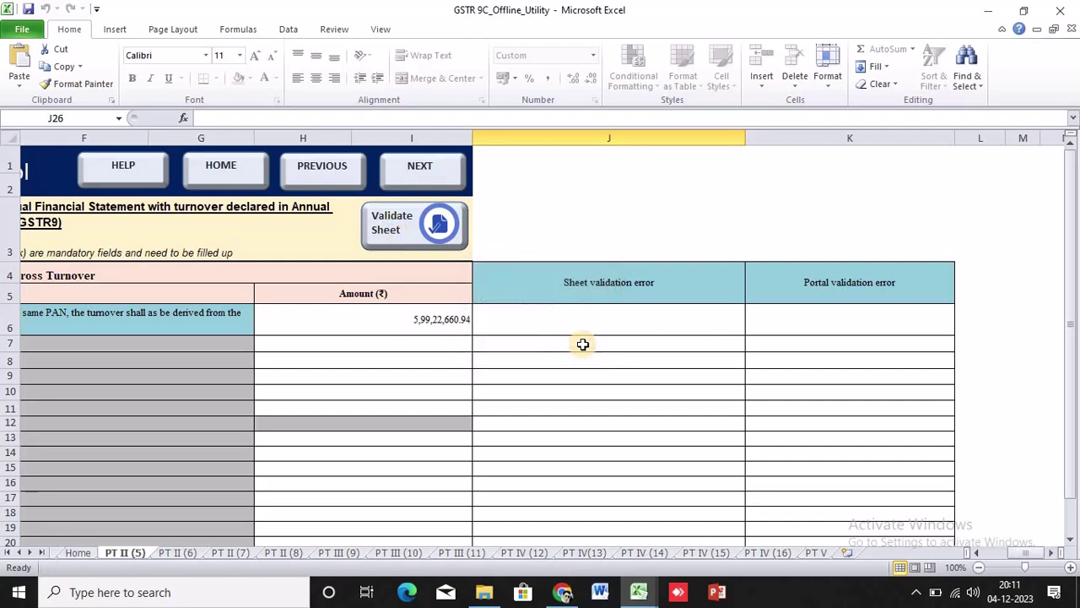
left_click_drag(1026, 553, 1001, 553)
scroll(920, 451, "down", 2)
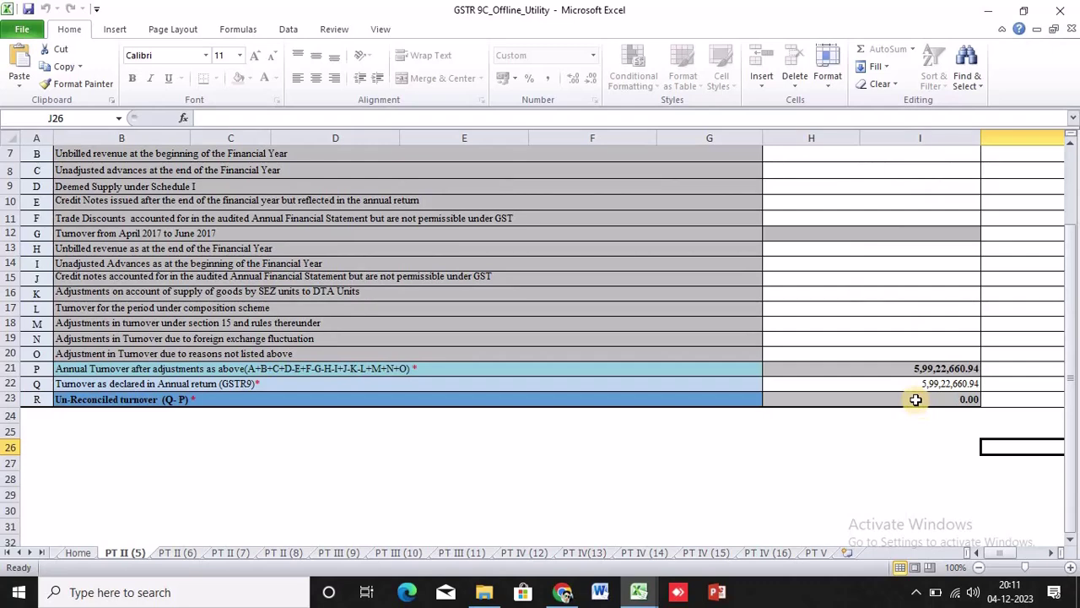
Validate the PT II (6) sheet without entering any reason for an unreconciled gross turnover difference.
left_click(180, 553)
left_click(147, 336)
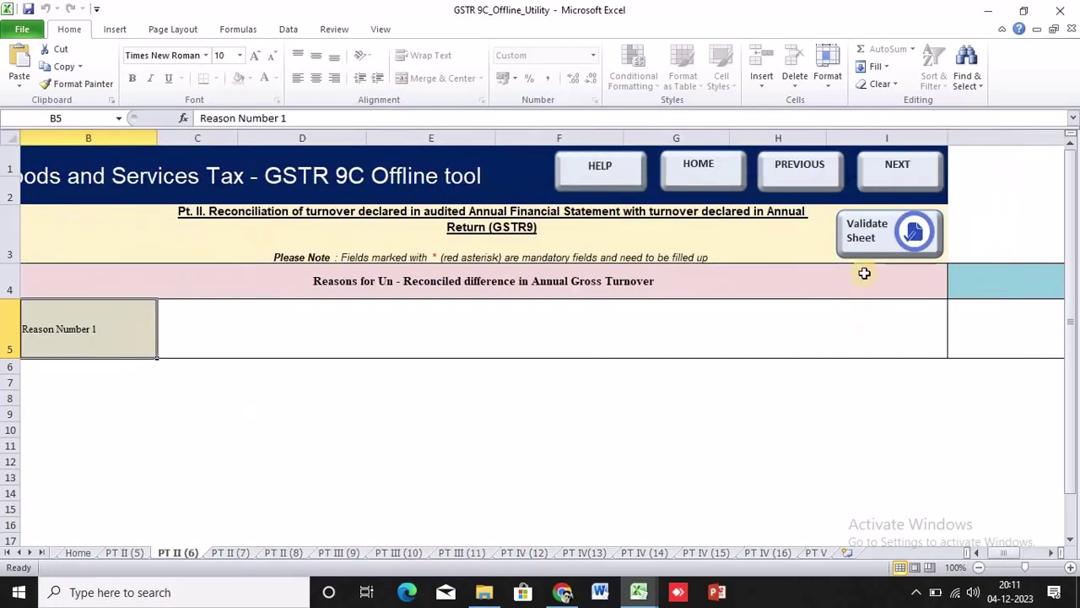
left_click(875, 242)
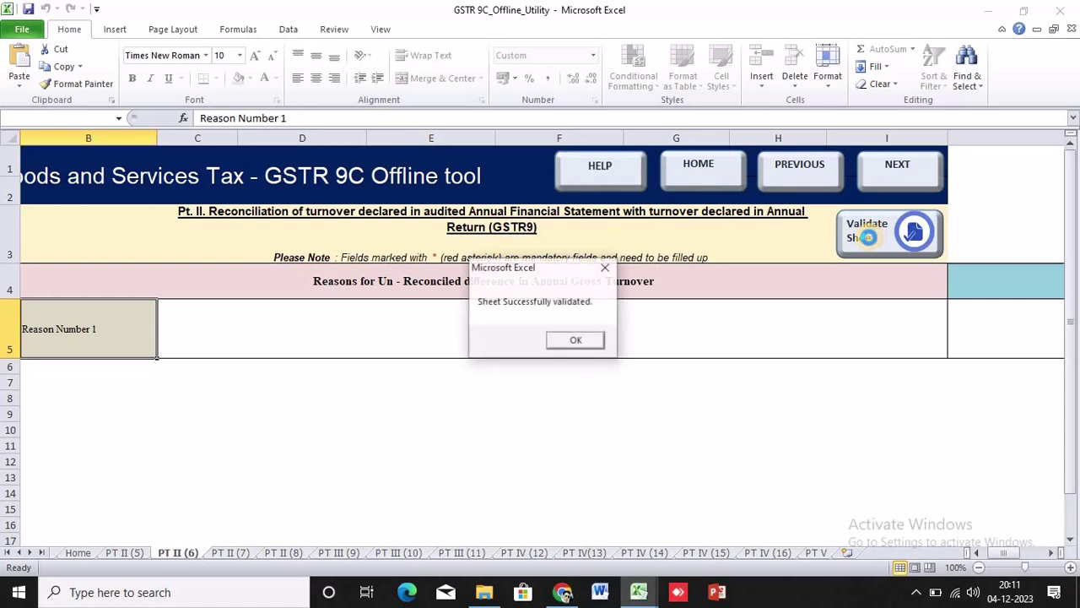
key("Return")
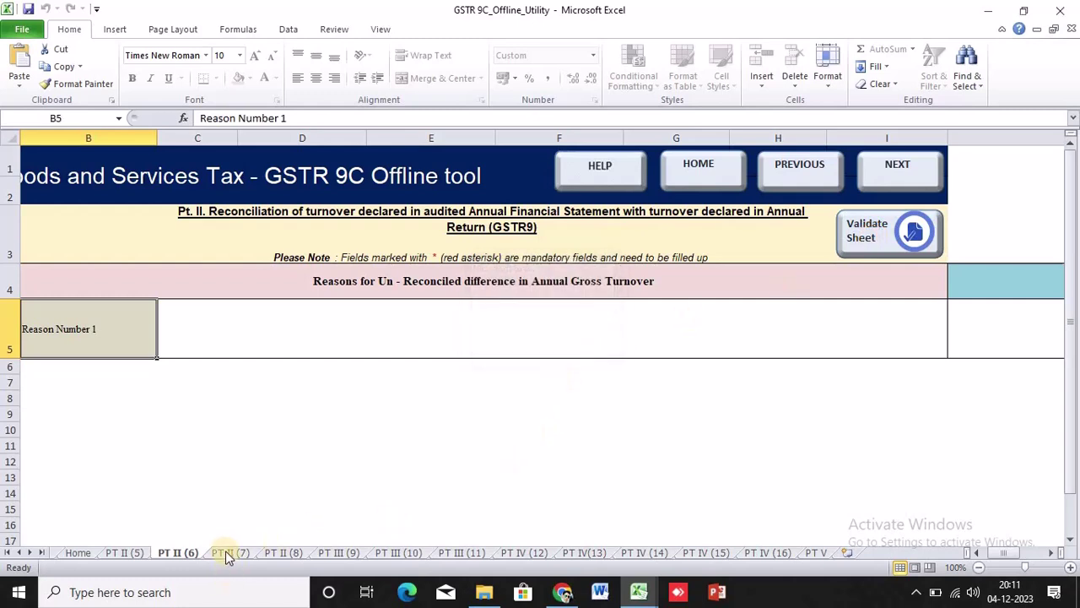
On the PT II (7) sheet, compare row A's annual turnover after adjustments with row P of PT II (5).
left_click(230, 553)
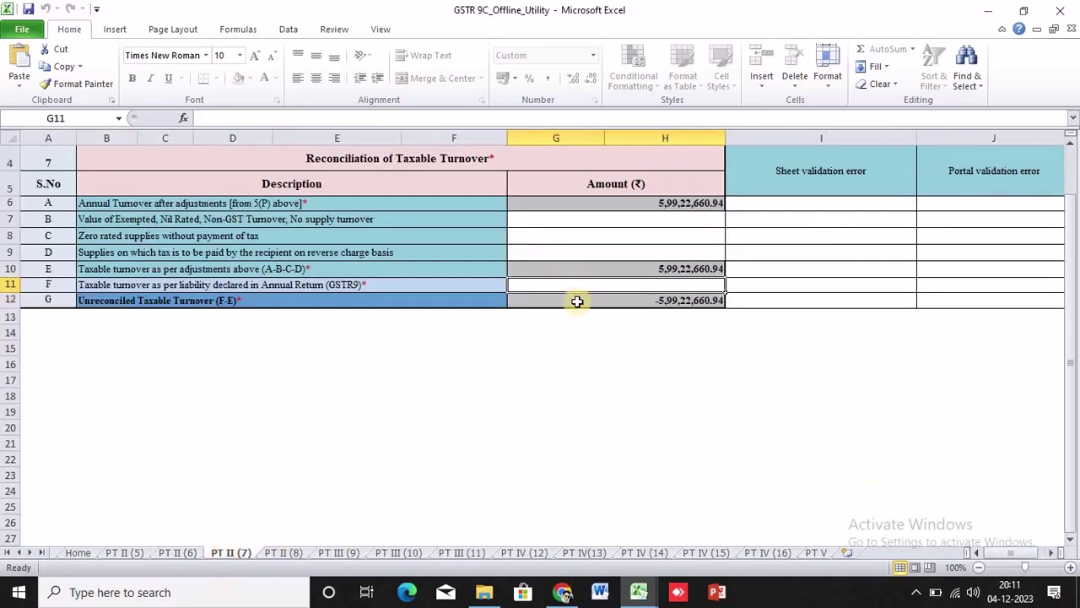
left_click(585, 202)
scroll(60, 204, "up", 1)
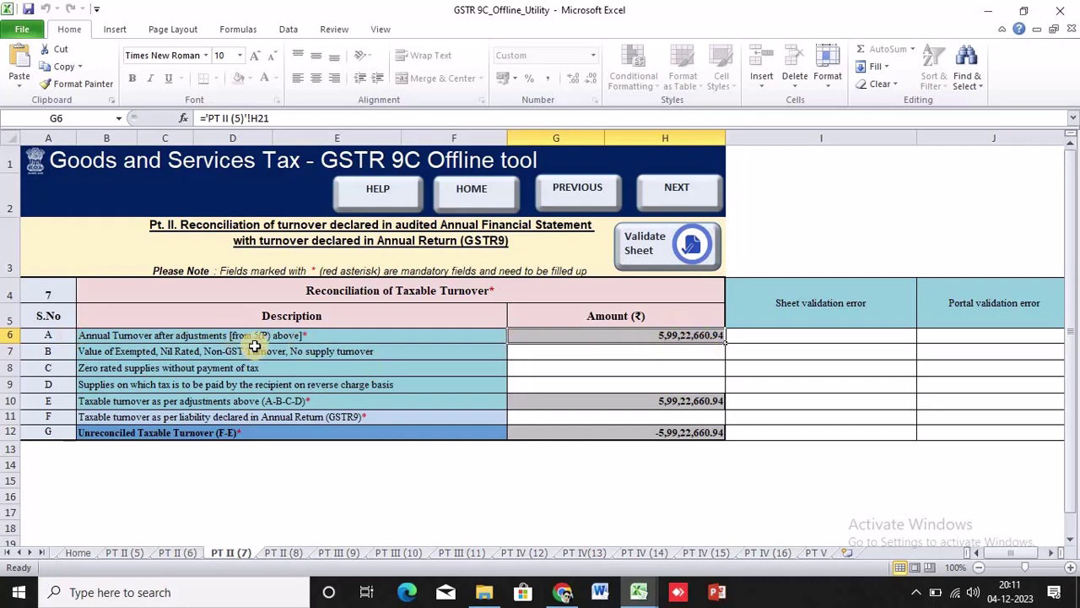
left_click(123, 552)
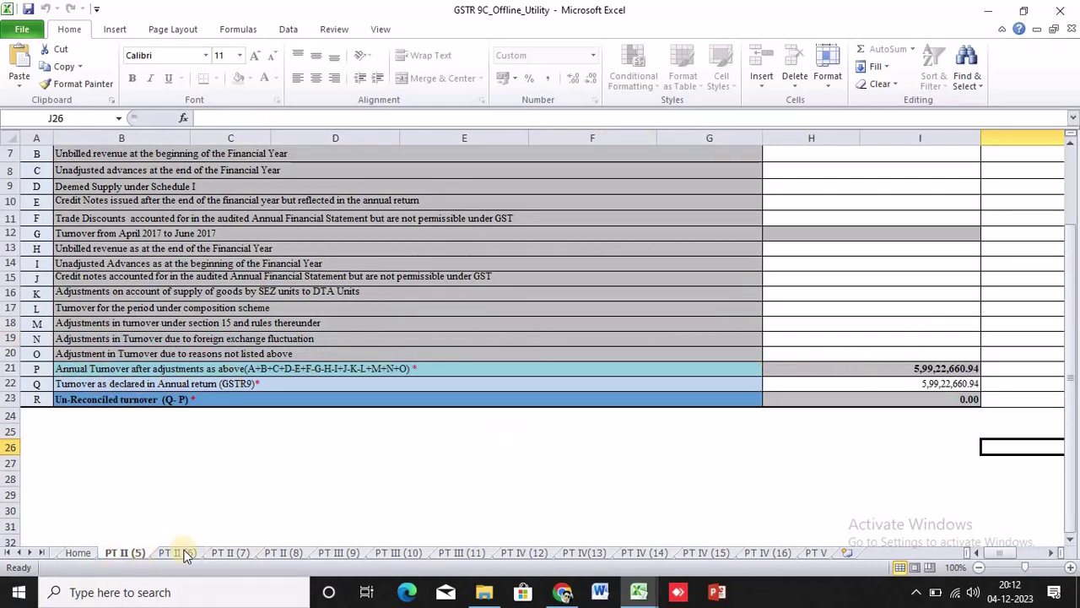
left_click(221, 552)
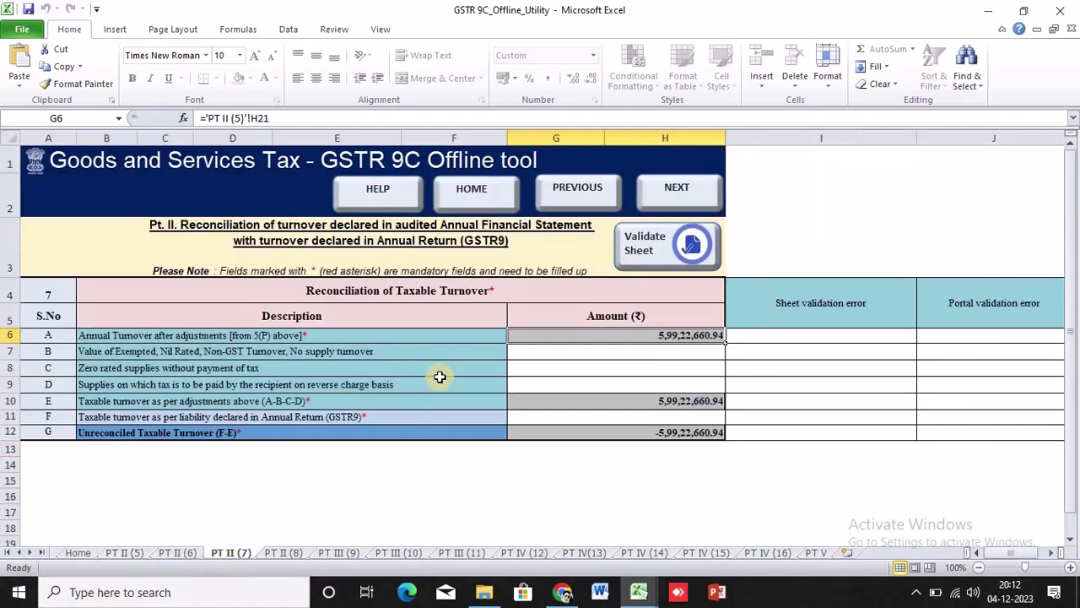
For row B of PT II (7), look up the exempt and nil rated turnover in Chrome's GSTR-9 and provisional balance sheet PDFs.
left_click(502, 353)
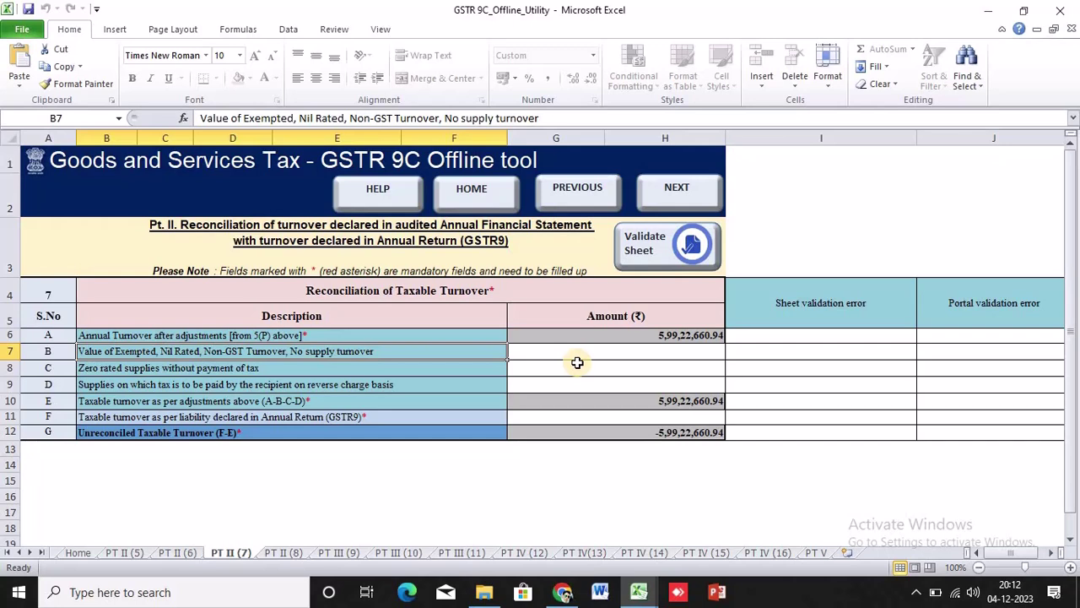
key("Tab")
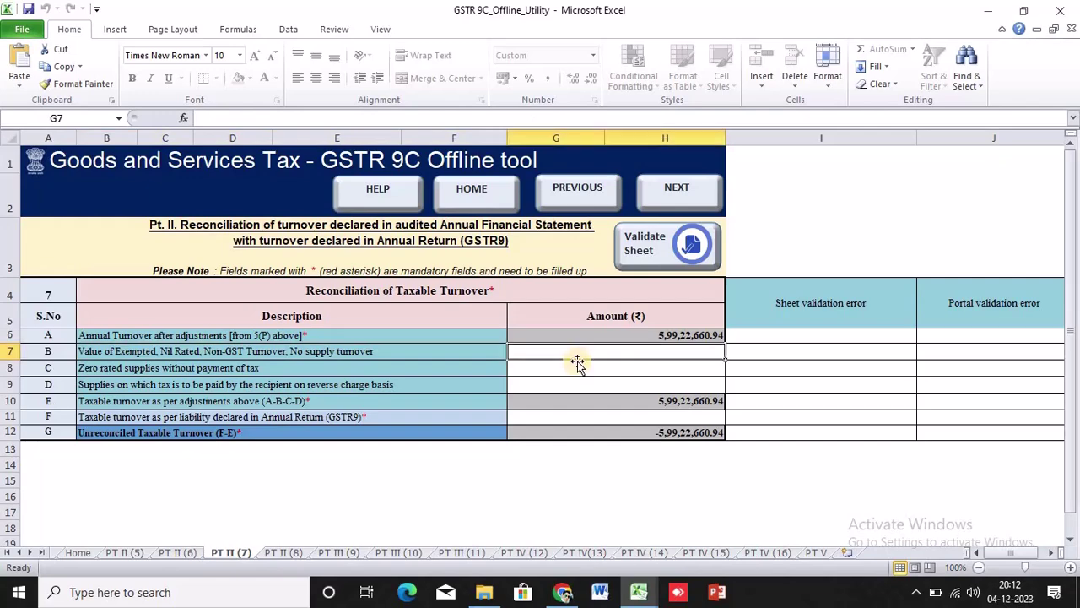
key("alt+Tab")
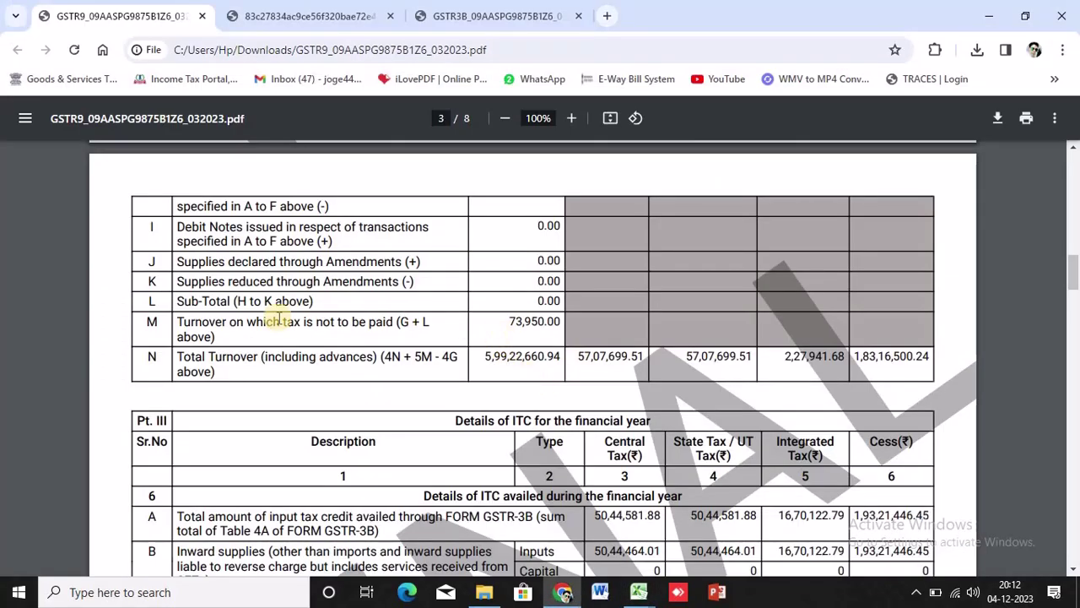
scroll(367, 338, "up", 4)
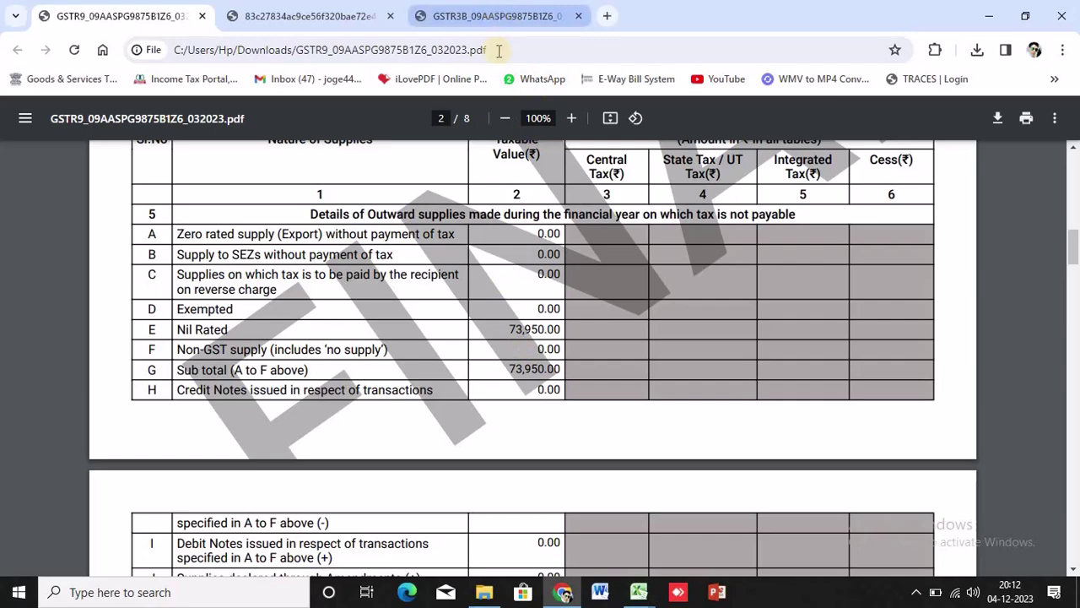
key("alt+Tab")
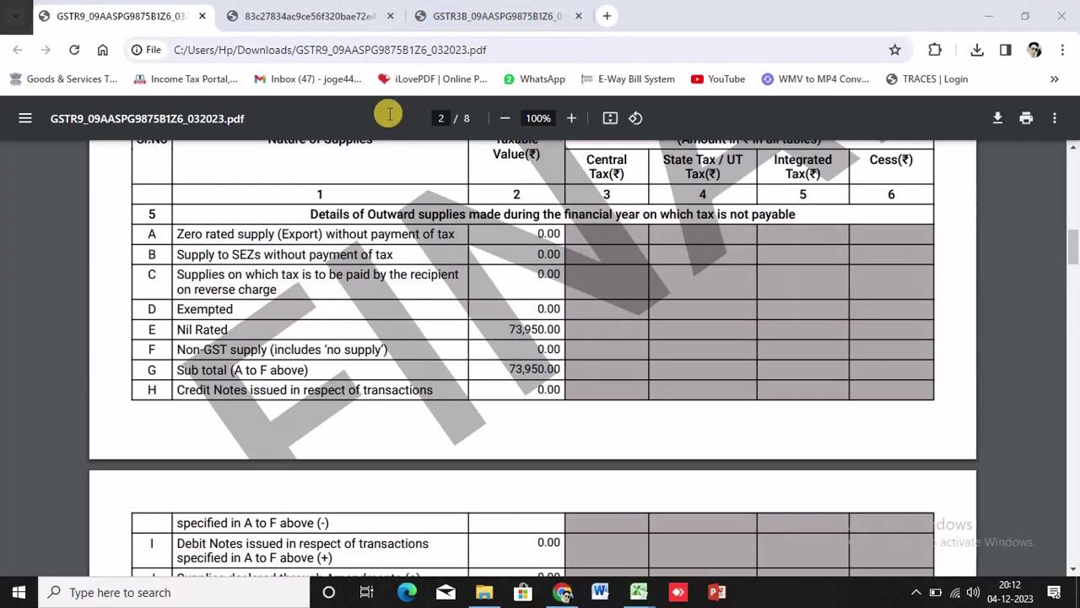
key("alt+Tab")
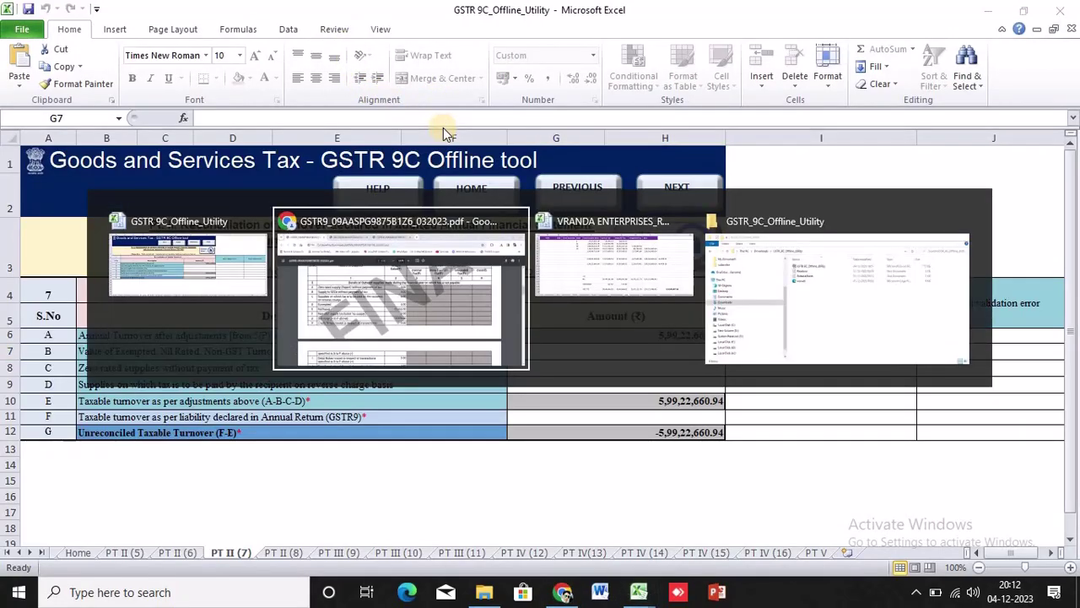
key("ctrl+Tab")
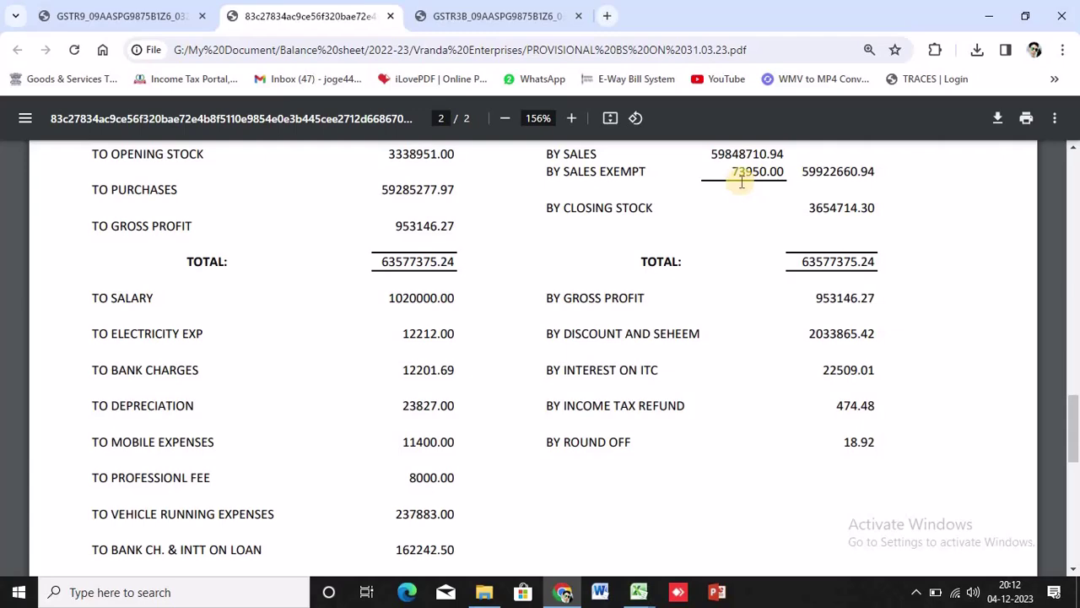
Return to the GSTR-9C workbook in Excel and enter 73950 as the exempted, nil rated and non-GST turnover in row B.
key("alt+Tab")
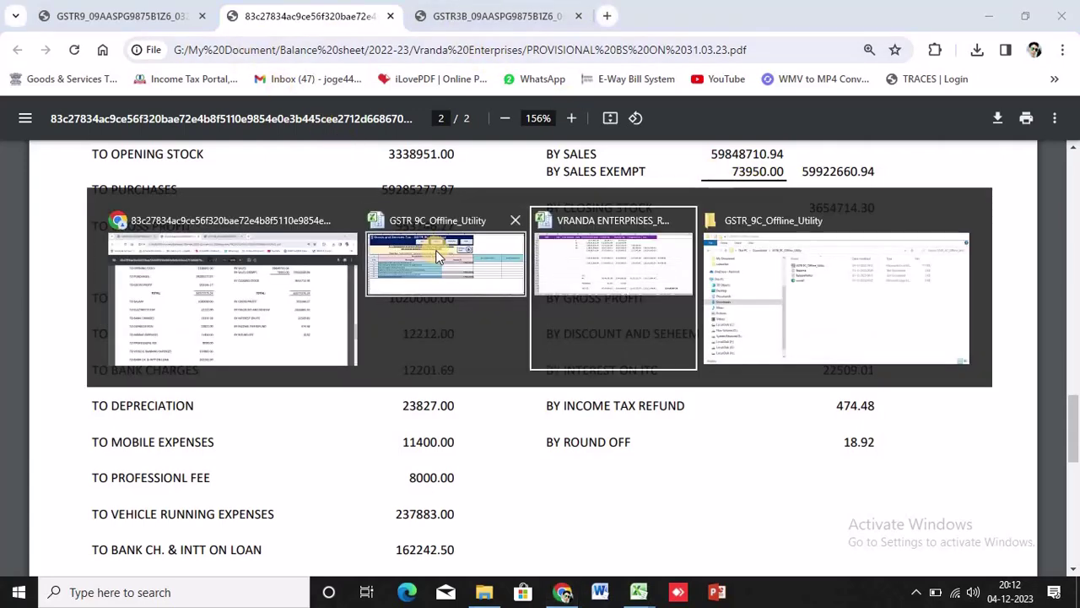
key("alt+Tab")
key("alt+Tab")
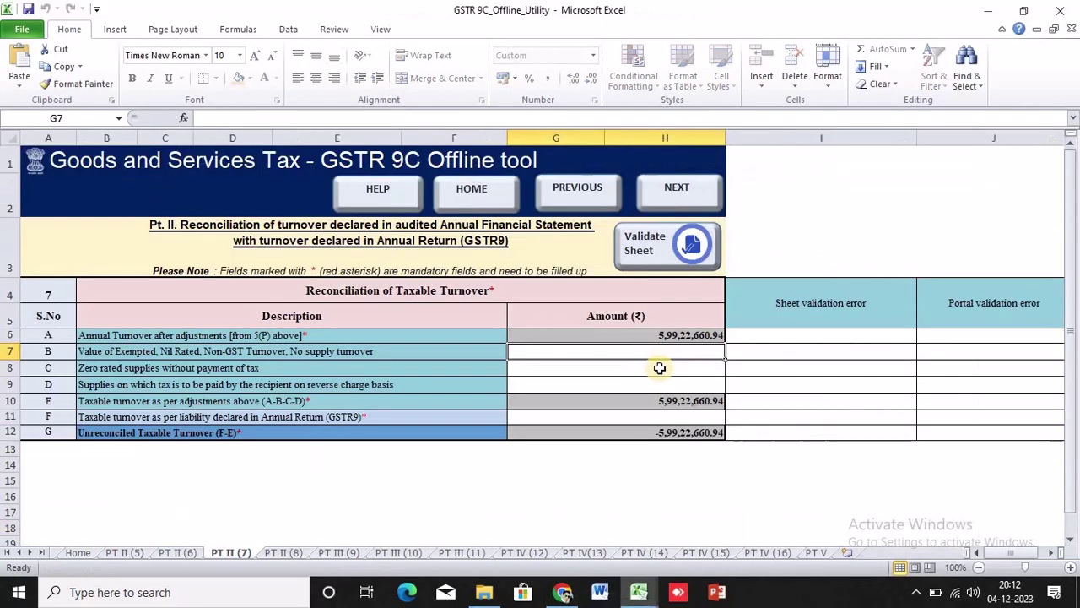
type("73950")
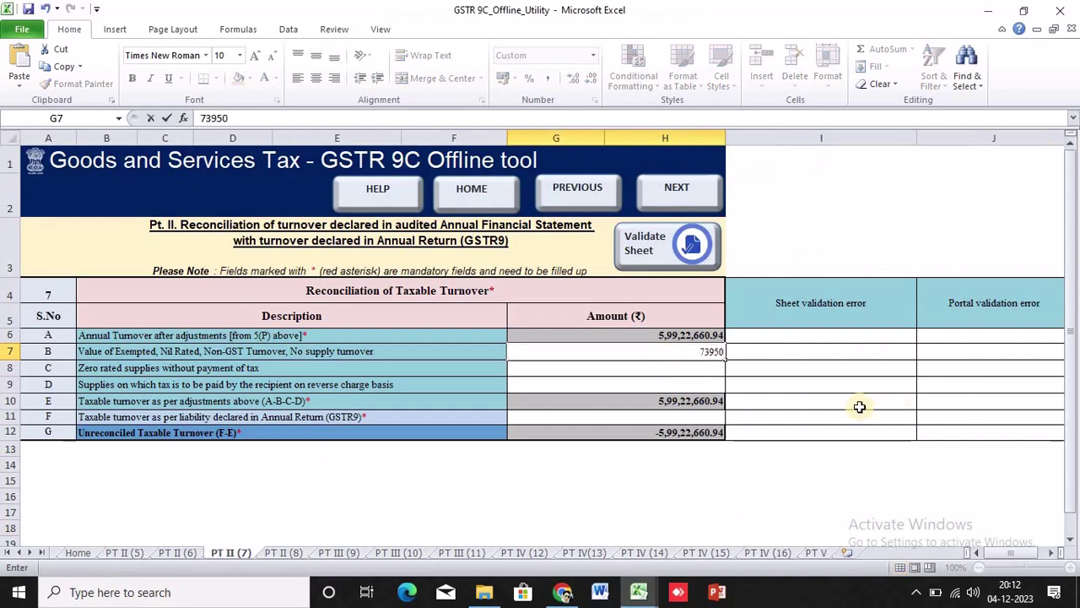
left_click(831, 401)
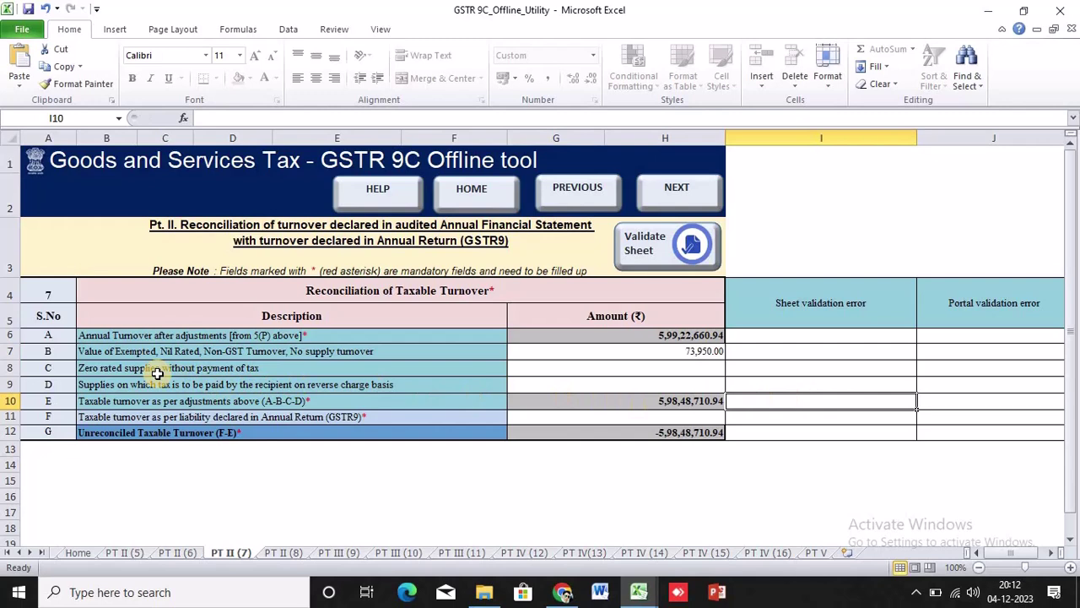
left_click(585, 367)
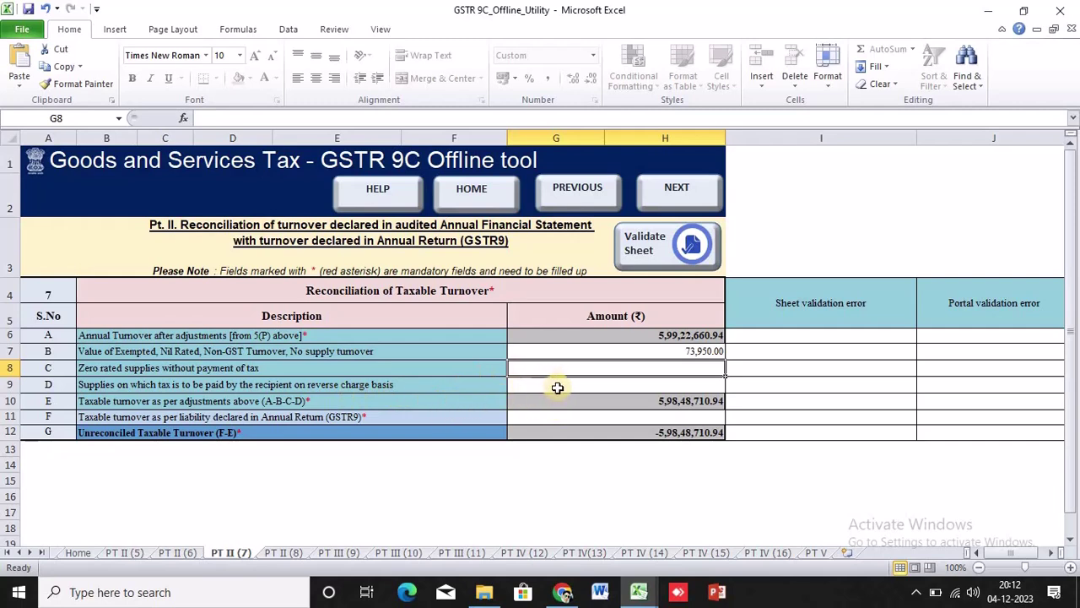
left_click(632, 348)
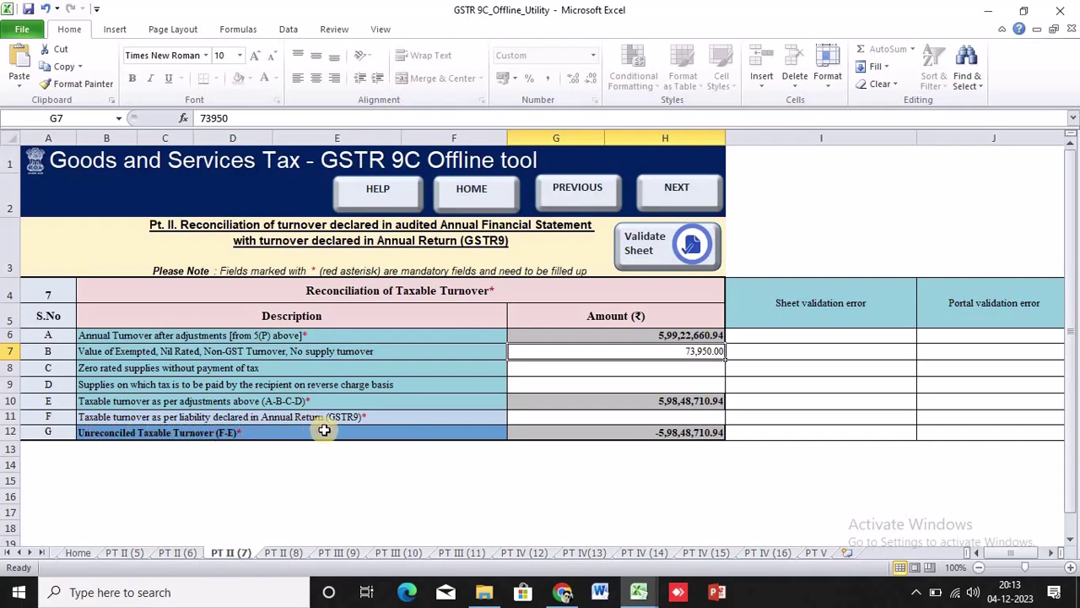
For row F's taxable turnover, look up the supplies on which tax is to be paid in row 4N of the GSTR-9 PDF in Chrome.
left_click(550, 417)
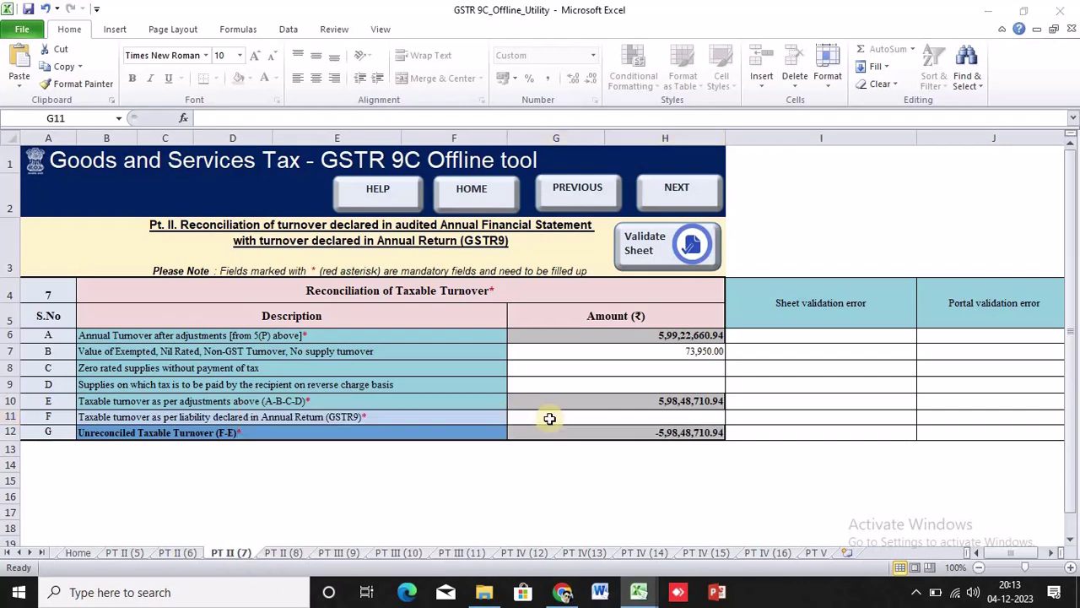
key("alt+Tab")
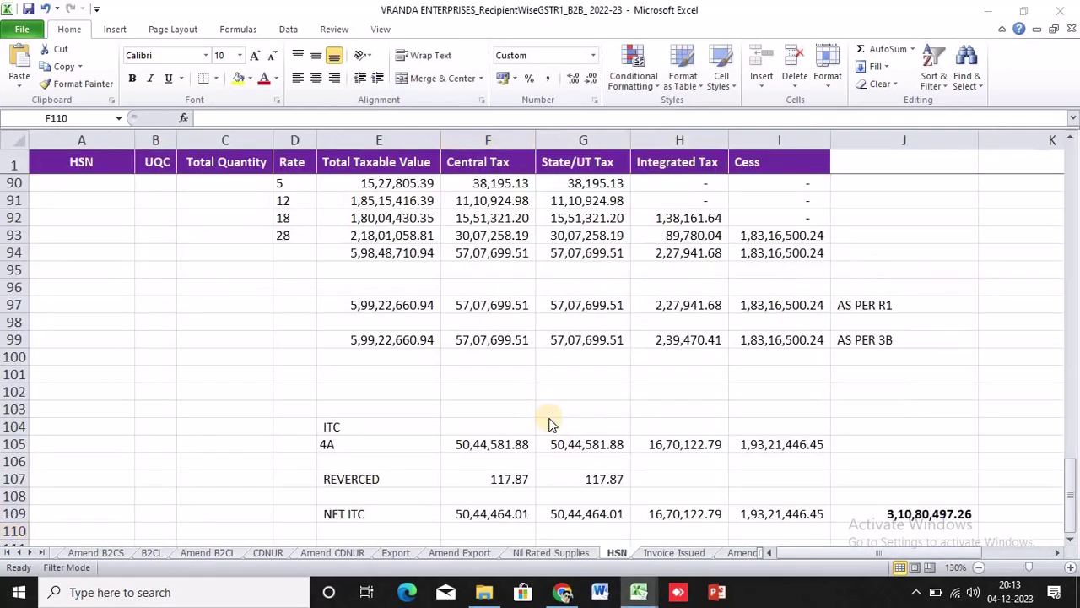
key("alt+Tab")
key("alt+Tab")
left_click(91, 18)
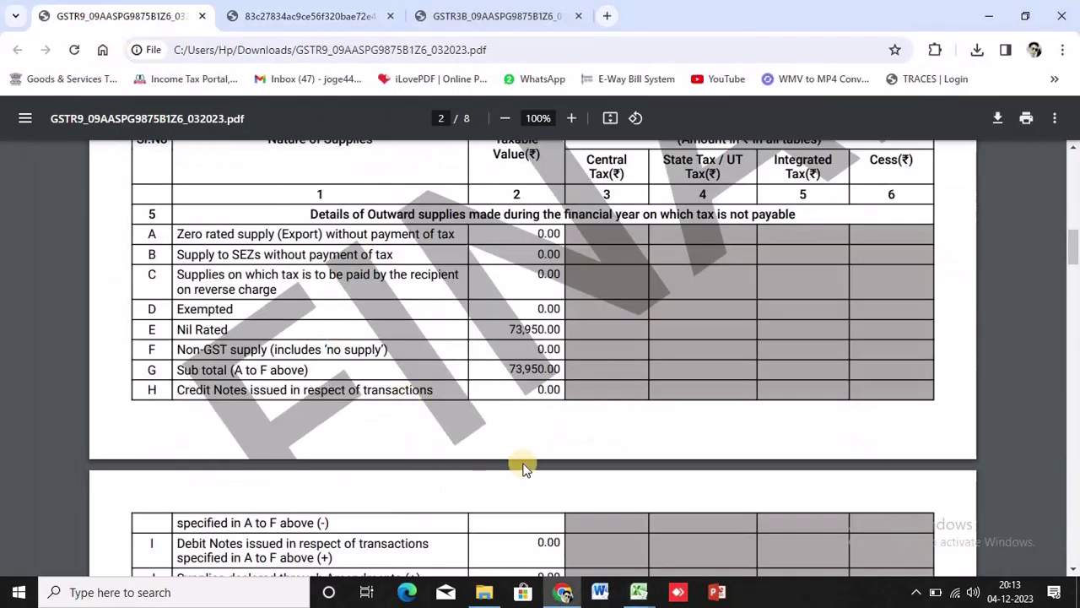
scroll(518, 415, "down", 3)
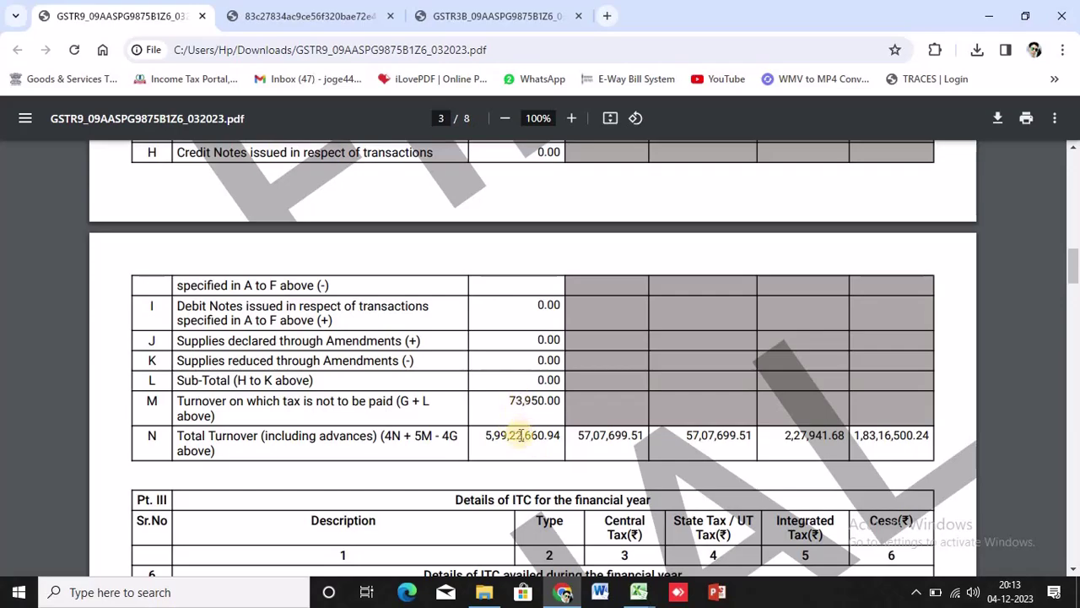
scroll(523, 422, "up", 10)
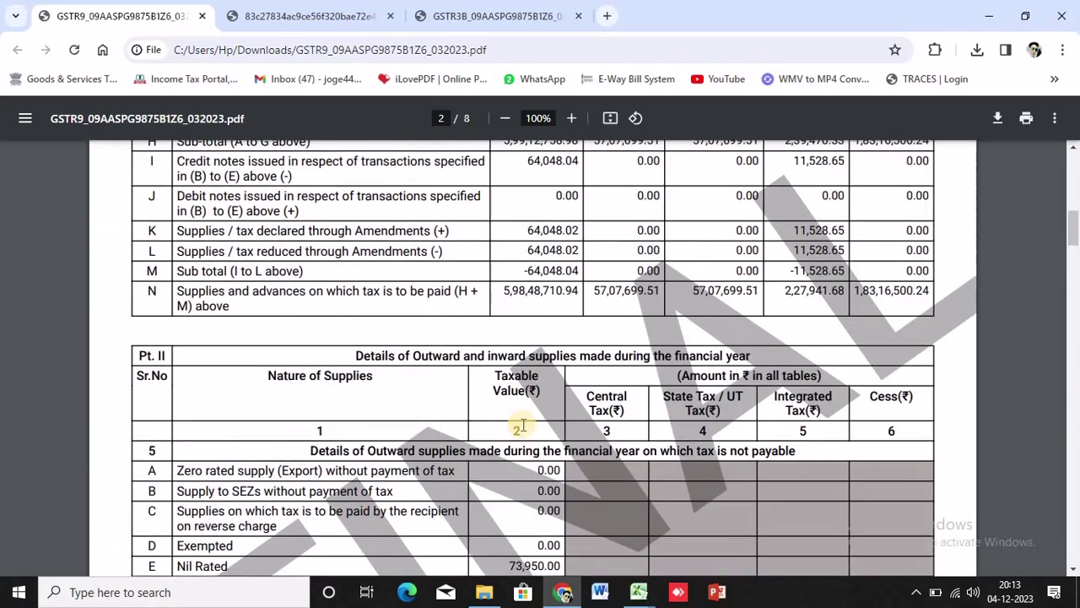
scroll(215, 397, "up", 4)
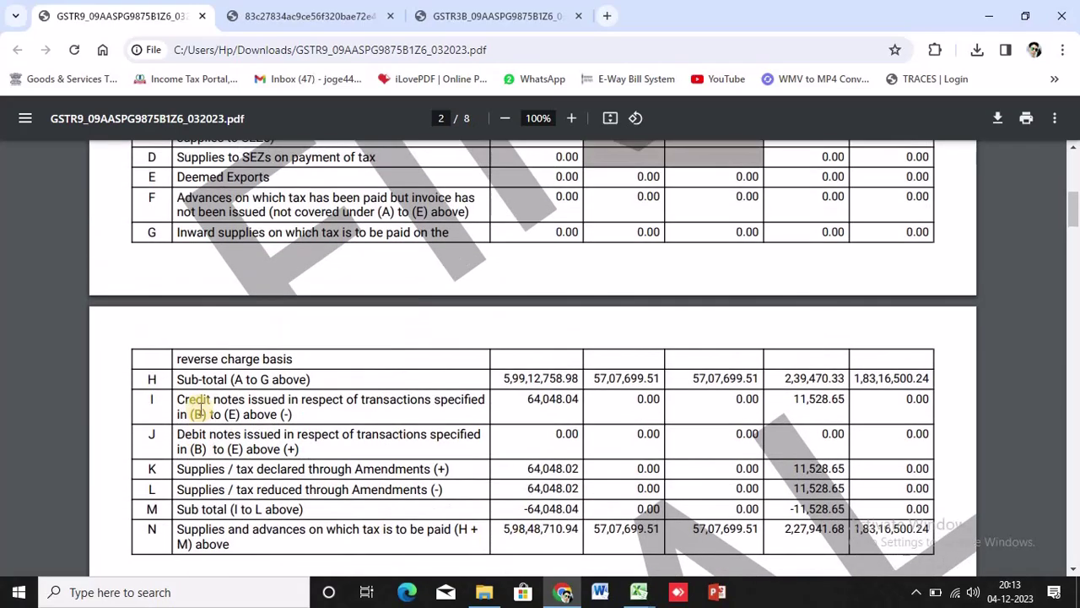
scroll(325, 358, "down", 1)
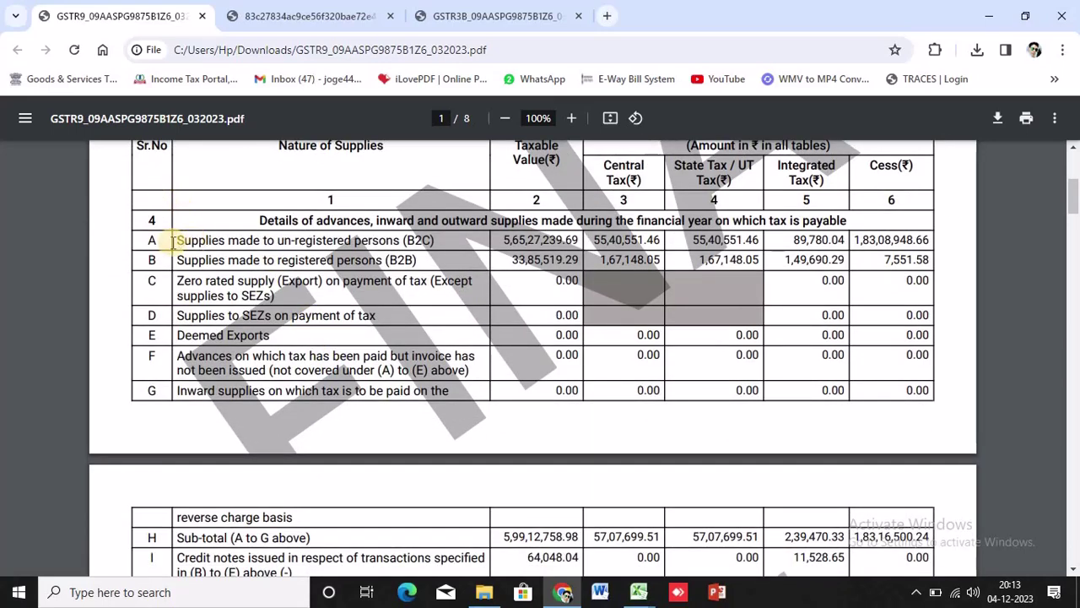
scroll(224, 443, "down", 4)
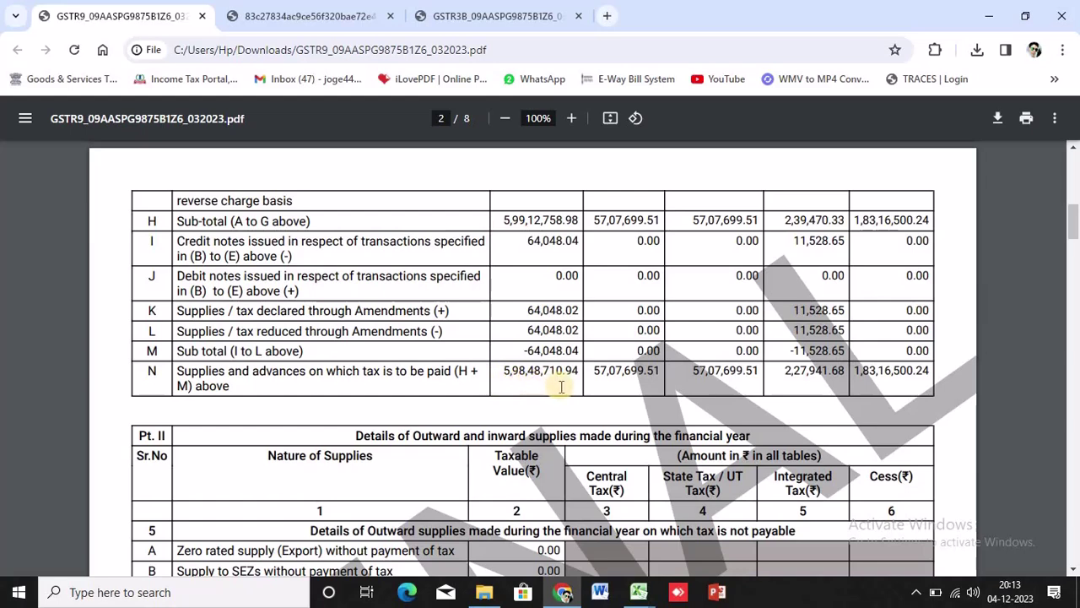
Back in the GSTR-9C workbook in Excel, enter 59848710.94 as the taxable turnover per annual return liability in row F.
key("alt+Tab")
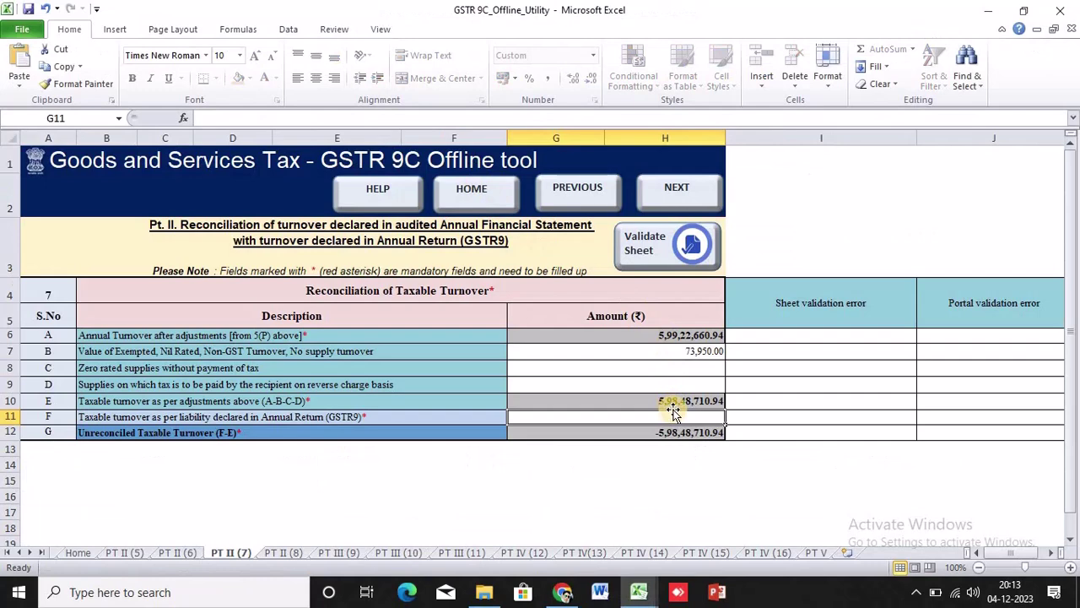
type("5,9")
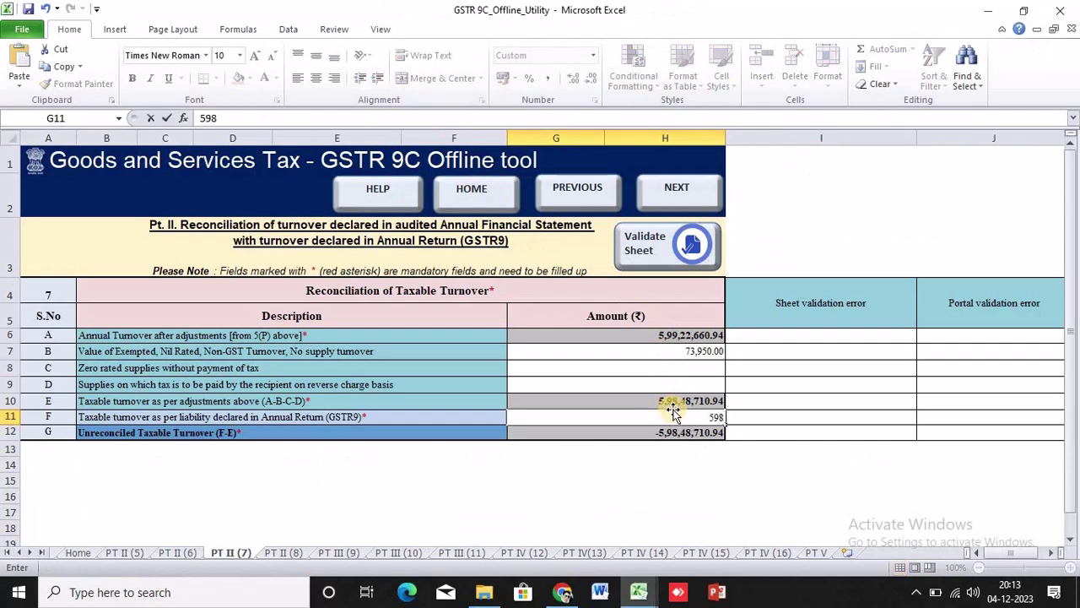
type("8,48,710.94")
left_click(714, 482)
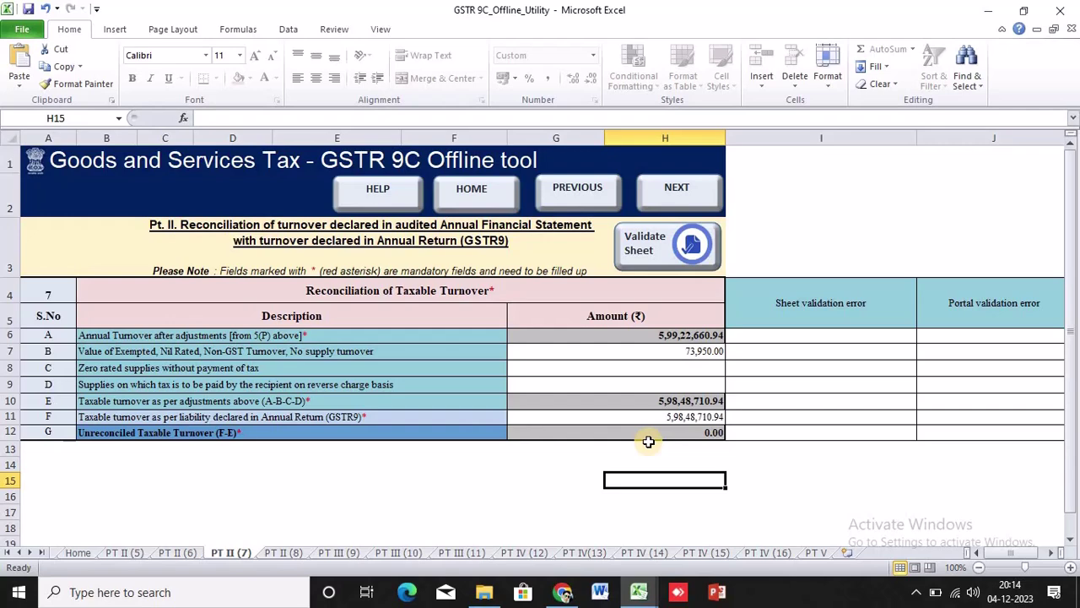
Compare the sales figures in Chrome's provisional balance sheet PDF with the outward supplies in the GSTR-9 PDF.
key("alt+Tab")
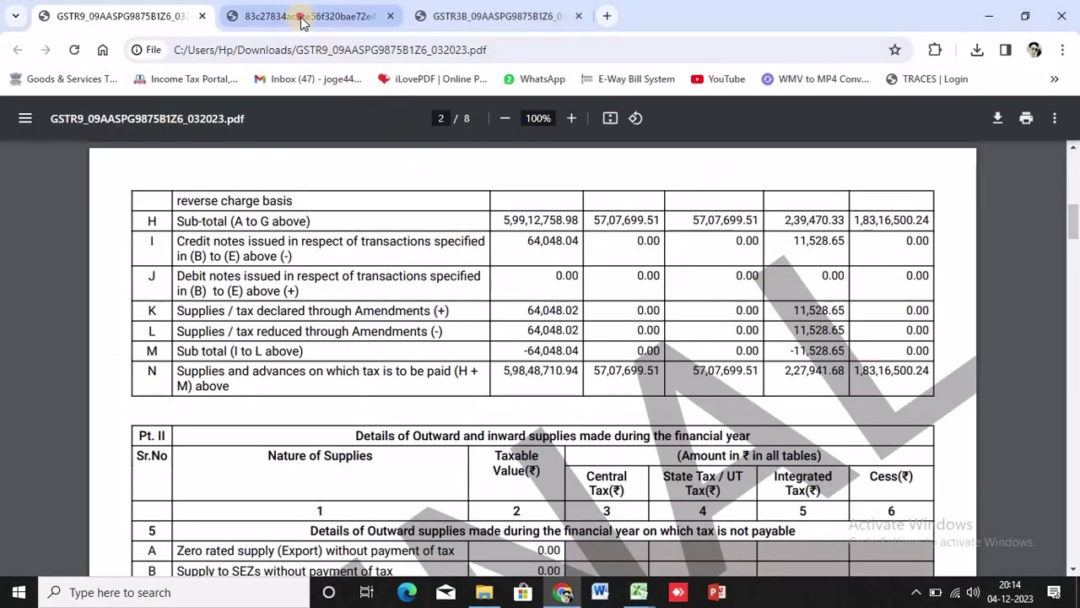
left_click(304, 16)
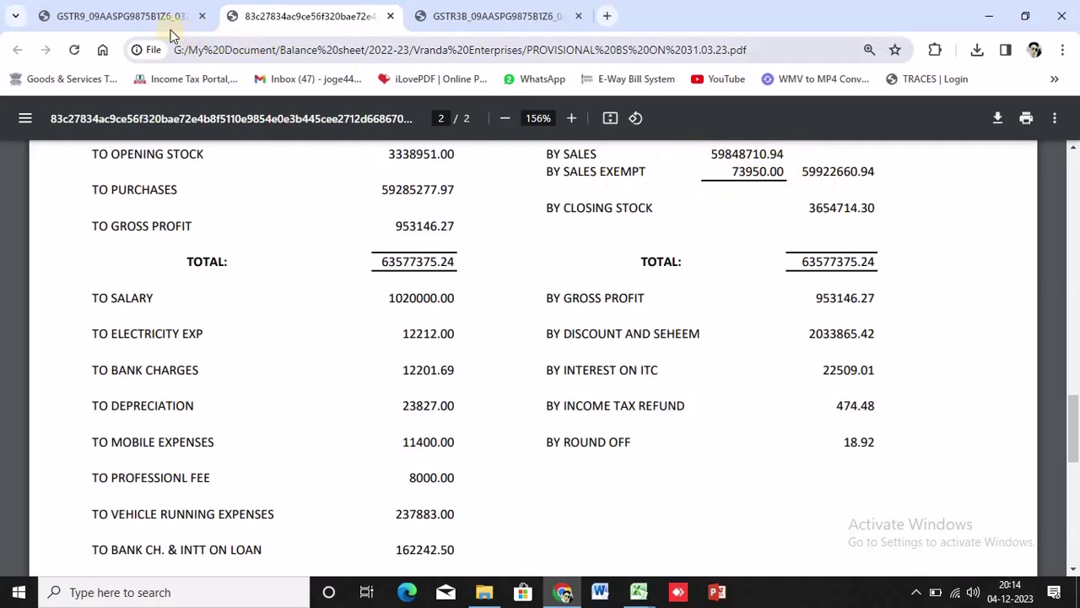
left_click(123, 17)
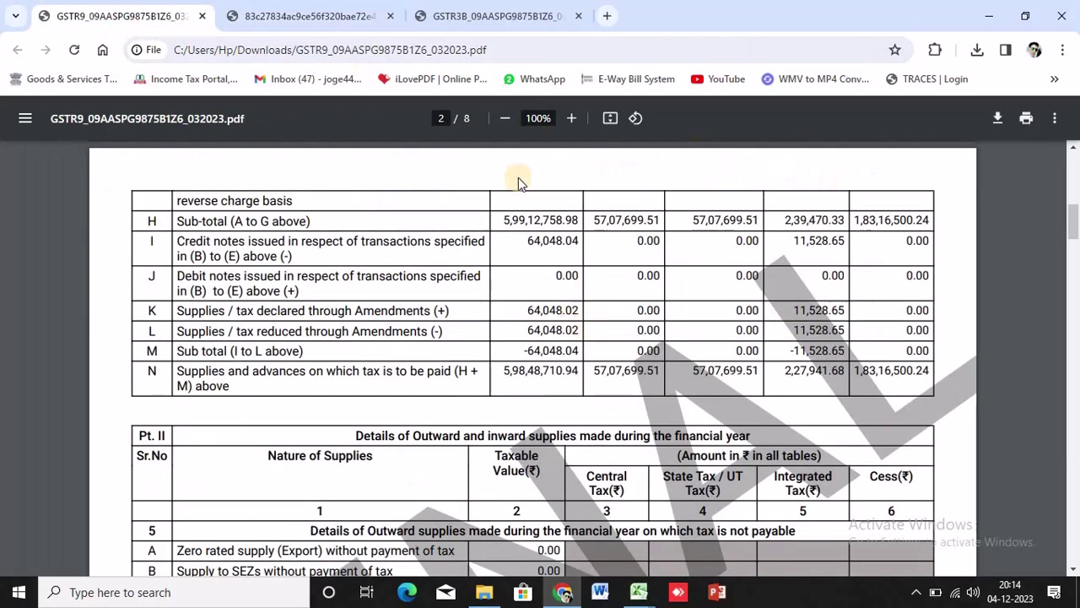
Return to the GSTR-9C workbook in Excel and validate the PT II (7) sheet.
key("alt+Tab")
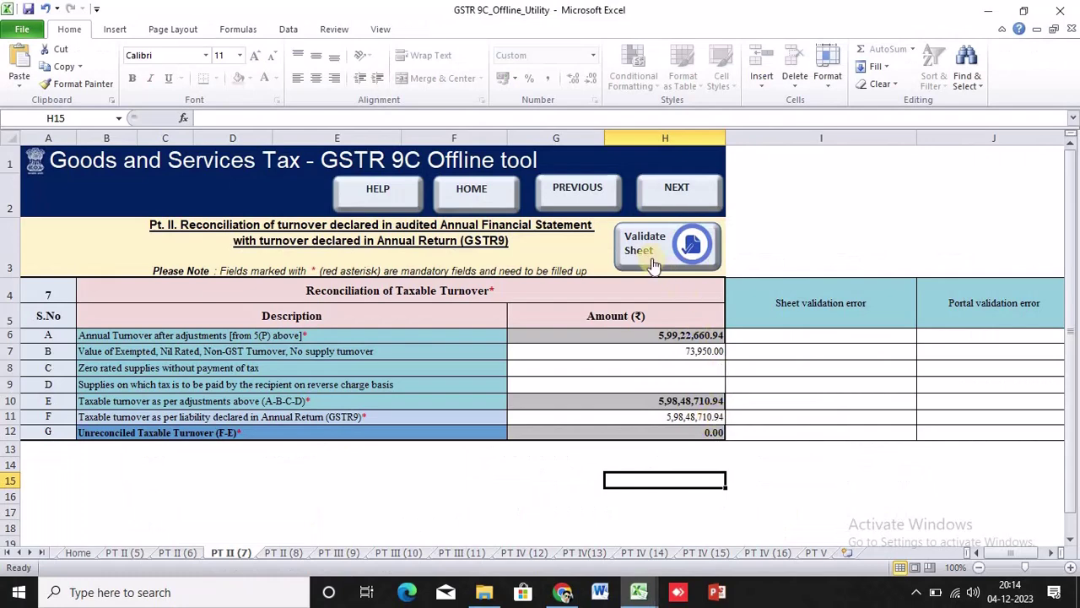
left_click(651, 244)
left_click(575, 340)
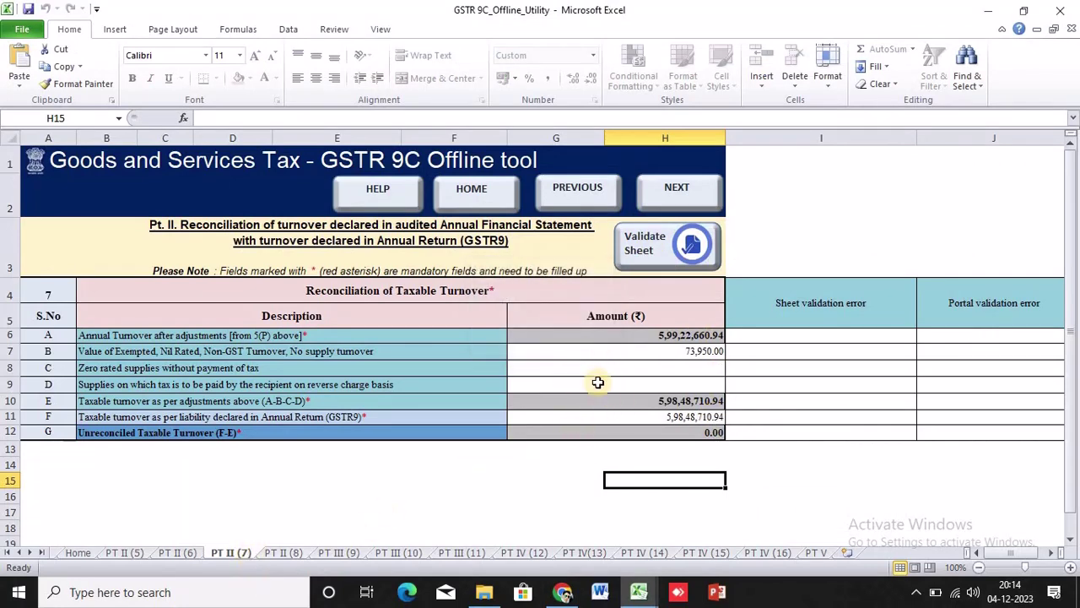
Validate the PT II (8) sheet with the unreconciled reason left blank, and proceed to PT III (9).
left_click(269, 554)
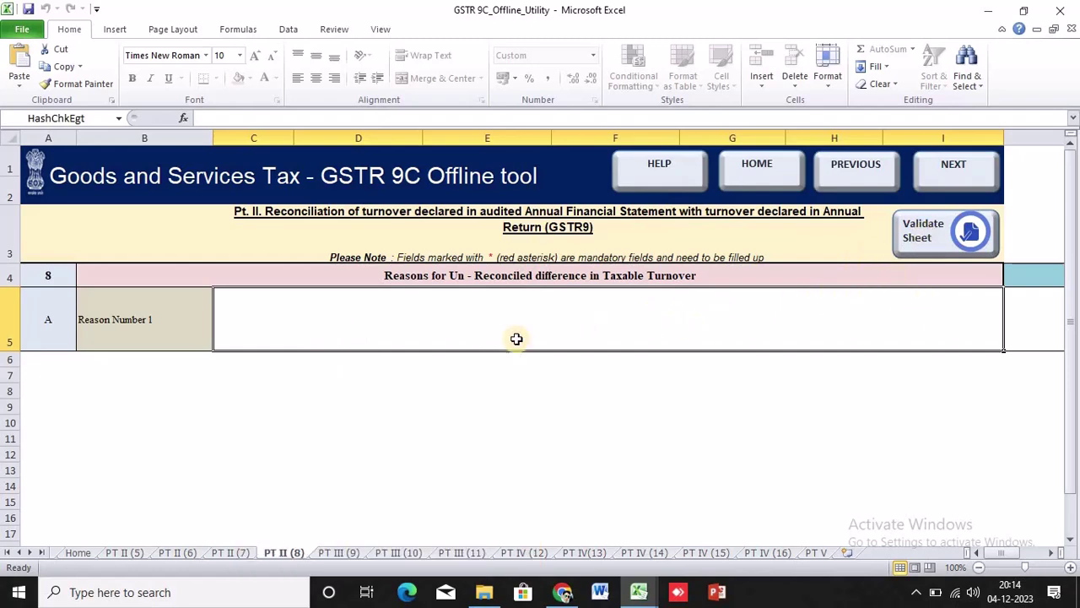
left_click(917, 233)
left_click(572, 341)
left_click(963, 172)
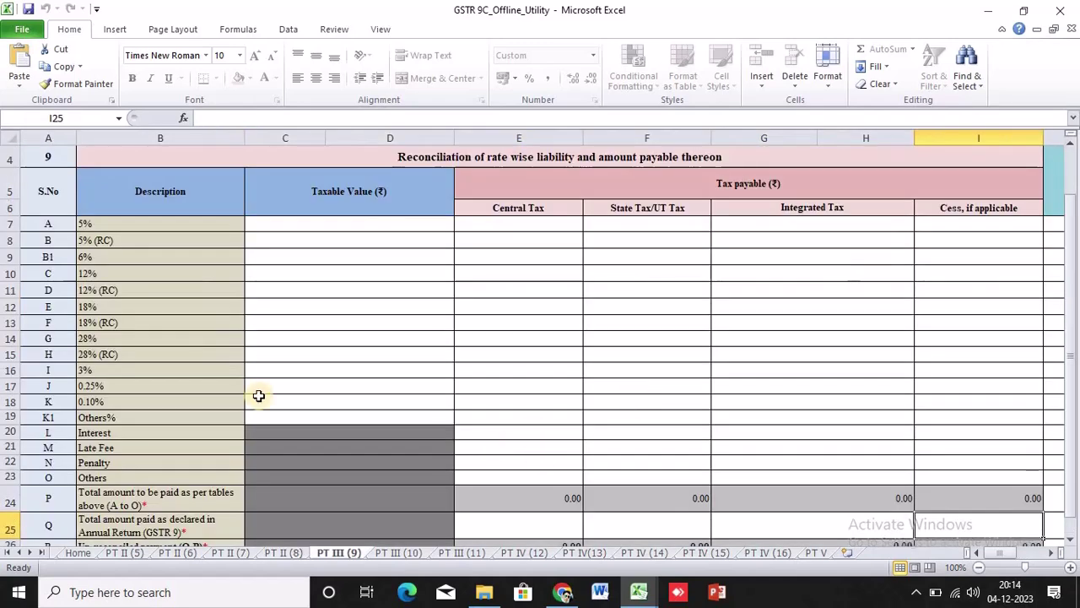
Examine the tax rate rows of the PT III (9) reconciliation table and recheck the taxable turnover in PT II (7).
scroll(336, 377, "up", 1)
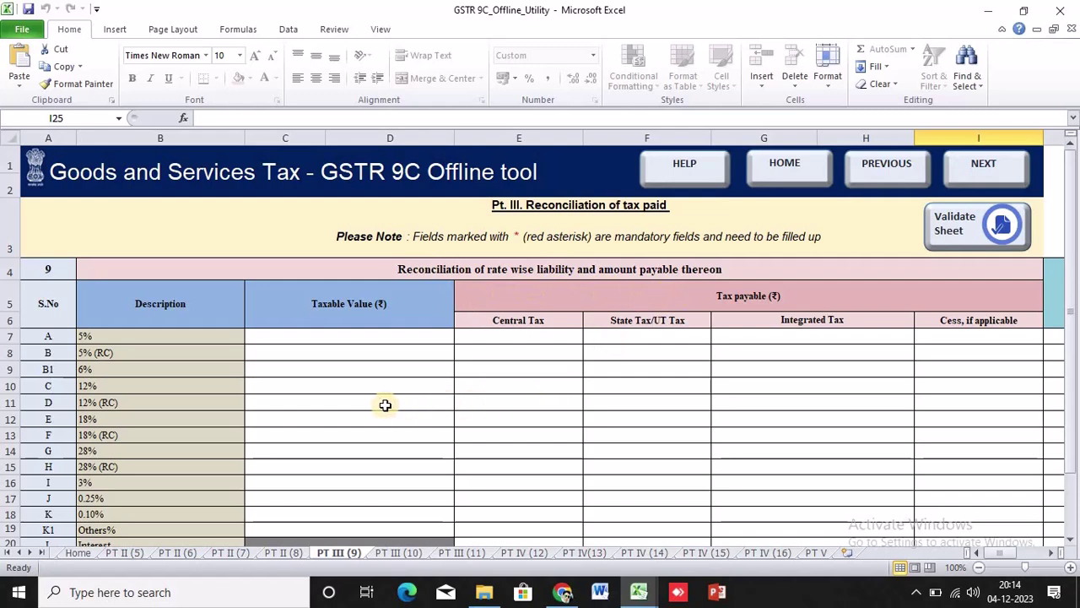
scroll(381, 405, "down", 1)
left_click(299, 223)
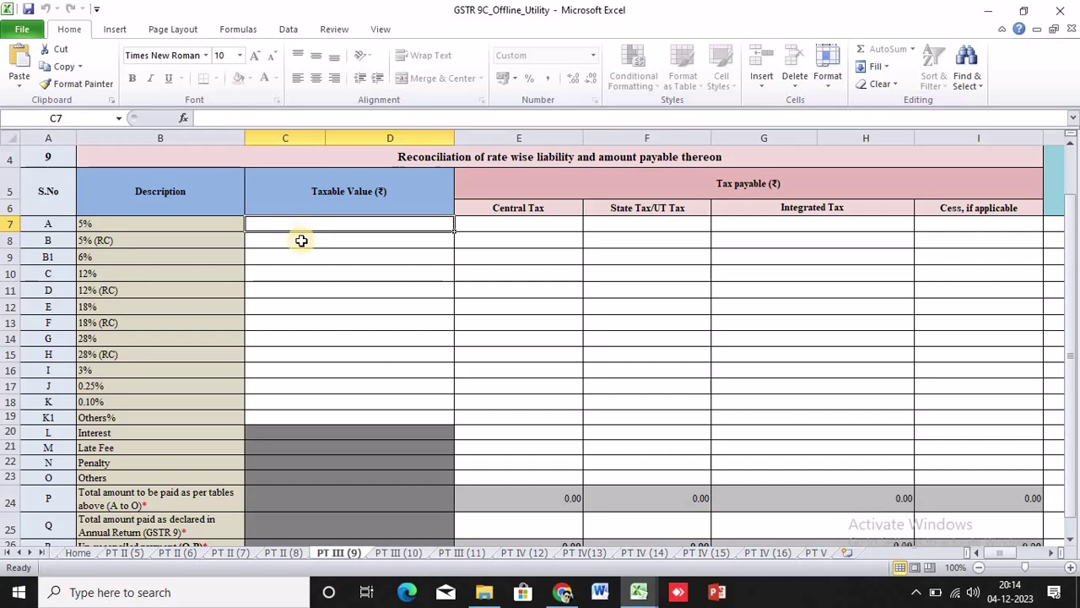
left_click(350, 289)
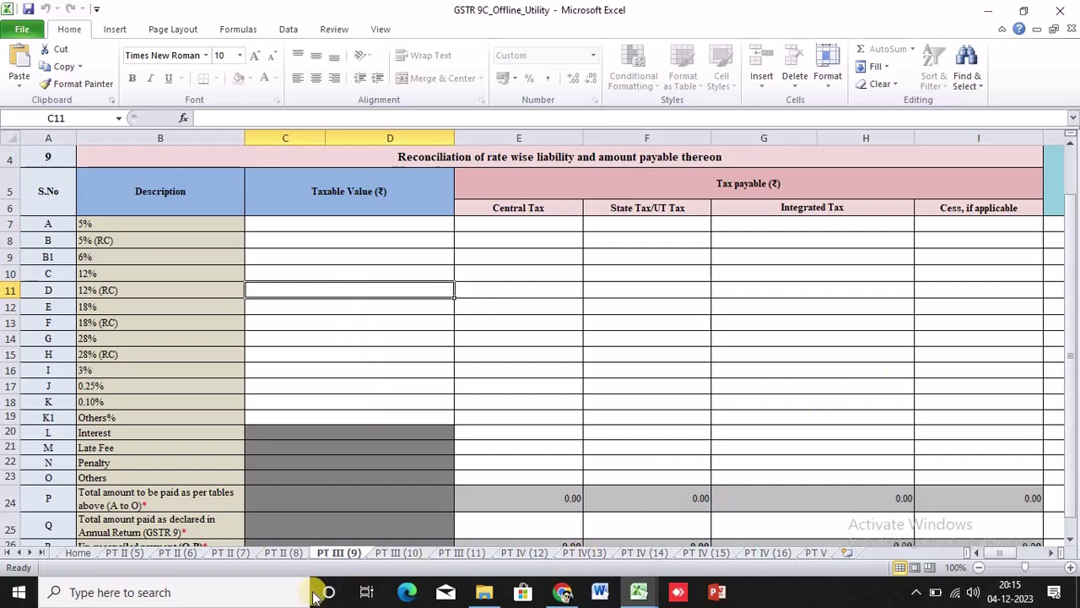
left_click(262, 554)
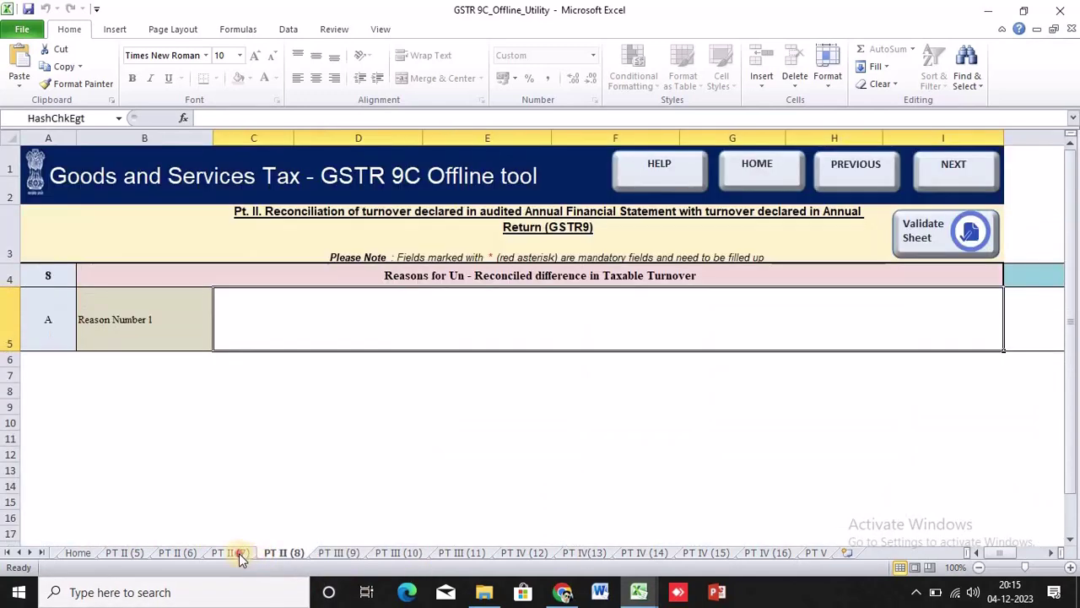
left_click(239, 553)
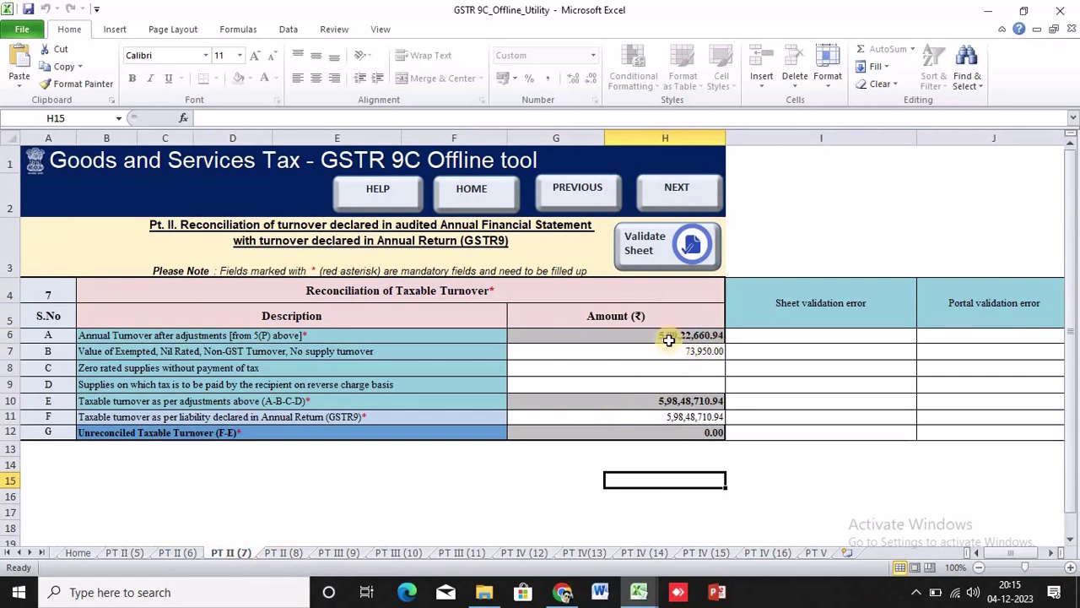
left_click(338, 553)
left_click(122, 259)
left_click(122, 273)
left_click(122, 312)
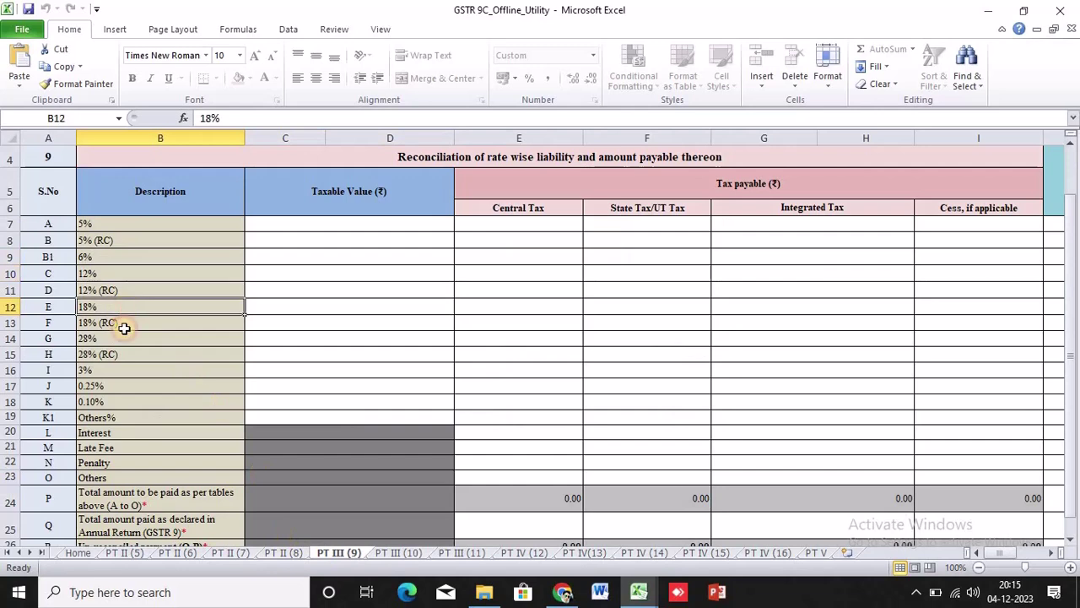
left_click(109, 341)
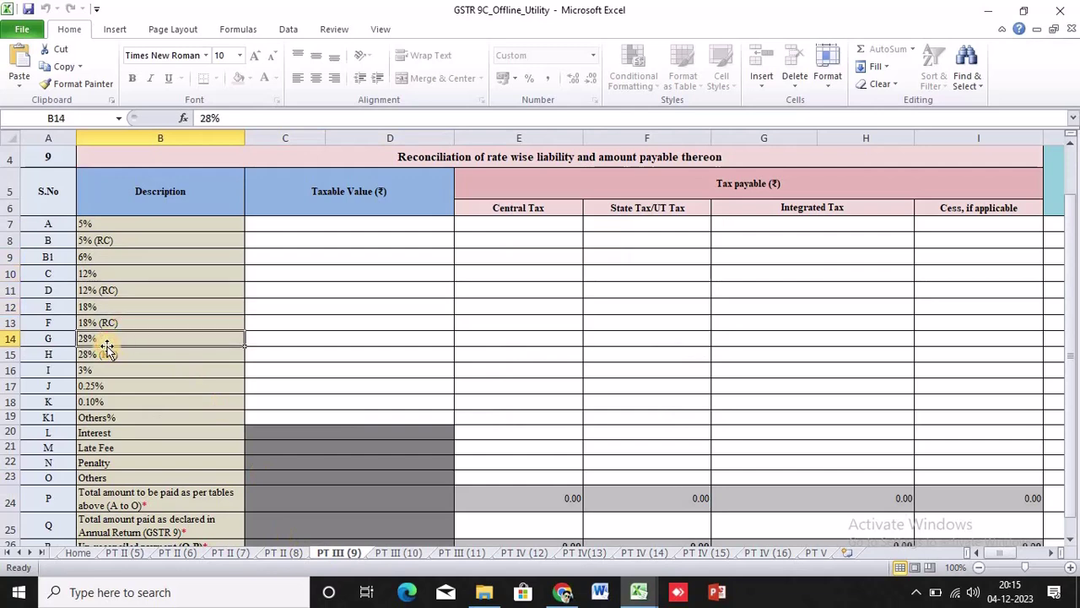
left_click(152, 242)
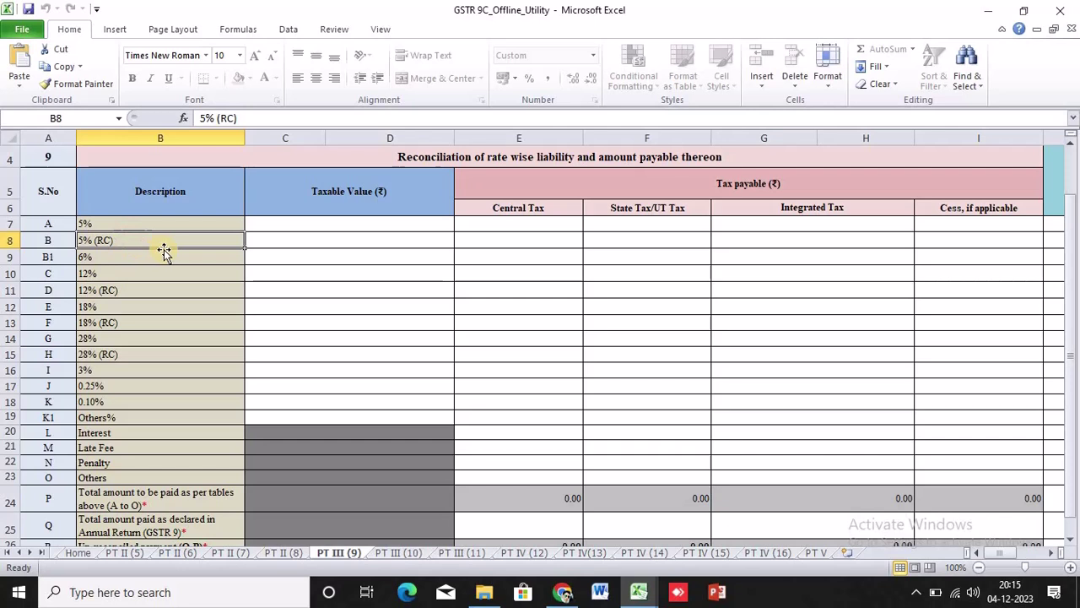
For row A's 5% taxable value, look up the rate-wise totals on the HSN sheet of the Vranda Enterprises GSTR-1 workbook.
left_click(287, 240)
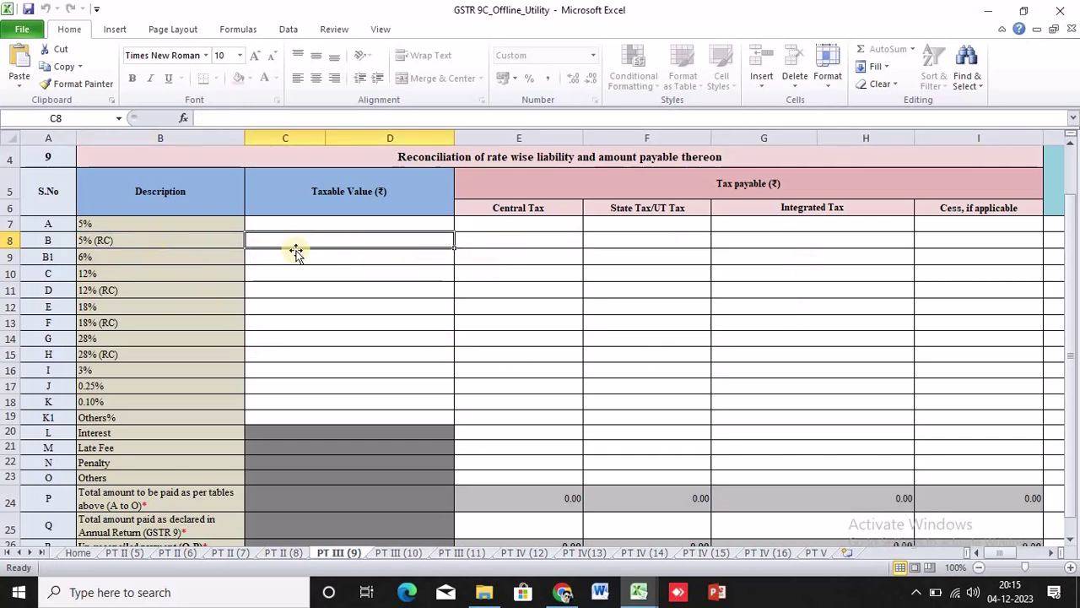
left_click(332, 227)
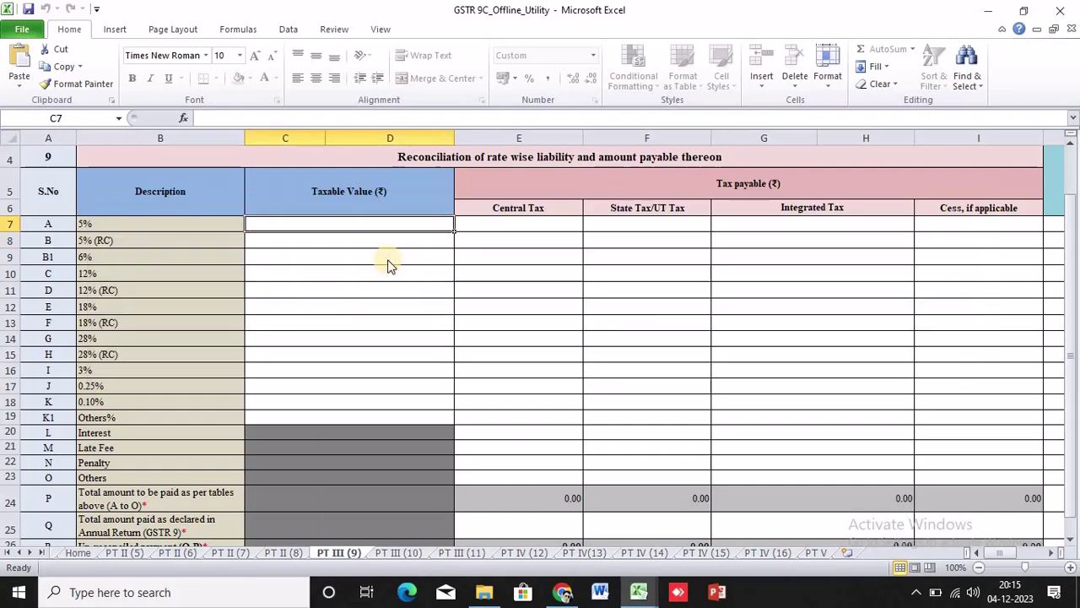
key("alt+Tab")
key("Tab")
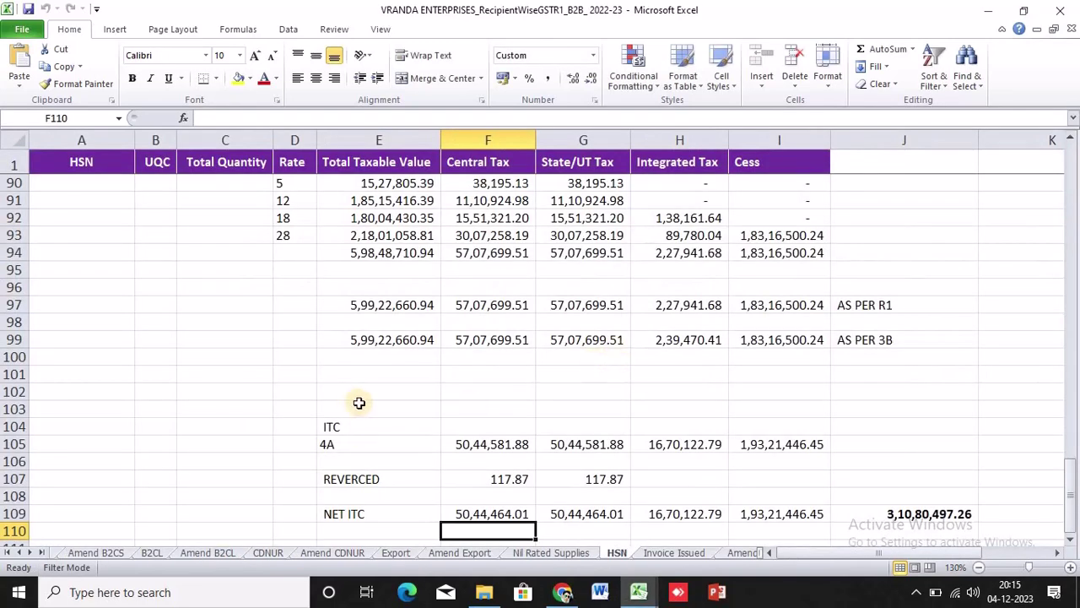
scroll(358, 403, "down", 2)
scroll(359, 402, "up", 2)
left_click(365, 252)
key("F2")
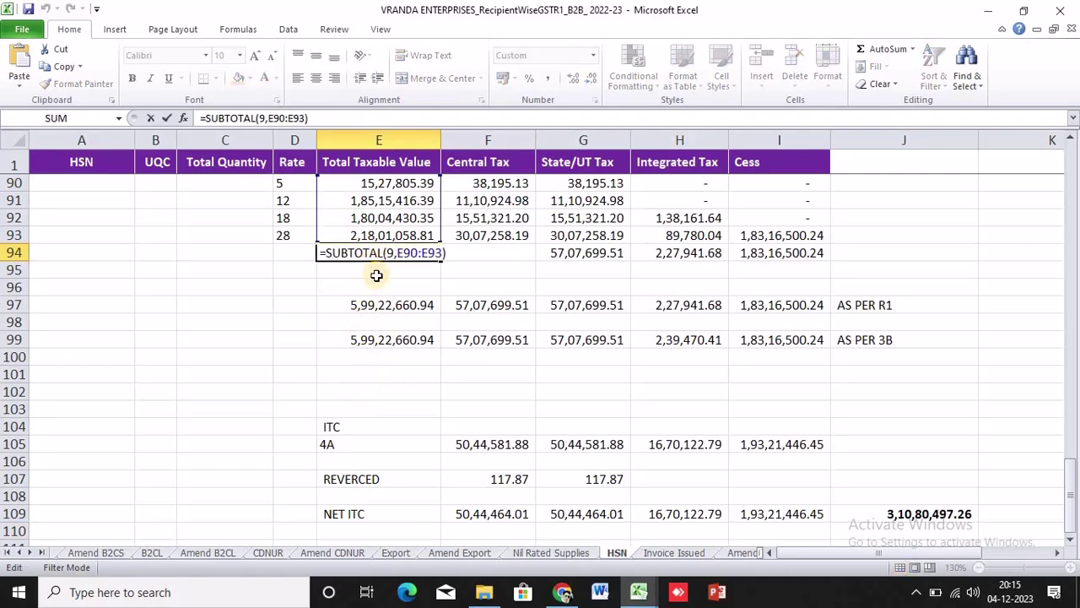
left_click(267, 303)
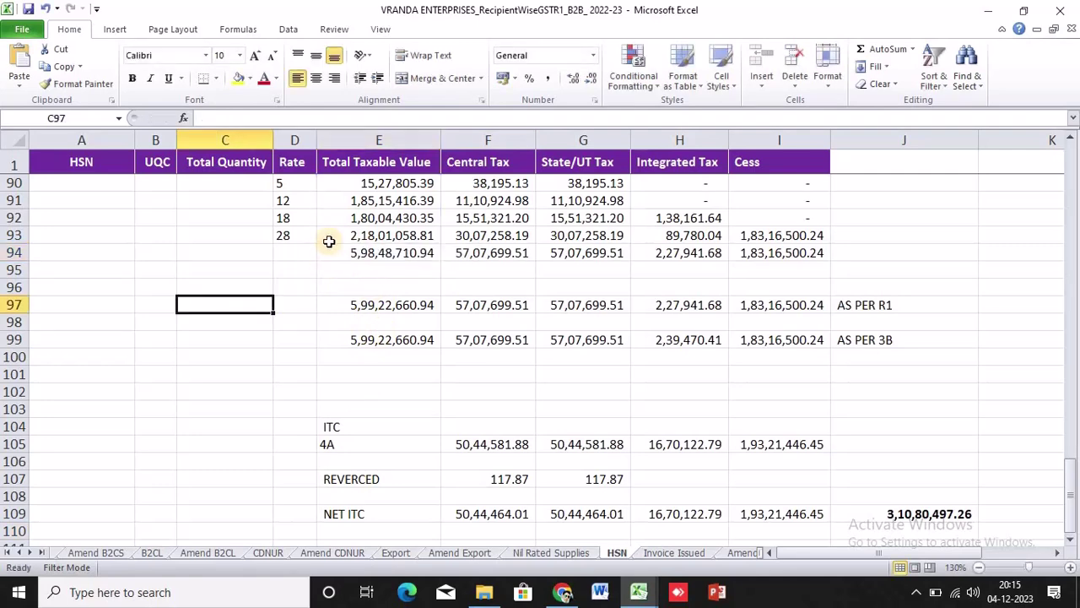
left_click(355, 186)
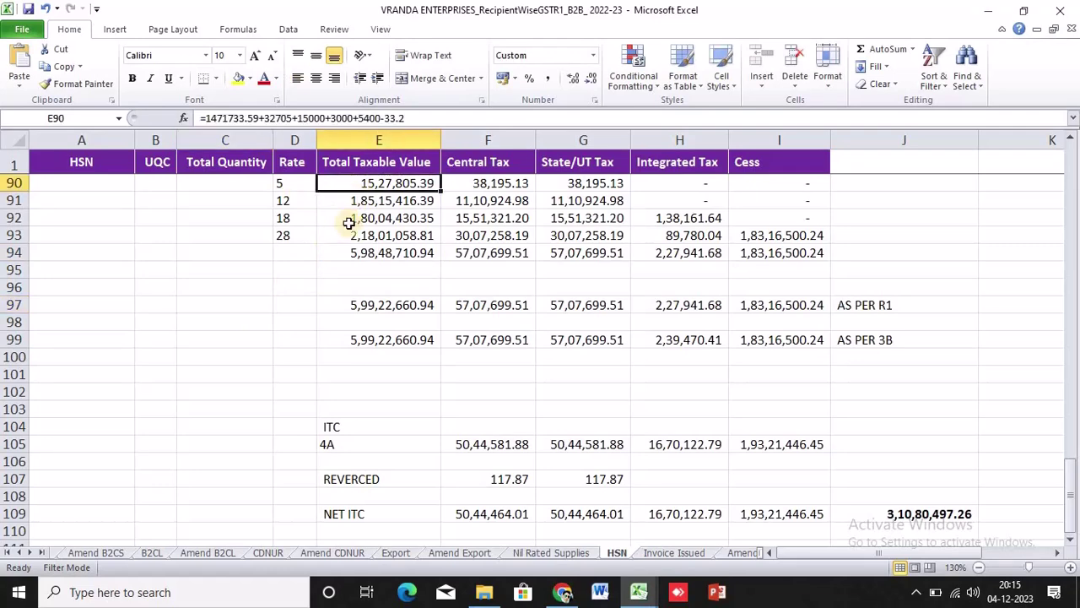
left_click(299, 329)
Back in the GSTR-9C workbook, enter 1527805.39 as the 5% taxable value in row A of PT III (9).
key("alt+Tab")
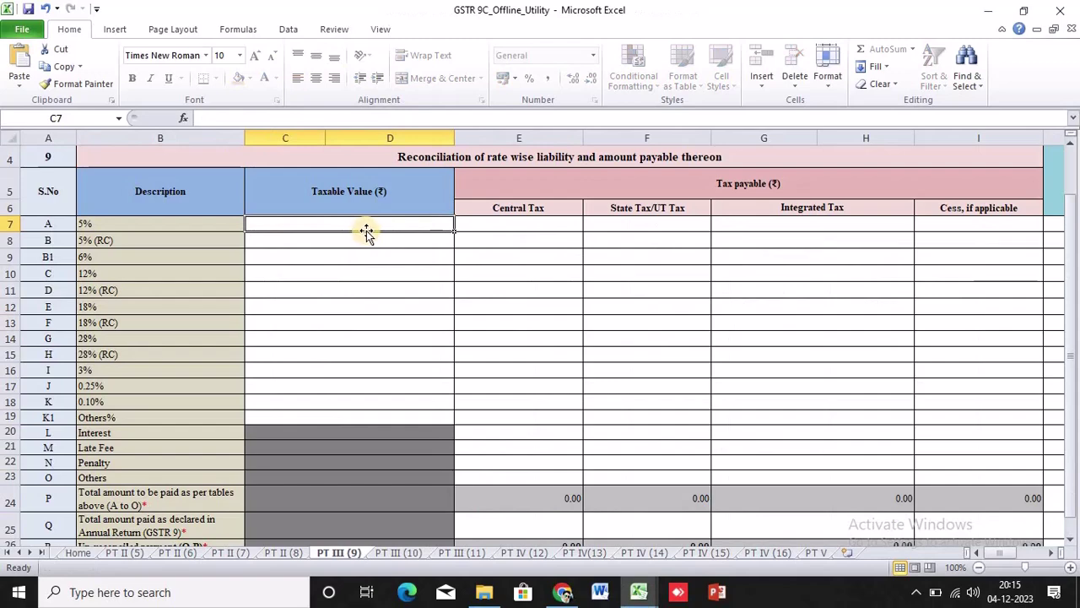
type("15,2")
type("7")
left_click(367, 230)
key("alt+Tab")
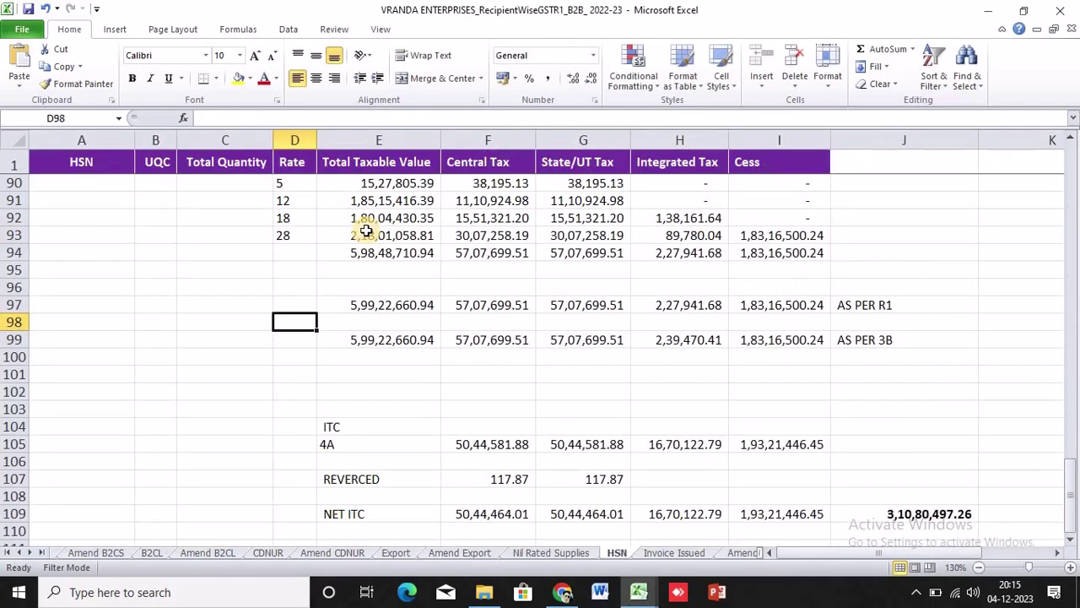
key("alt+Tab")
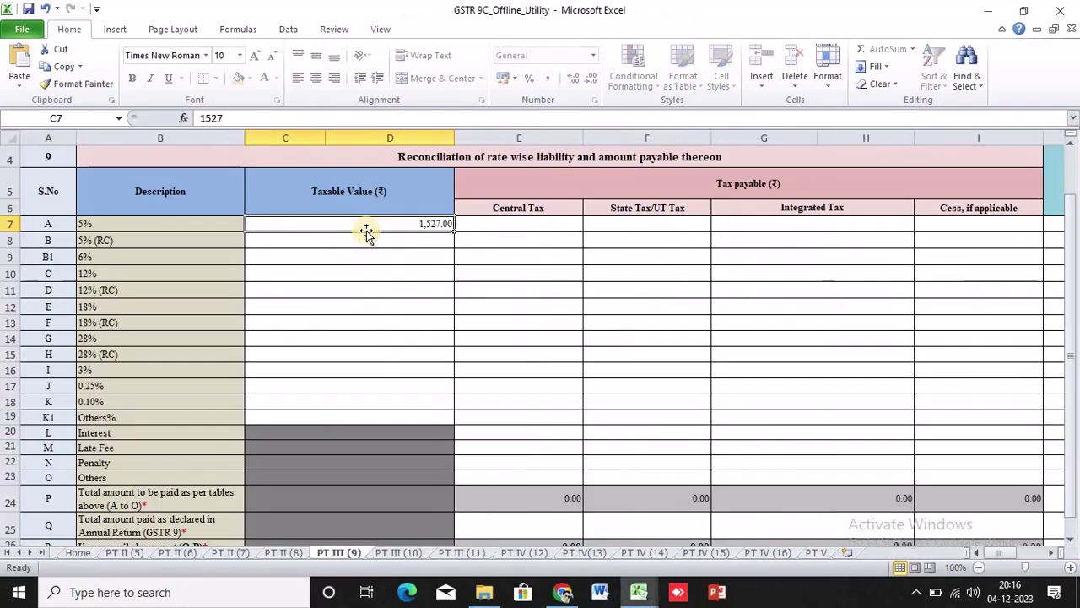
double_click(368, 230)
type("805.39")
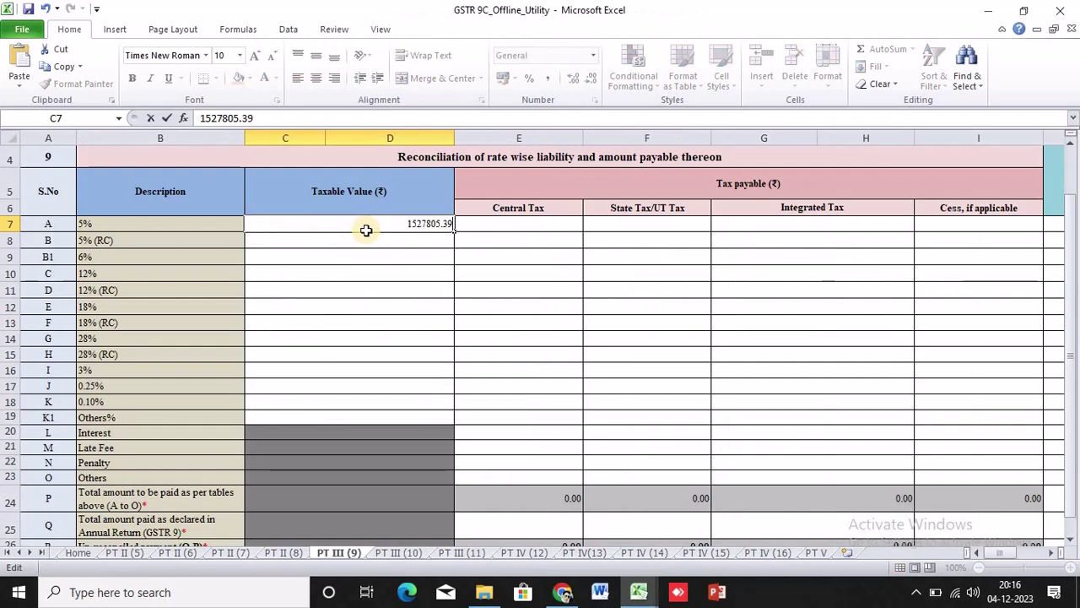
key("Tab")
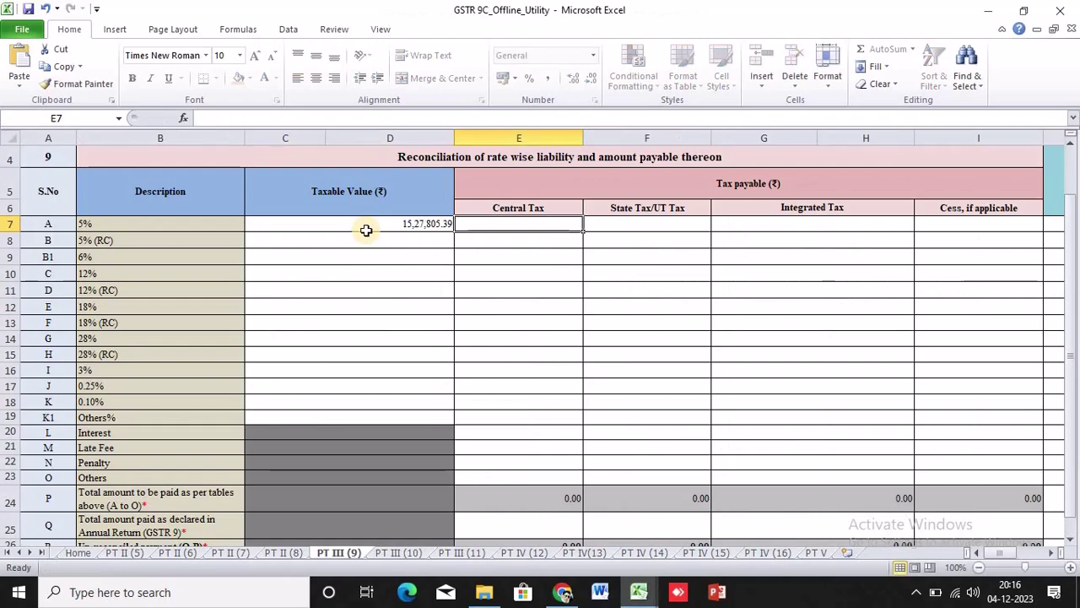
Look up the central tax for the 5% rate on the HSN sheet of the Vranda Enterprises workbook.
key("alt+Tab")
key("Right")
key("Right")
key("Up")
key("Up")
key("Up")
key("Up")
key("Up")
key("Up")
key("Up")
key("Up")
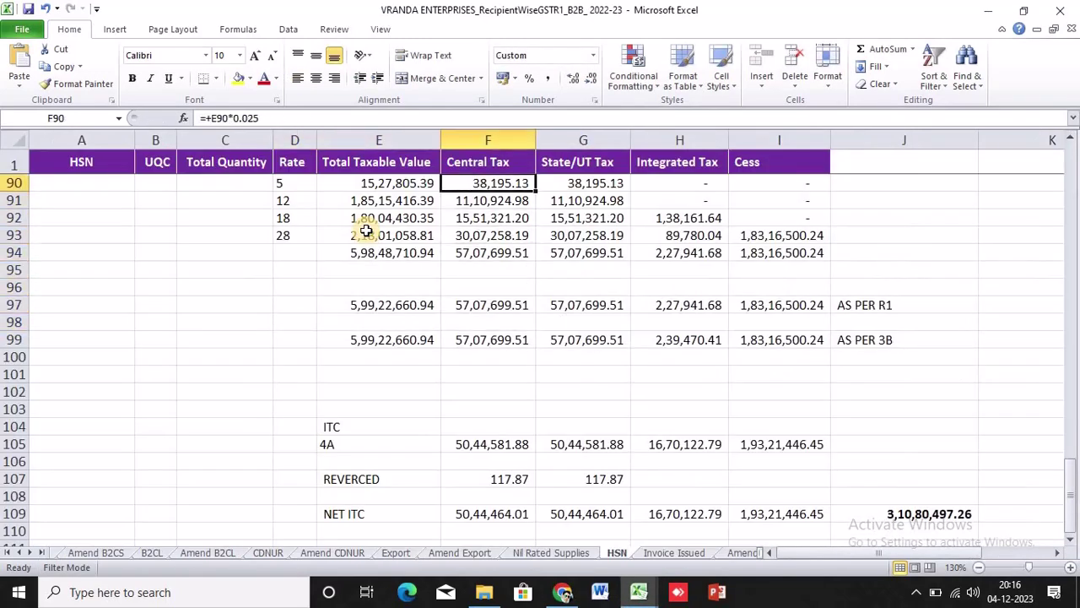
In row A of the GSTR-9C workbook's PT III (9), enter 38295.13 as central tax and 38195.13 as state tax.
key("alt+Tab")
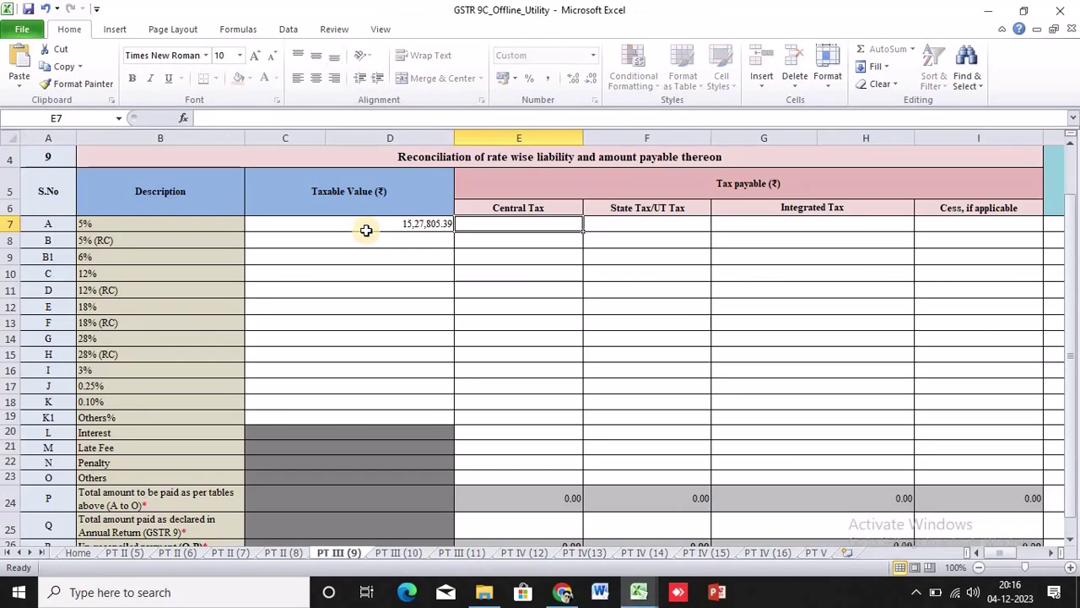
type("38,295.1")
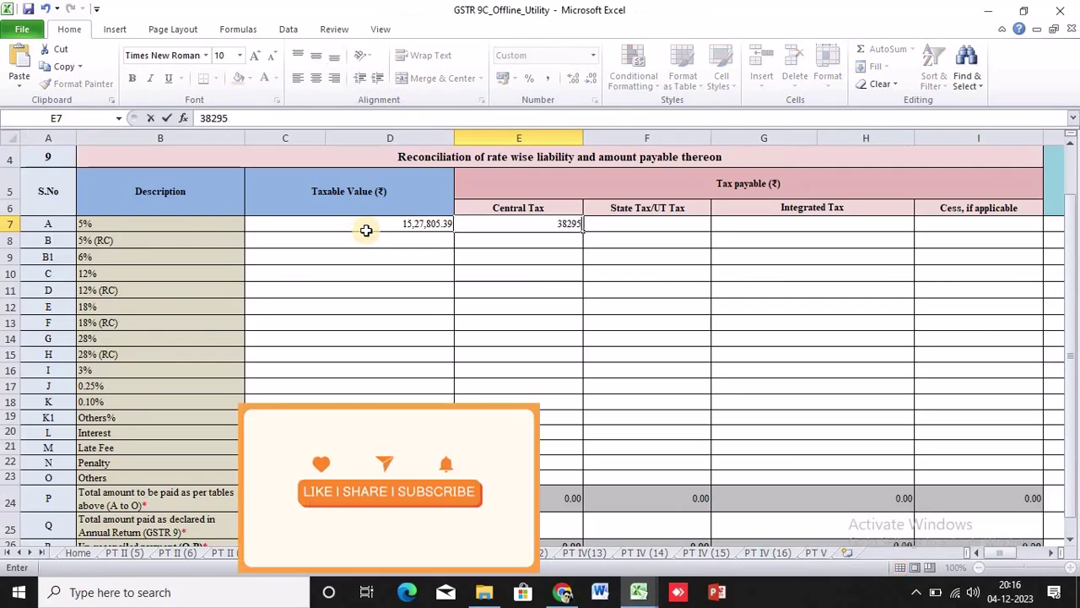
type("3")
key("Tab")
type("38,")
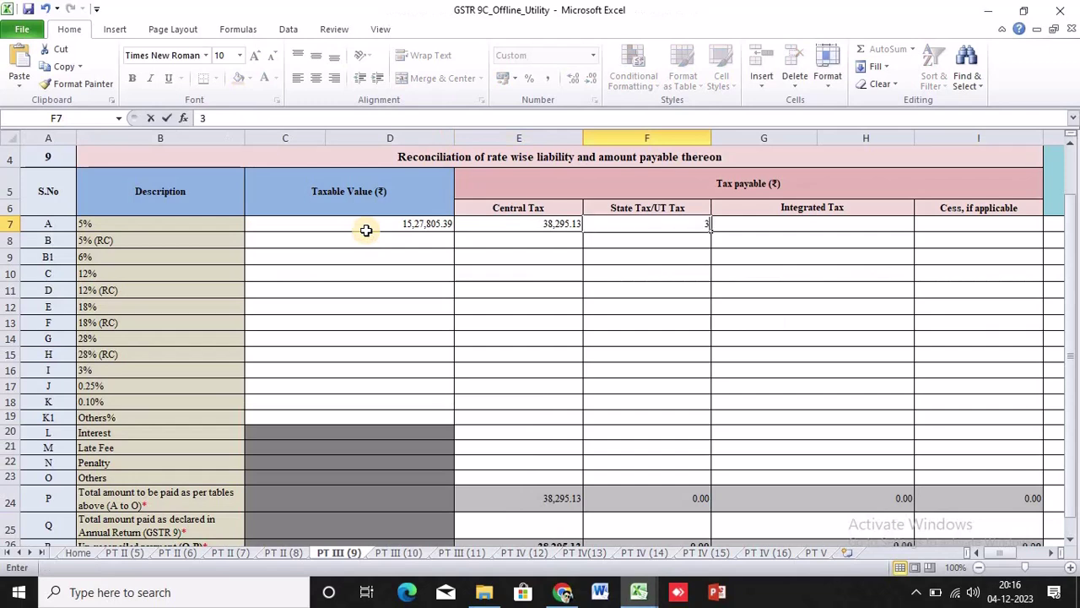
type("195.13")
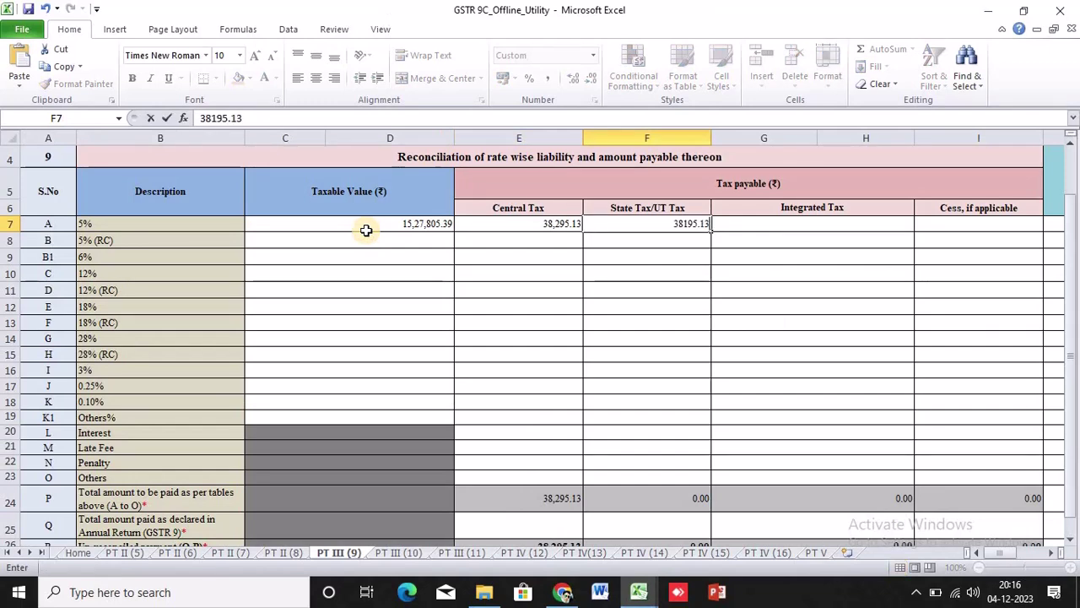
key("Tab")
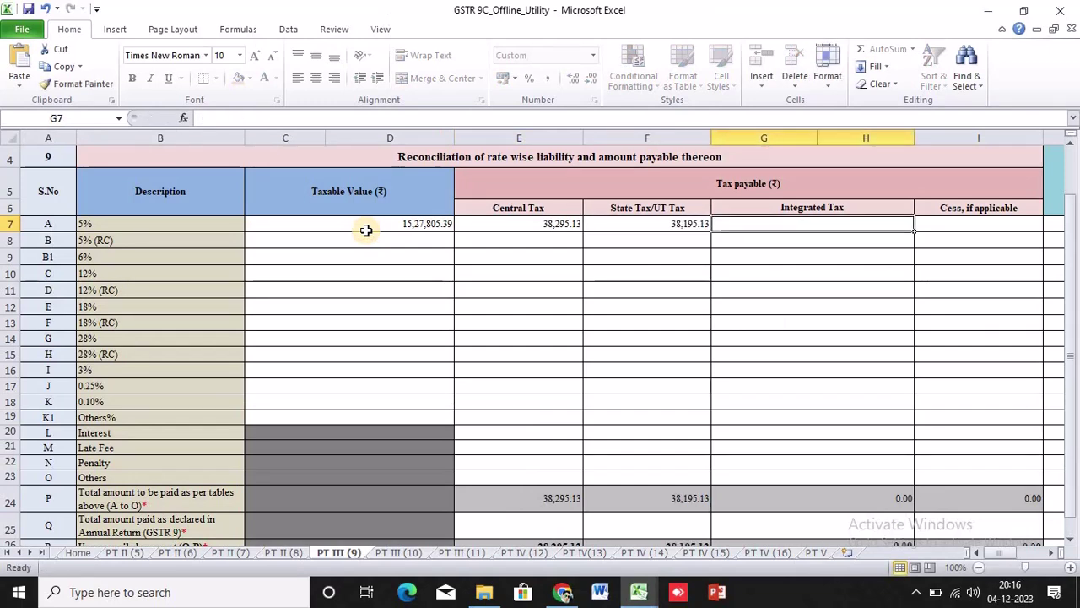
Select row C's 12% taxable value cell, and look up the 12% taxable value on the Vranda Enterprises workbook's HSN sheet.
key("Tab")
key("Down")
key("Left")
key("Left")
key("Left")
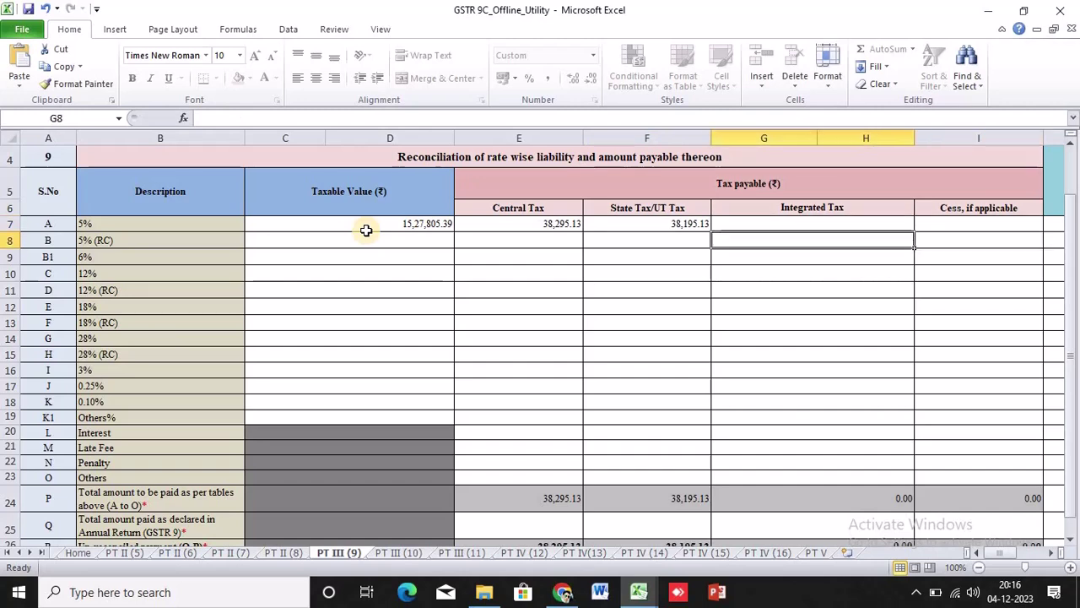
key("Left")
key("Left")
key("Down")
key("Down")
key("Right")
key("alt+Tab")
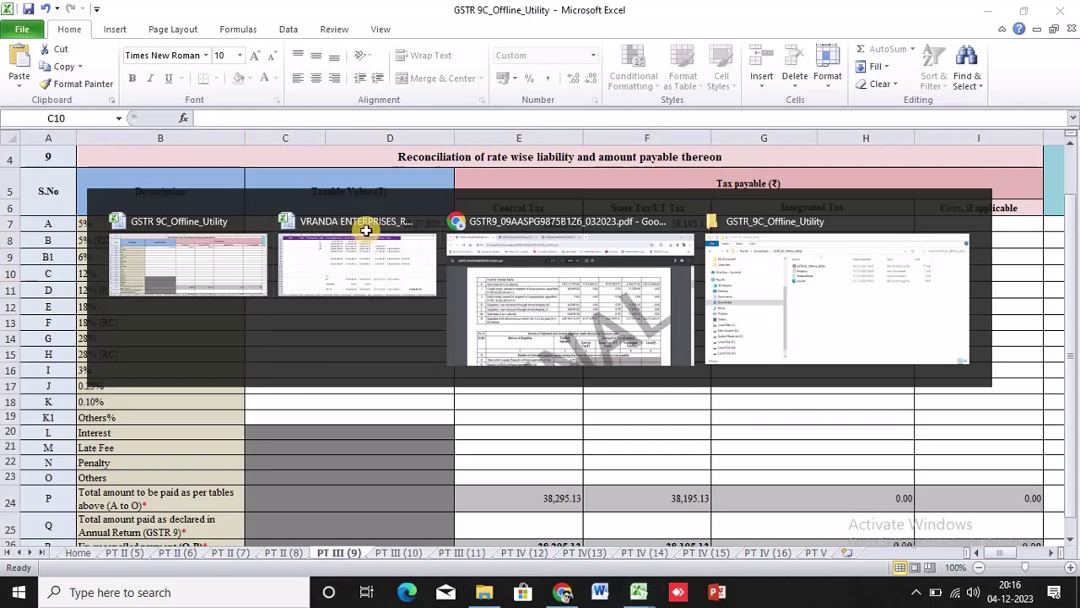
key("Down")
key("Left")
key("Left")
key("Right")
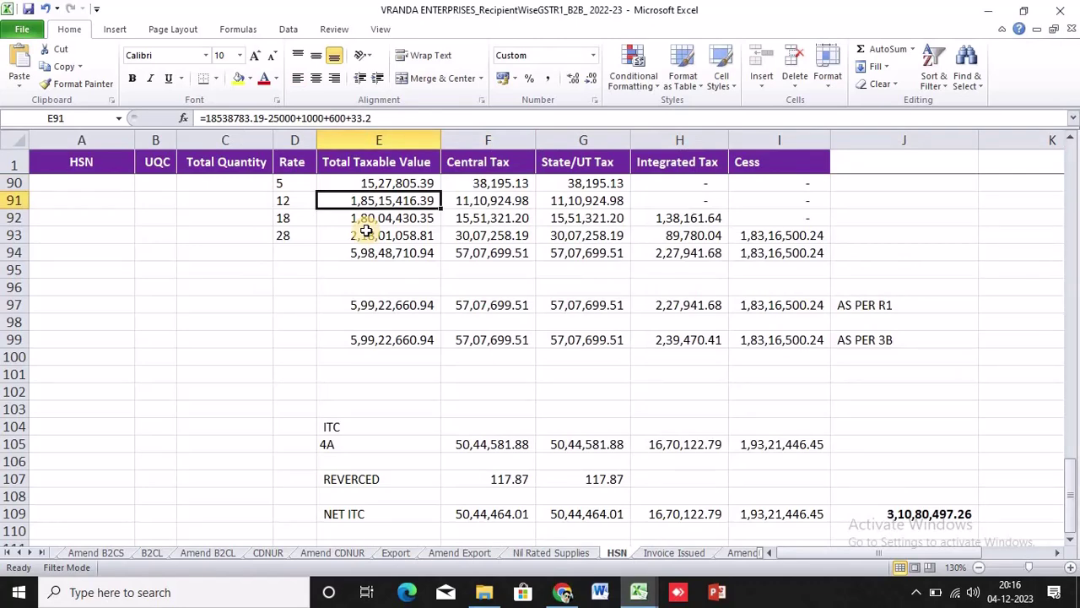
Back in the GSTR-9C workbook, enter 18515416.39 as the 12% taxable value in row C of PT III (9).
key("alt+Tab")
type("18515416.39")
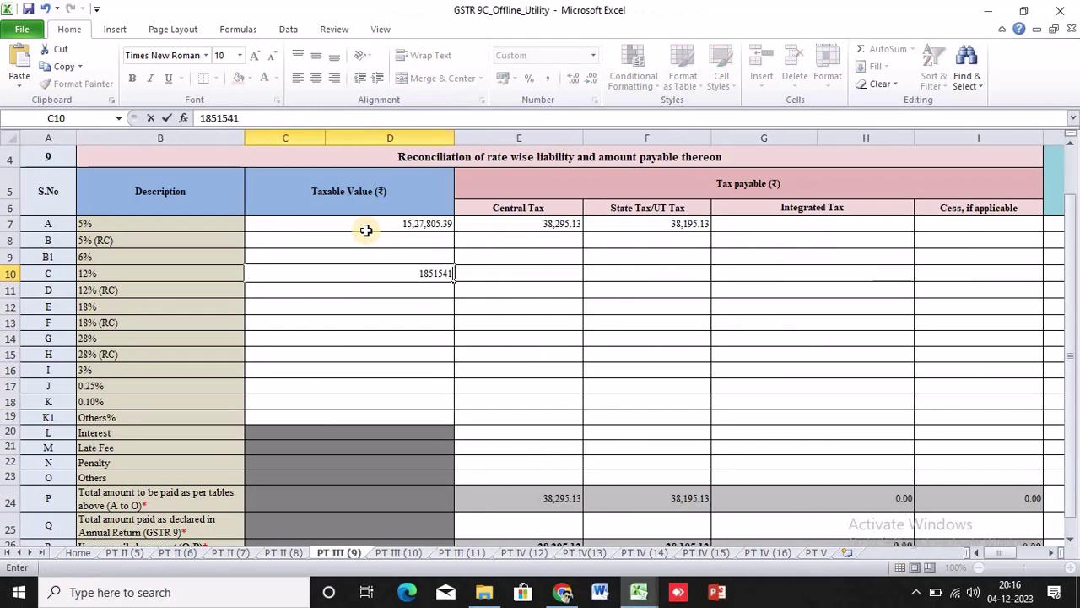
key("Tab")
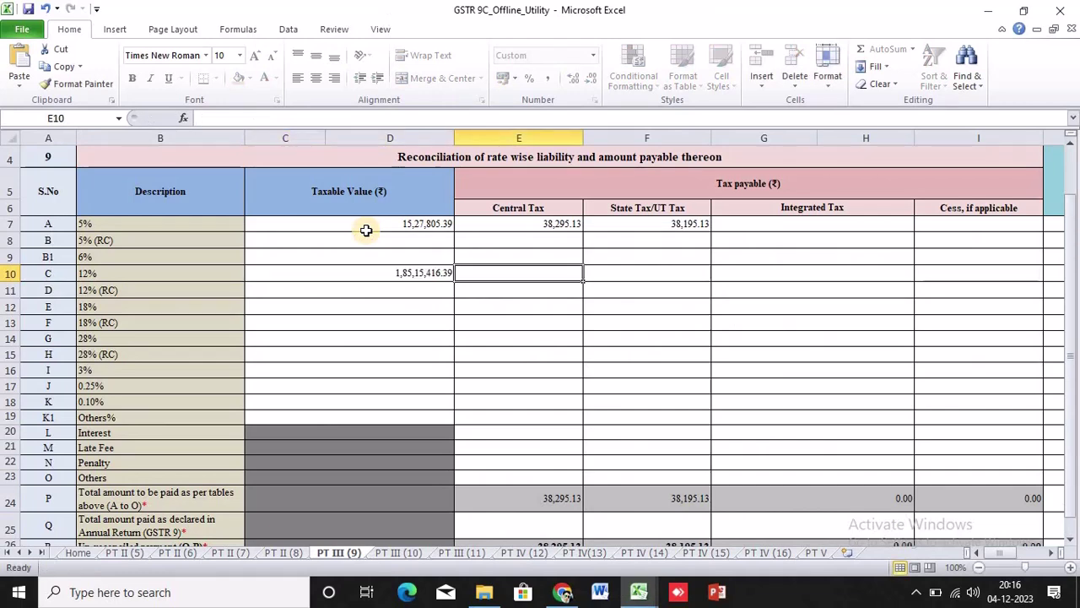
Look up the 12% central tax on the Vranda Enterprises HSN sheet, and enter 1110924.98 central tax and 1110924.94 state tax in GSTR-9C row C.
key("alt+Tab")
key("Right")
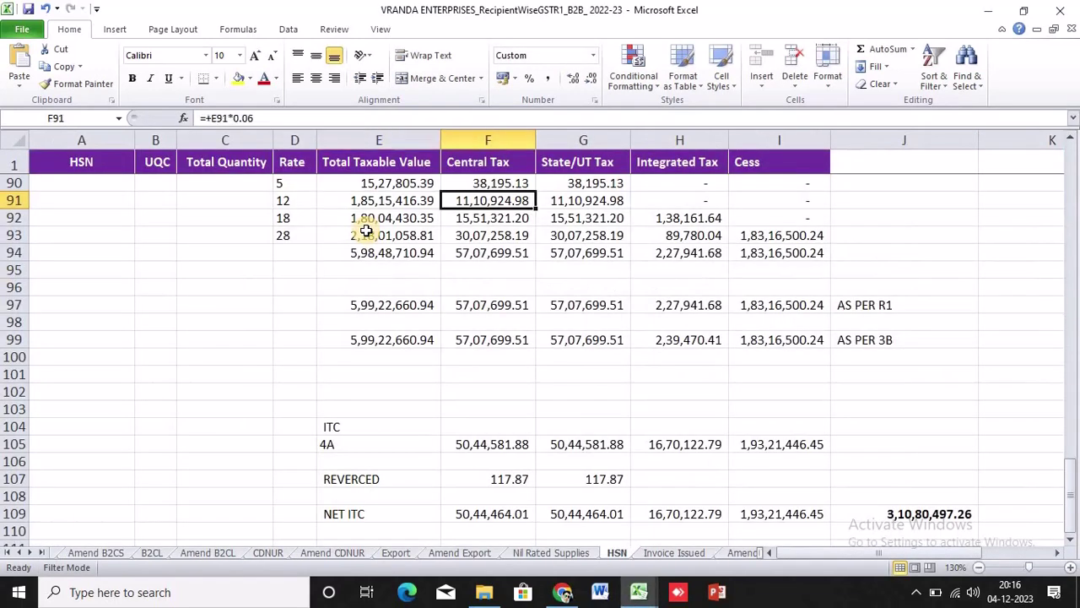
key("ctrl+c")
key("alt+Tab")
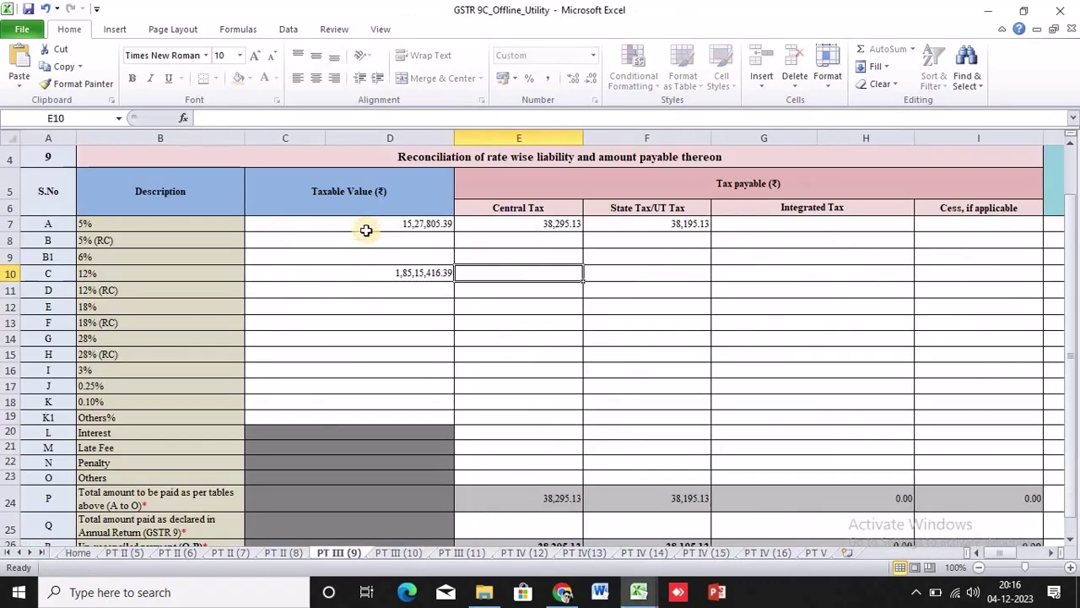
type("11,10,924.98")
key("Tab")
type("11,10,924.94")
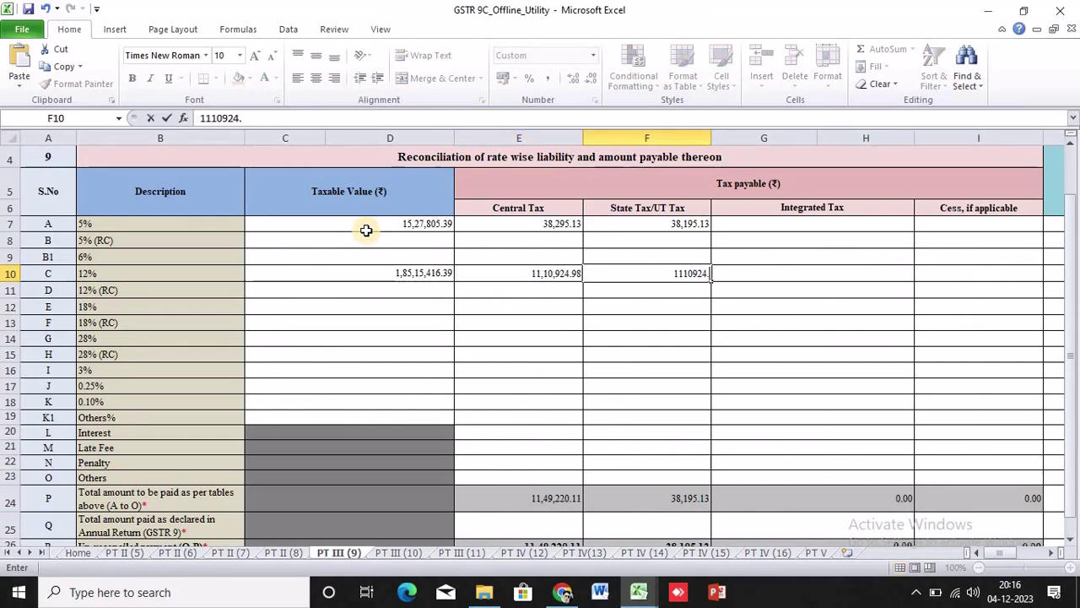
key("Tab")
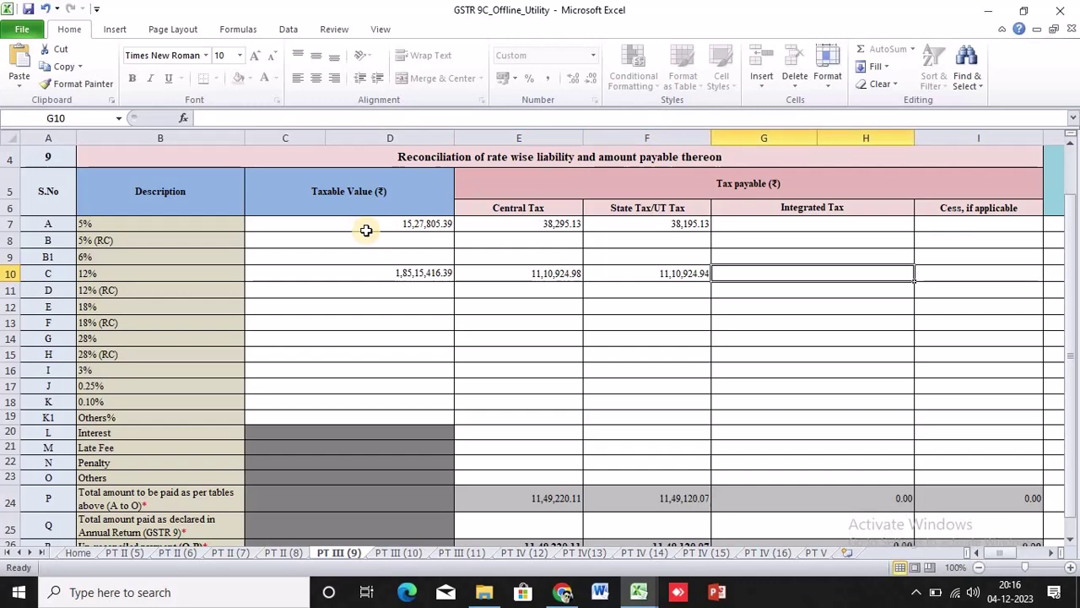
Select row E's 18% taxable value cell, and look up the 18% taxable value on the Vranda Enterprises workbook's HSN sheet.
key("Tab")
key("shift+Tab")
key("Tab")
key("Down")
key("shift+Tab")
key("shift+Tab")
key("shift+Tab")
key("shift+Tab")
key("shift+Tab")
key("Down")
key("Tab")
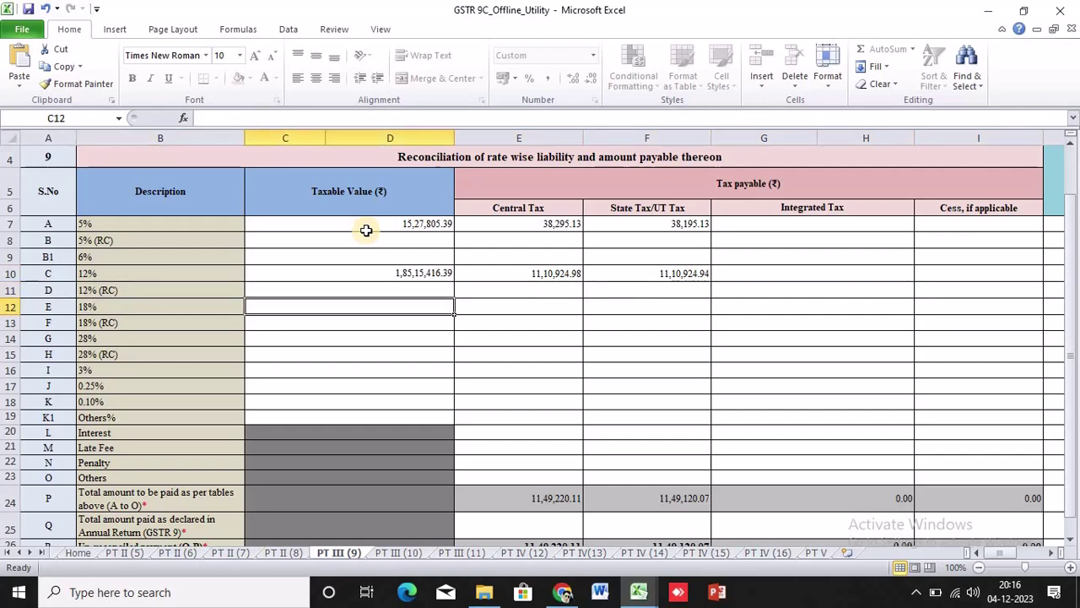
key("alt+Tab")
key("Down")
key("Left")
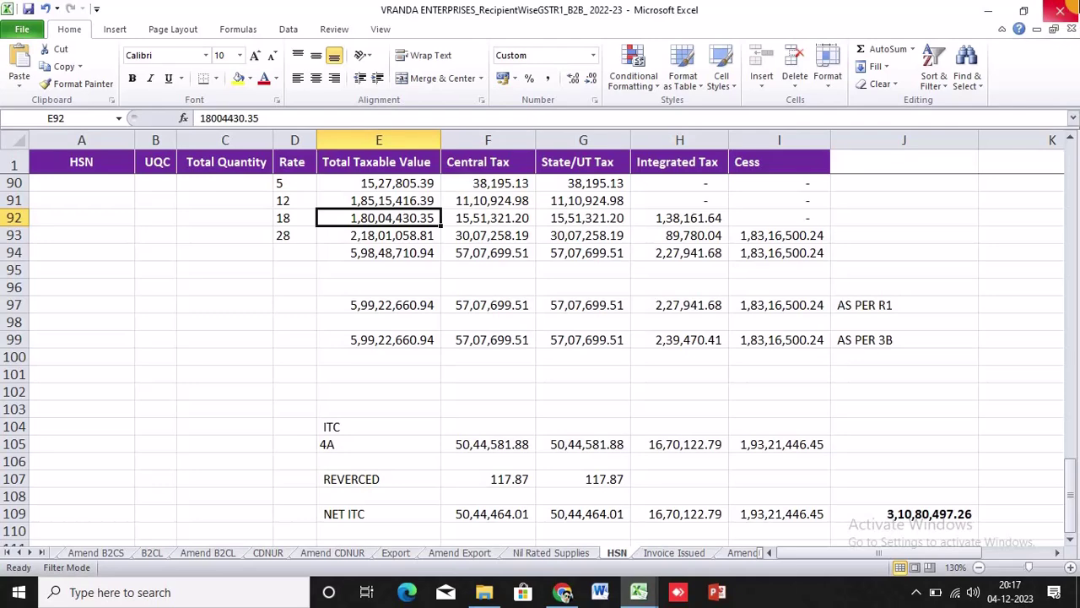
Back in the GSTR-9C workbook, enter 18004430.35 as the 18% taxable value in row E of PT III (9).
left_click(1060, 10)
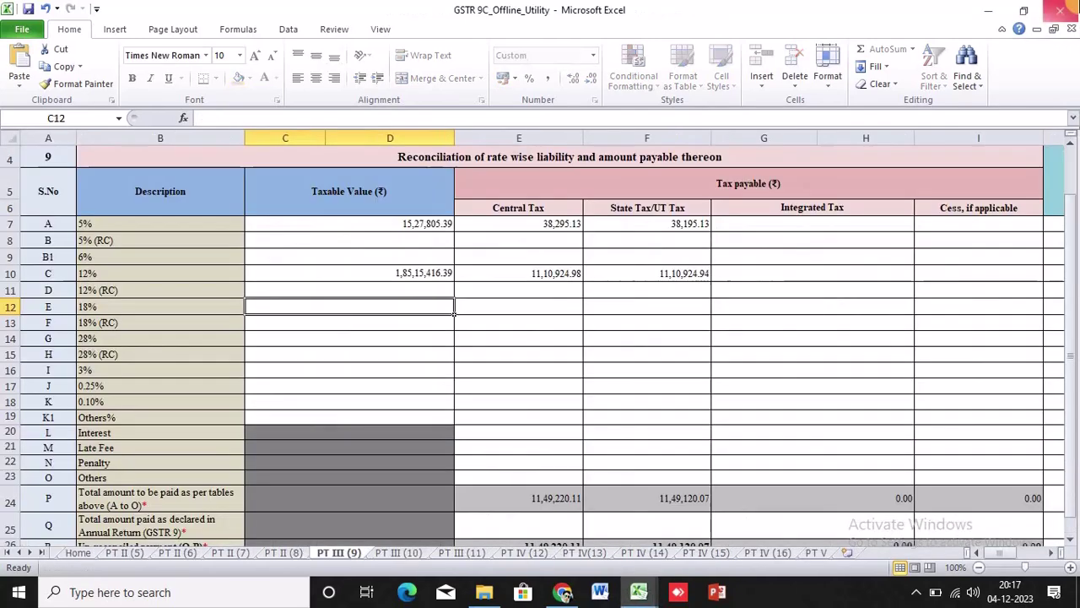
type("1,80,0")
type("4,430.35")
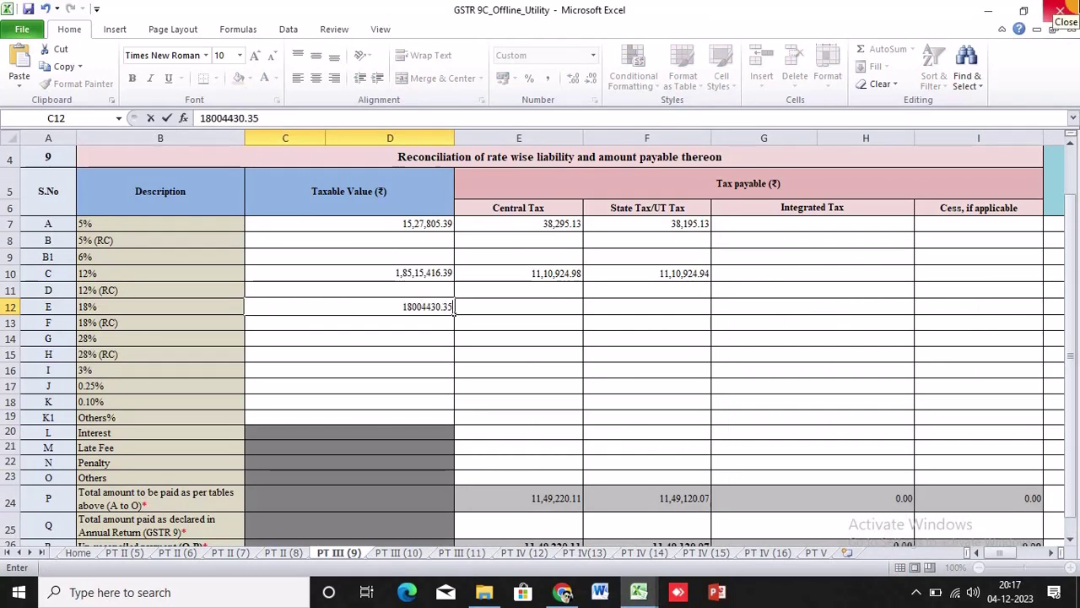
key("Tab")
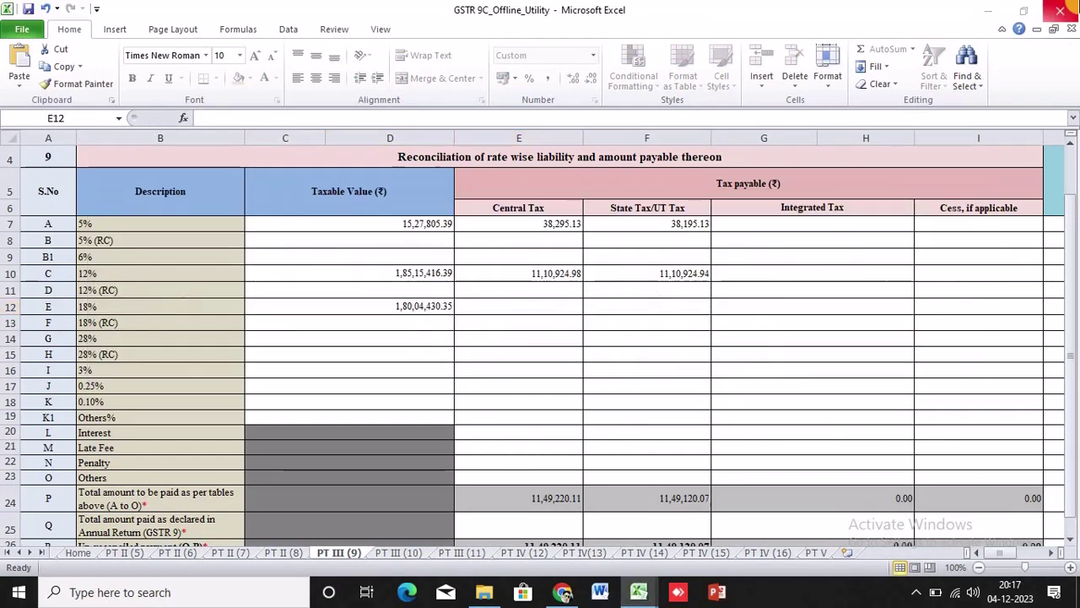
Look up the 18% central tax on the Vranda Enterprises HSN sheet, and enter 1551321.20 as both central and state tax in GSTR-9C row E.
key("ctrl+Tab")
key("Tab")
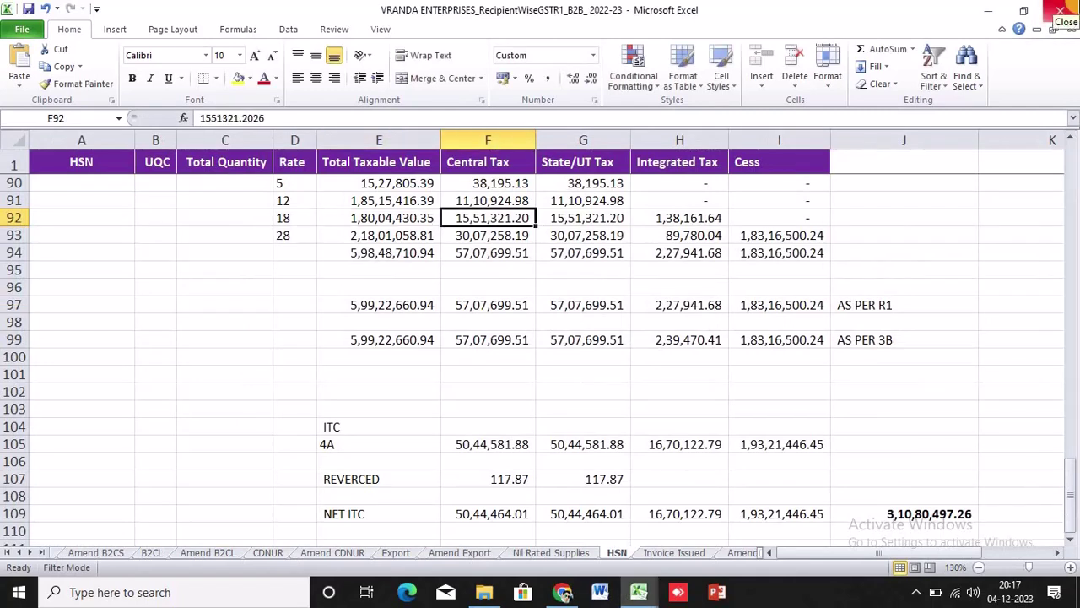
key("alt+Tab")
key("alt+Tab")
key("alt+Tab")
key("alt+Tab")
key("alt+Tab")
type("15,51")
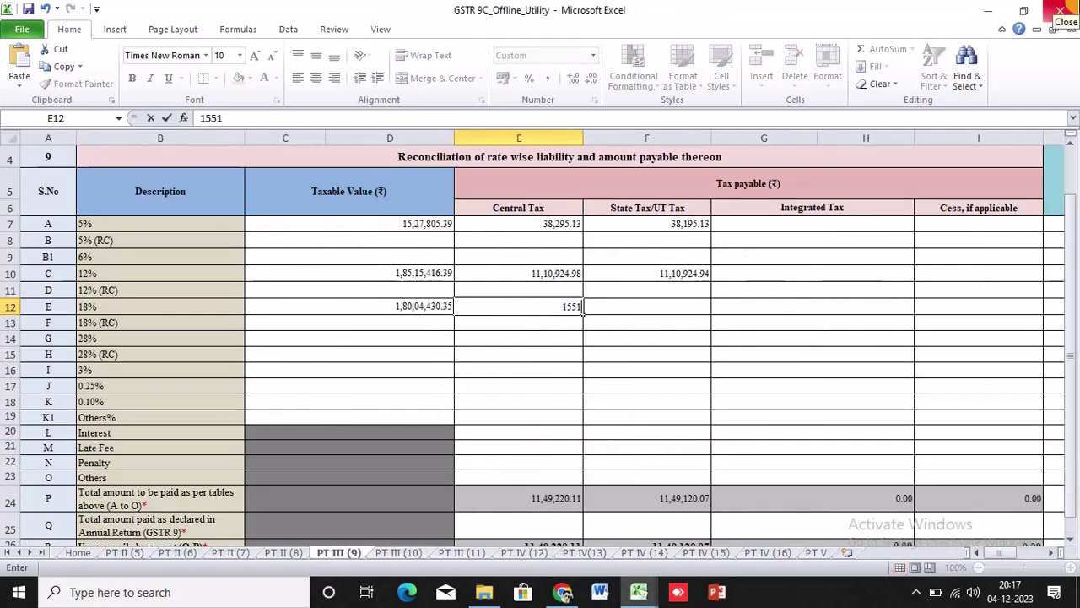
type(",321.20")
key("Tab")
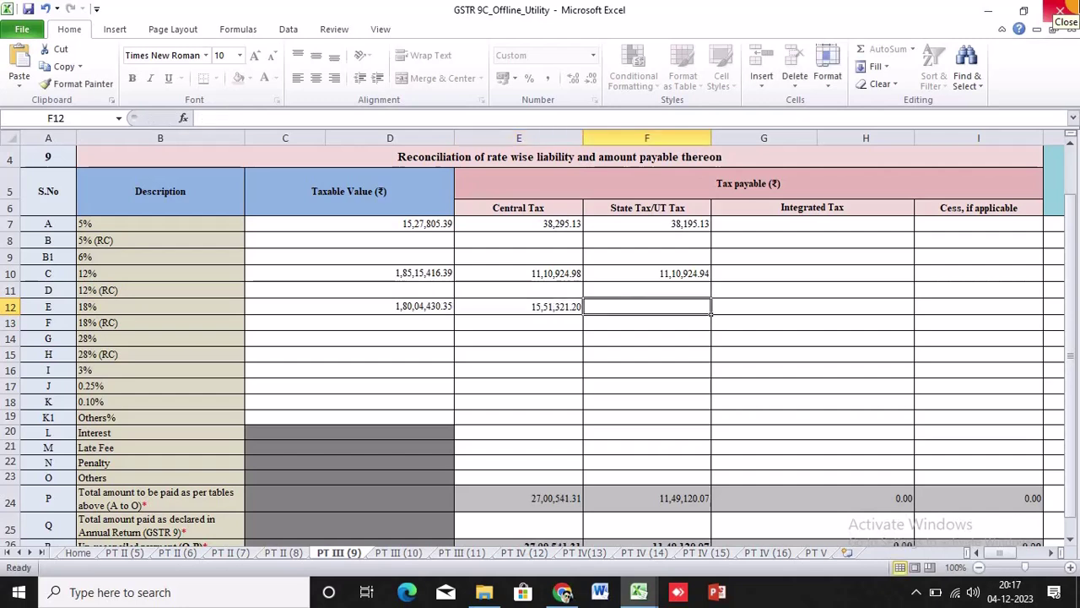
type("15,51,321.20")
key("Tab")
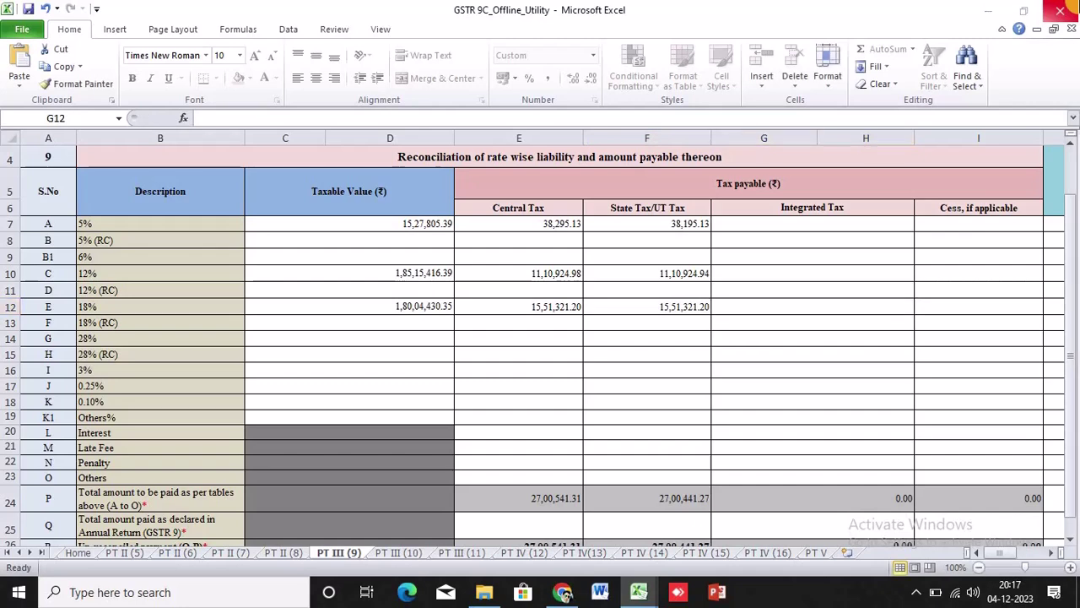
Look up the 18% integrated tax on the Vranda Enterprises HSN sheet, and enter 138161.64 as integrated tax in row E of the GSTR-9C workbook.
key("alt+Tab")
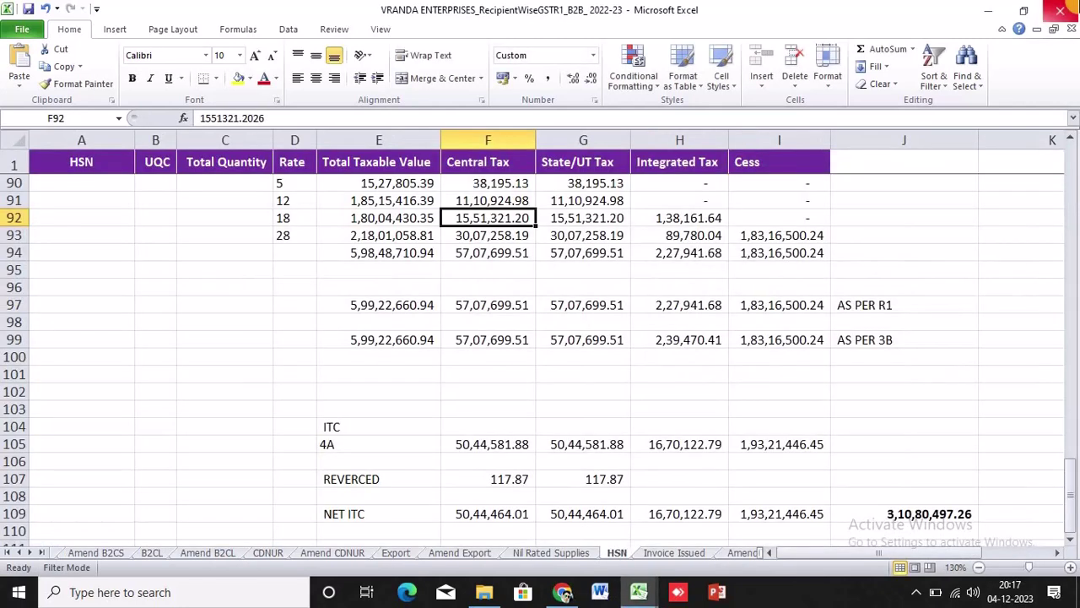
key("Right")
key("Right")
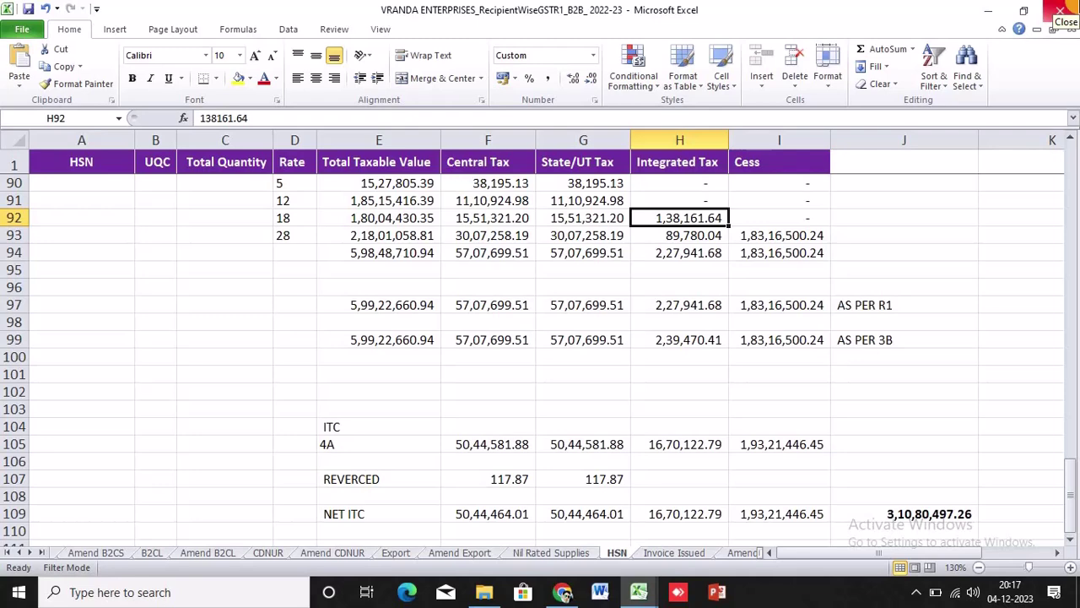
key("alt+Tab")
key("alt+Tab")
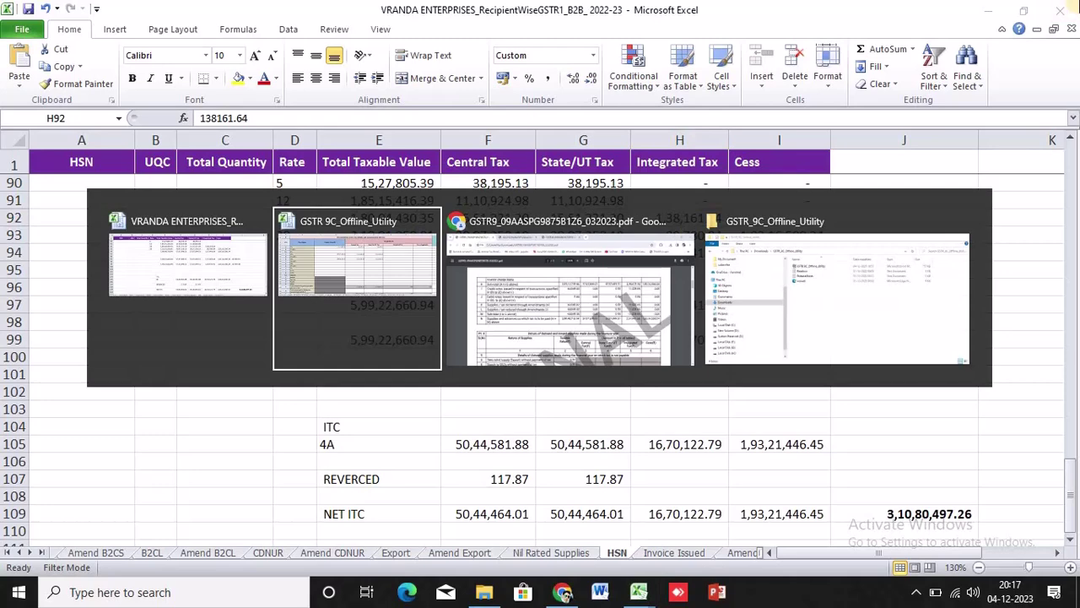
type("138161.64")
key("Tab")
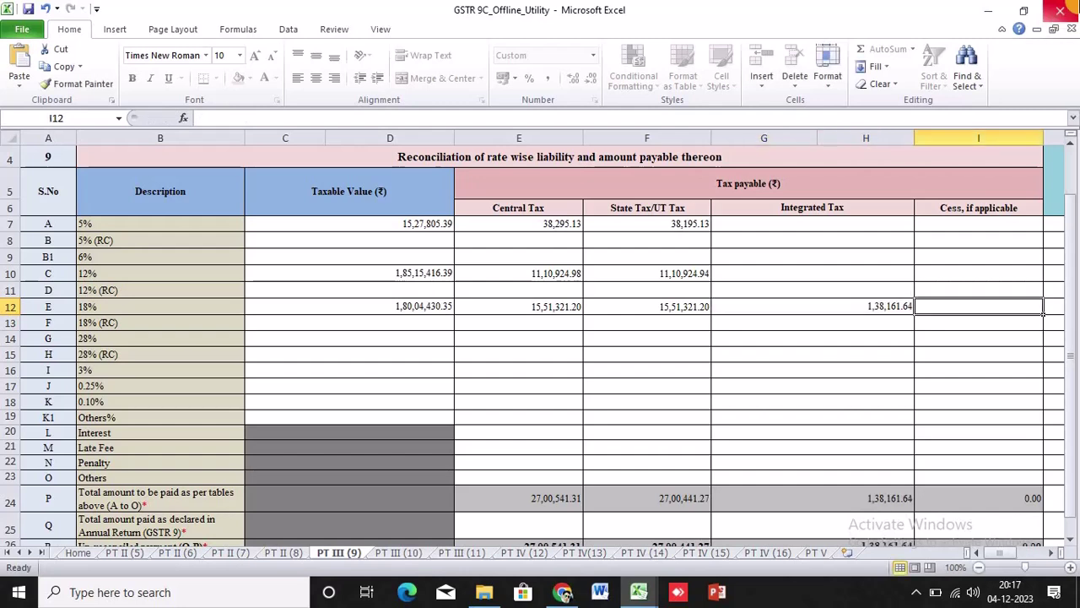
Look up the total taxable value for the 28% rate on the HSN sheet of the Vranda Enterprises workbook.
key("alt+Tab")
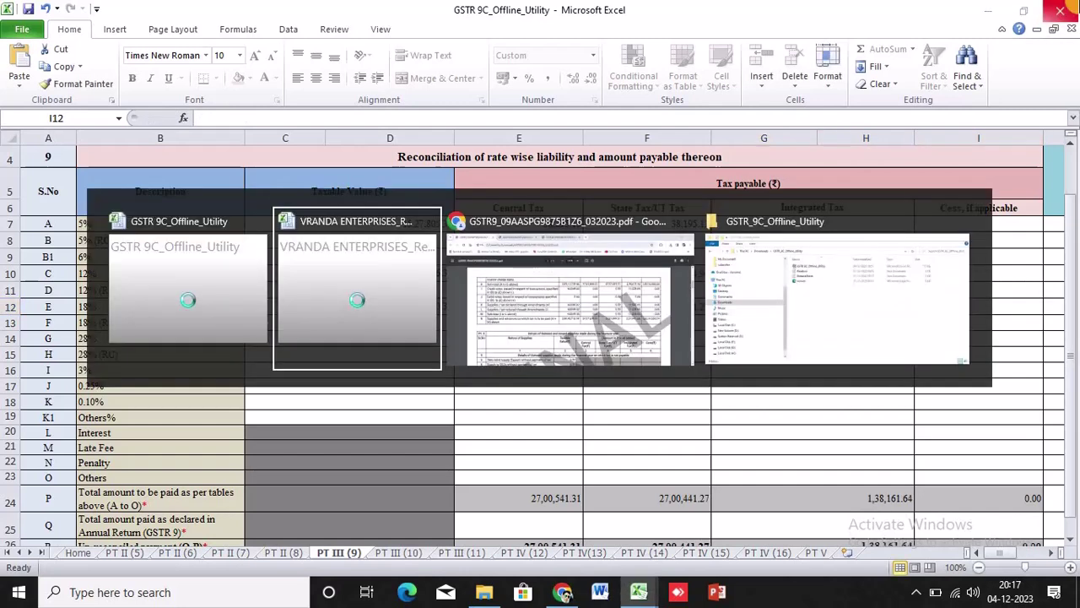
key("Down")
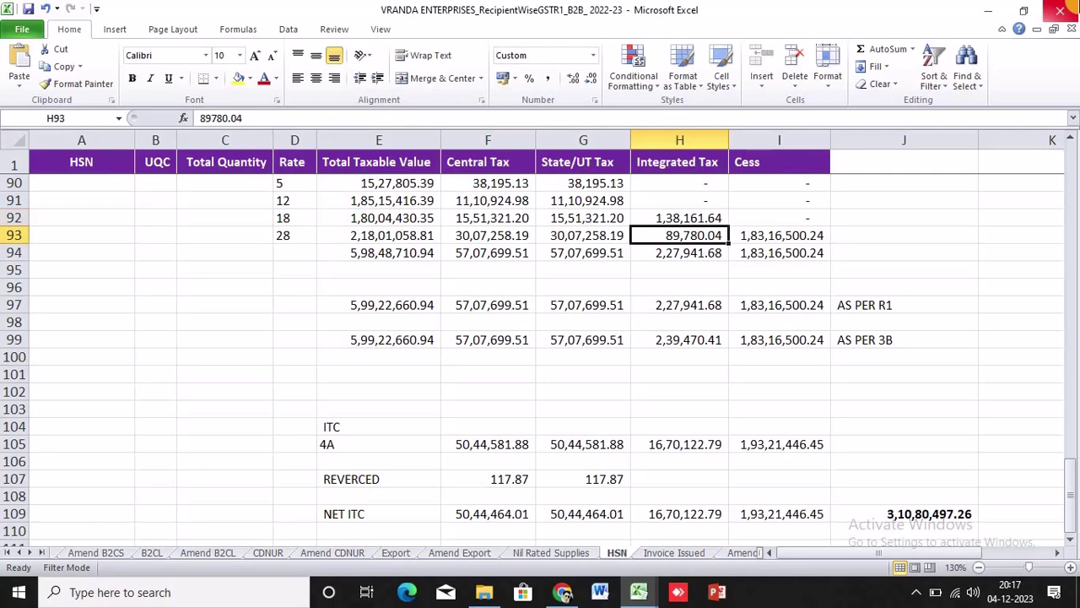
key("Left")
key("Left")
key("Left")
key("Left")
key("Right")
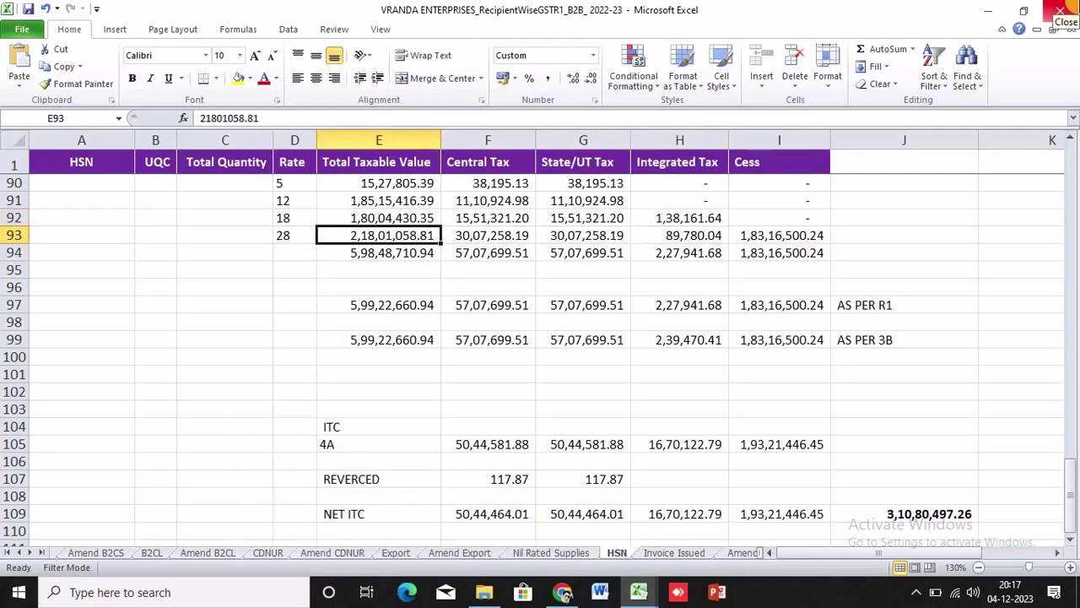
In the GSTR-9C workbook's PT III (9), enter 21801058.81 as the 28% taxable value in row G, rechecking the figure against the HSN sheet.
key("alt+Tab")
key("Left")
key("Left")
key("Left")
key("Left")
key("Down")
key("Down")
key("Right")
key("Right")
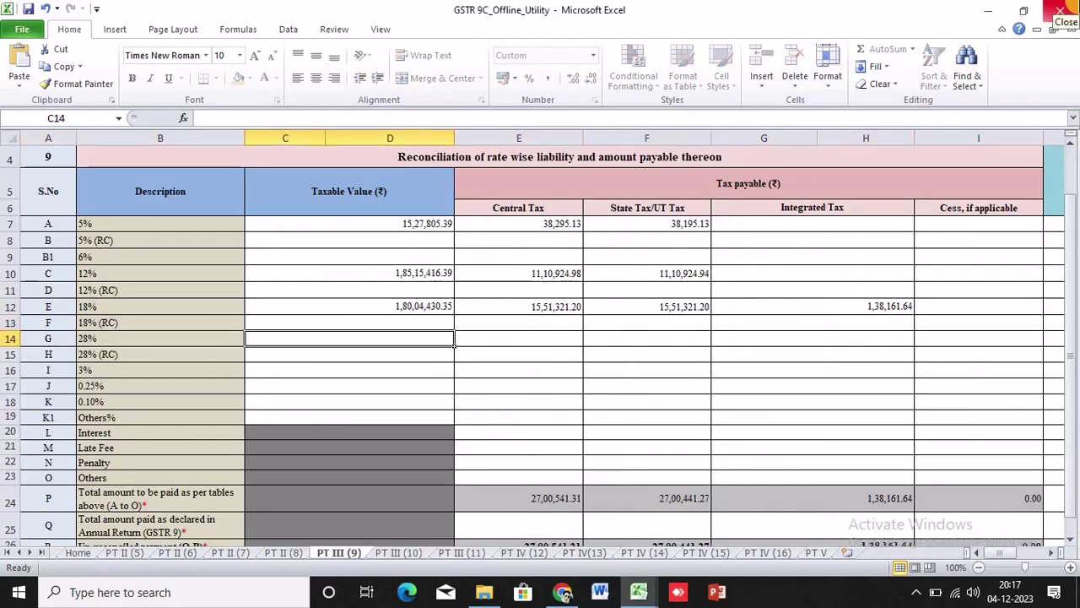
type("21801")
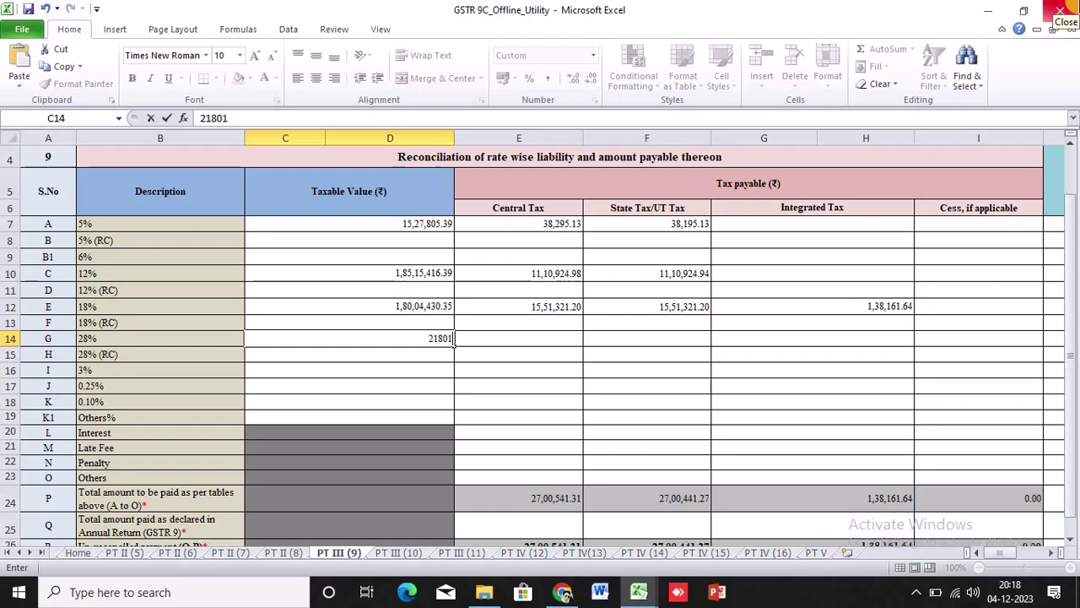
key("alt+Tab")
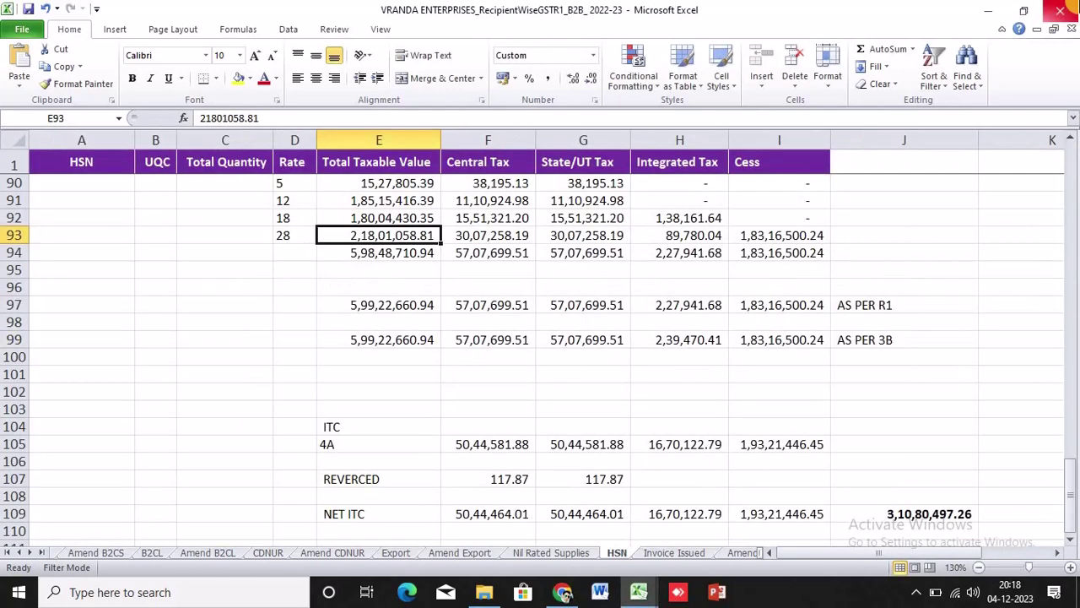
key("alt+Tab")
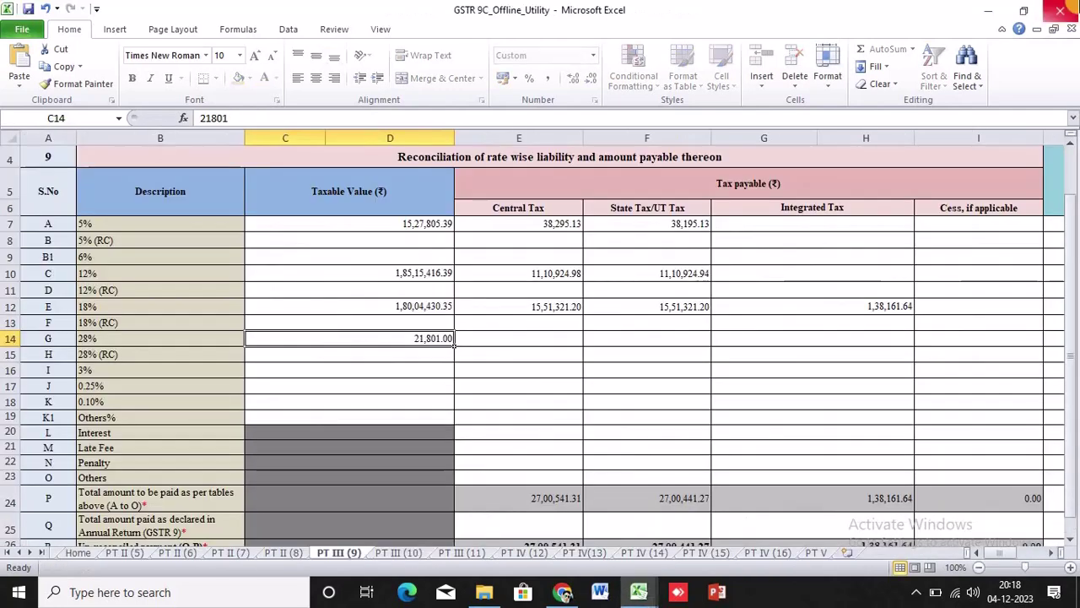
key("F2")
type("05")
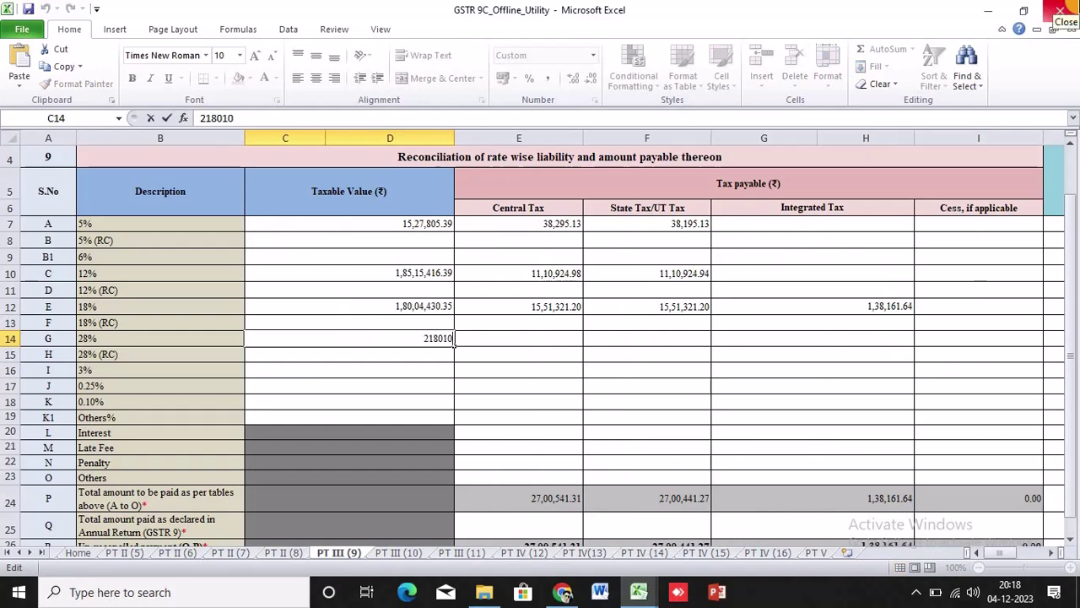
type("8.81")
key("Tab")
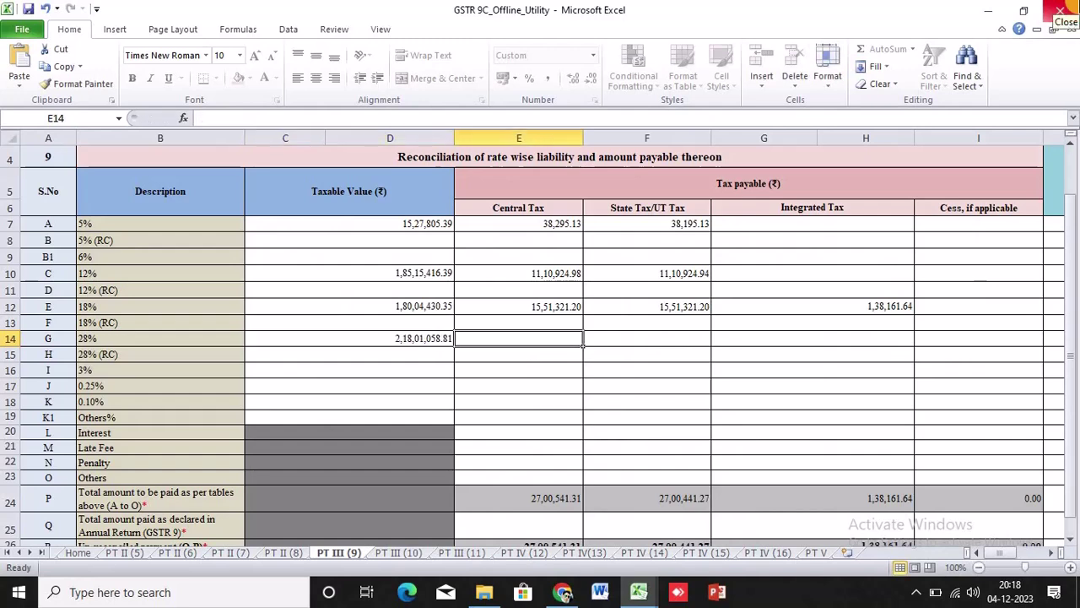
Look up the 28% central tax on the Vranda Enterprises HSN sheet, and enter 3007258.19 as central tax in row G of the GSTR-9C workbook.
key("alt+Tab")
key("Right")
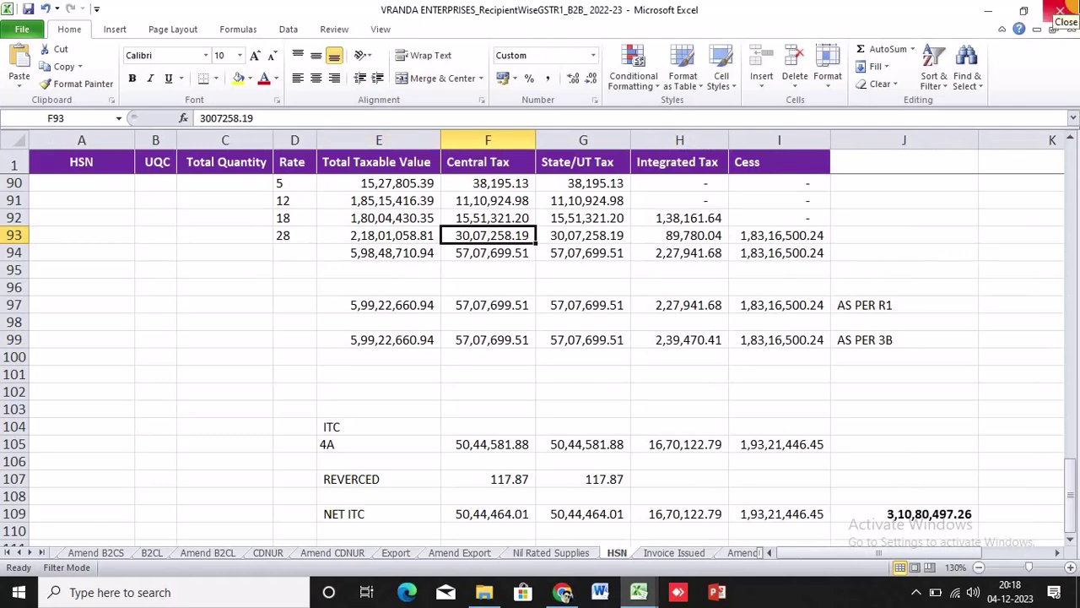
key("ctrl+c")
key("alt+Tab")
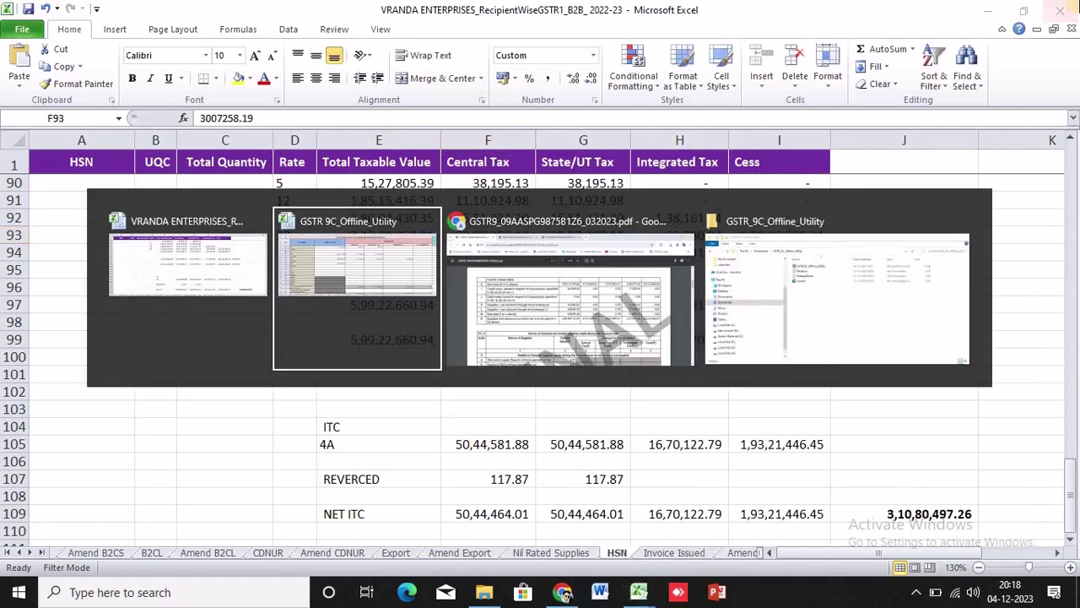
type("3007")
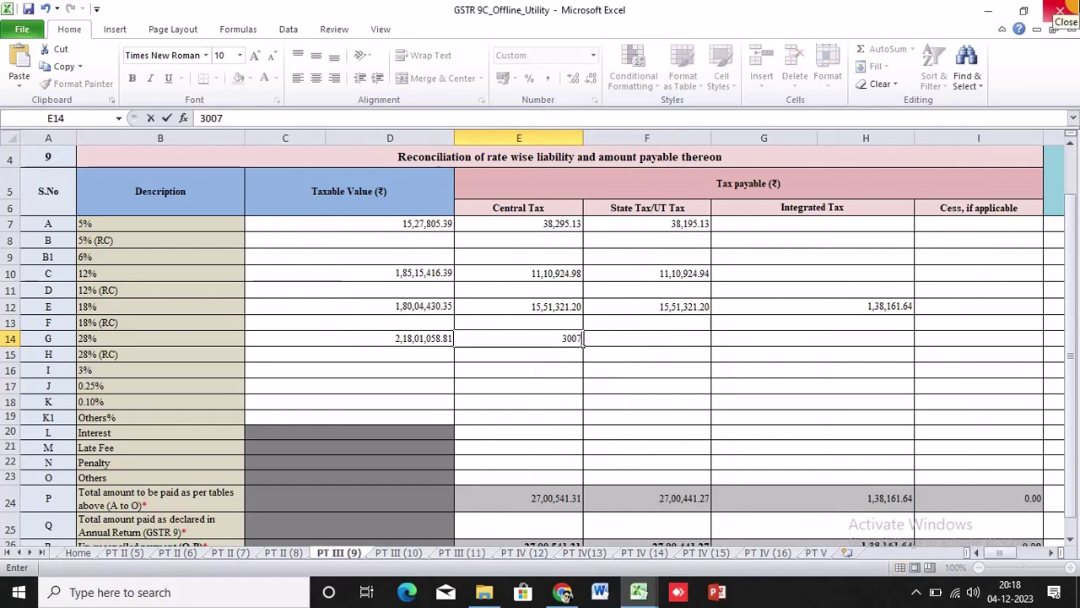
type("258.19")
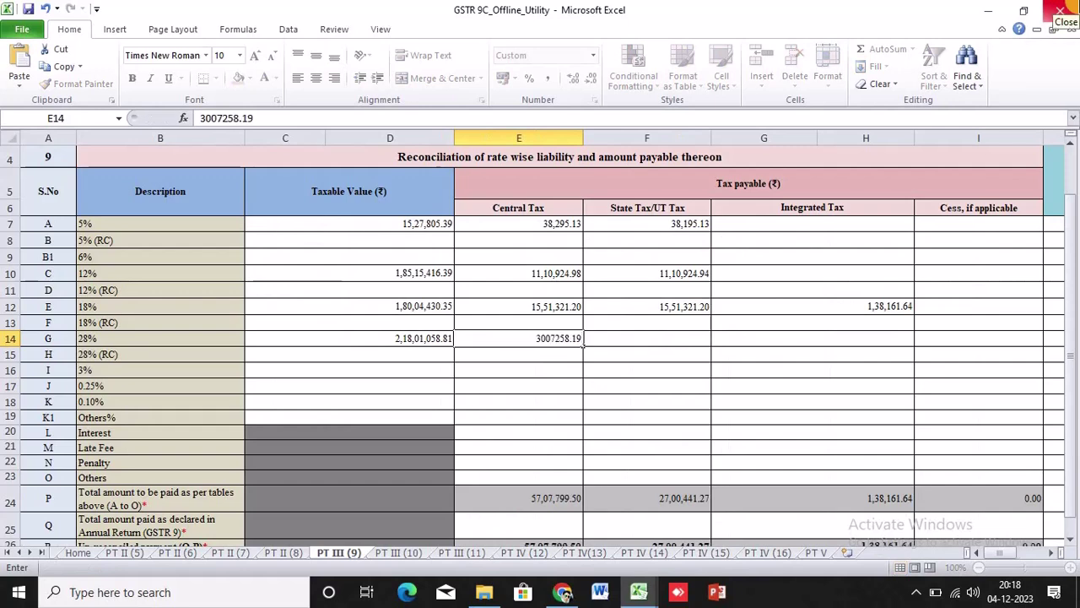
key("Right")
key("Left")
Recheck the 28% state tax on the Vranda Enterprises HSN sheet, and enter 3007258.19 as state tax in row G of the GSTR-9C workbook.
key("alt+Tab")
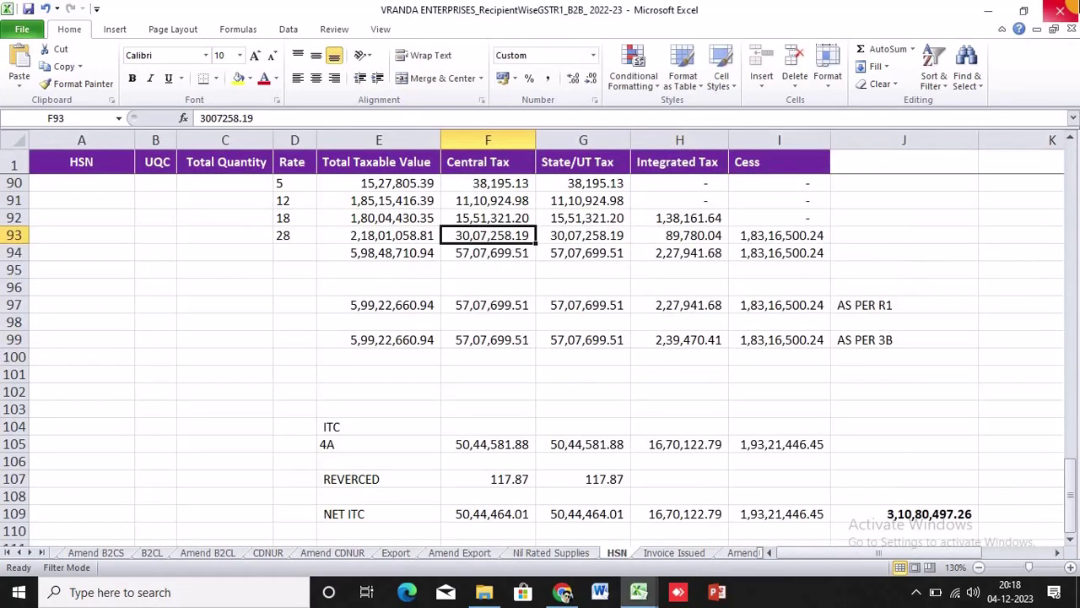
key("alt+Tab")
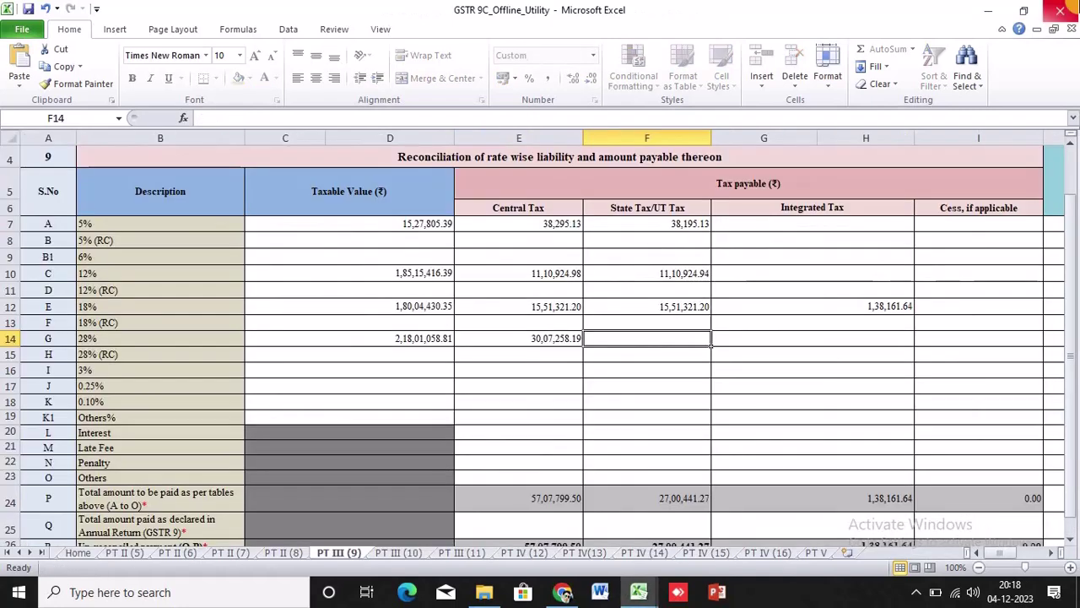
type("3")
type("0,07,258.19")
key("Right")
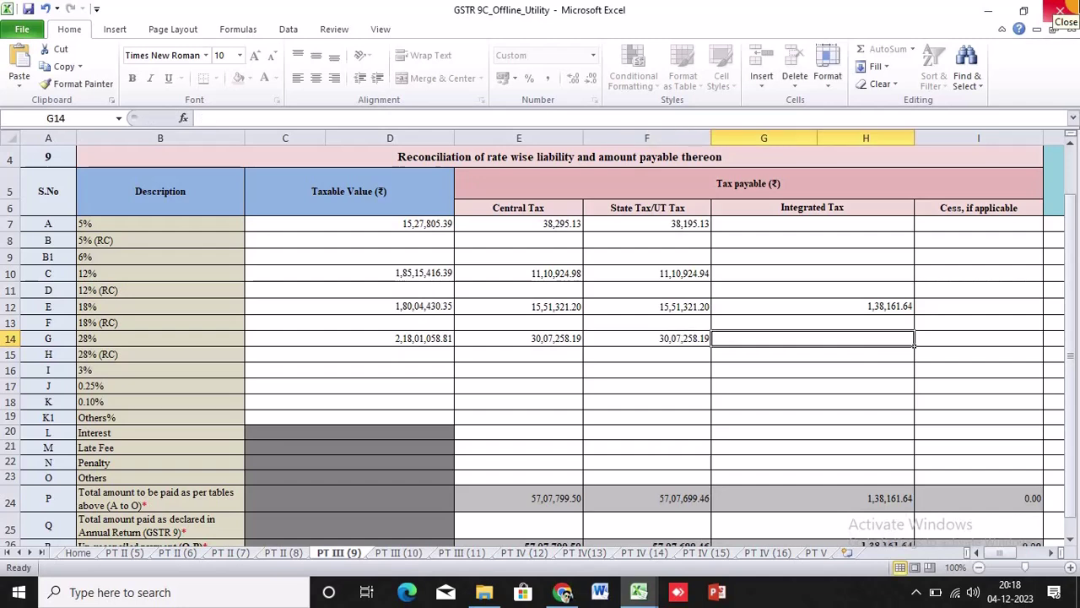
Look up the 28% integrated tax on the Vranda Enterprises HSN sheet, and enter 79780.04 as integrated tax in row G of the GSTR-9C workbook.
key("alt+Tab")
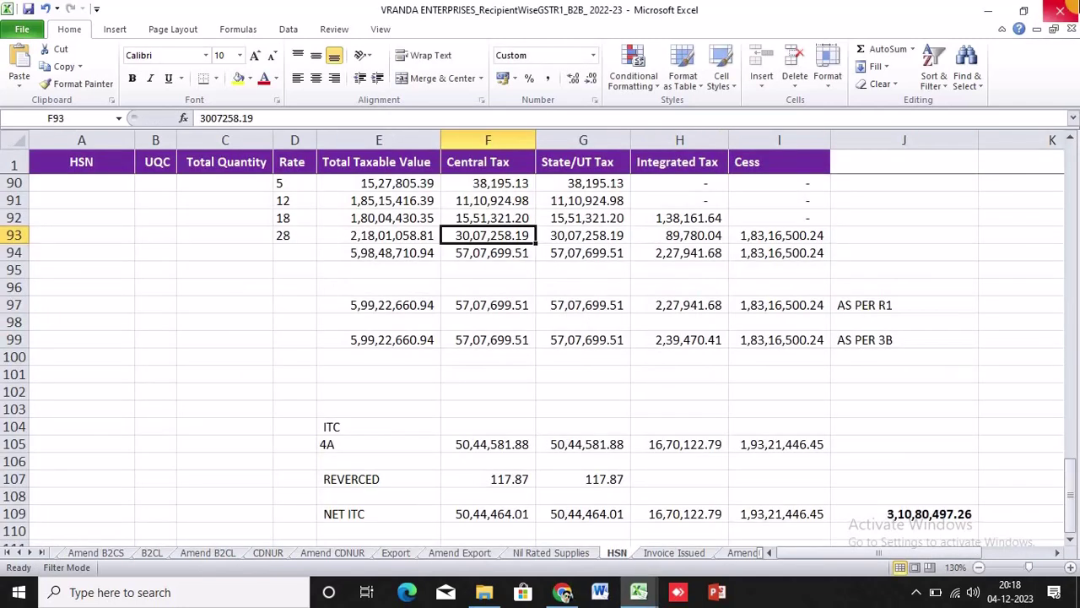
key("Right")
key("Right")
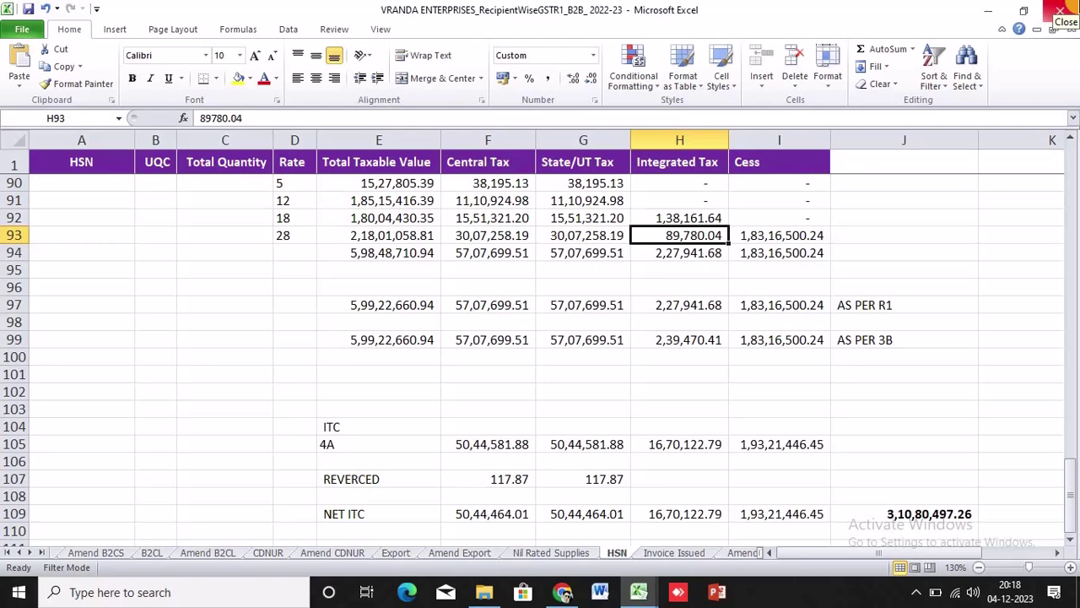
key("alt+Tab")
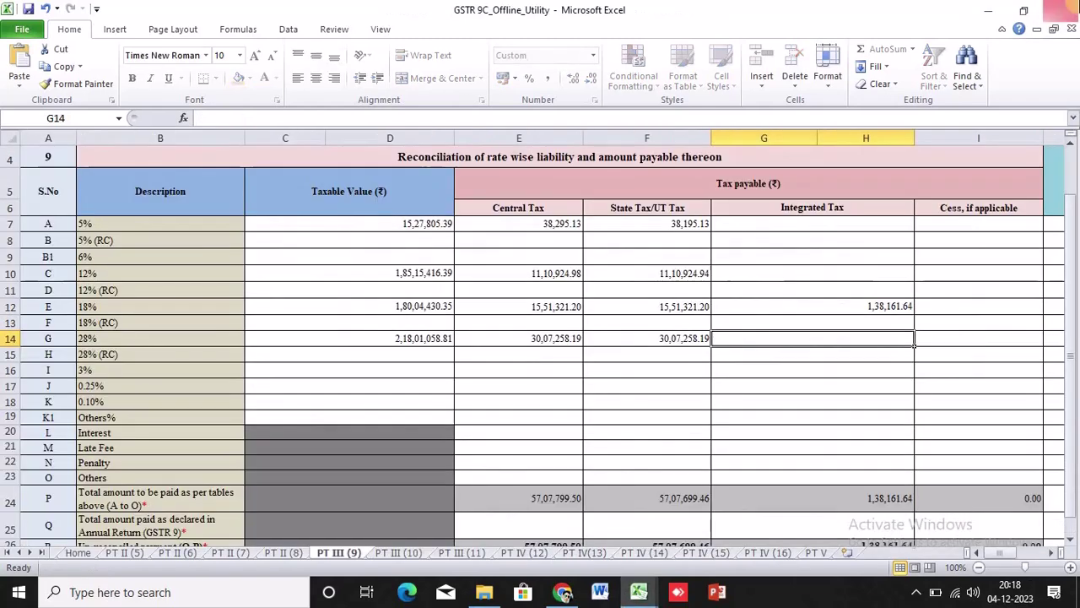
type("79780.04")
key("Tab")
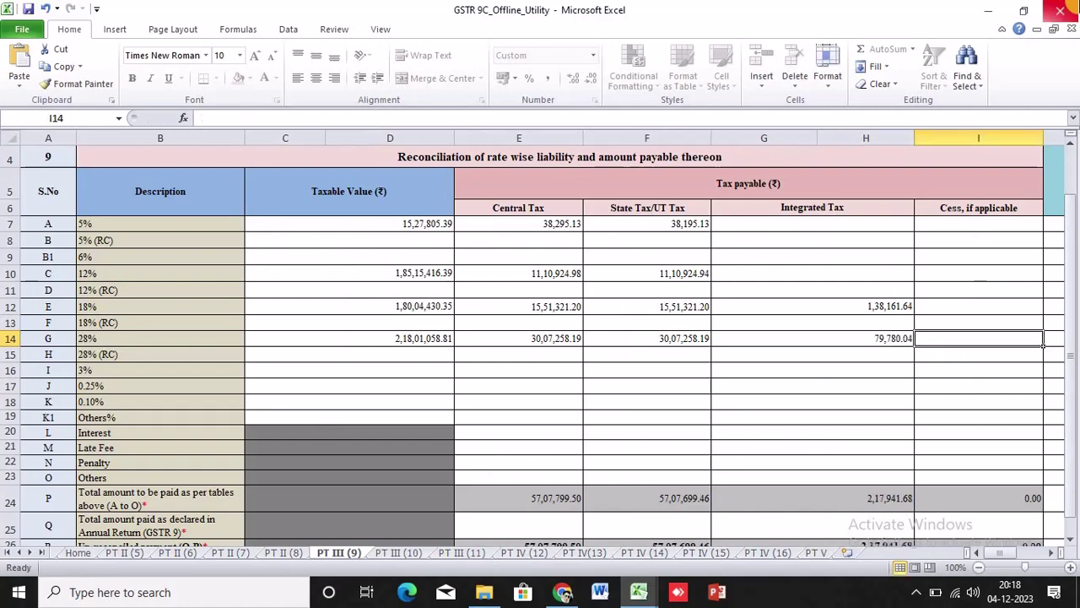
Look up the 28% cess on the Vranda Enterprises HSN sheet, and enter 18316500.24 as cess in row G of the GSTR-9C workbook.
key("alt+Tab")
key("Right")
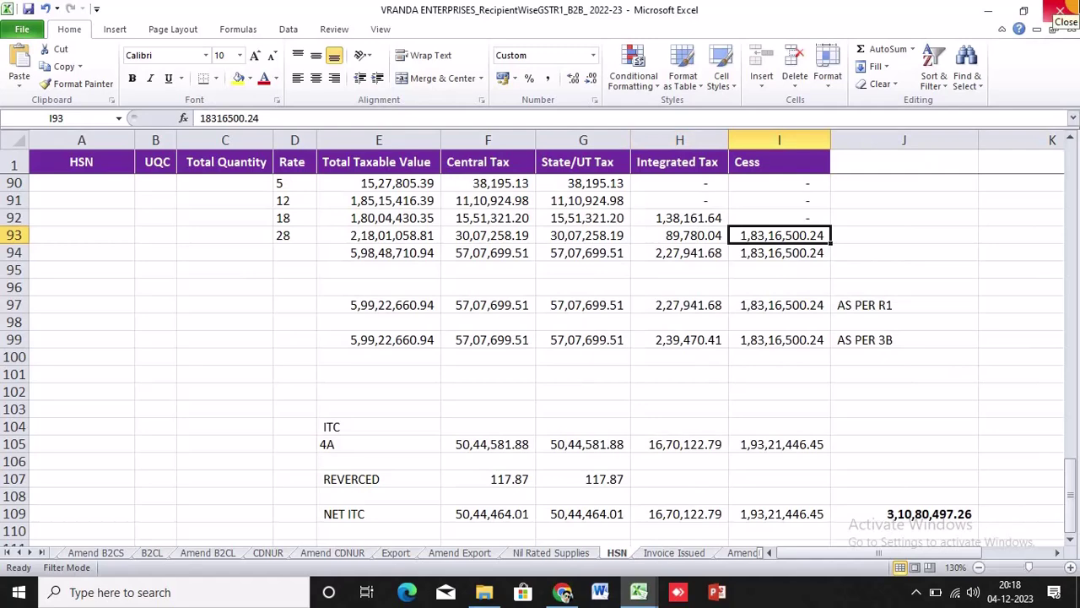
key("alt+Tab")
type("1,83,")
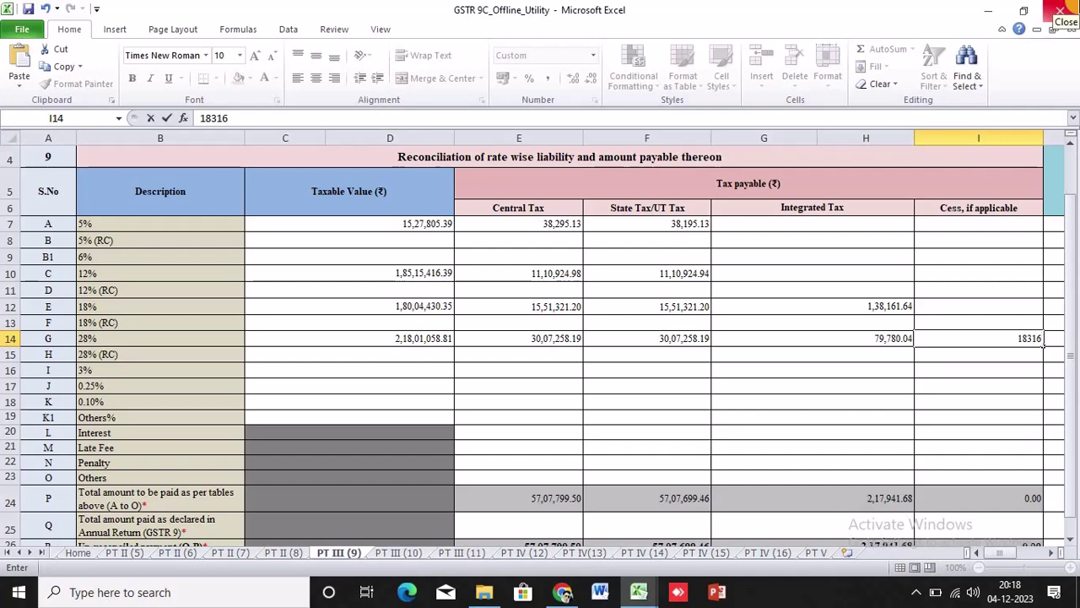
type("16,500.24")
left_click(454, 323)
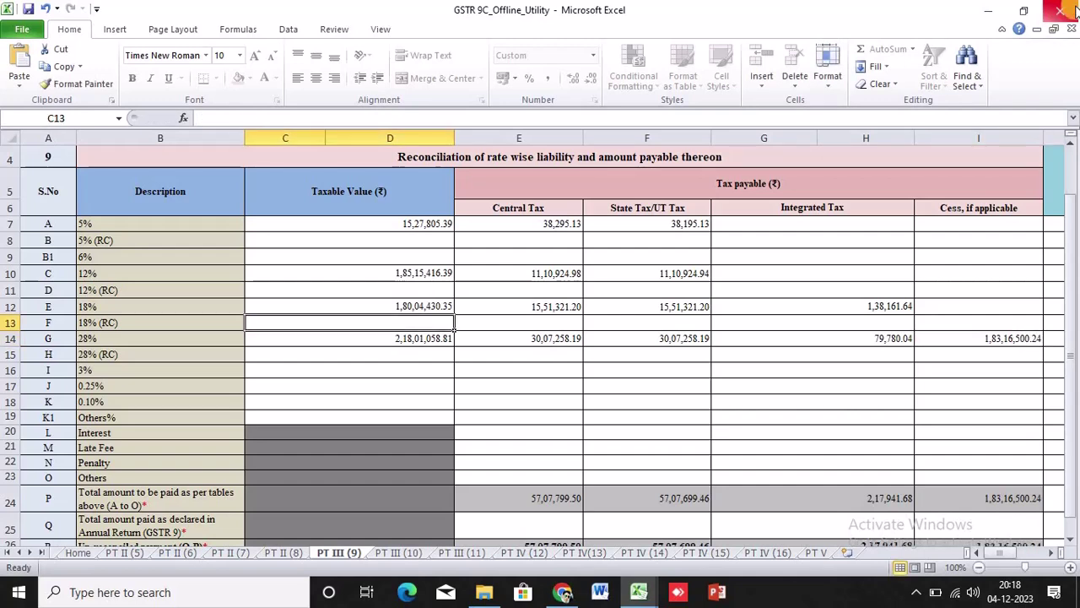
Review the tax totals in row P, and correct the 12% state tax in row C to 1110924.98.
scroll(1042, 110, "down", 1)
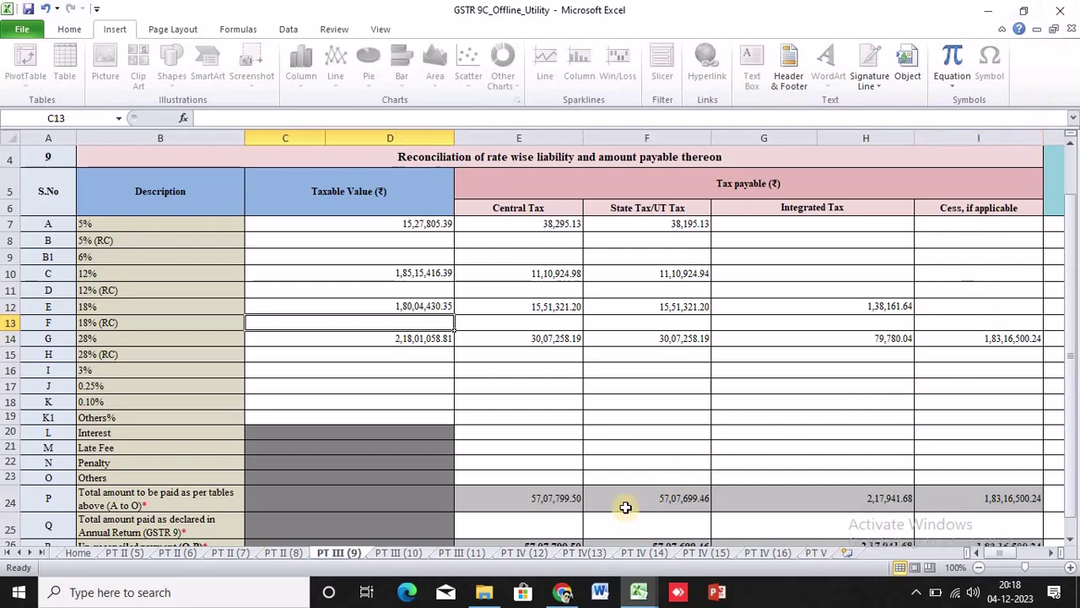
scroll(625, 509, "down", 1)
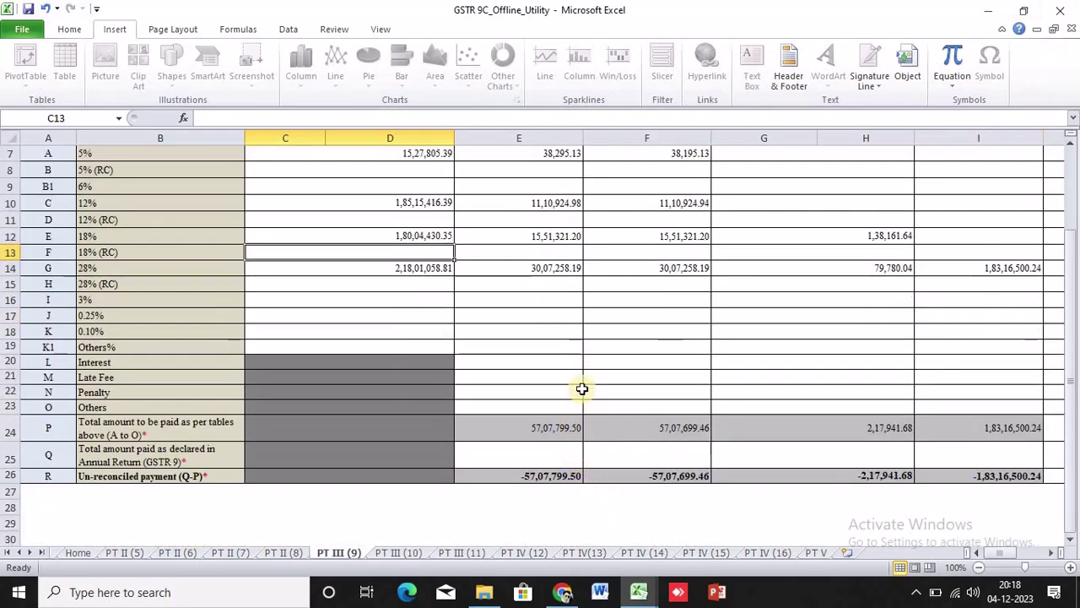
scroll(579, 381, "up", 2)
left_click(561, 336)
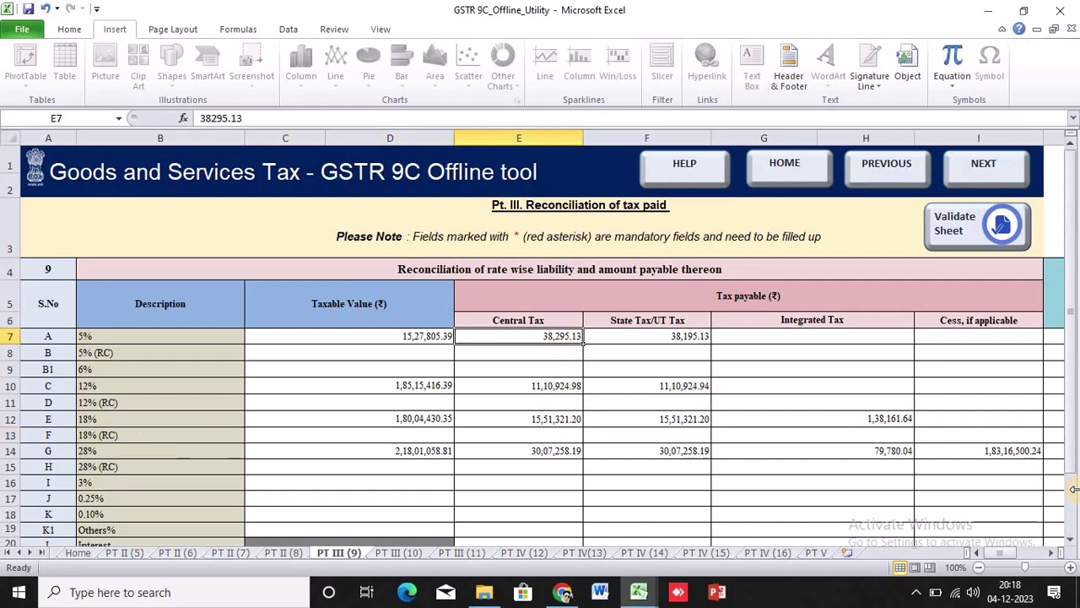
key("Right")
key("Down")
key("Down")
key("Down")
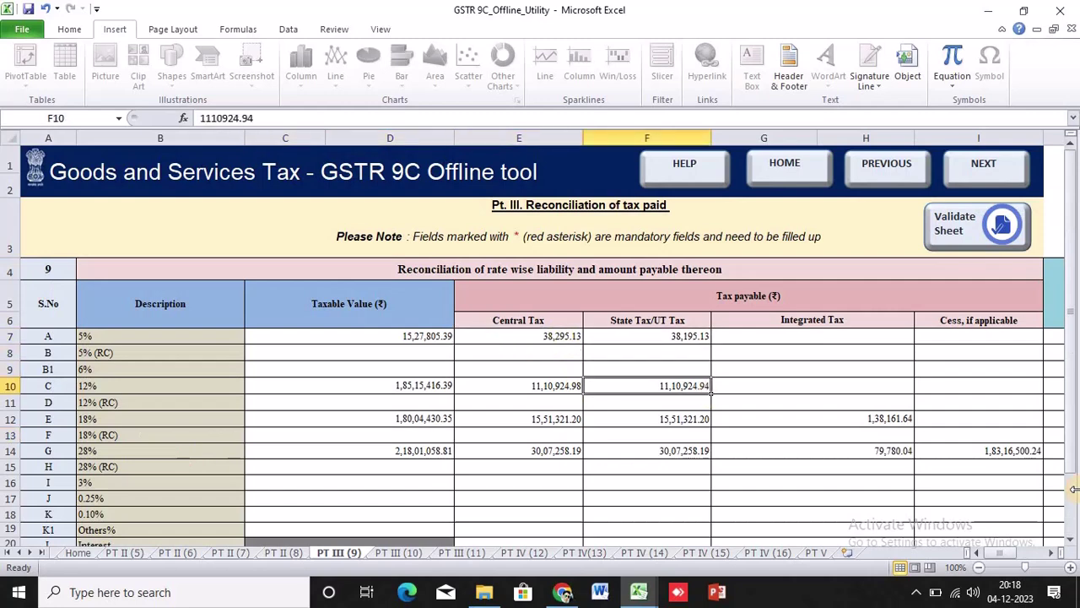
key("F2")
key("BackSpace")
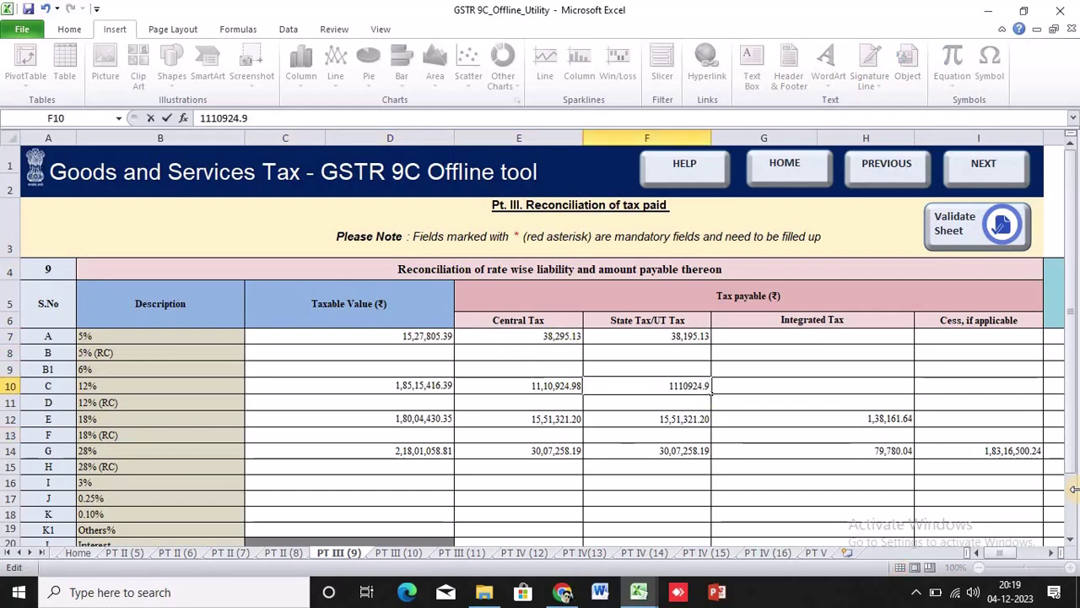
type("8")
key("Return")
Compare the central and state tax totals in row P with the central tax subtotal and rate-wise amounts on the Vranda Enterprises HSN sheet.
key("Down")
key("Down")
key("Down")
key("Down")
key("Down")
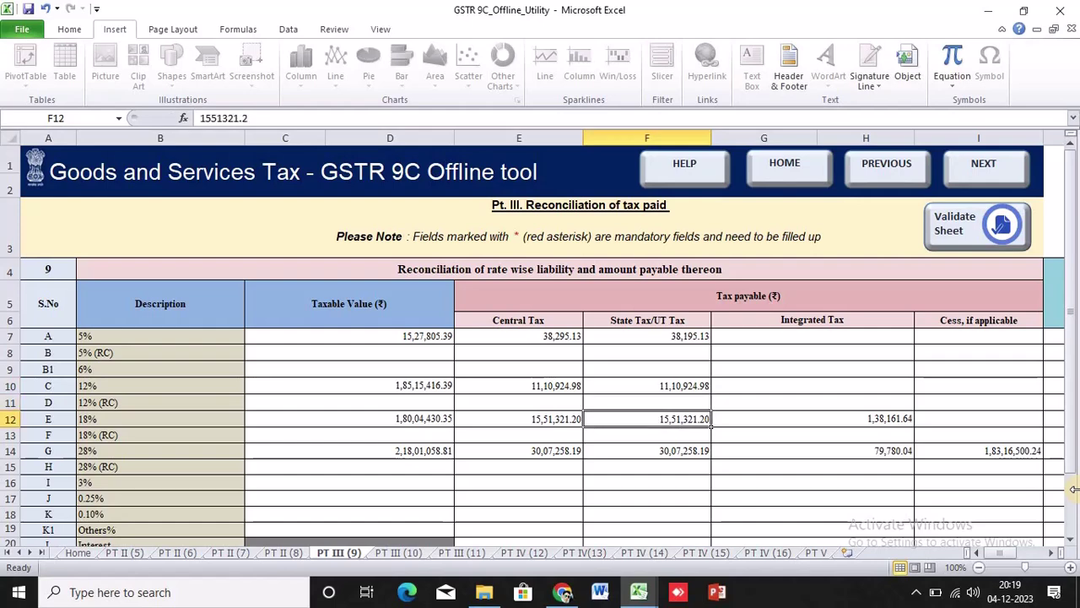
scroll(782, 501, "down", 2)
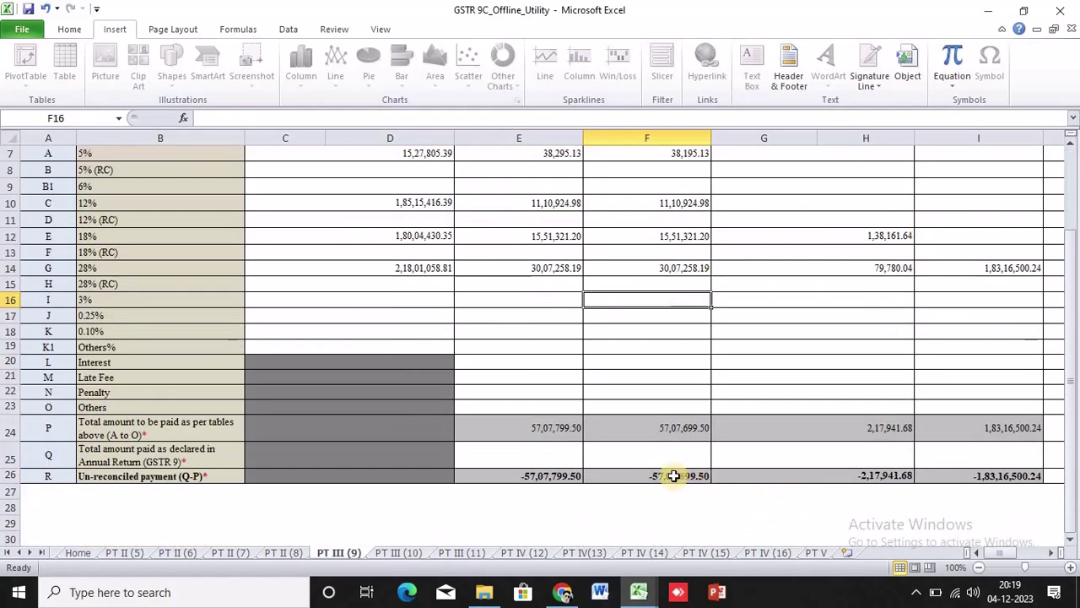
scroll(591, 428, "up", 2)
key("alt+Tab")
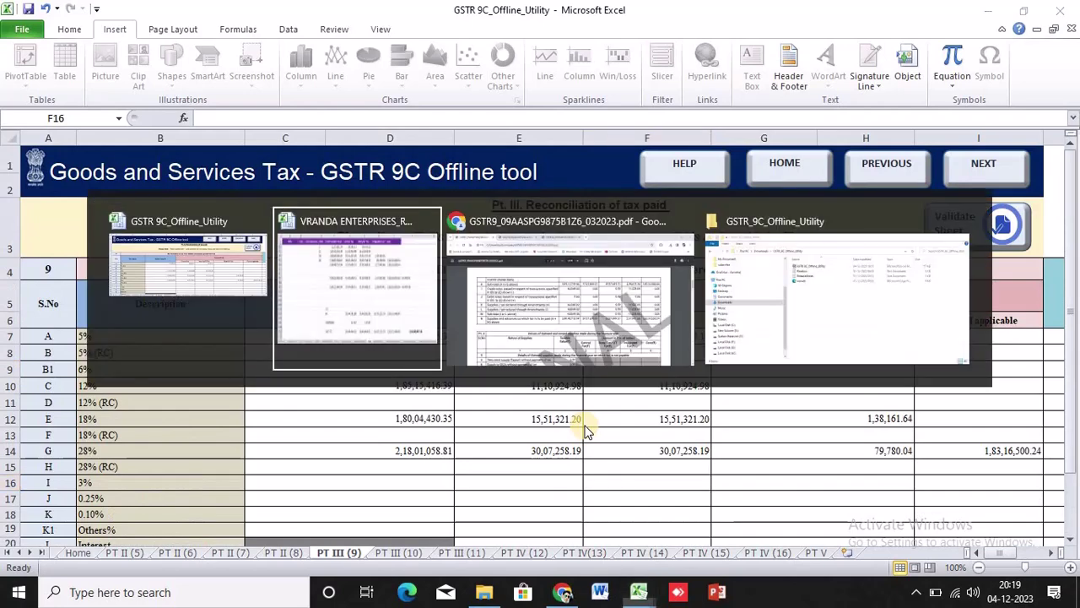
key("Down")
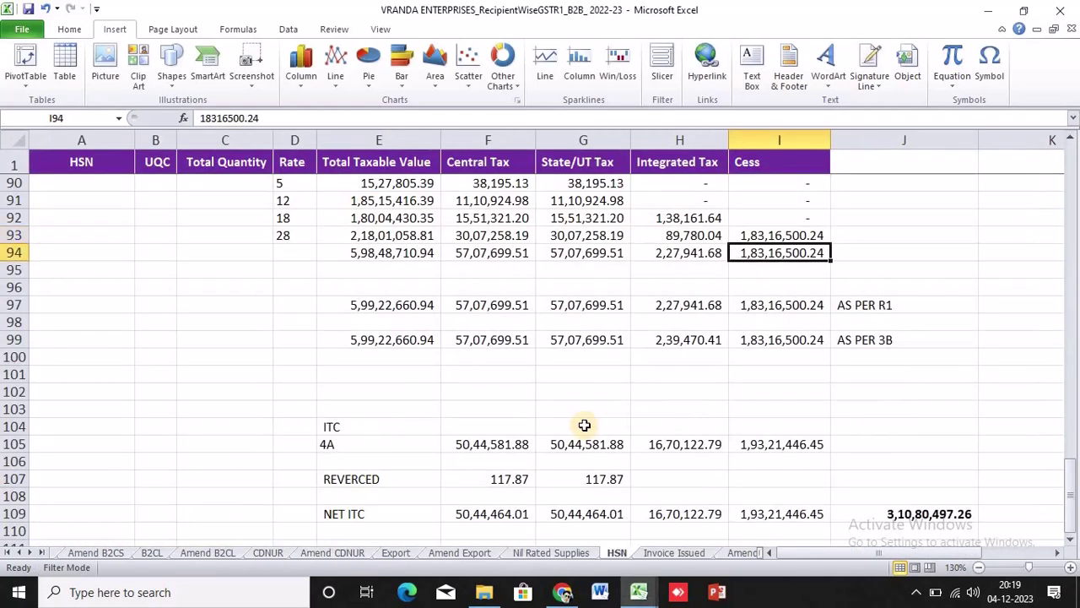
key("Left")
key("Left")
key("Left")
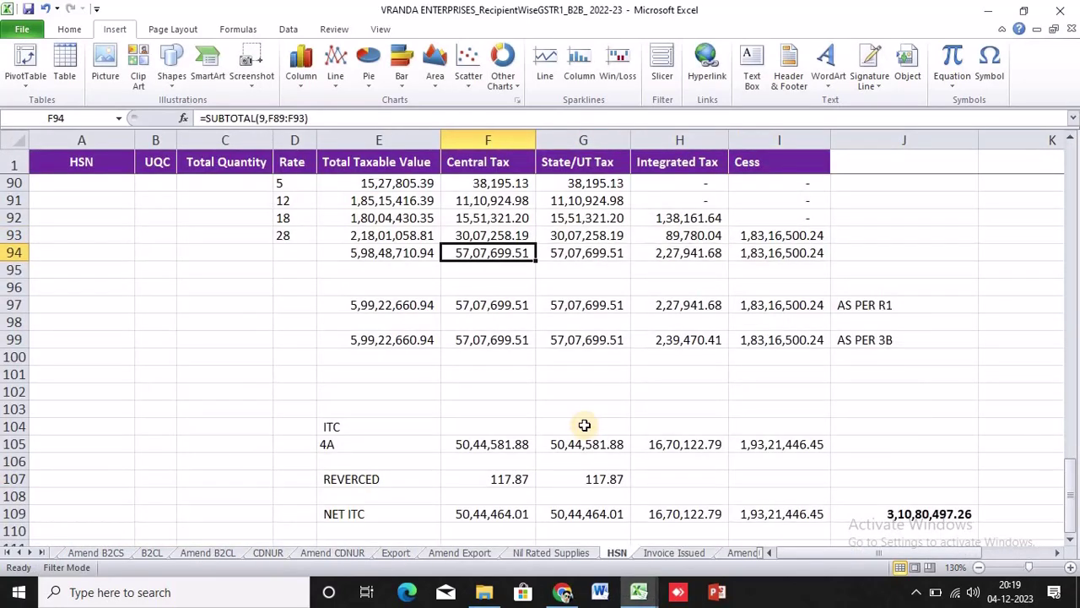
key("F2")
key("Escape")
key("Up")
key("Up")
key("Up")
key("Up")
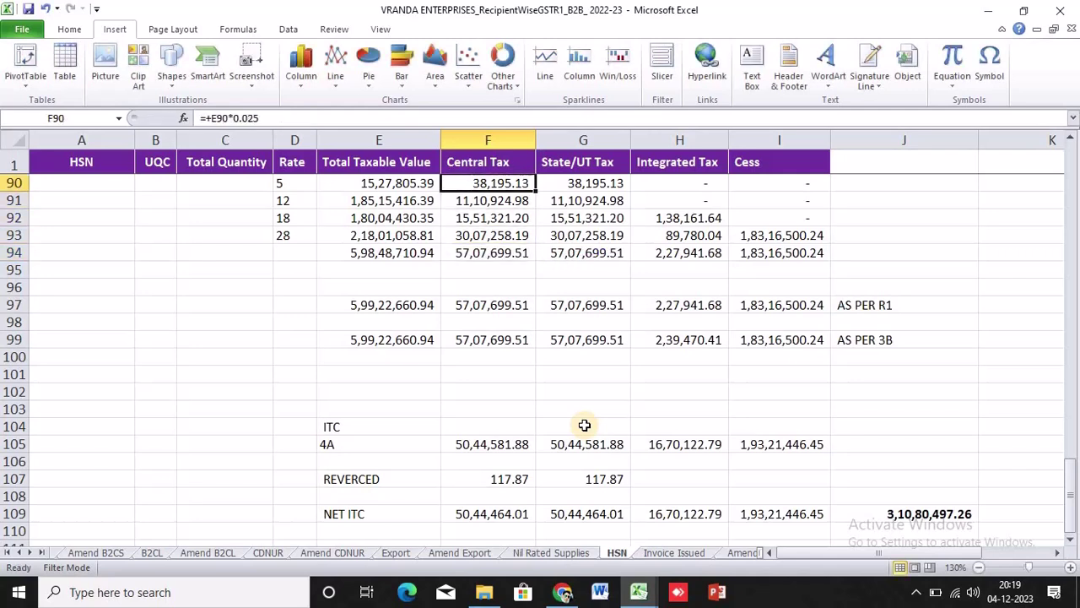
key("Down")
key("Down")
key("Down")
key("Down")
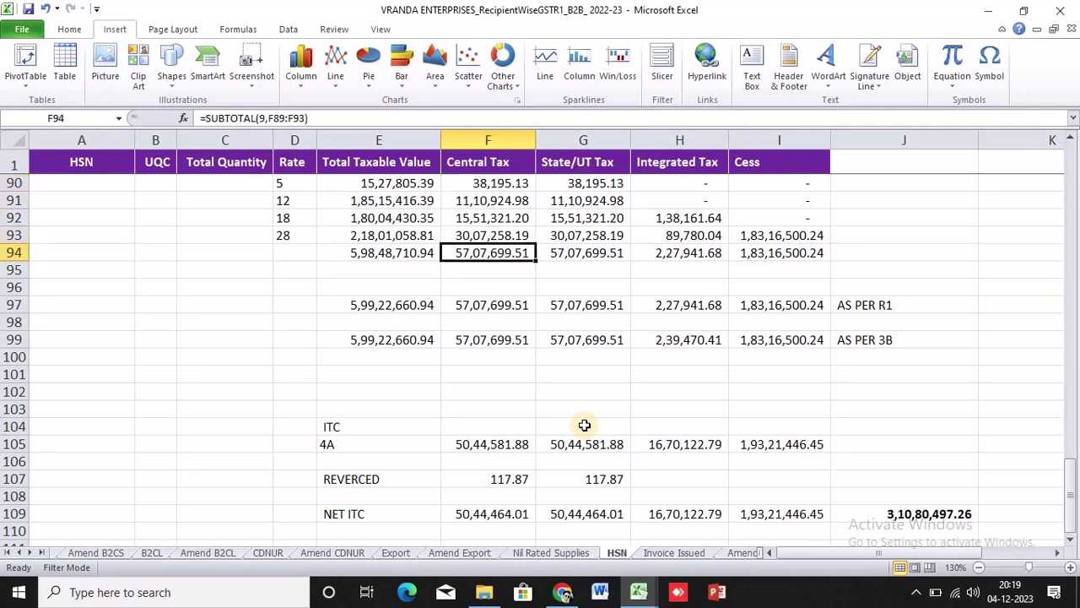
Back in the GSTR-9C workbook, change the 28% central tax in row G to 3007258.20.
key("alt+Tab")
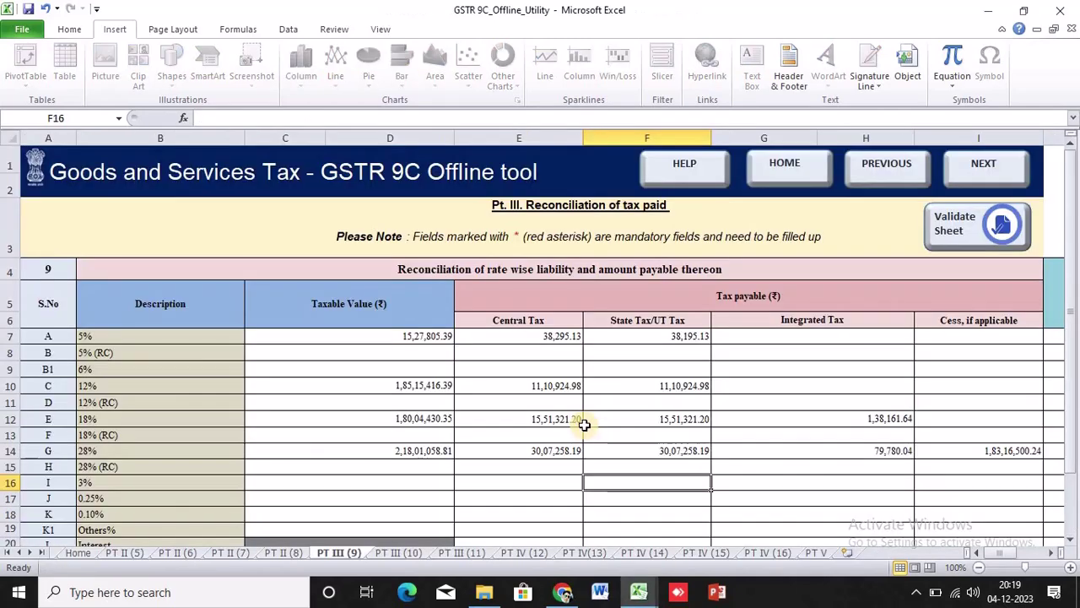
key("Left")
key("Up")
key("Up")
key("Up")
key("Up")
key("Up")
key("Down")
key("Down")
key("Down")
key("F2")
key("BackSpace")
key("Return")
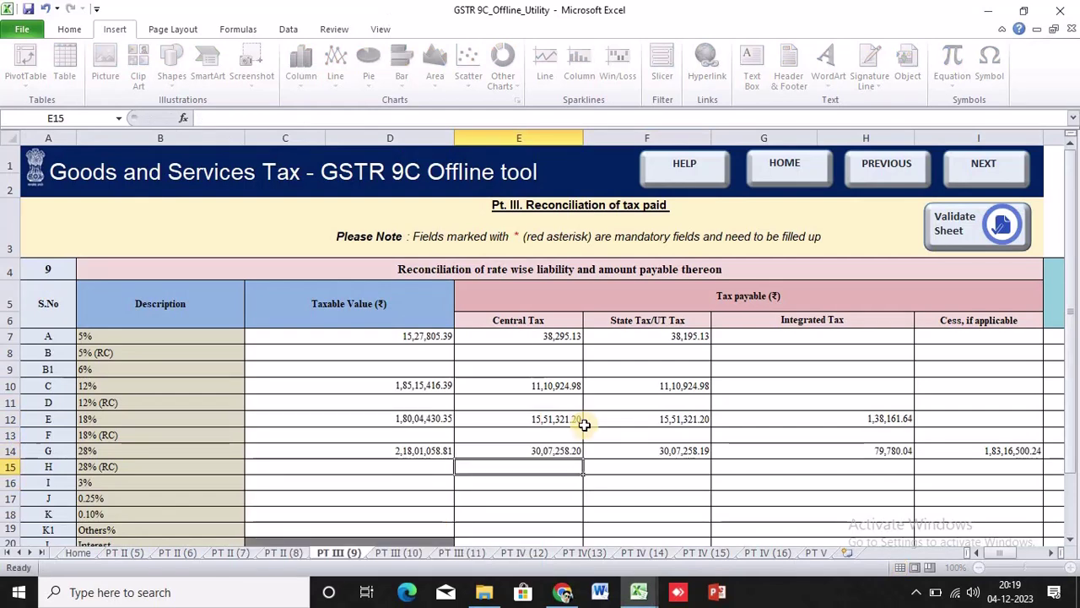
Change the 28% state tax in row G to 3007258.20.
key("Right")
key("Up")
key("F2")
key("BackSpace")
key("BackSpace")
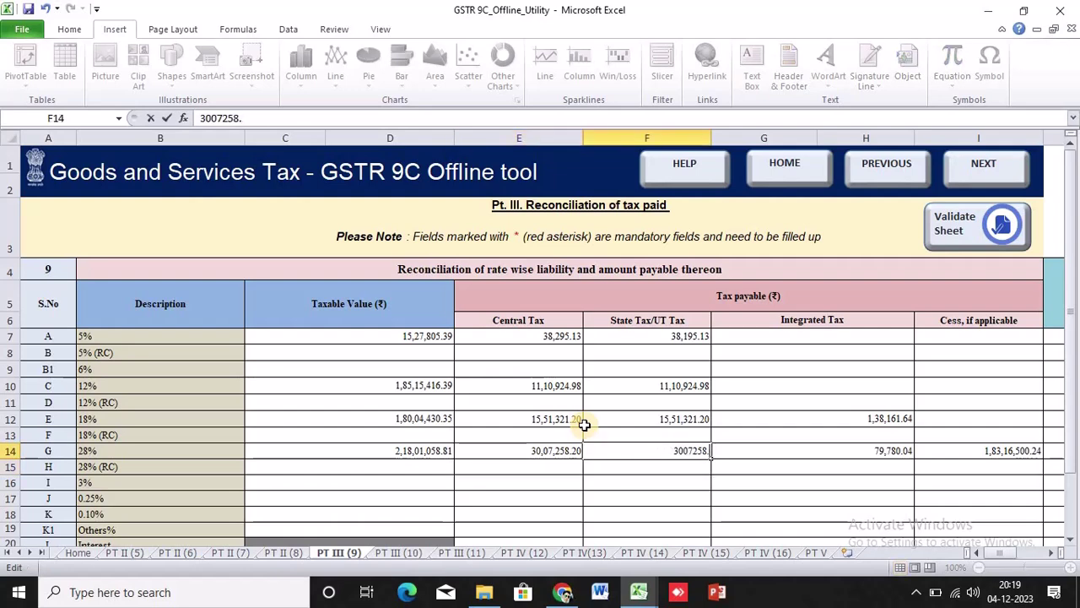
type("20")
key("Return")
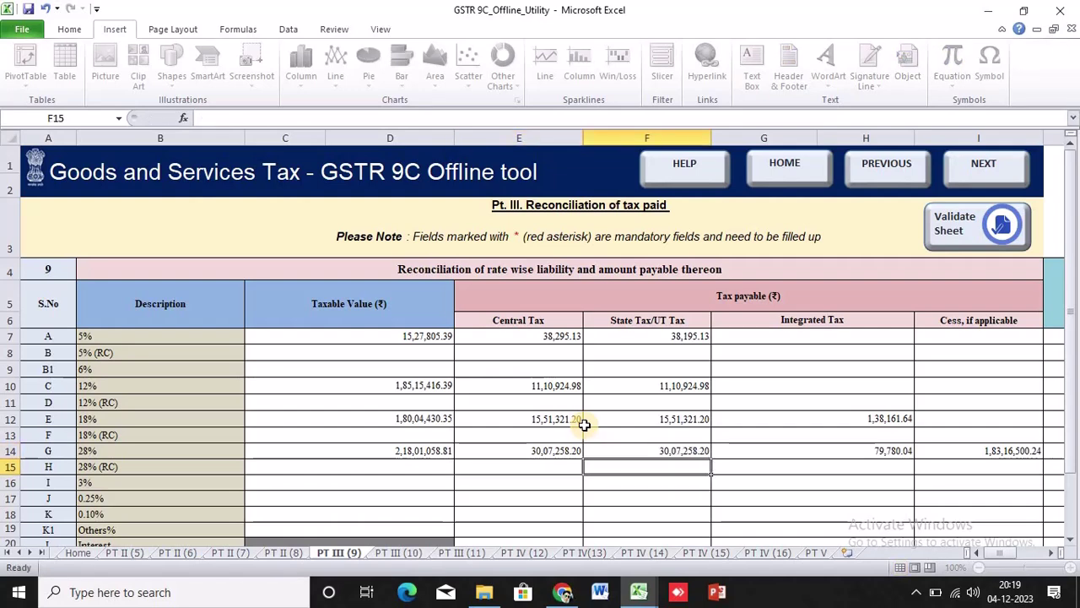
Review the tax totals in rows P to R, and select the taxable values from row A to row I to see their sum.
scroll(587, 426, "down", 3)
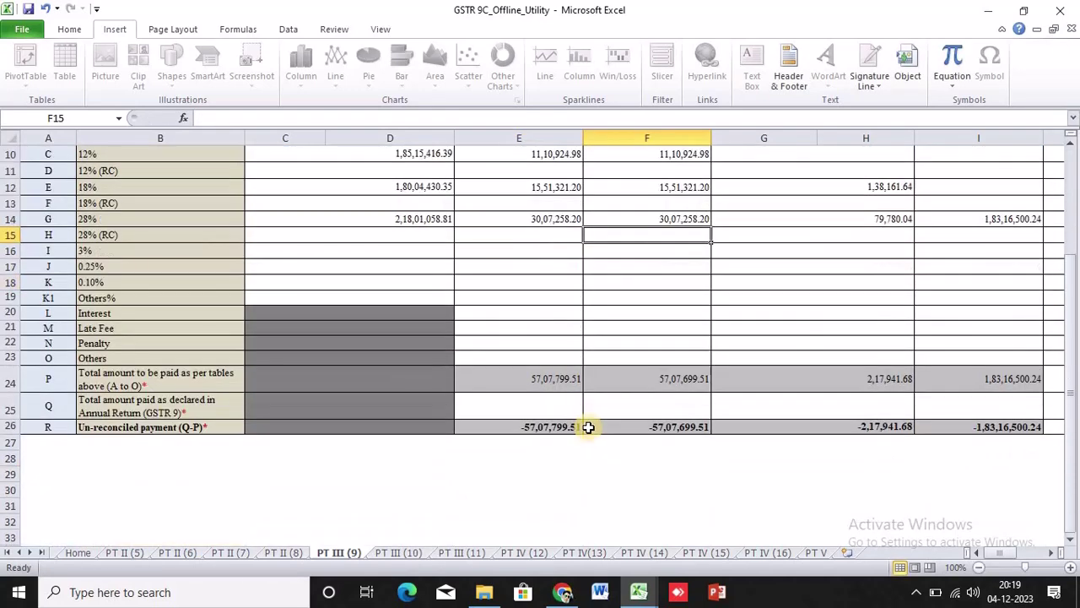
left_click(548, 412)
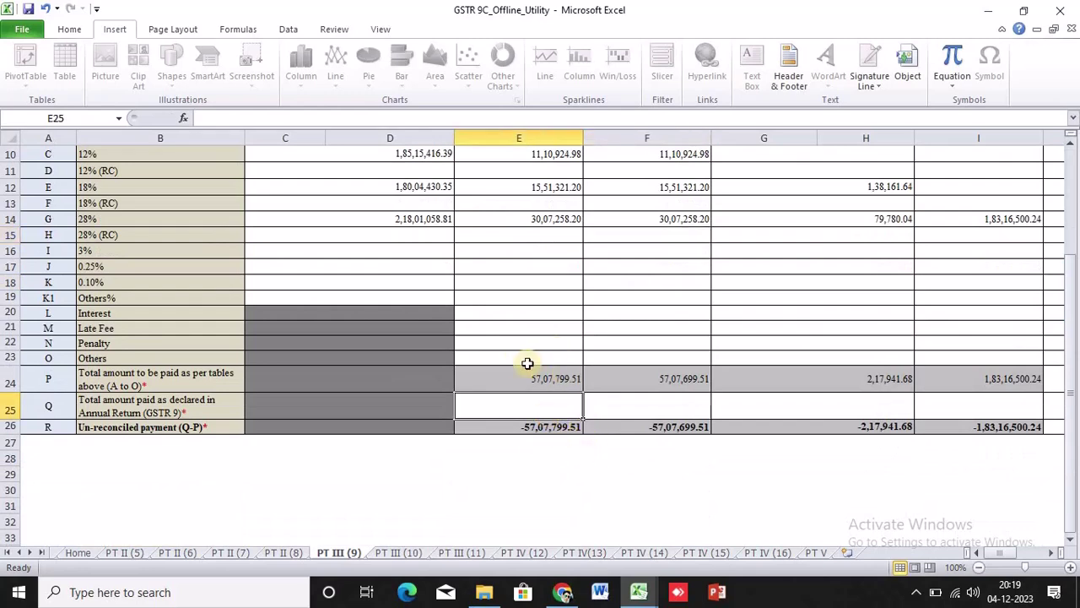
scroll(509, 354, "up", 3)
left_click_drag(425, 336, 415, 483)
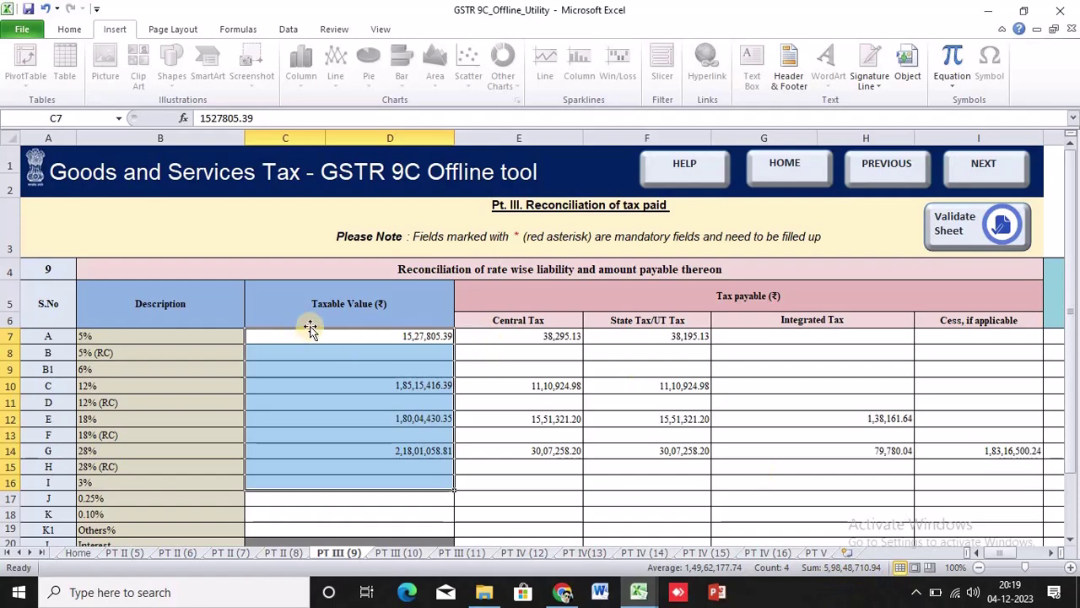
Switch to Chrome and check the taxable value total against the GSTR-9 PDF's row N and the sales figure in the provisional balance sheet.
key("alt+Tab")
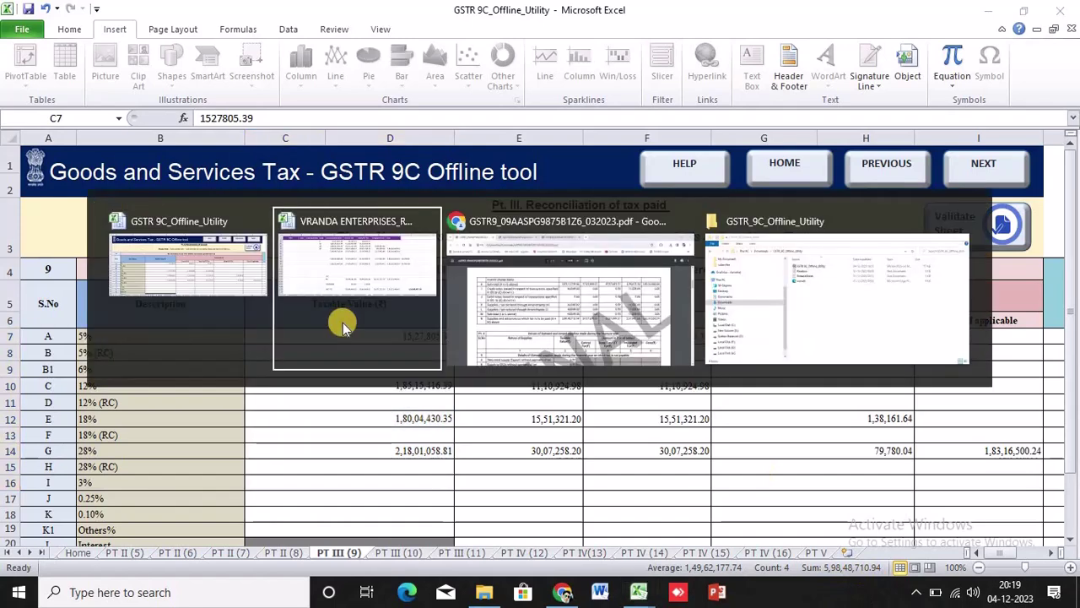
key("alt+Tab")
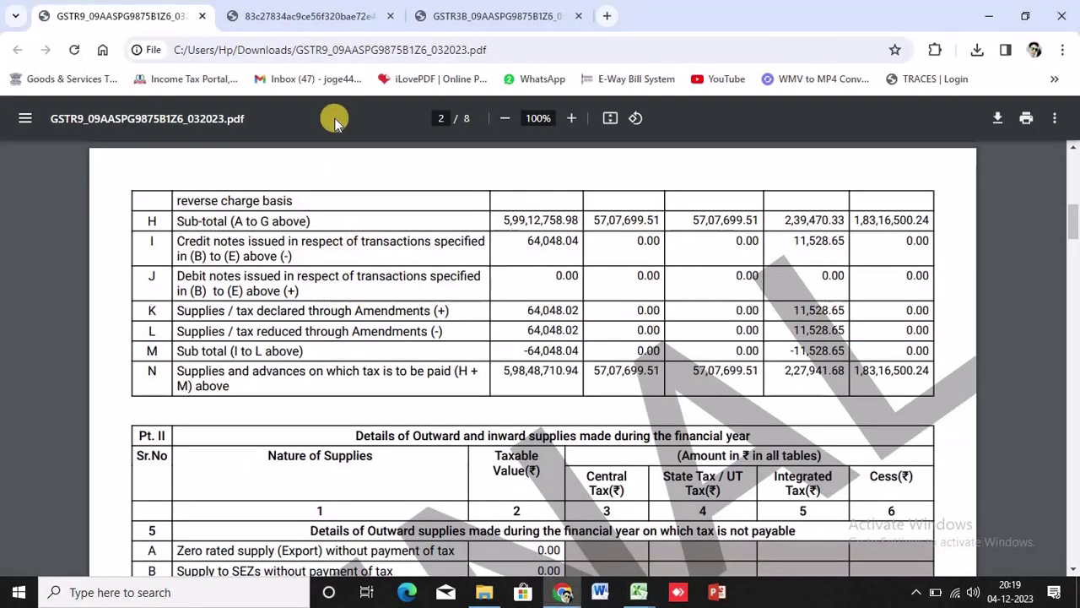
left_click(328, 17)
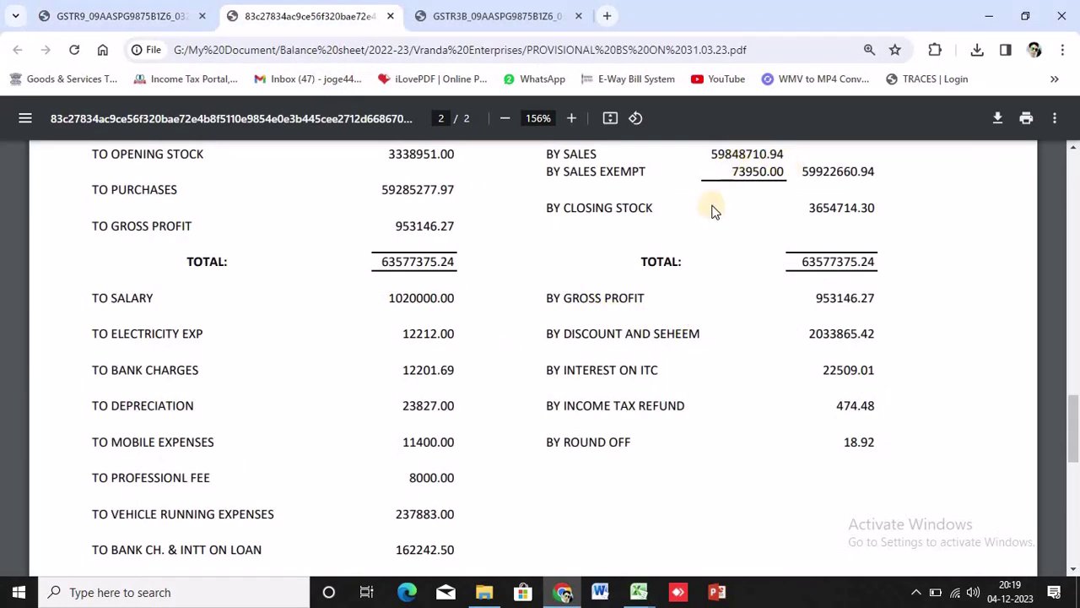
left_click(161, 15)
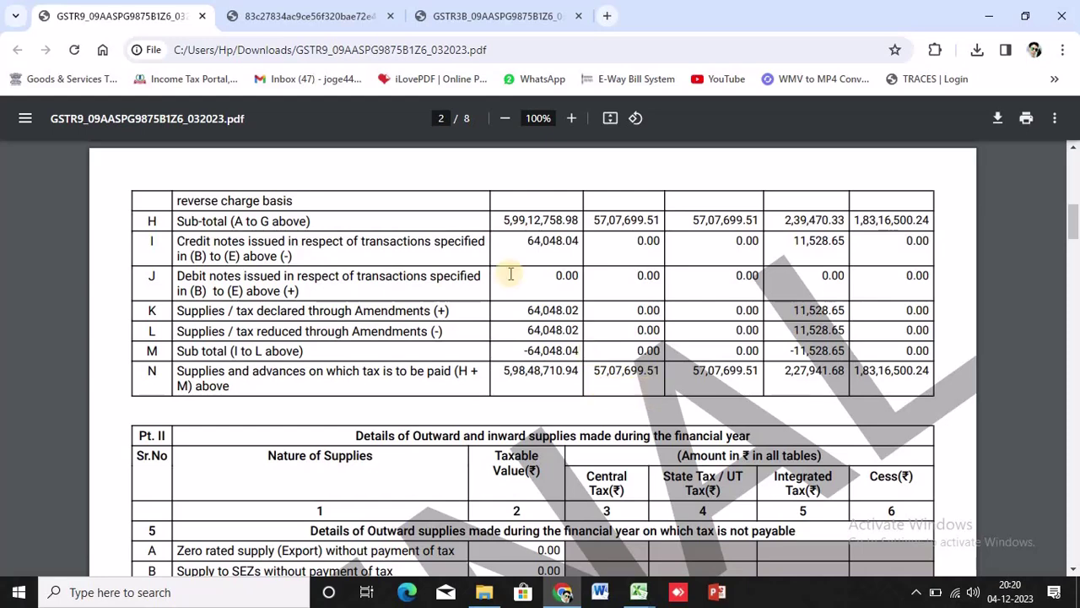
Compare the GSTR-9C workbook's row P tax totals with the HSN sheet's subtotals and row N of the GSTR-9 PDF.
key("alt+Tab")
key("alt+Tab")
key("alt+Tab")
key("alt+Tab")
key("alt+Tab")
scroll(533, 467, "down", 3)
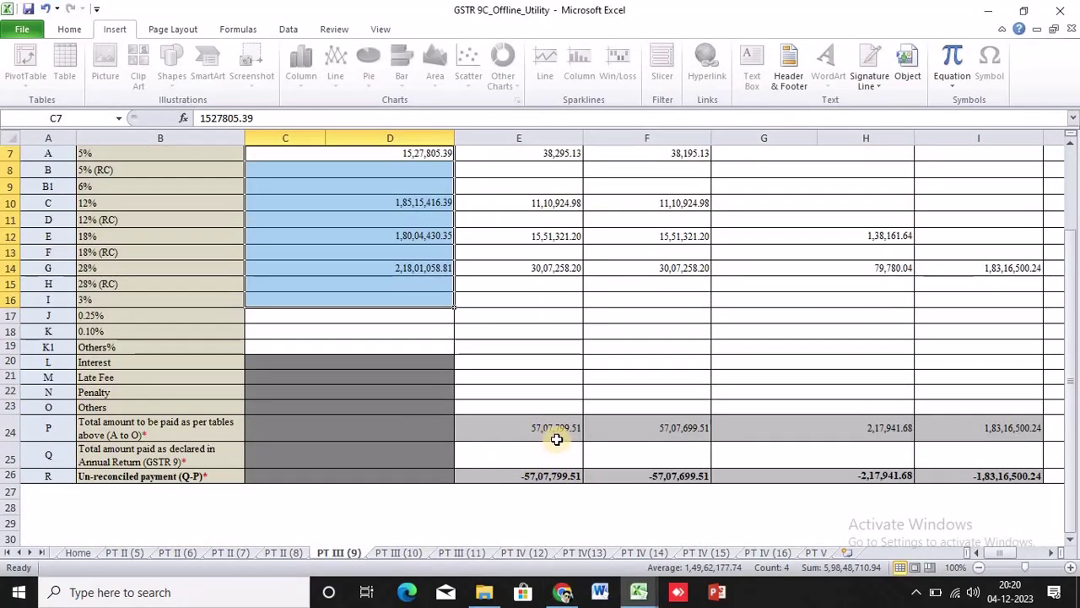
scroll(557, 439, "up", 2)
key("alt+Tab")
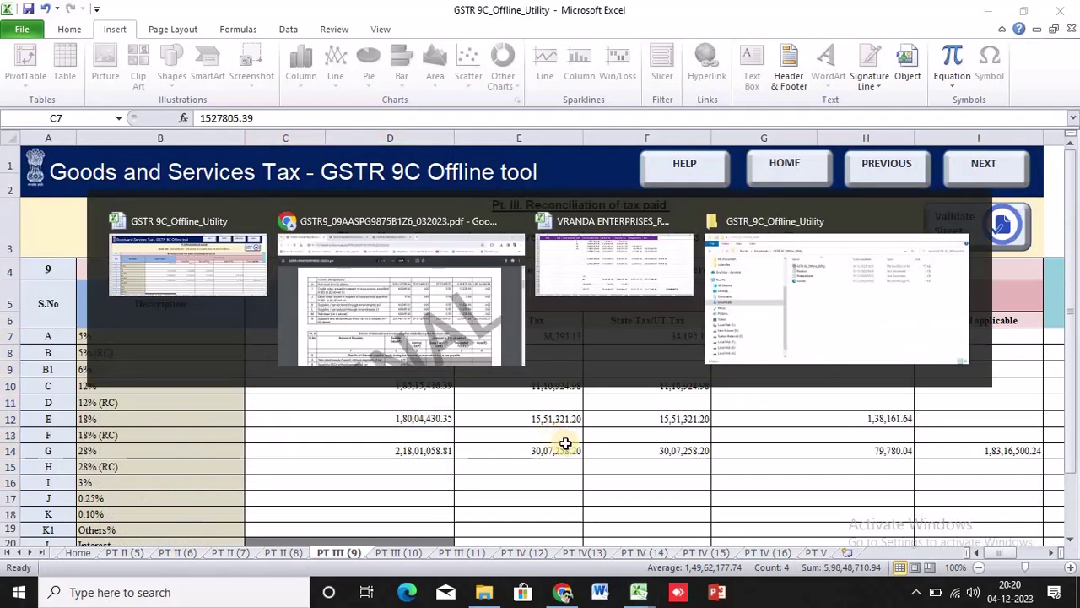
key("alt+Tab")
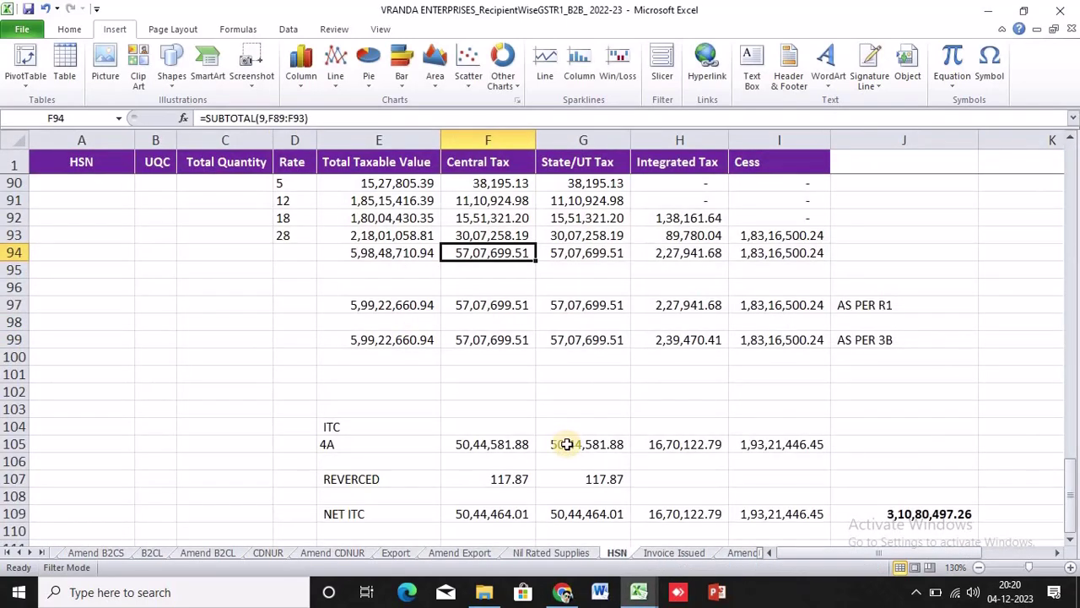
key("alt+Tab")
key("Tab")
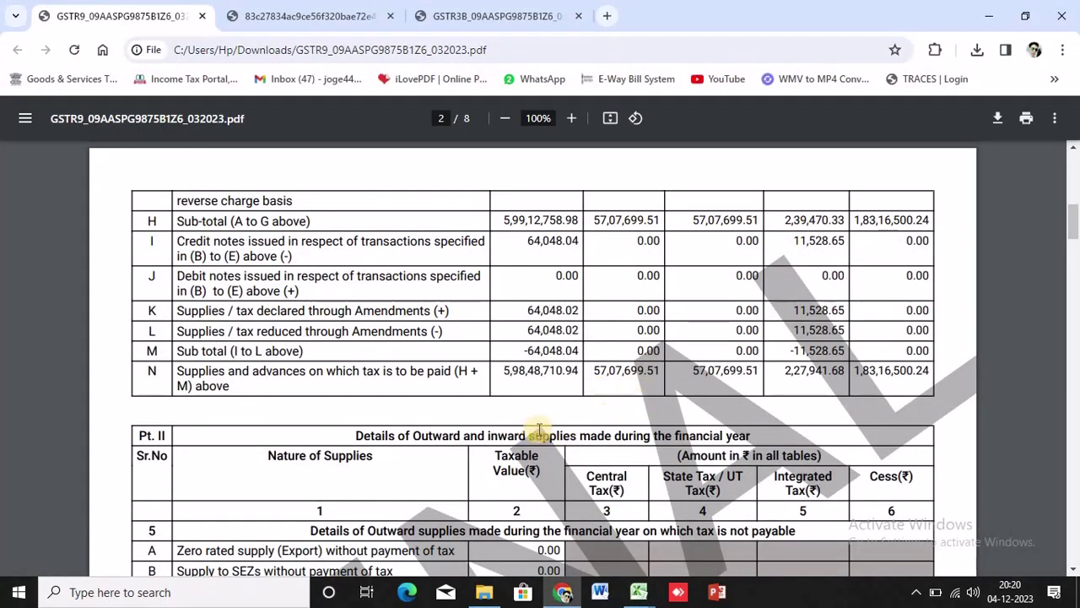
key("alt+Tab")
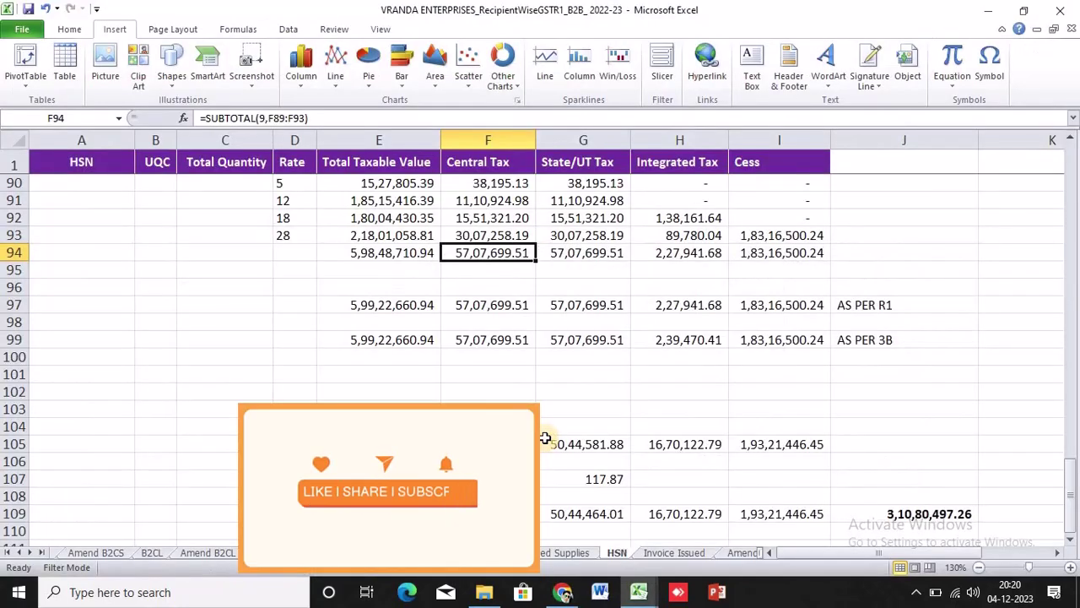
Compare the 28% and 5% central tax amounts in the GSTR-9C workbook with the HSN sheet of the GSTR-1 workbook.
key("alt+Tab")
key("Tab")
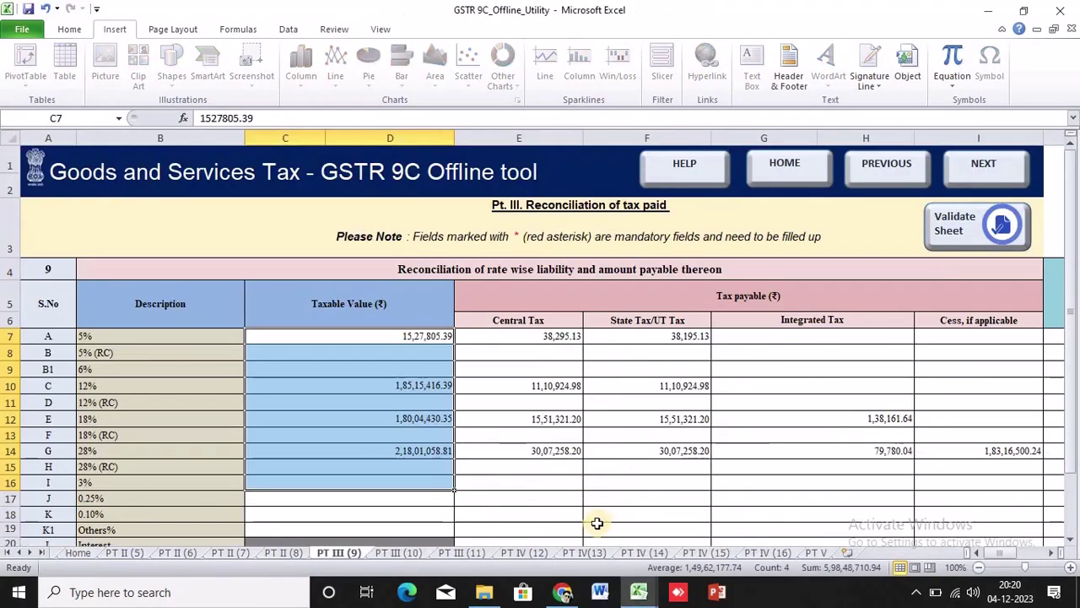
scroll(600, 520, "down", 2)
scroll(540, 380, "up", 1)
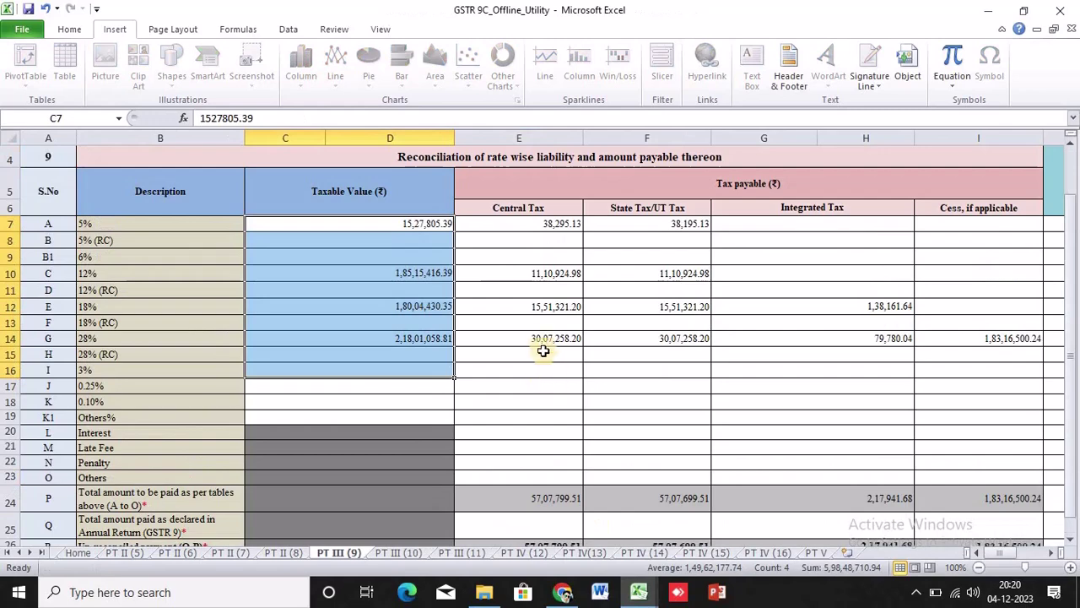
left_click(541, 338)
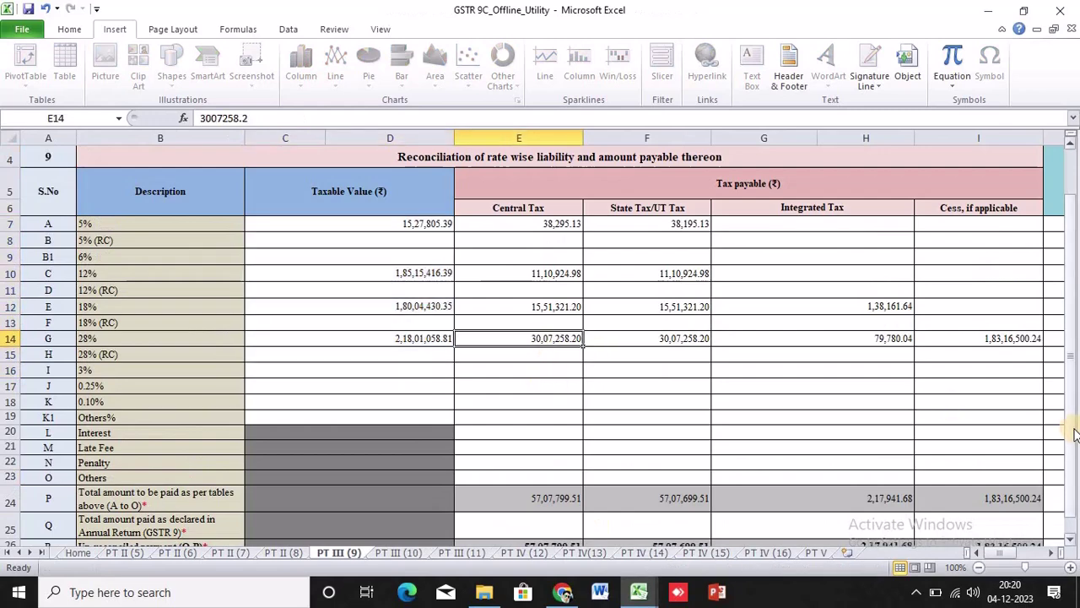
key("alt+Tab")
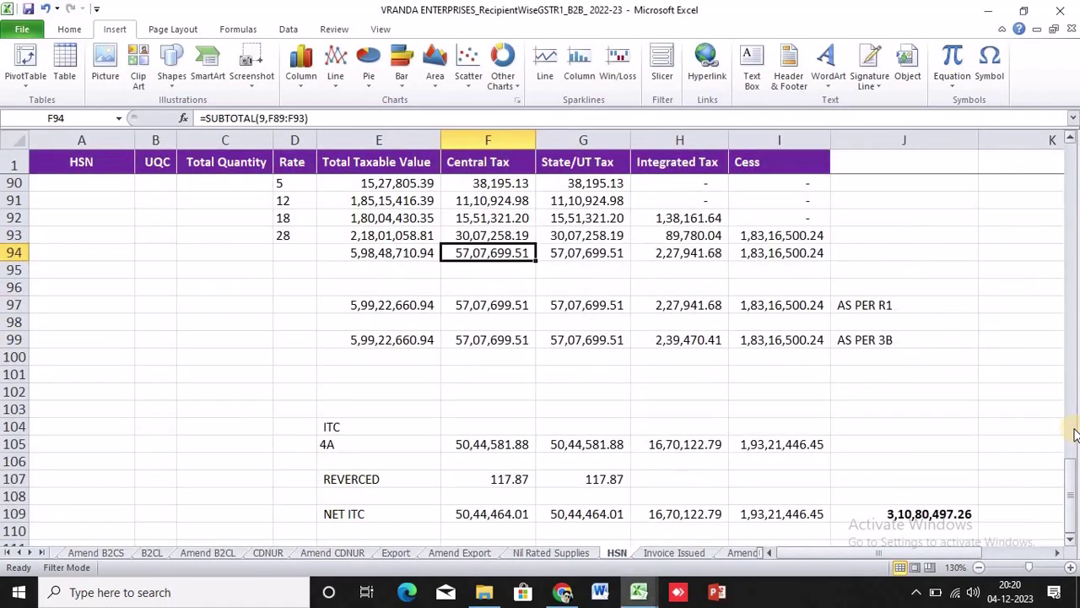
key("Up")
key("Up")
key("Up")
key("Up")
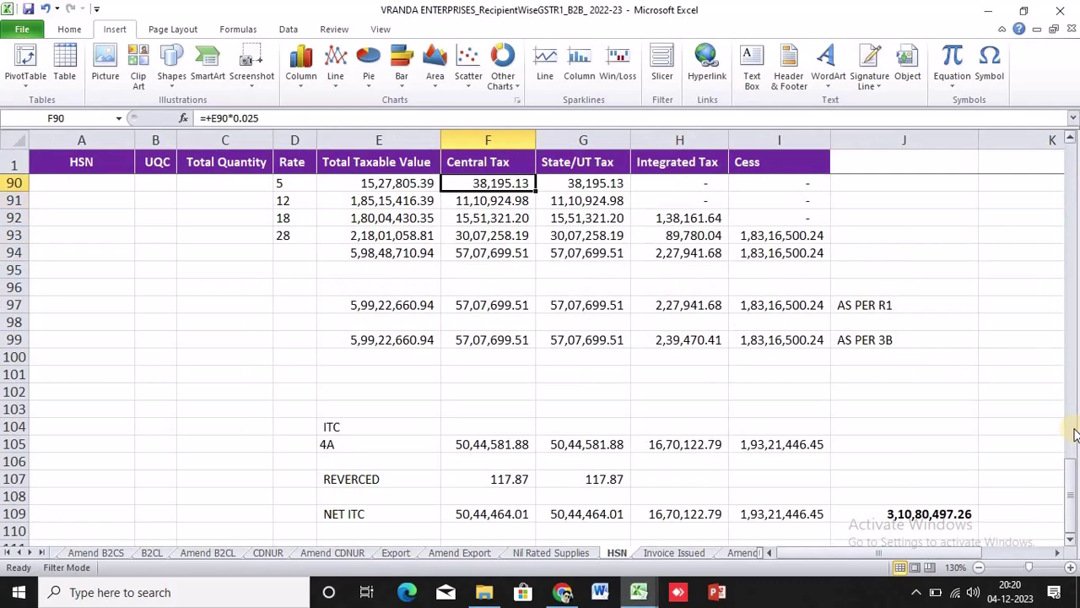
key("ctrl+c")
key("alt+Tab")
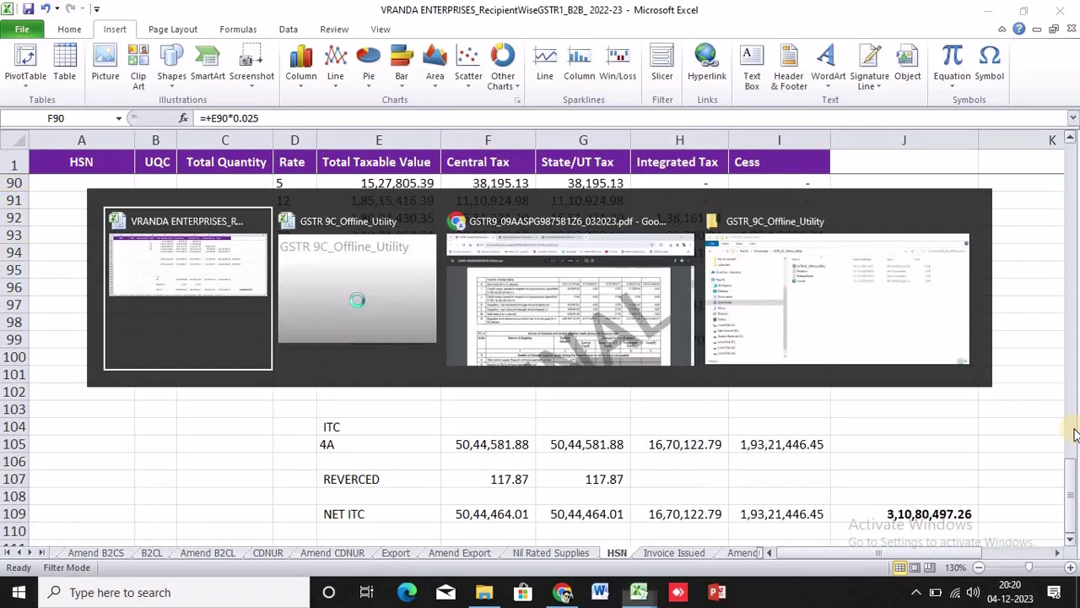
key("Up")
key("Up")
key("Up")
key("Up")
key("Up")
key("Up")
key("Up")
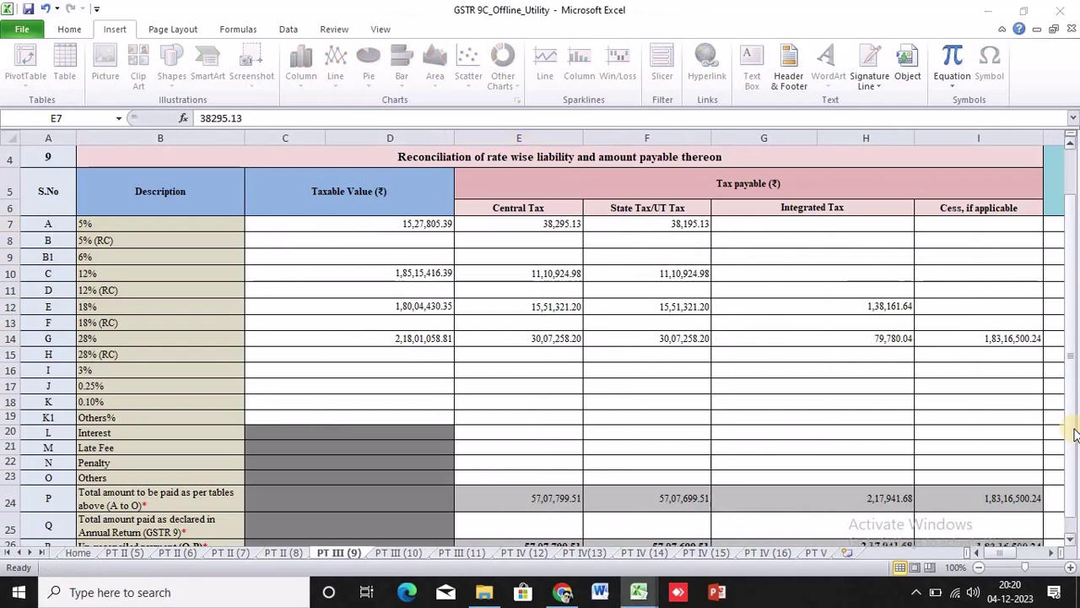
Check the HSN sheet's 12%, 18% and 28% central tax against rows C, E and G of the GSTR-9C workbook.
key("alt+Tab")
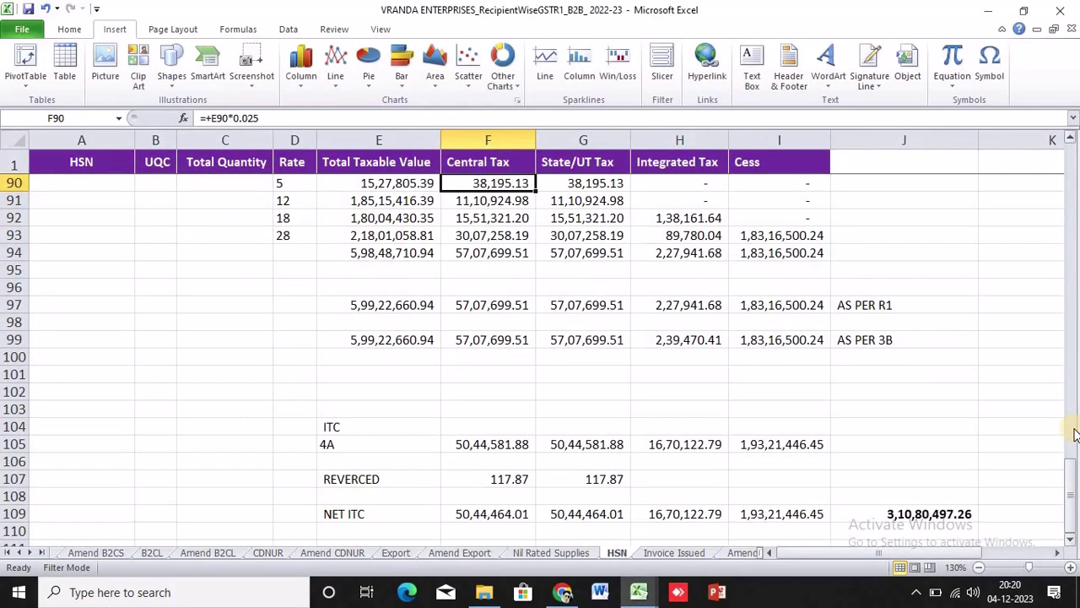
key("Down")
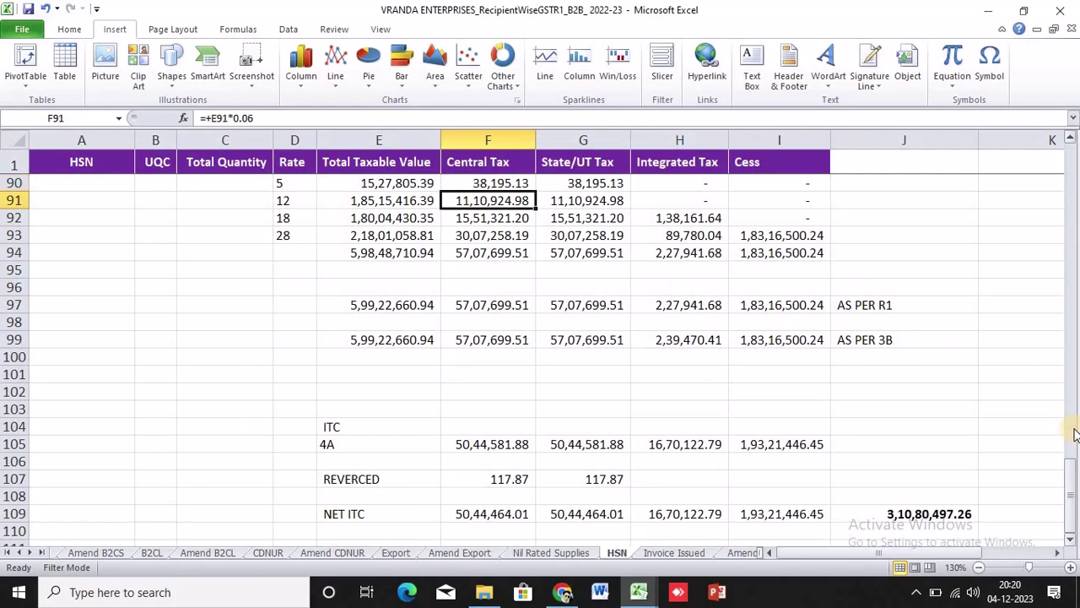
key("Down")
key("alt+Tab")
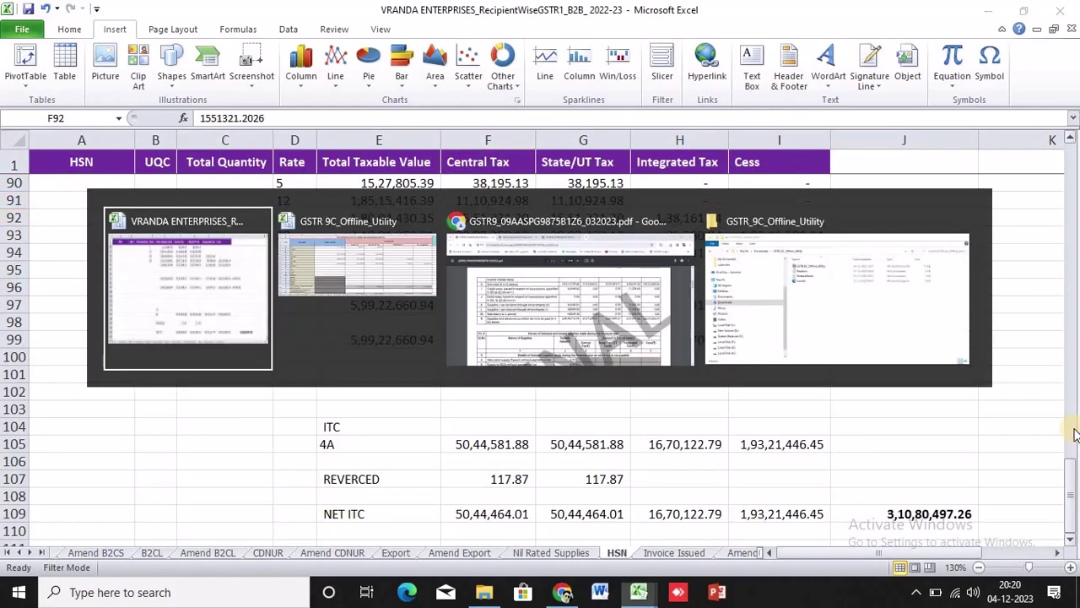
key("alt+Tab")
key("alt+Tab")
key("alt+Tab")
key("alt+Tab")
key("alt+Tab")
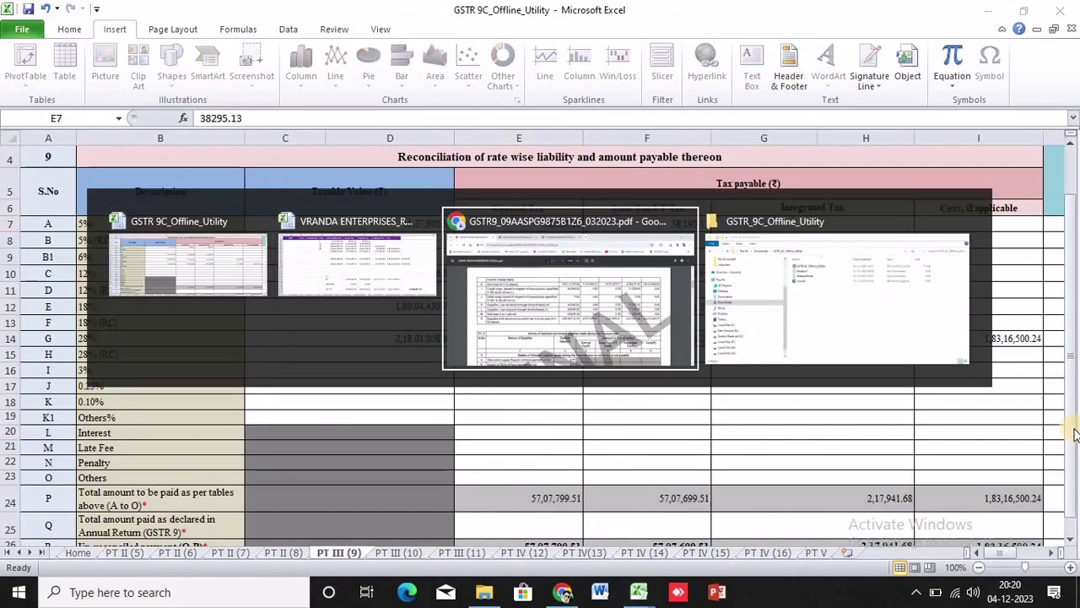
key("Down")
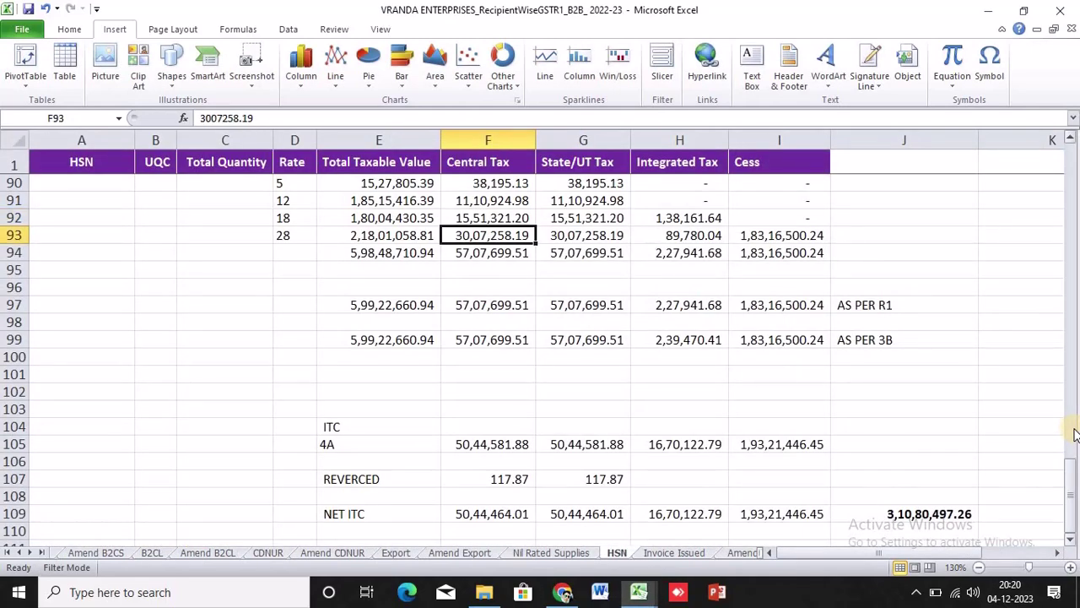
key("alt+Tab")
key("Down")
key("Down")
key("Down")
key("Down")
key("Down")
key("Down")
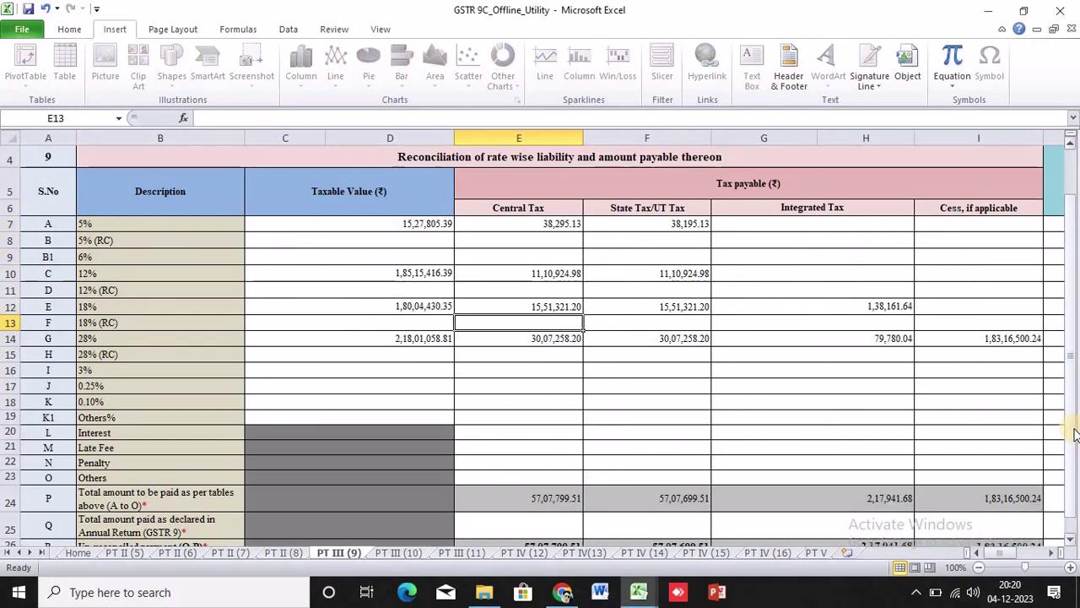
key("Down")
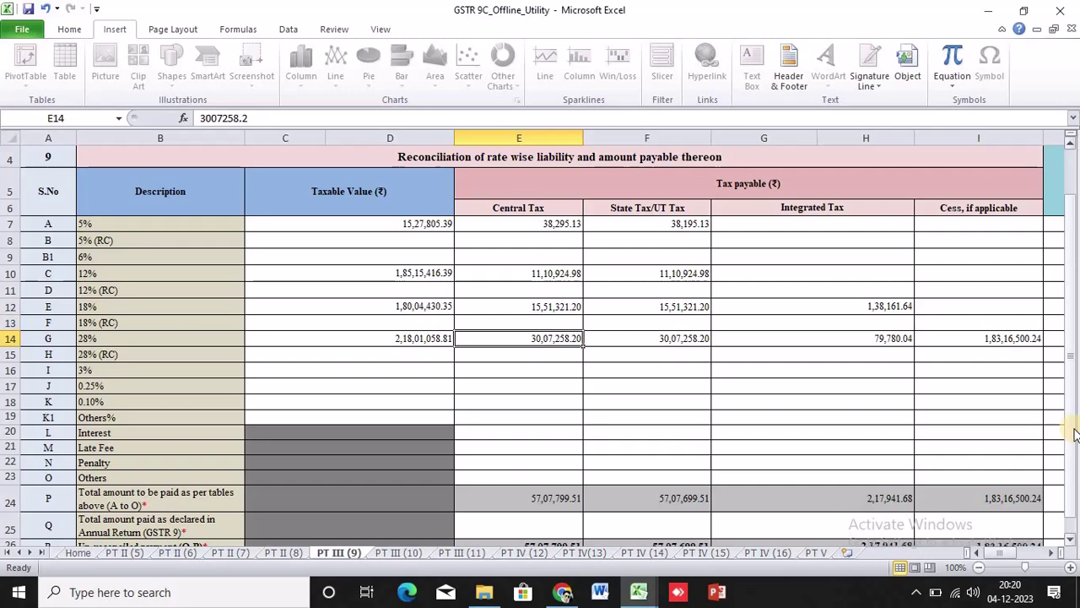
Change the 5% central tax in row A to 38195.13.
key("Up")
key("Up")
key("Up")
key("Up")
key("Up")
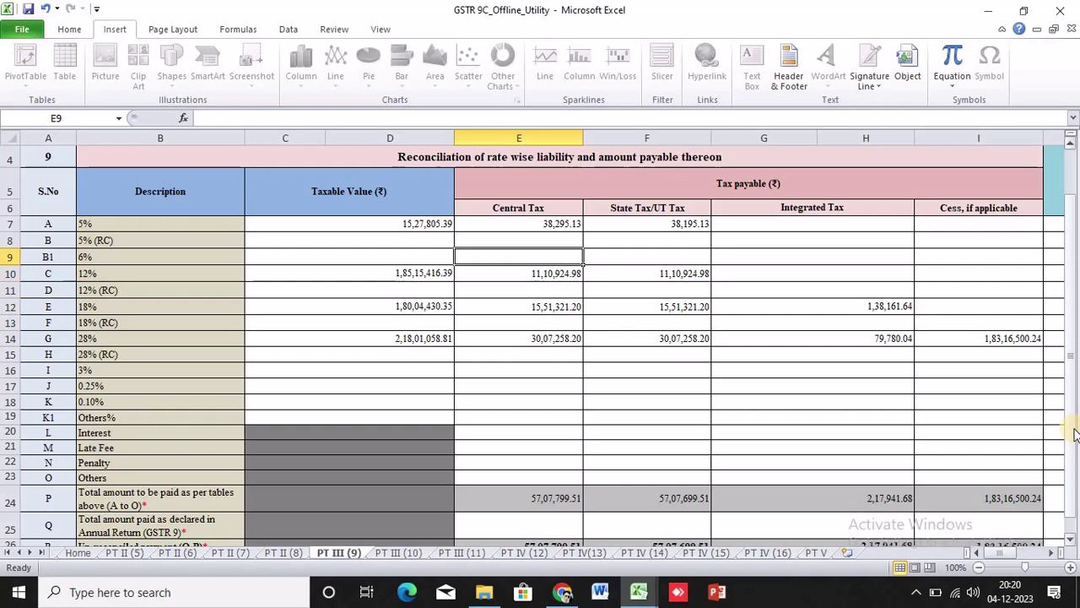
key("Up")
key("Up")
key("F2")
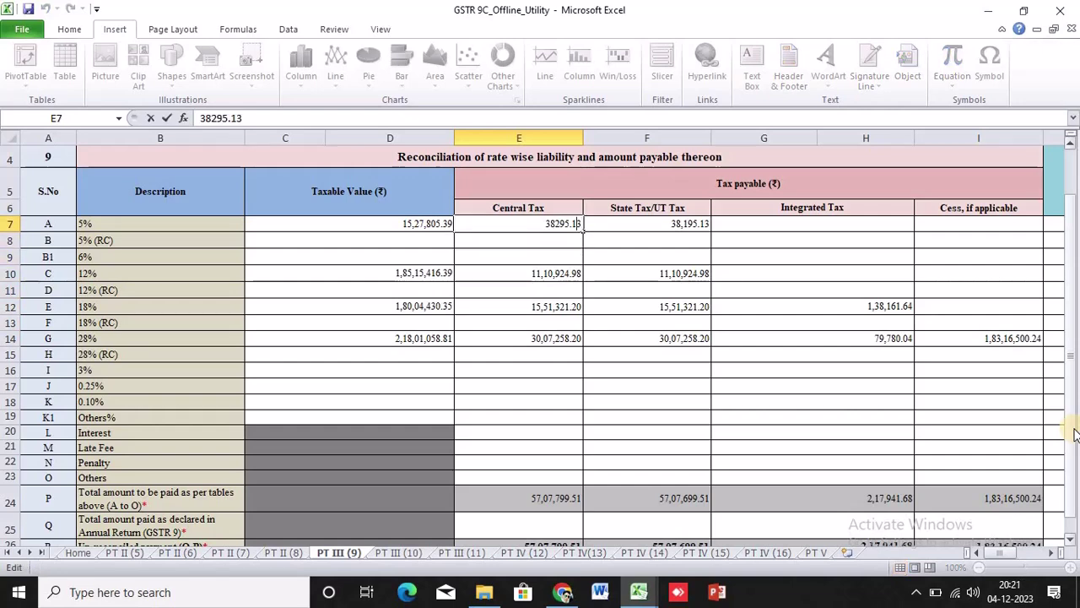
key("BackSpace")
key("Return")
key("Right")
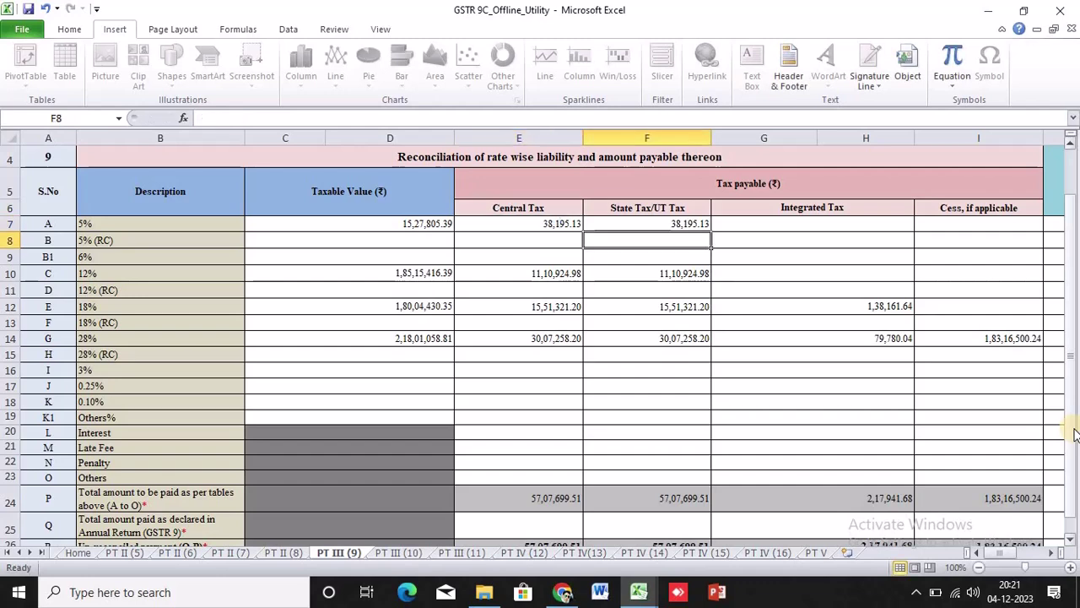
Switch to Chrome and look up the tax amounts in the Total Turnover row N of the GSTR-9 PDF.
scroll(914, 545, "down", 1)
scroll(509, 362, "down", 2)
left_click(516, 361)
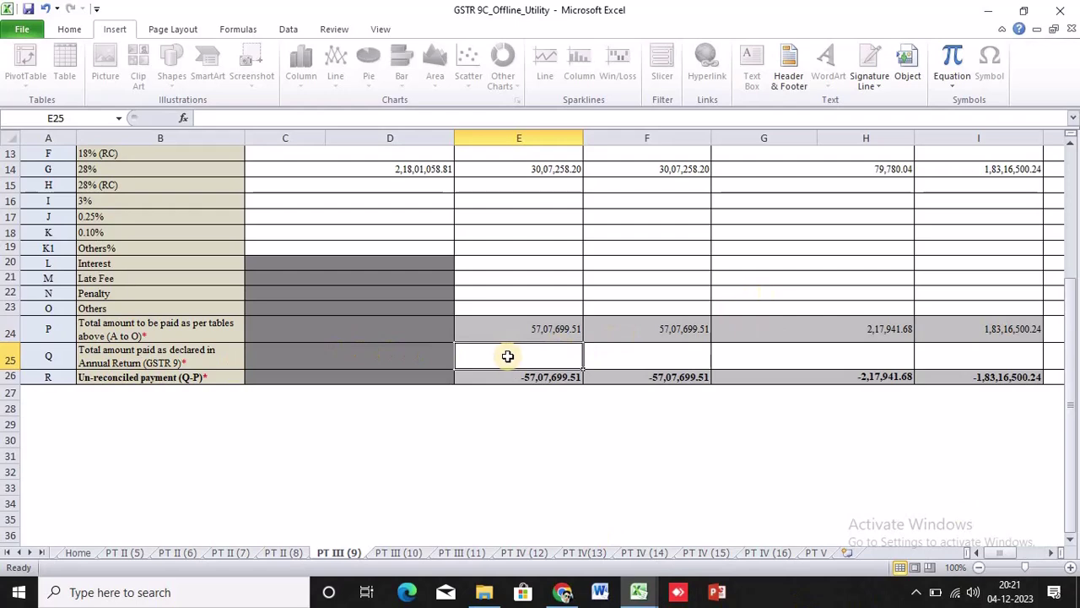
scroll(507, 356, "up", 1)
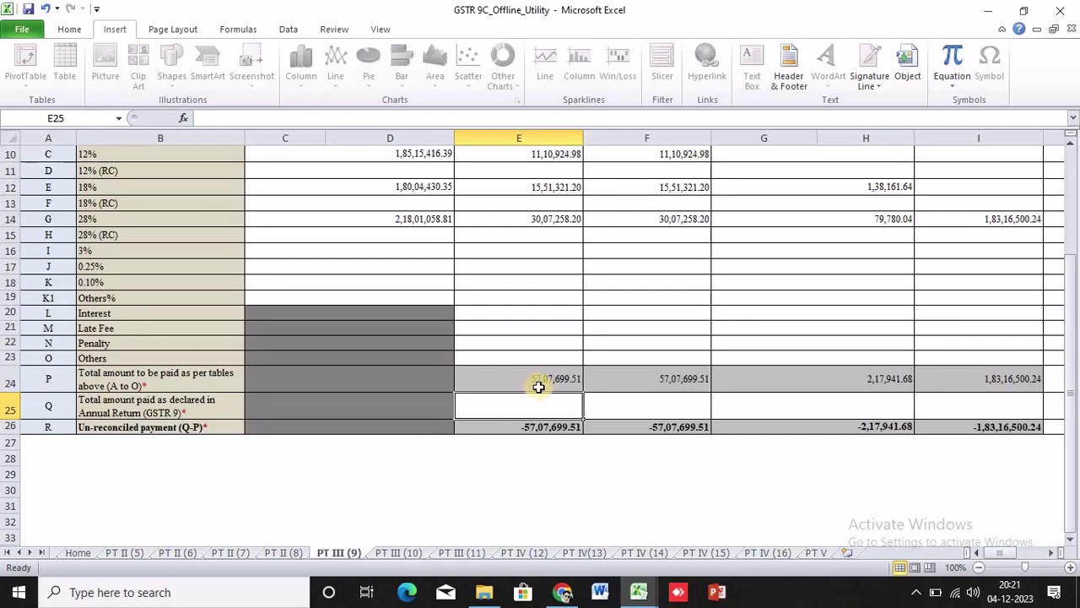
key("alt+Tab")
left_click(547, 363)
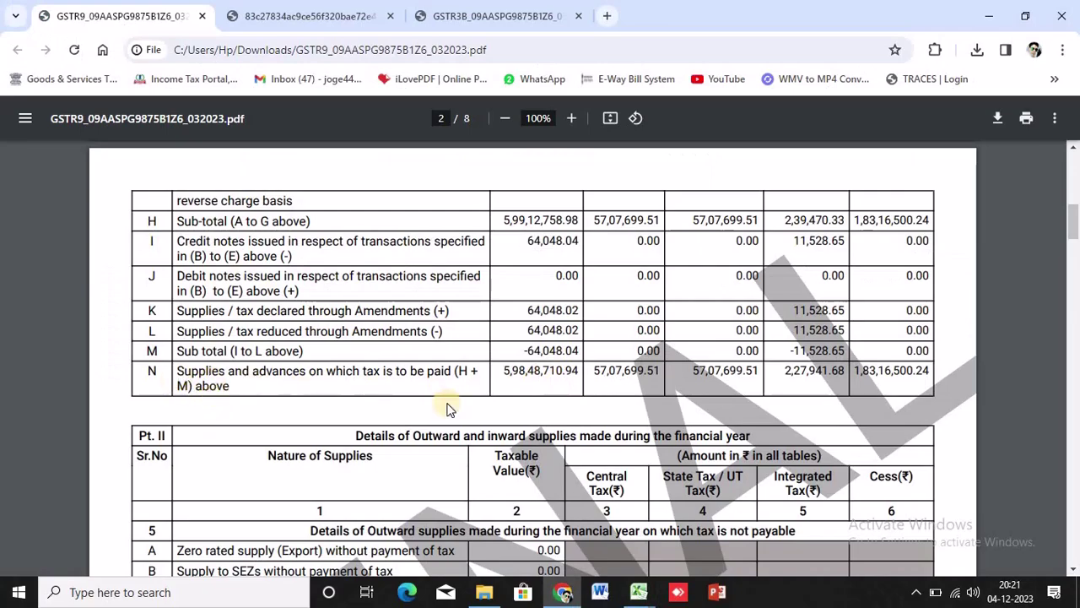
scroll(629, 364, "down", 10)
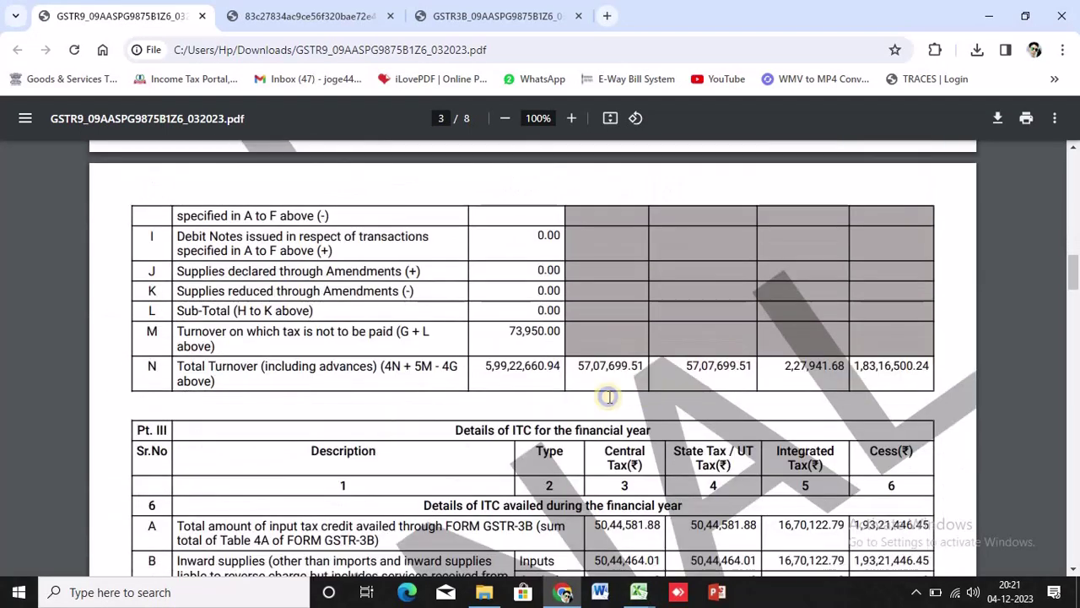
right_click(376, 365)
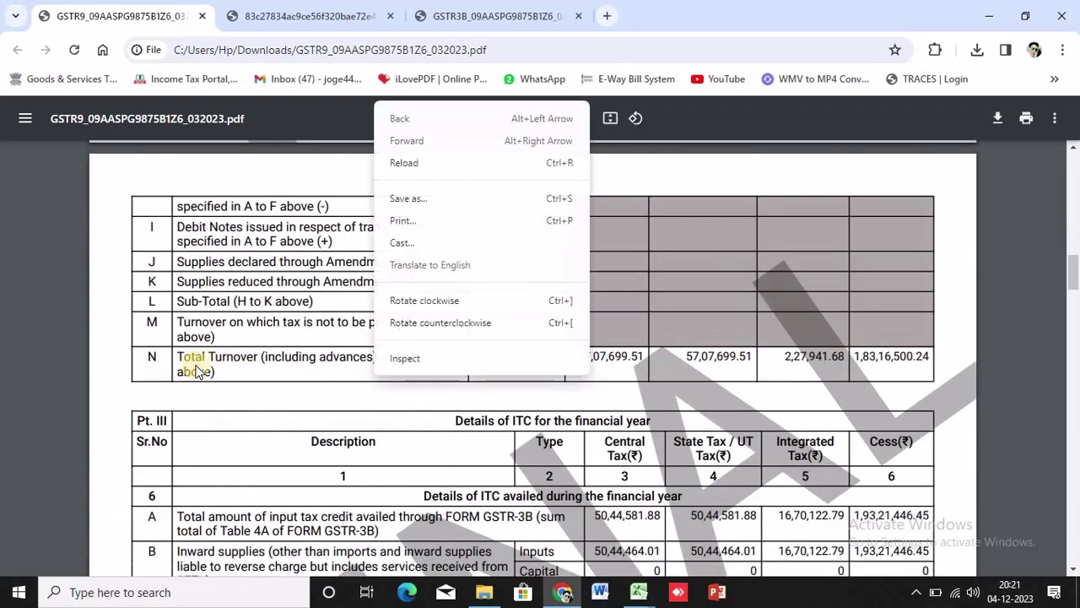
scroll(160, 367, "down", 3)
scroll(405, 419, "up", 2)
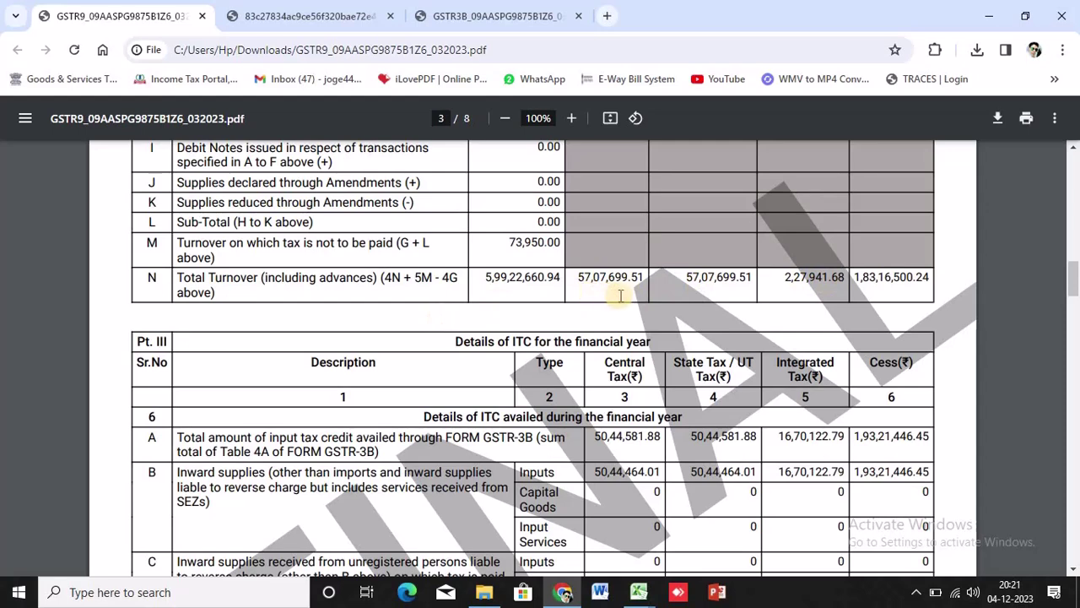
Return to the GSTR-9C workbook and enter 5707699.51 as both central tax and state tax in row Q.
key("alt+Tab")
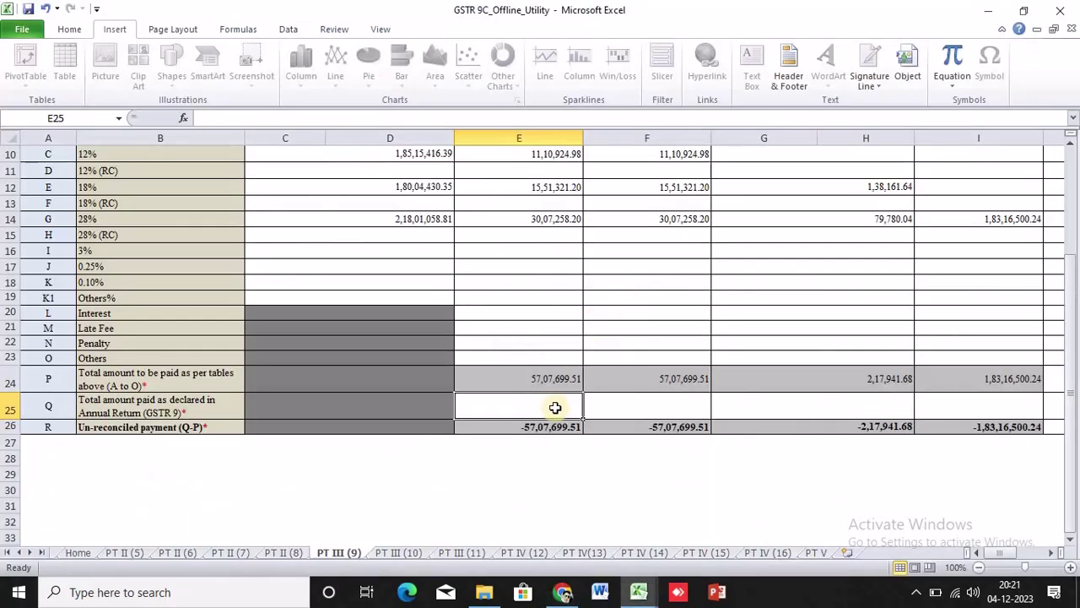
type("5707699.51")
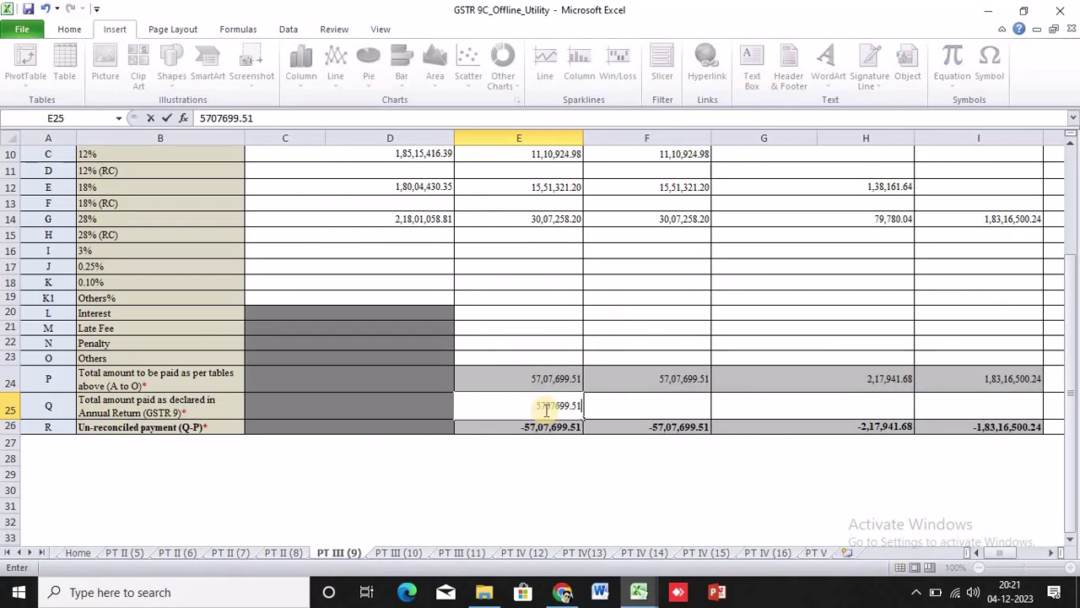
key("Tab")
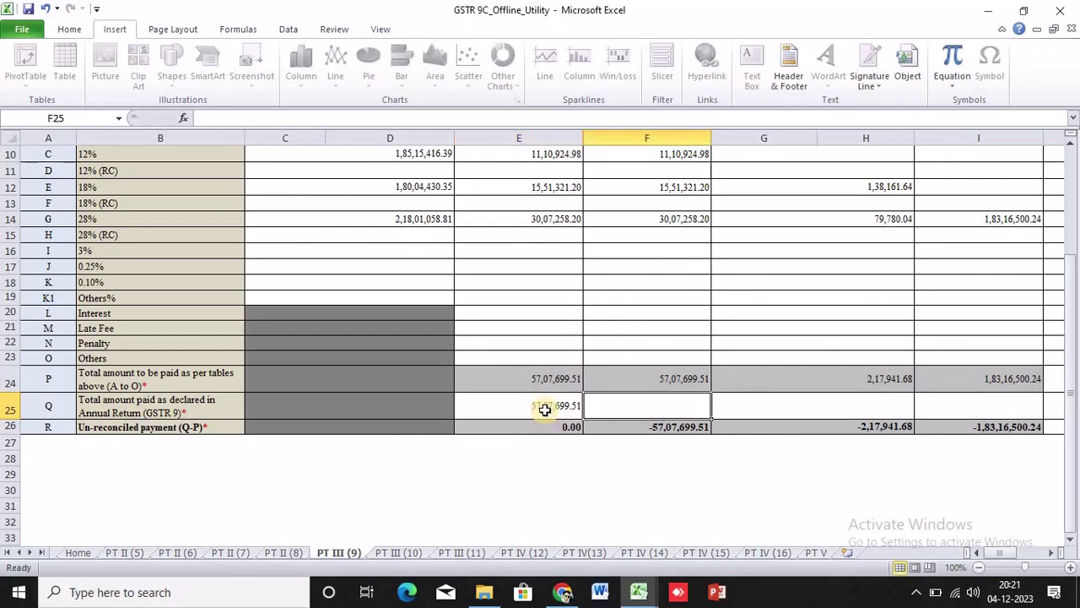
type("57,07,699")
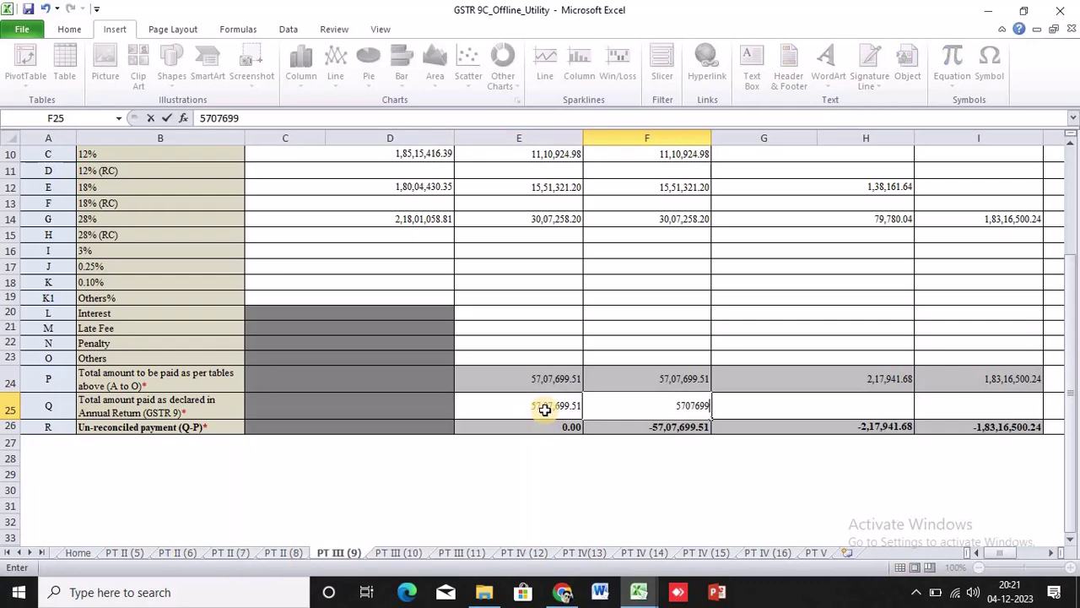
type(".51")
key("Tab")
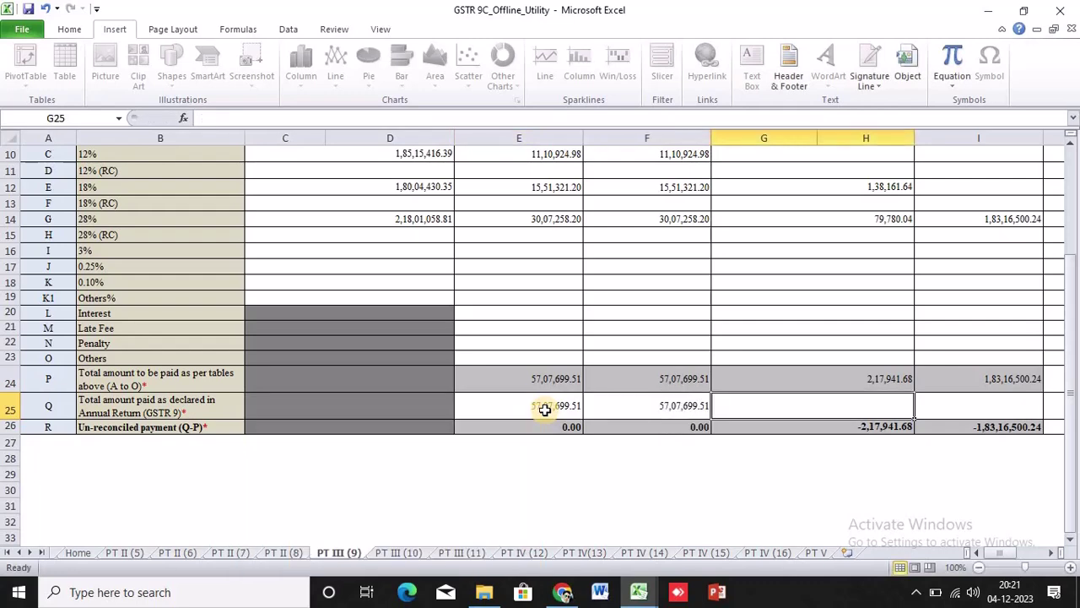
Recheck the integrated tax in the GSTR-9 PDF's row N and enter 227941.68 as the integrated tax paid in row Q.
key("alt+Tab")
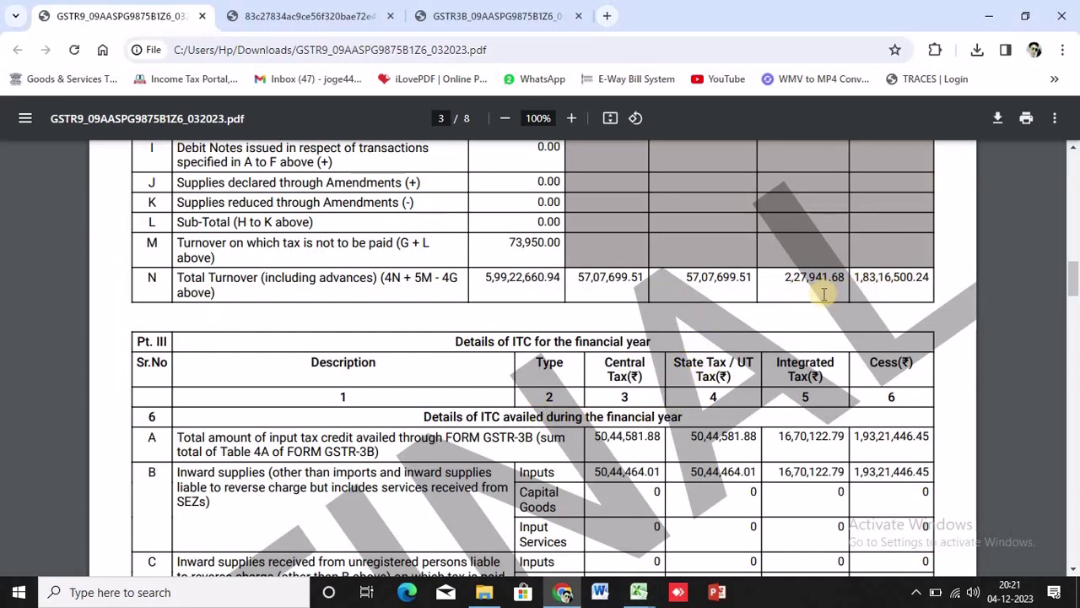
key("alt+Tab")
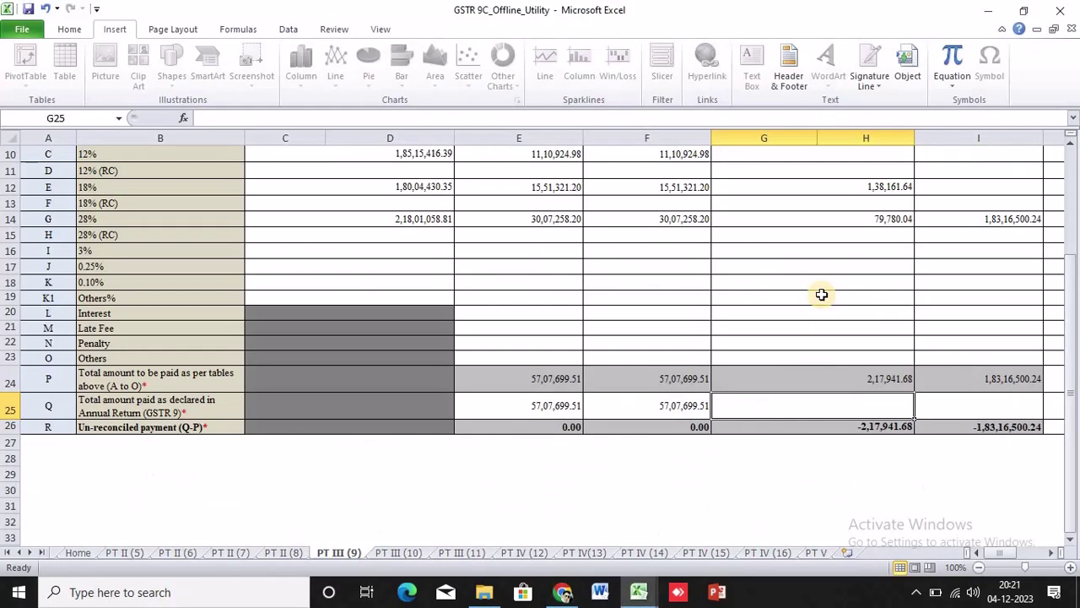
key("alt+Tab")
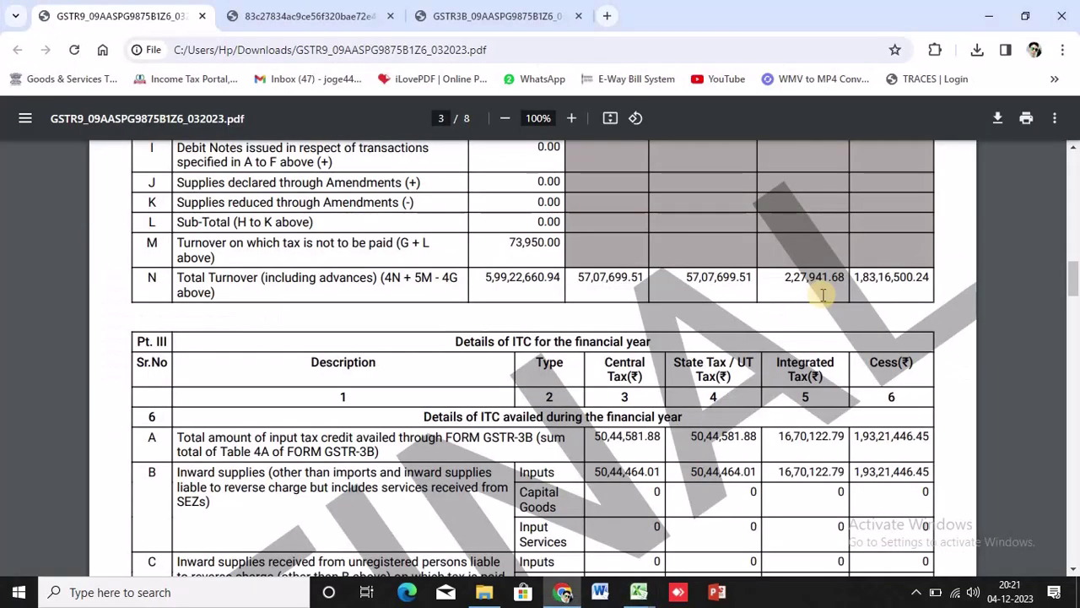
key("alt+Tab")
scroll(825, 299, "up", 3)
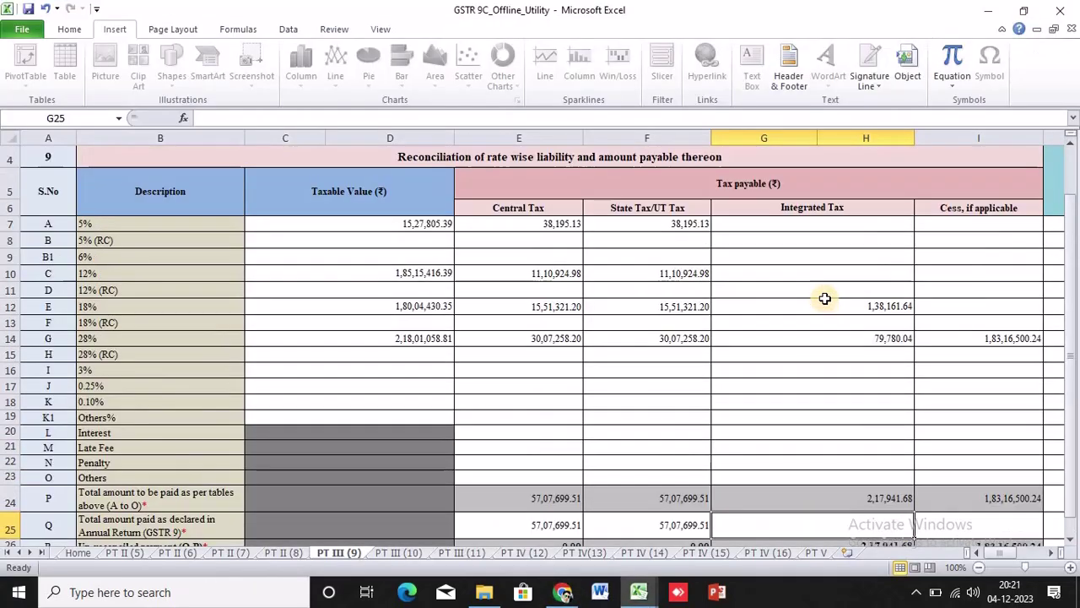
scroll(846, 369, "down", 3)
type("2279")
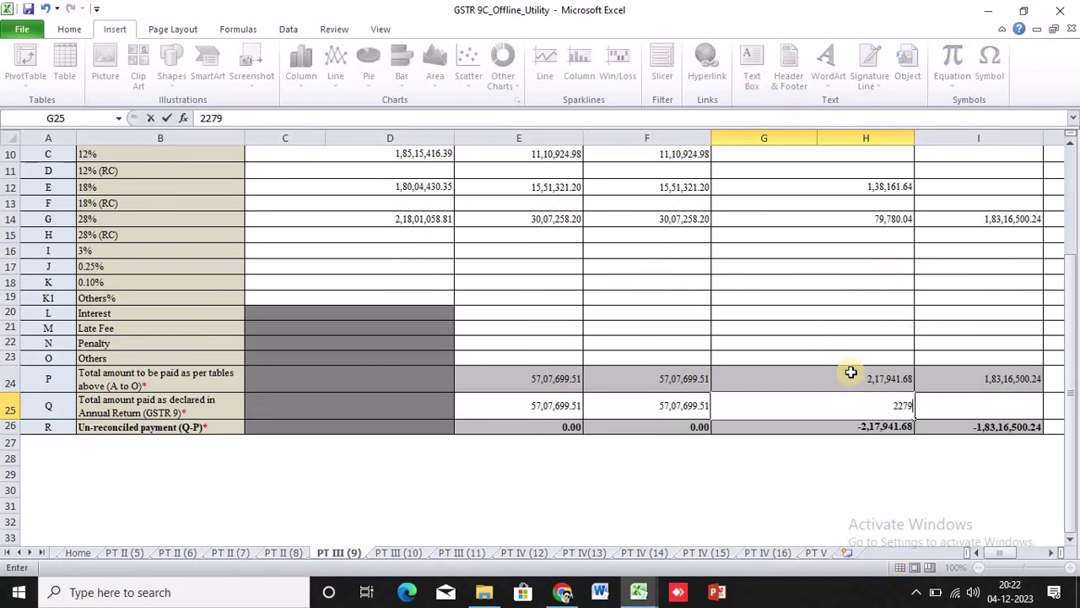
type("41.+6")
type("68")
key("Tab")
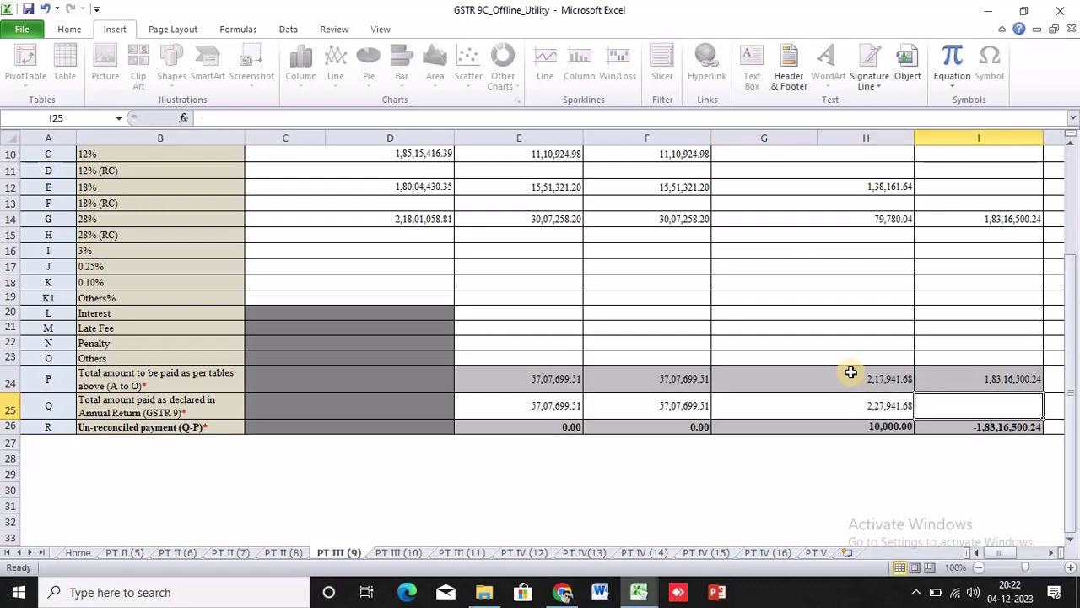
Look up the cess in row N of the GSTR-9 PDF in Chrome and enter 18316500.24 as the cess paid in row Q of the GSTR-9C workbook.
key("alt+Tab")
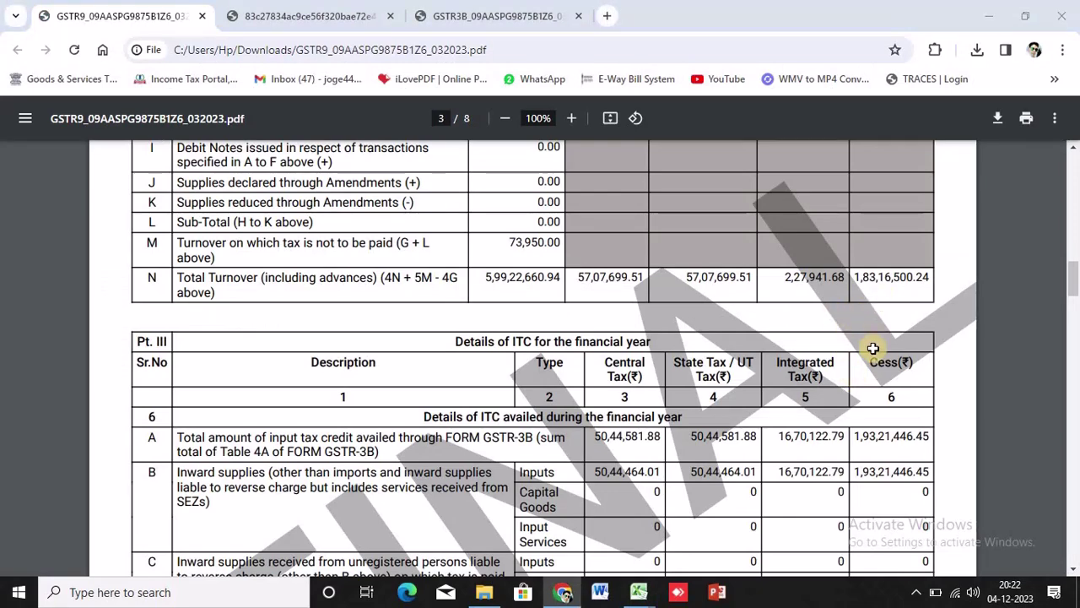
key("alt+Tab")
type("1,")
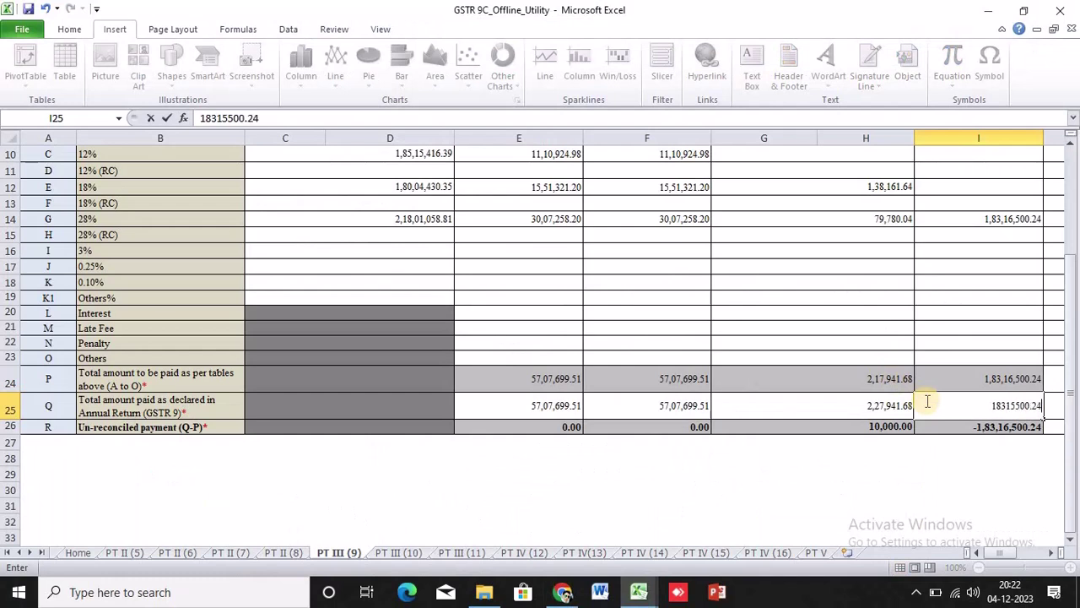
type("83,15,500.24")
key("Return")
left_click(951, 411)
double_click(952, 411)
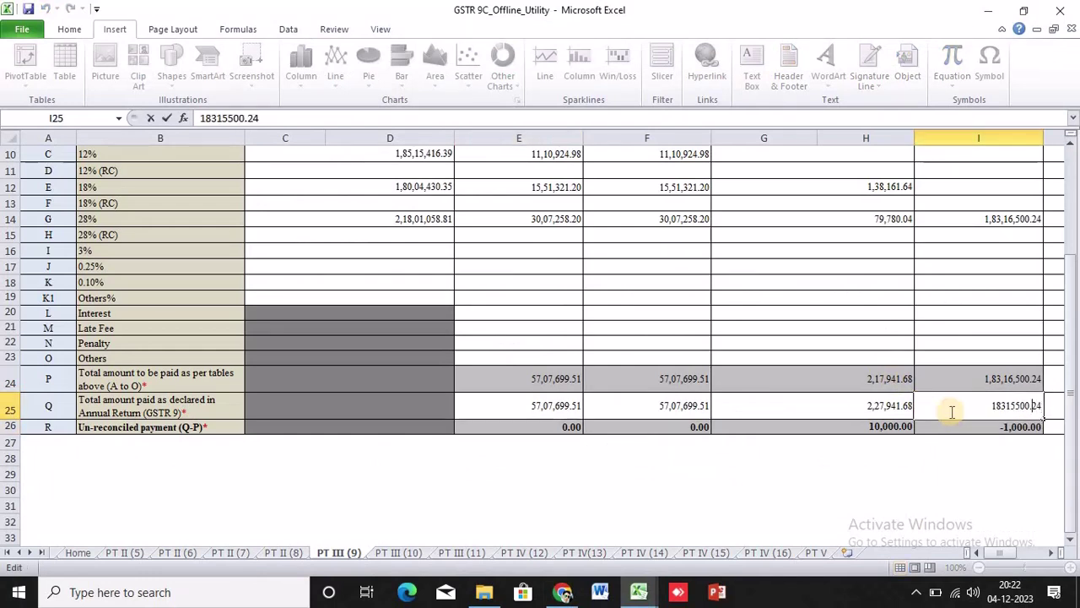
type("6")
key("Return")
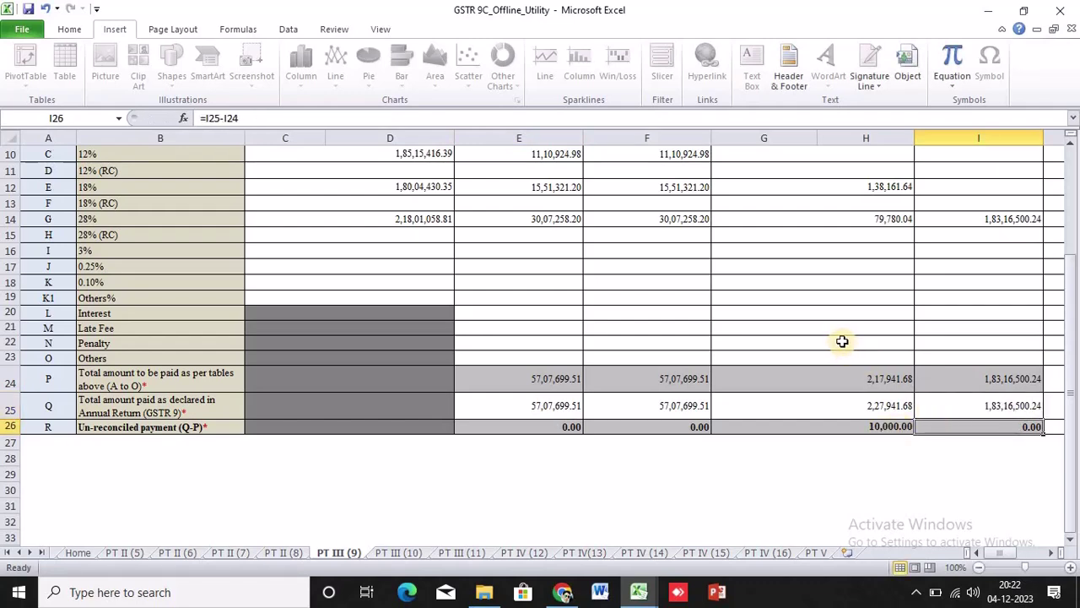
Switch to the VRANDA ENTERPRISES GSTR-1 workbook and check the rate-wise integrated tax amounts on the HSN sheet.
scroll(842, 342, "up", 2)
key("alt+Tab")
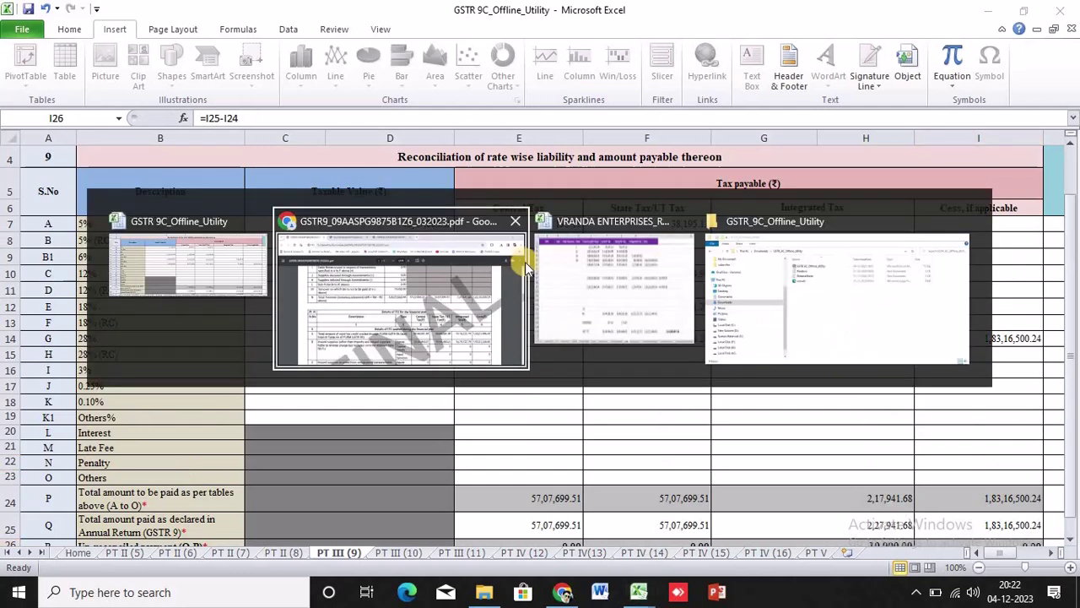
left_click(687, 333)
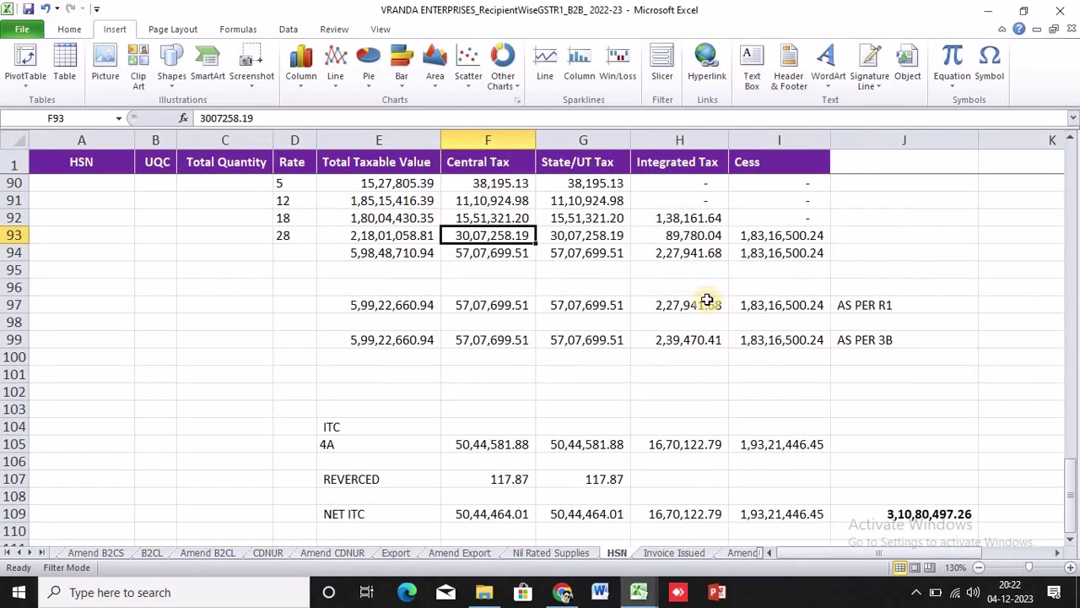
left_click(686, 284)
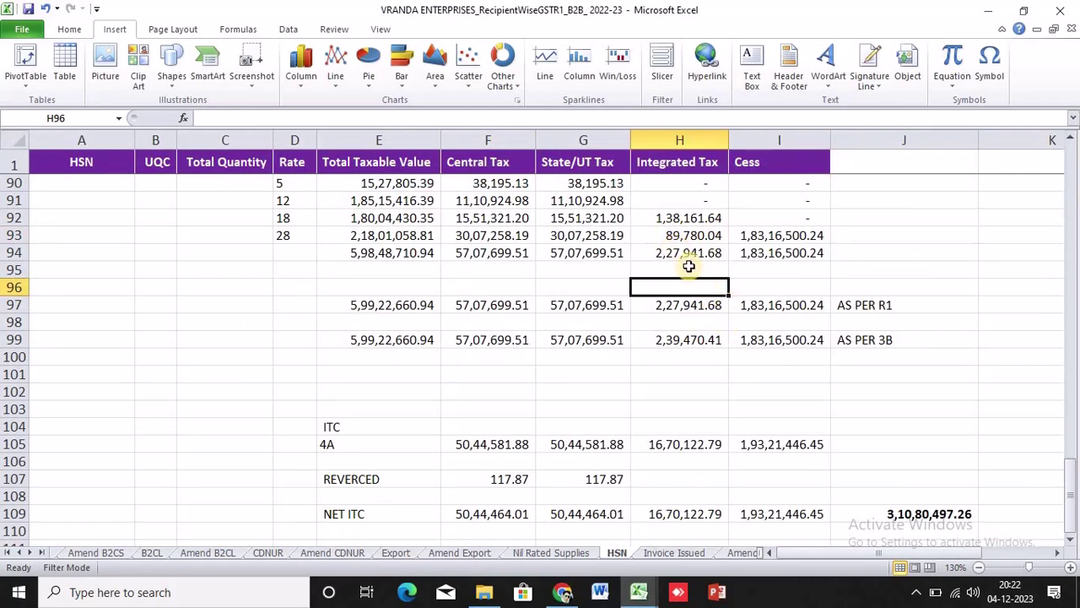
Return to the GSTR-9C workbook and set the 28% integrated tax in row G to 89780.04.
key("alt+Tab")
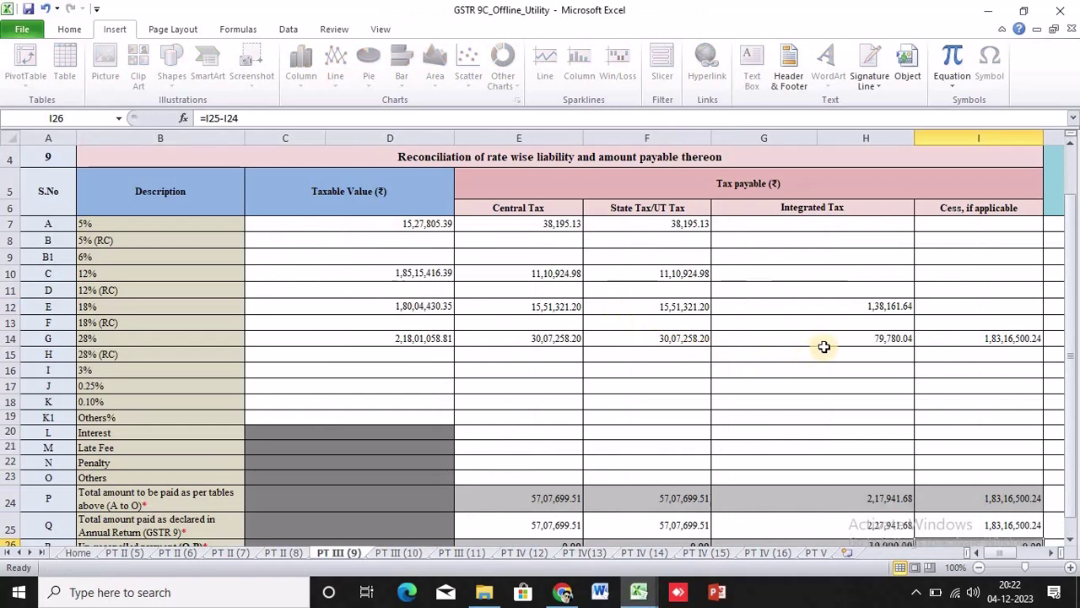
left_click(823, 342)
key("F2")
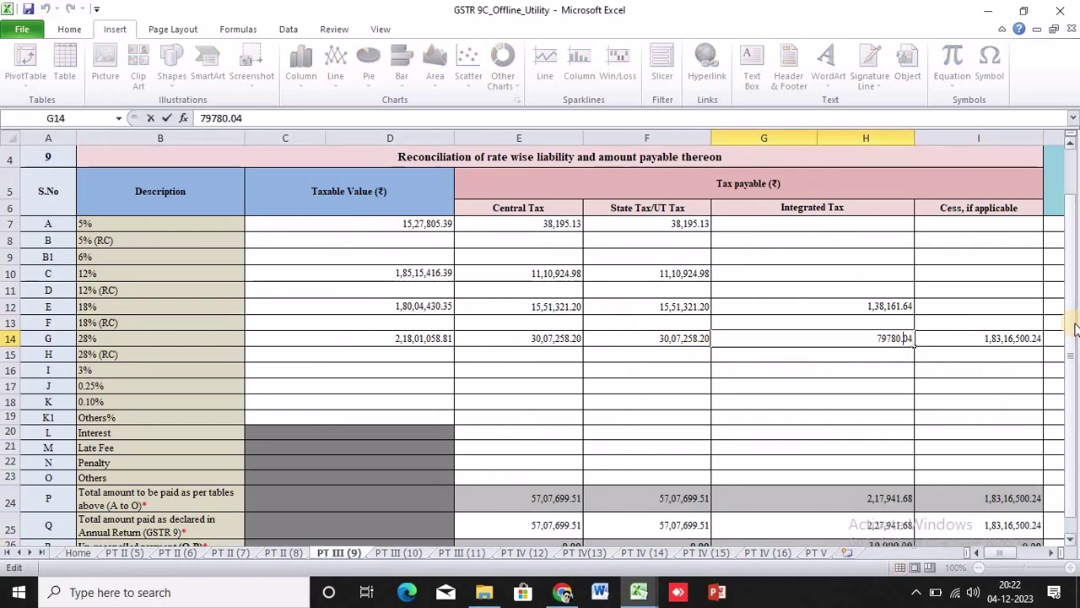
key("BackSpace")
type("8")
key("Return")
scroll(1068, 332, "down", 3)
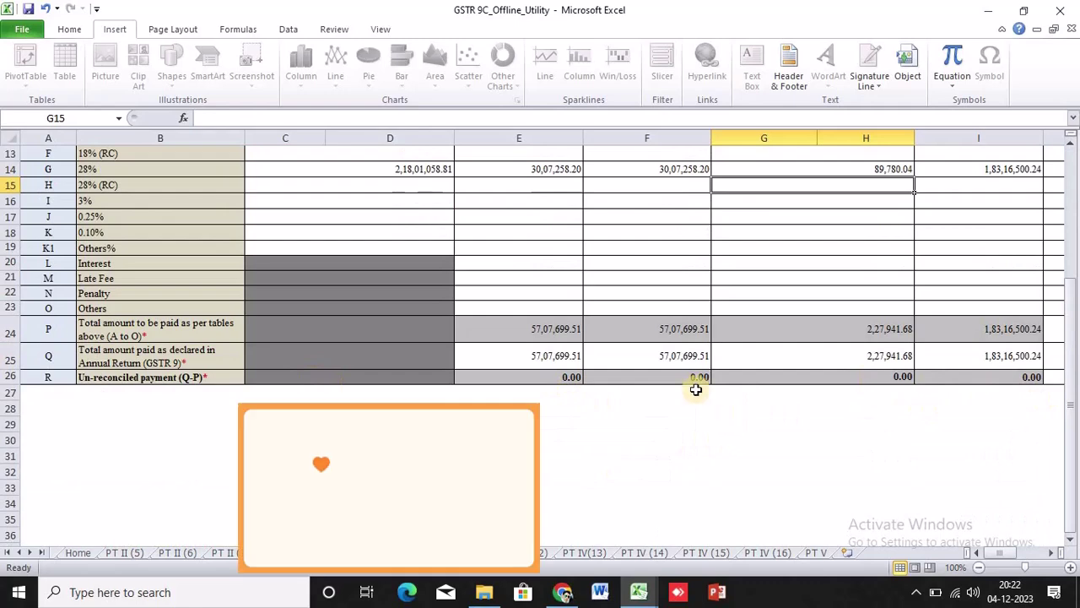
Validate the PT III (9) sheet and recheck its un-reconciled payment amounts in row R.
scroll(692, 387, "up", 4)
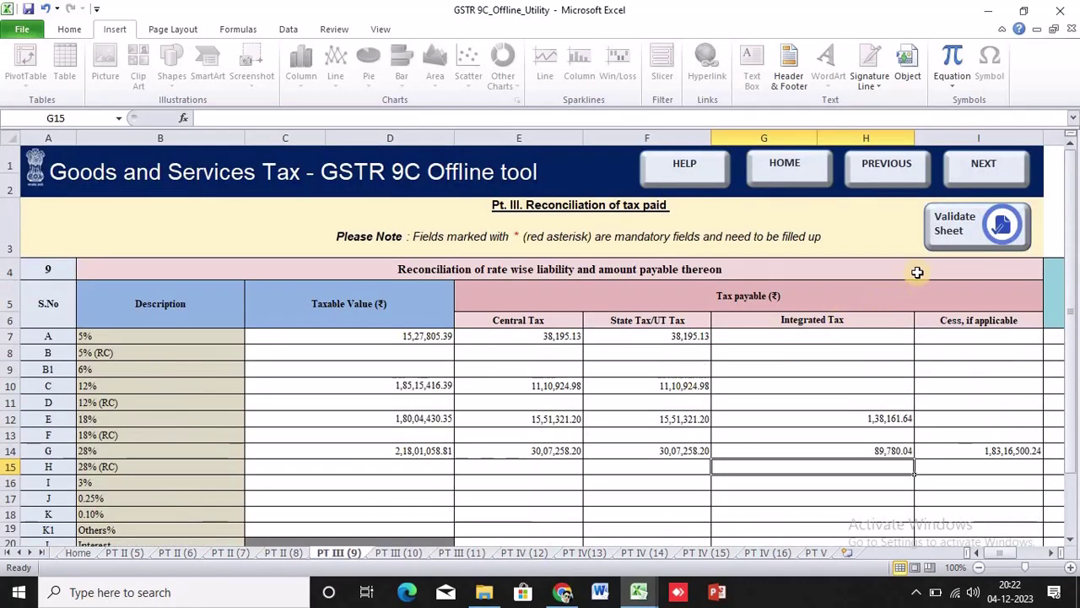
left_click(952, 226)
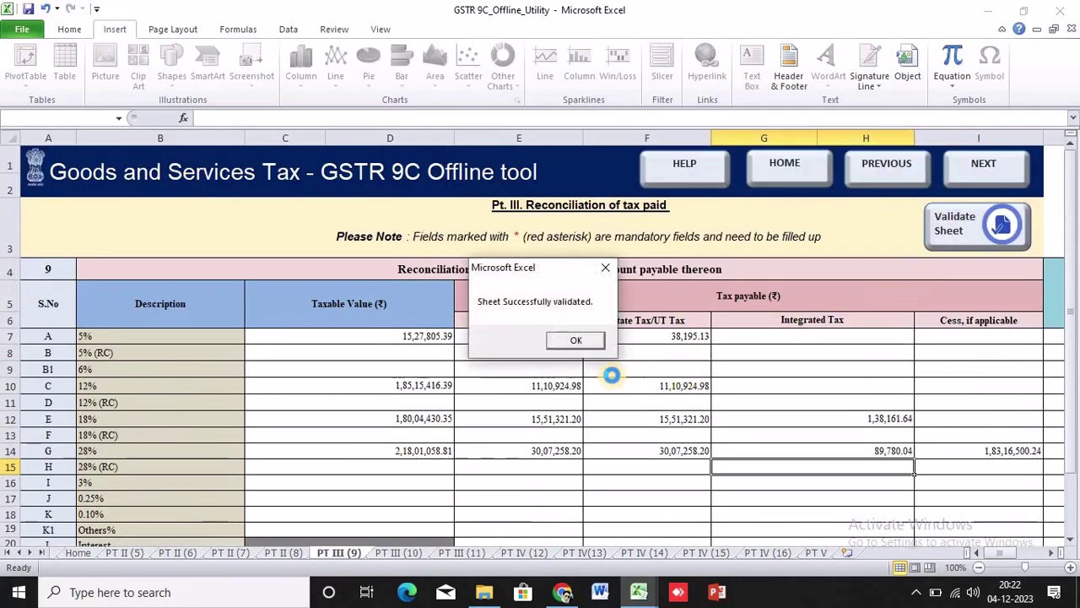
left_click(575, 339)
scroll(374, 448, "down", 2)
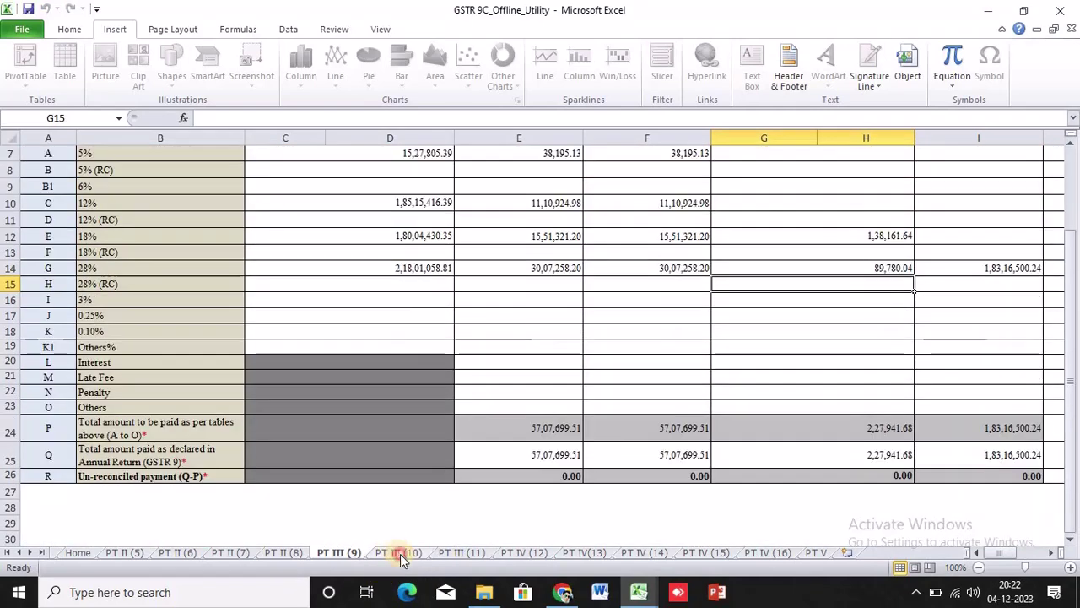
left_click(395, 552)
left_click(340, 552)
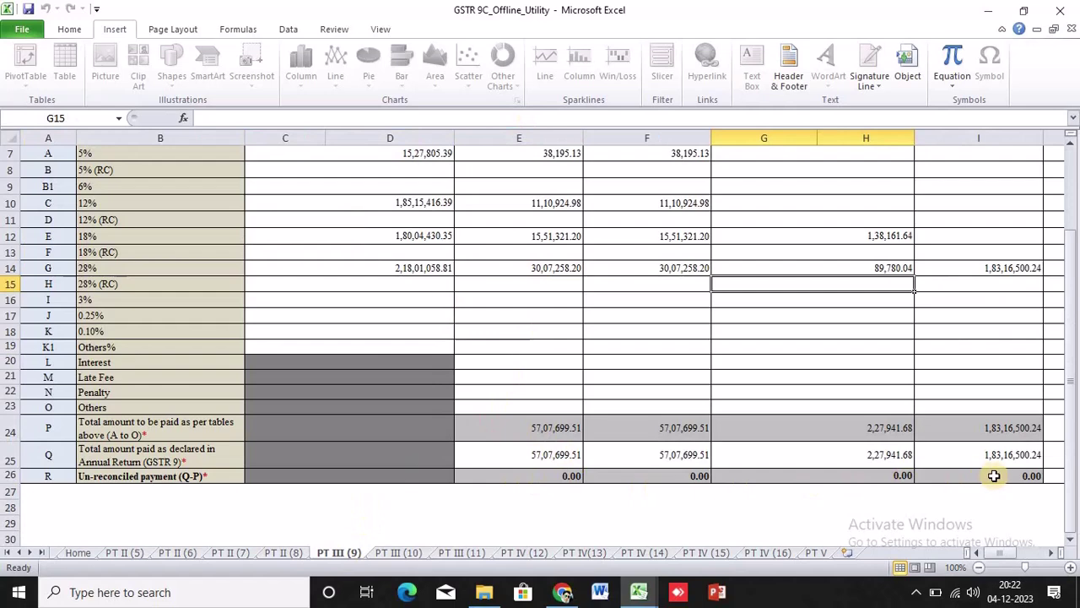
Open the PT III (10) sheet for un-reconciled tax payment reasons and validate it without adding a reason.
left_click(398, 554)
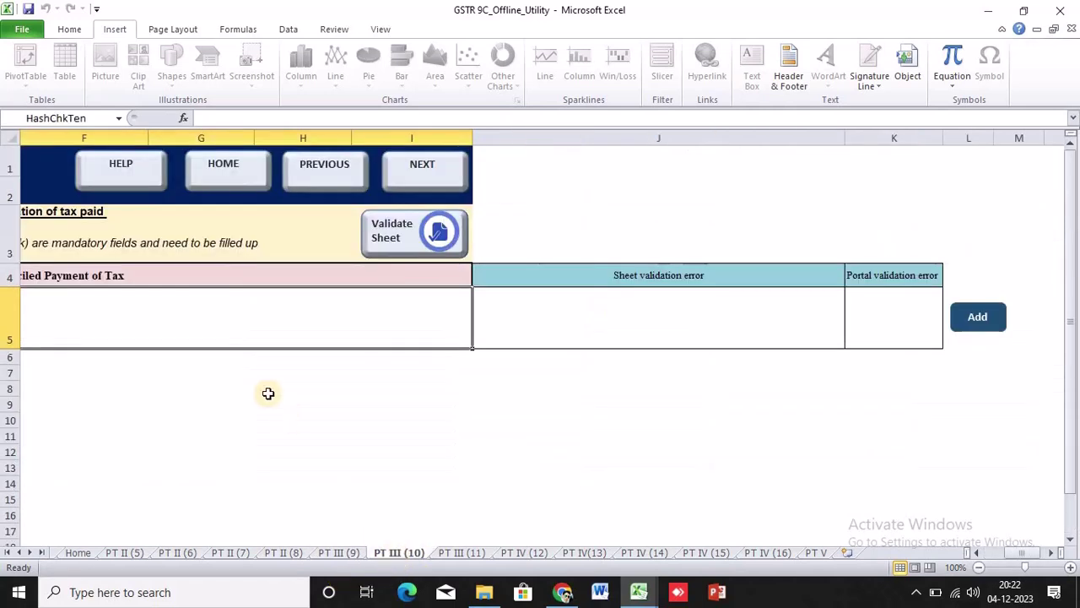
left_click(396, 238)
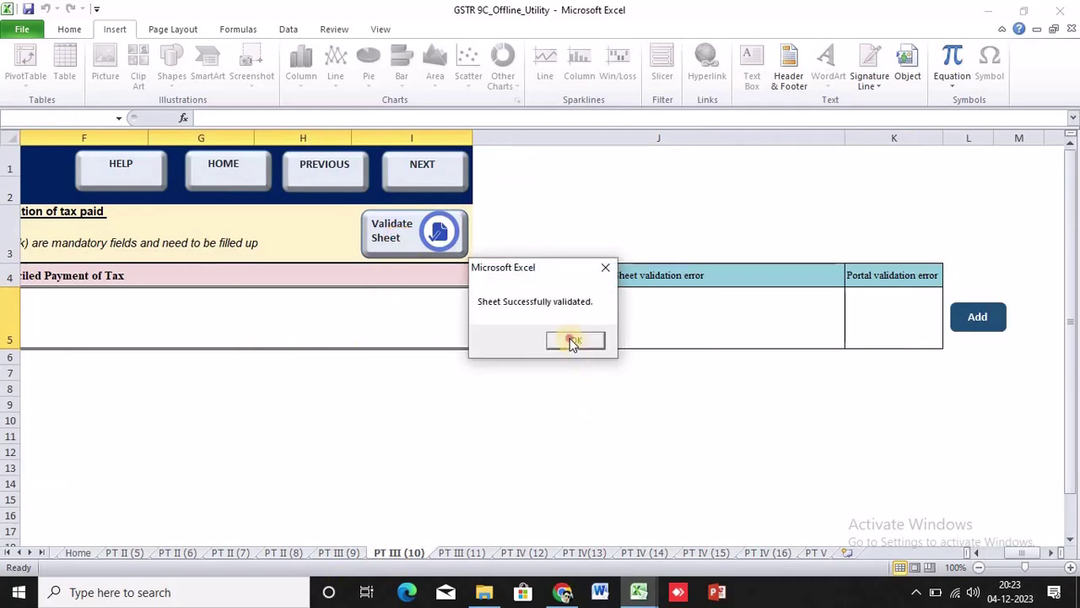
left_click(574, 339)
Review the additional amount payable sheet PT III (11) alongside the PT II (6), PT II (7), PT II (8) and PT III (10) sheets.
left_click(462, 554)
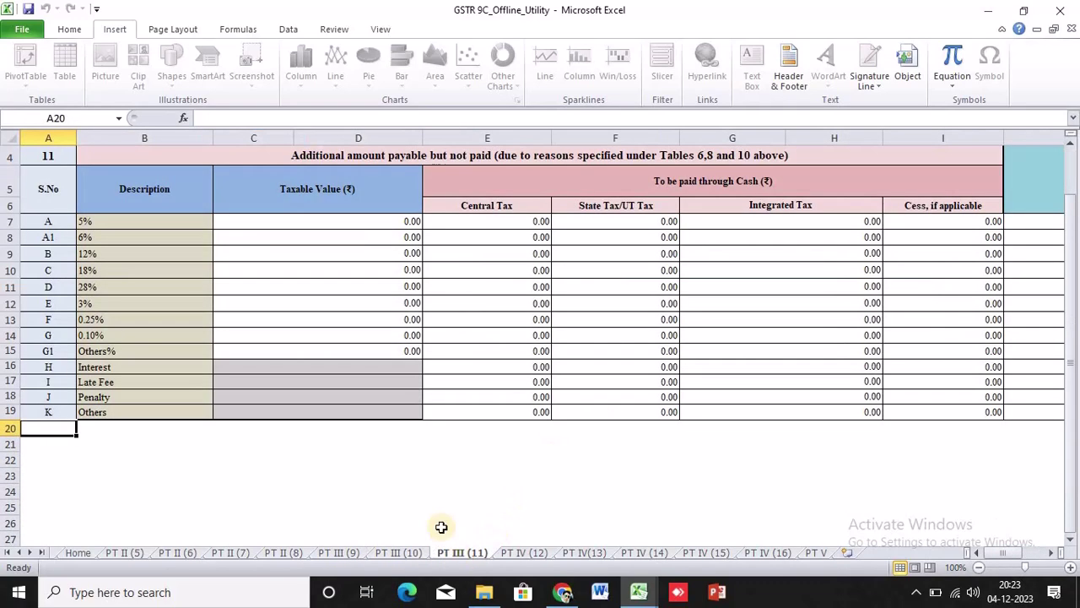
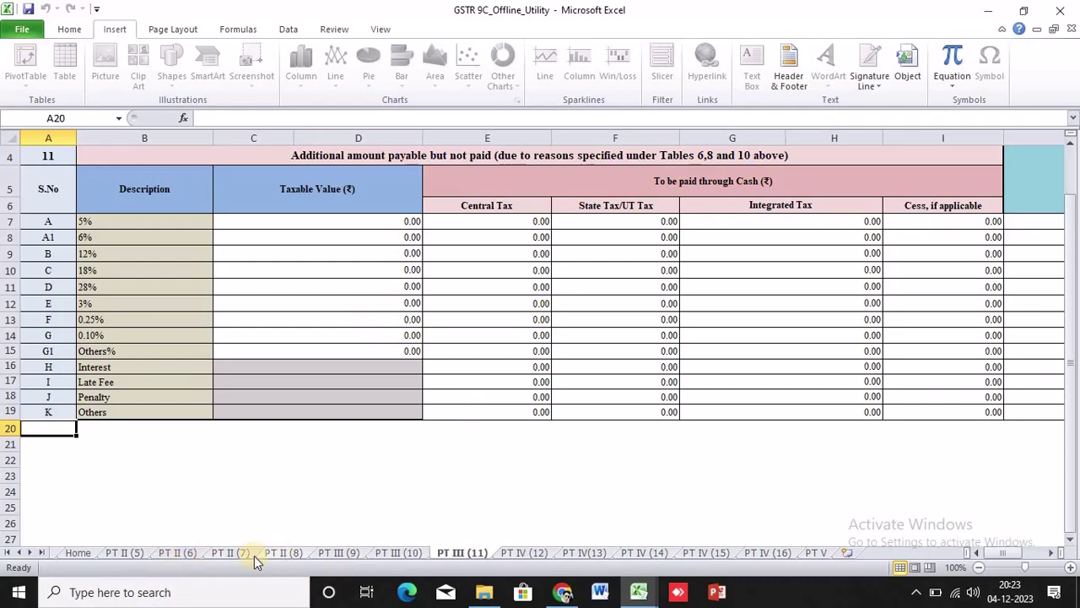
left_click(177, 554)
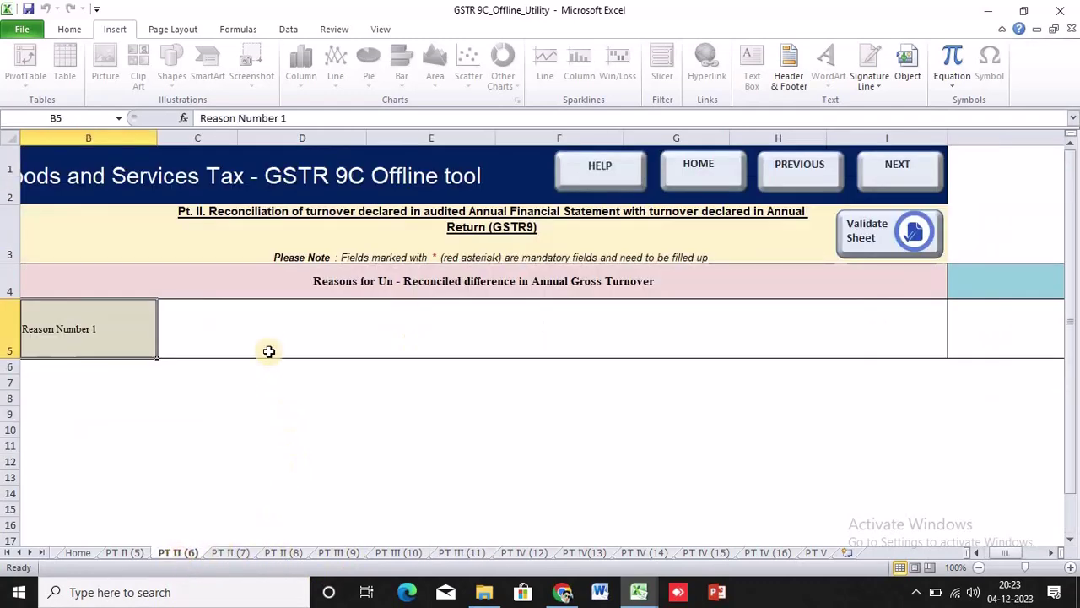
left_click(287, 554)
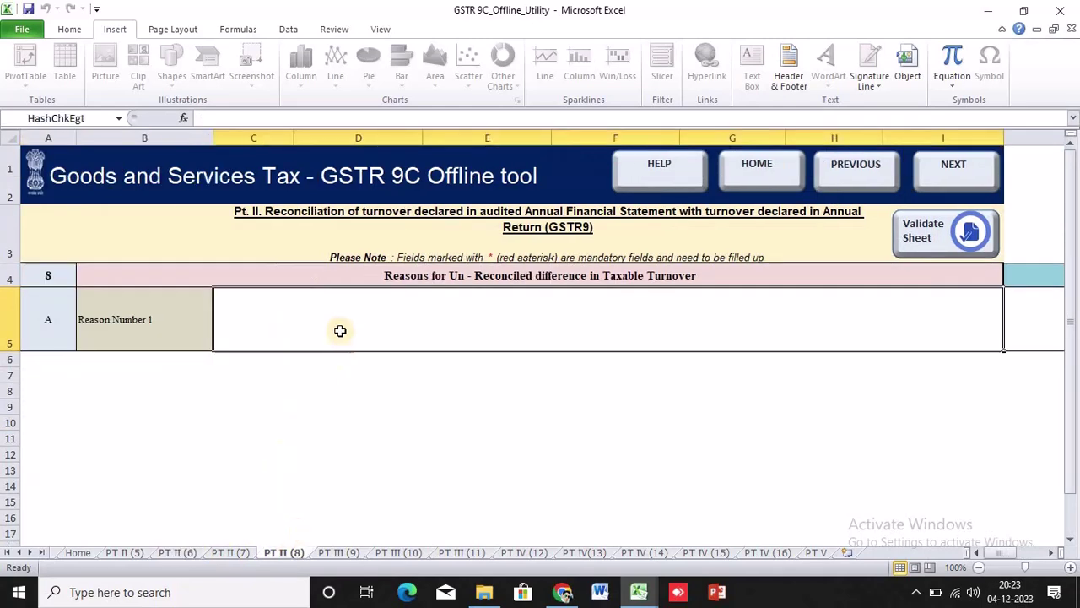
left_click(379, 553)
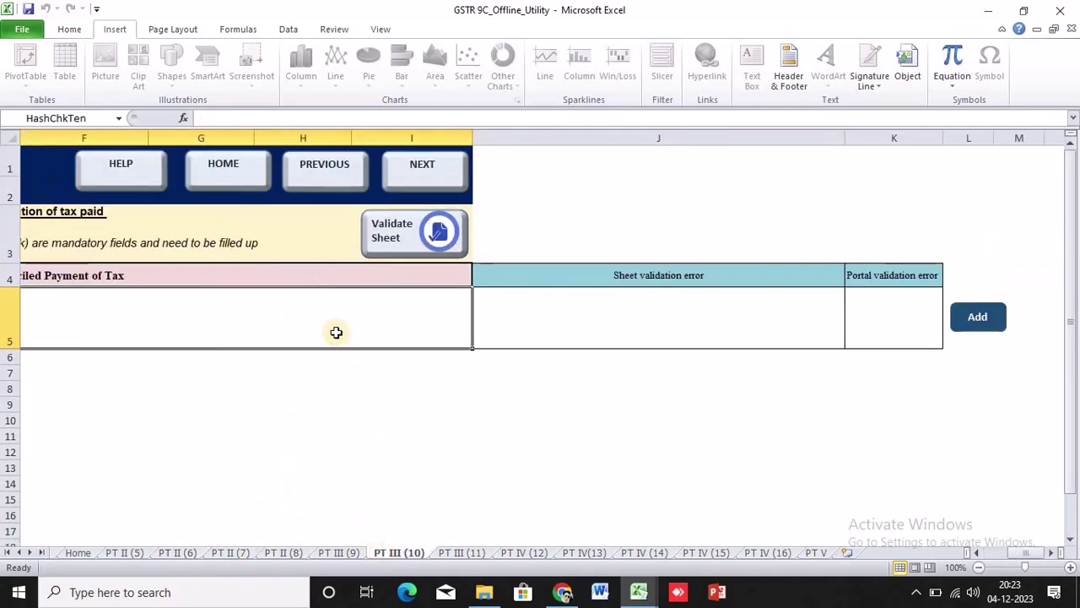
left_click(472, 557)
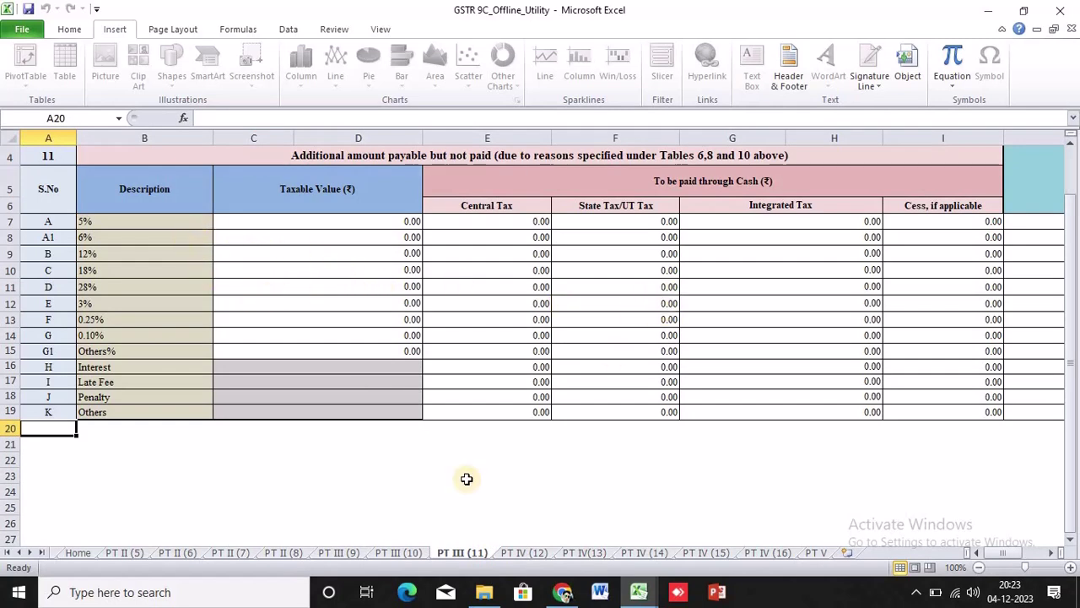
left_click(387, 554)
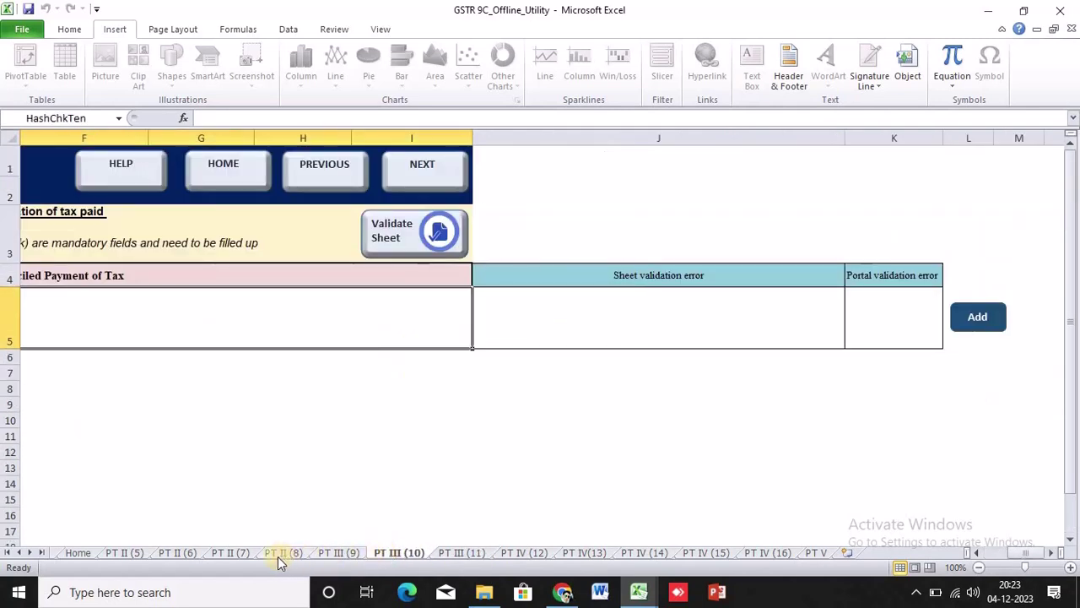
left_click(232, 556)
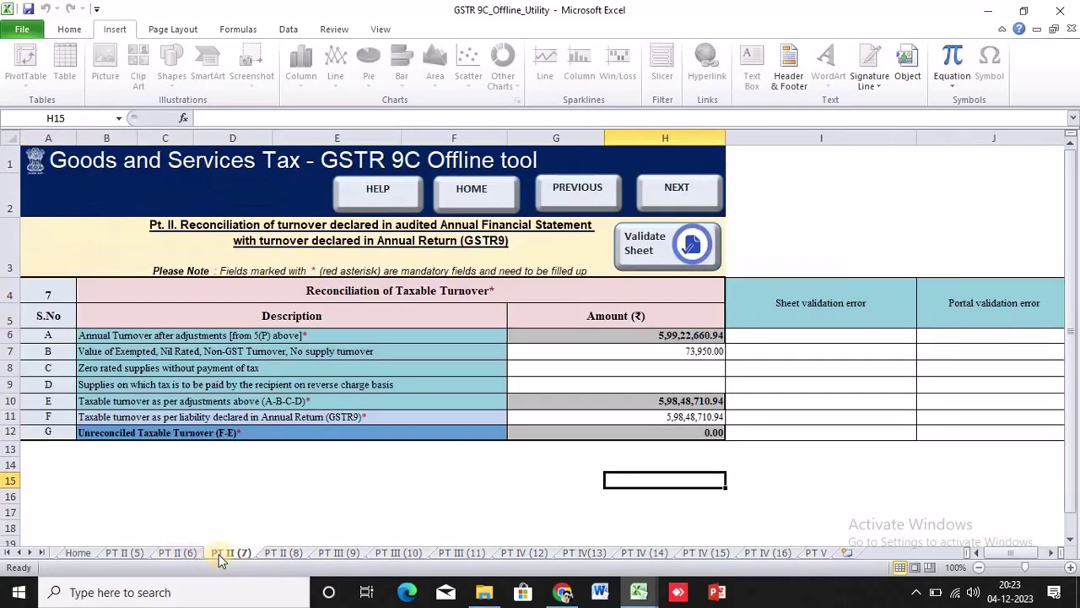
left_click_drag(186, 544, 193, 557)
left_click(181, 554)
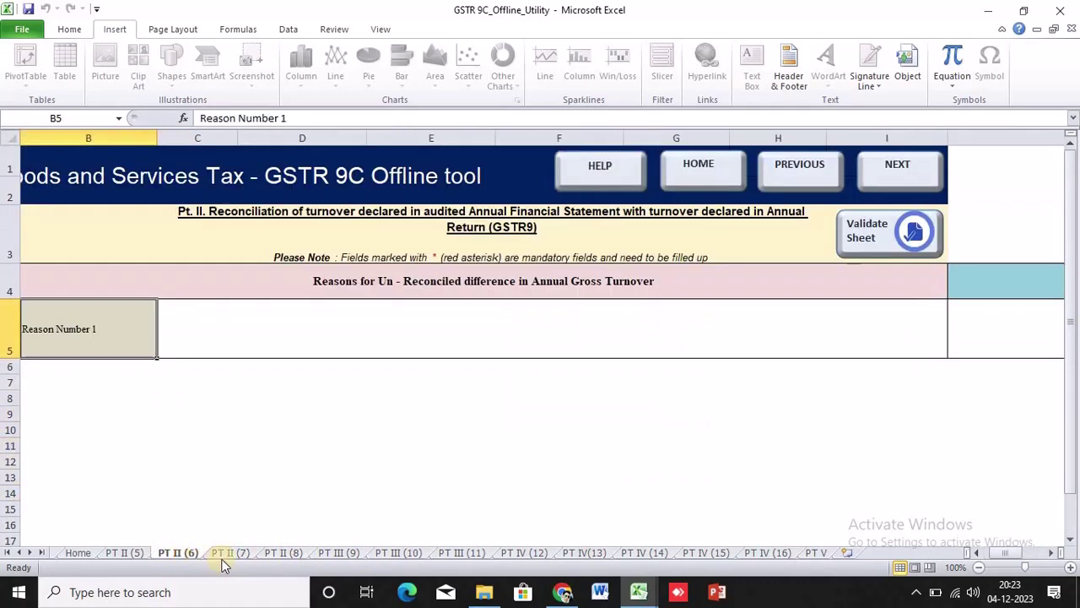
left_click(284, 554)
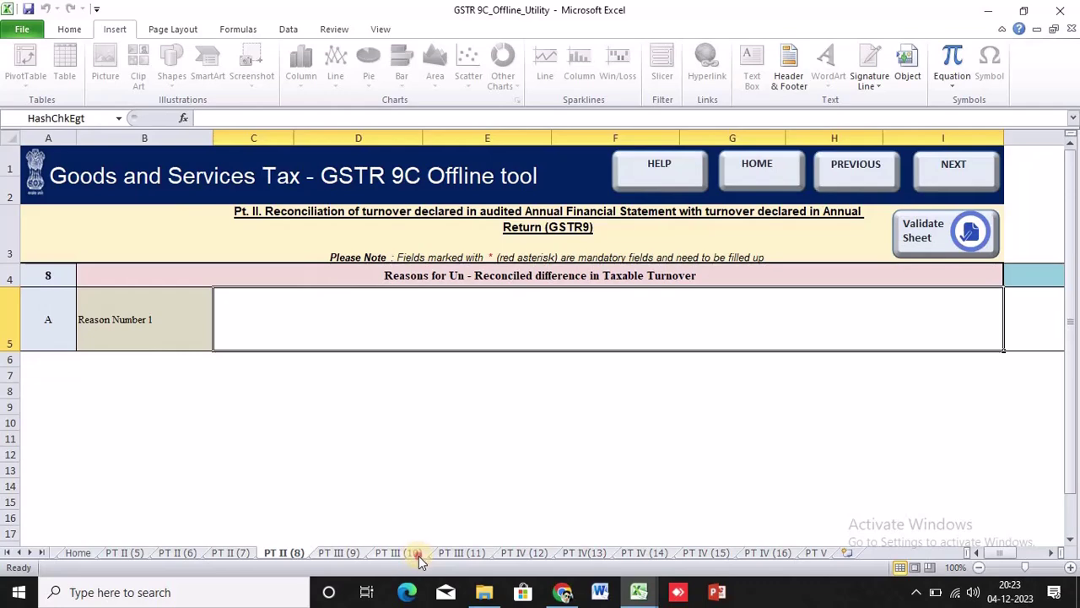
left_click(419, 558)
Validate the PT III (11) sheet of additional amounts payable, leaving all its amounts at 0.00.
left_click(465, 556)
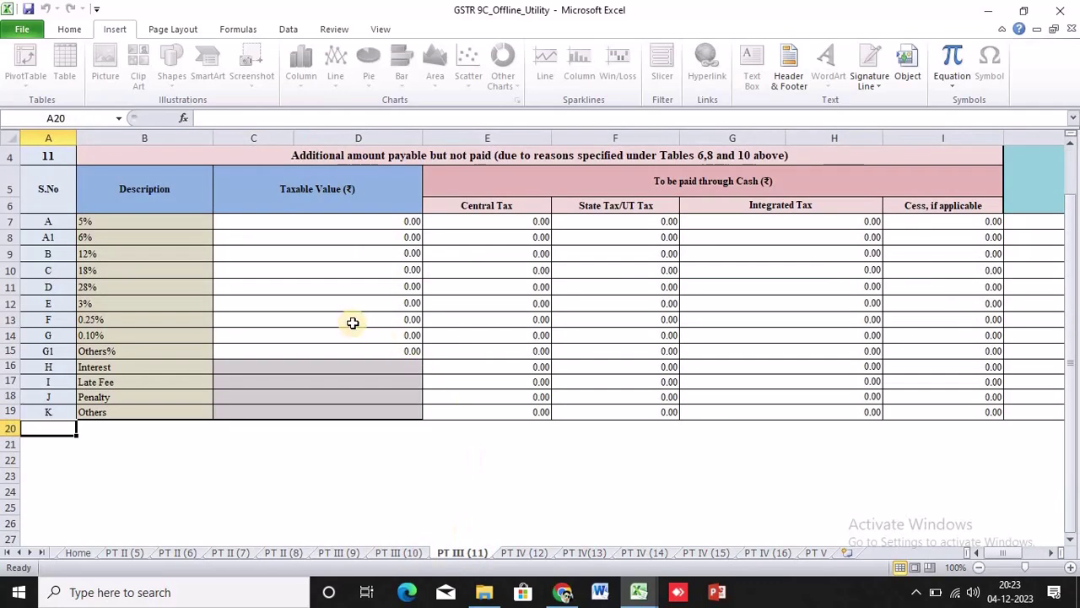
scroll(750, 397, "up", 1)
left_click(926, 219)
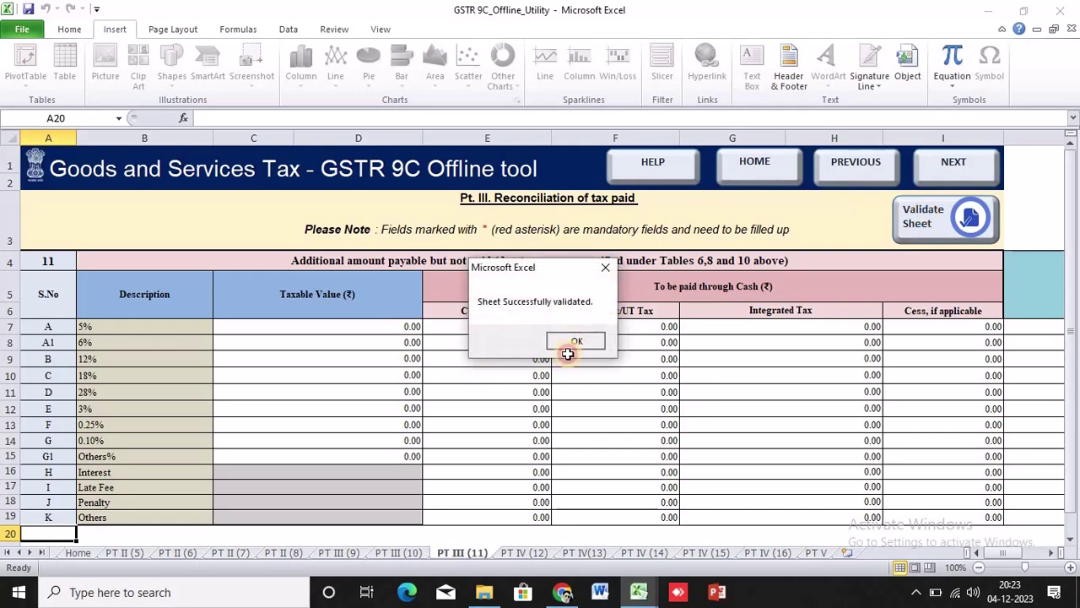
left_click(569, 346)
Open the PT IV (12) sheet and examine the net ITC reconciliation descriptions and row A's amount field at 130% zoom.
left_click(522, 553)
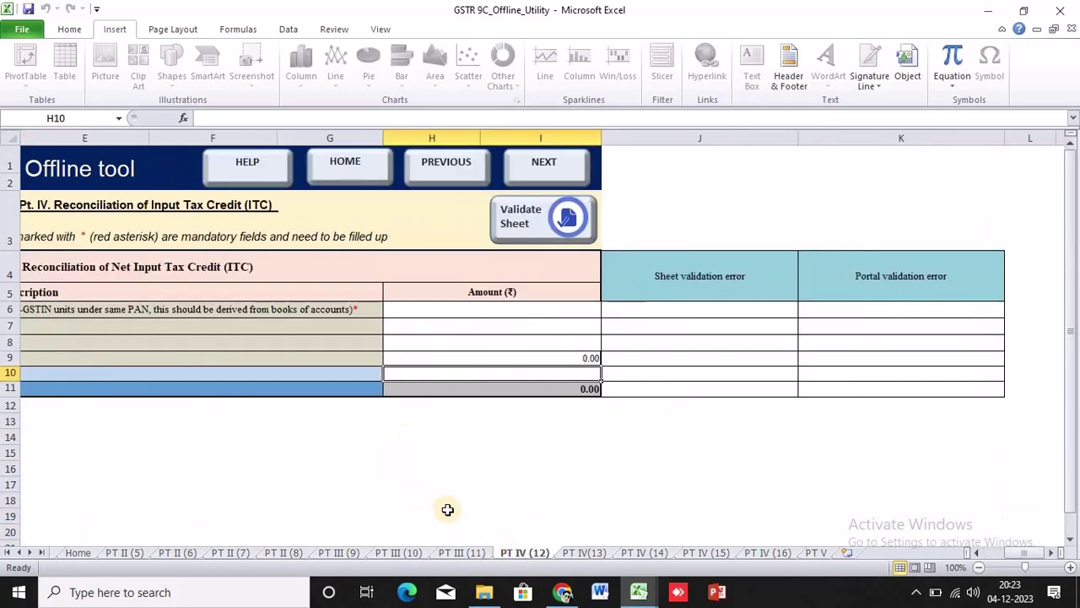
left_click(453, 325)
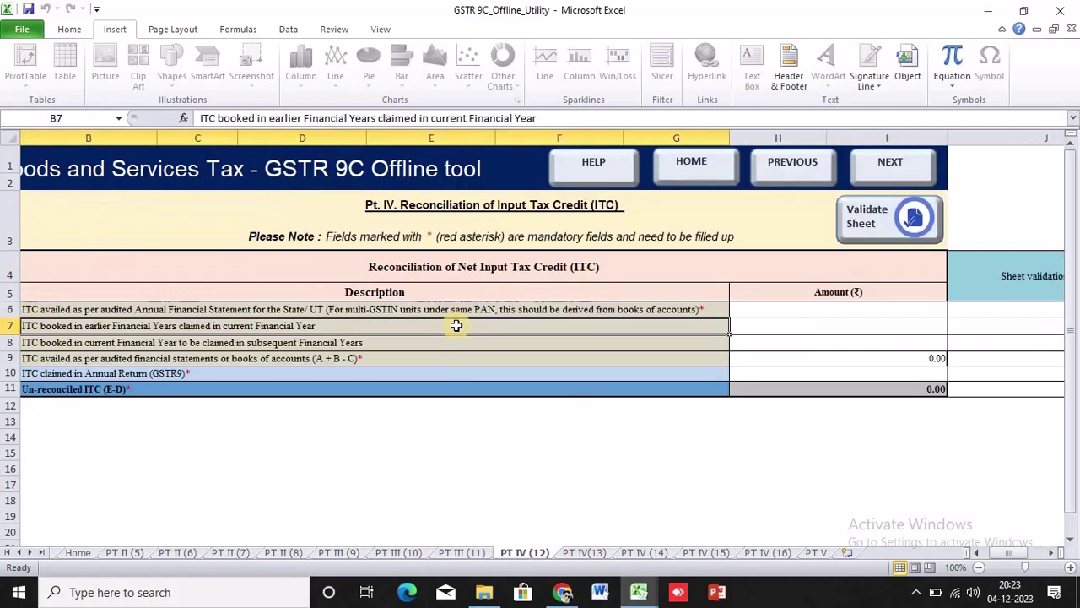
key("Left")
key("Up")
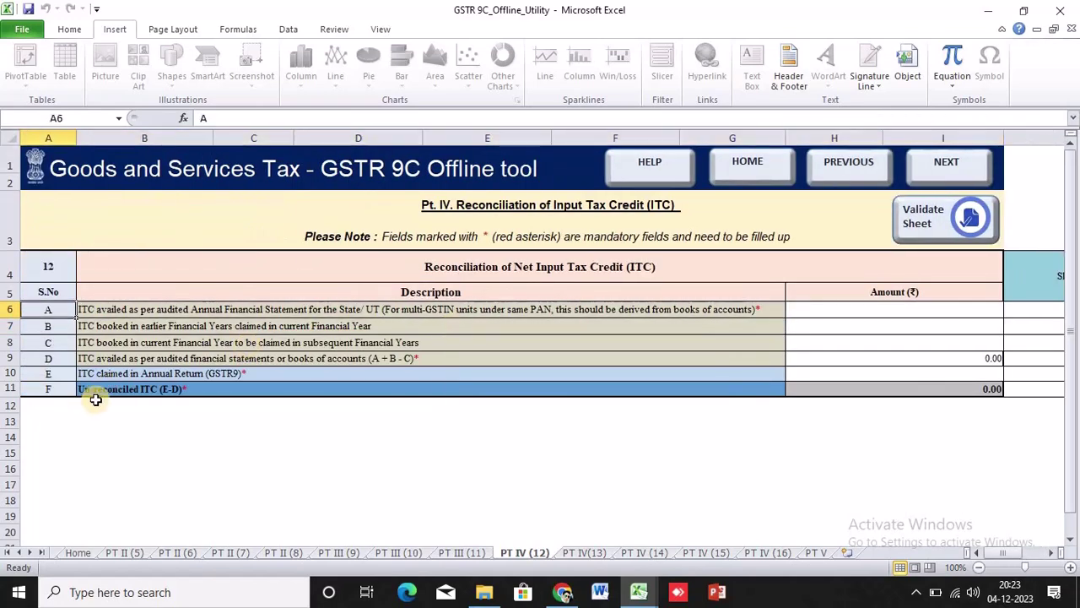
scroll(108, 386, "up", 2)
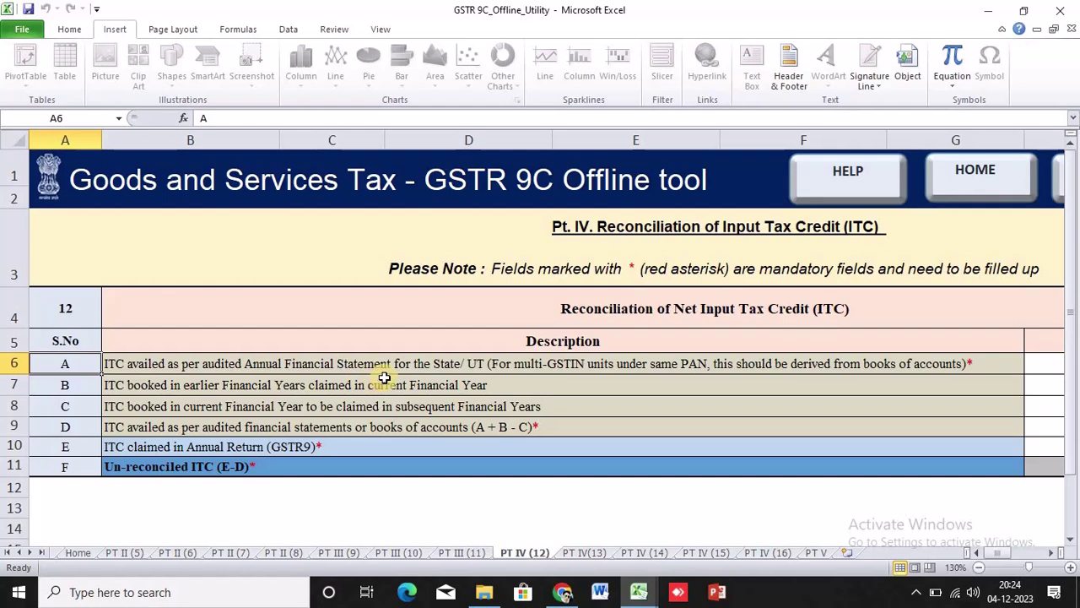
left_click(742, 365)
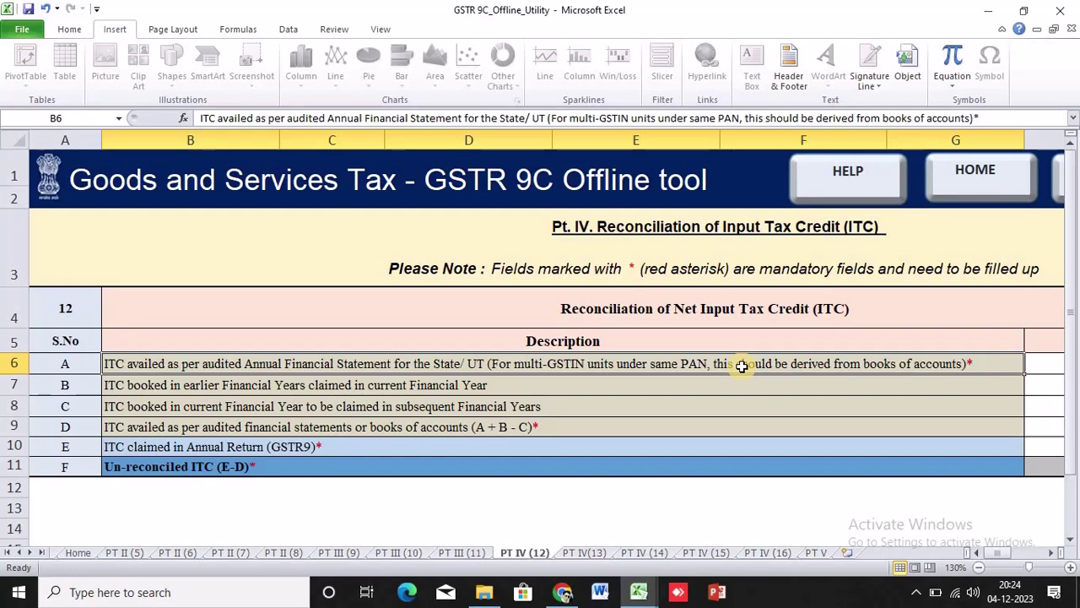
key("Tab")
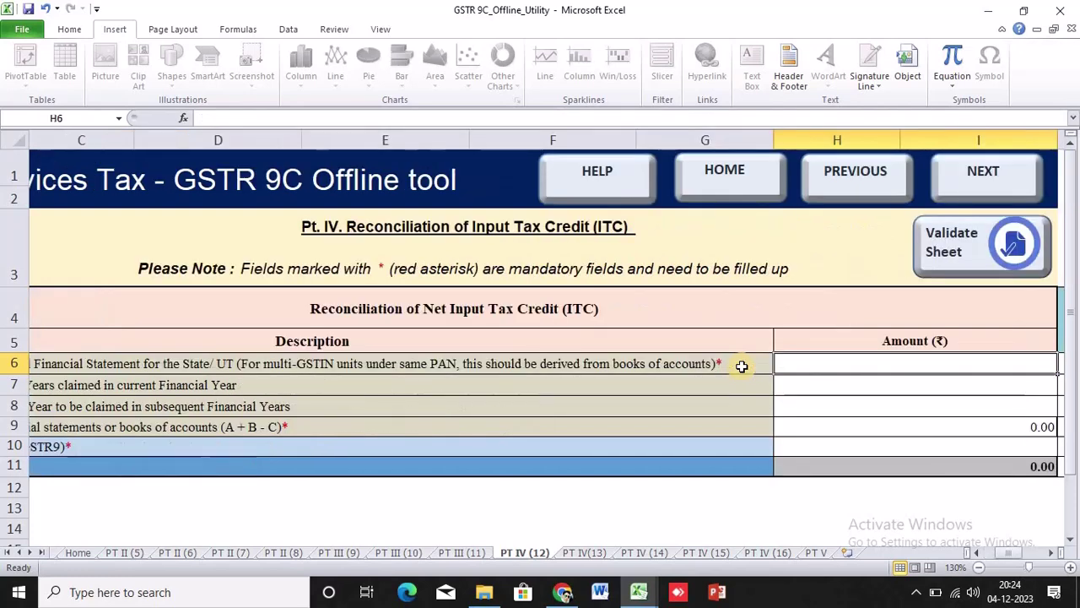
key("Tab")
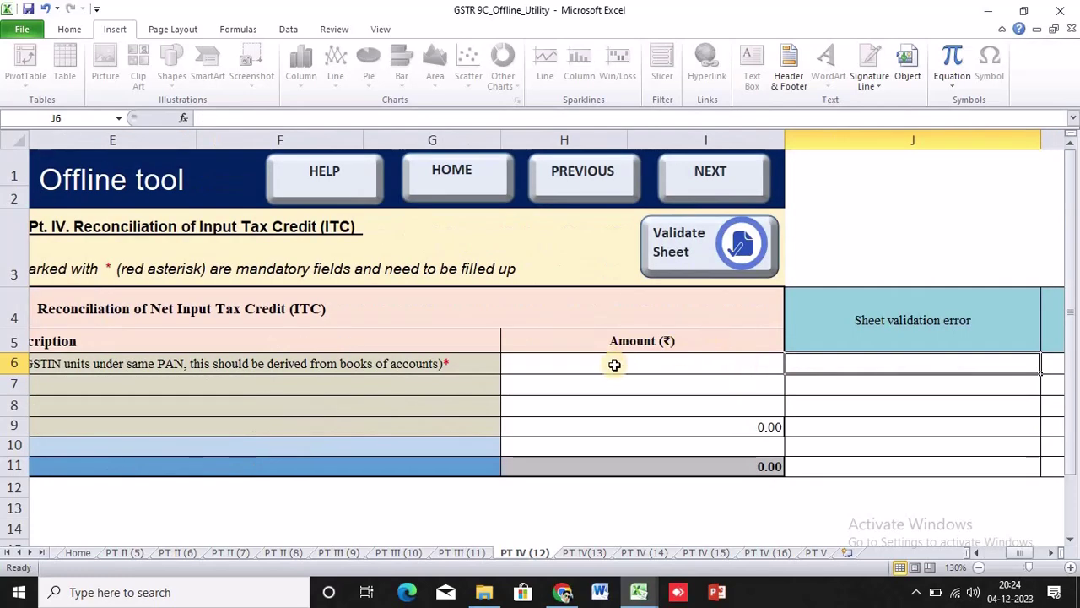
Set the PT IV (12) sheet to 100% zoom and select row A's amount cell.
scroll(552, 382, "down", 3, "ctrl")
left_click(506, 361)
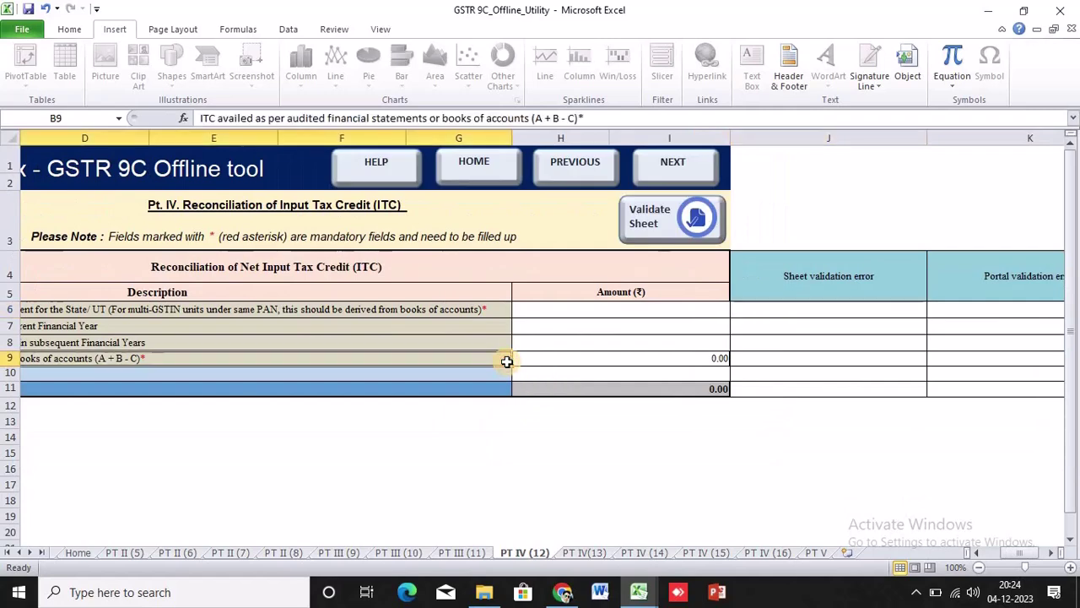
key("Home")
key("Up")
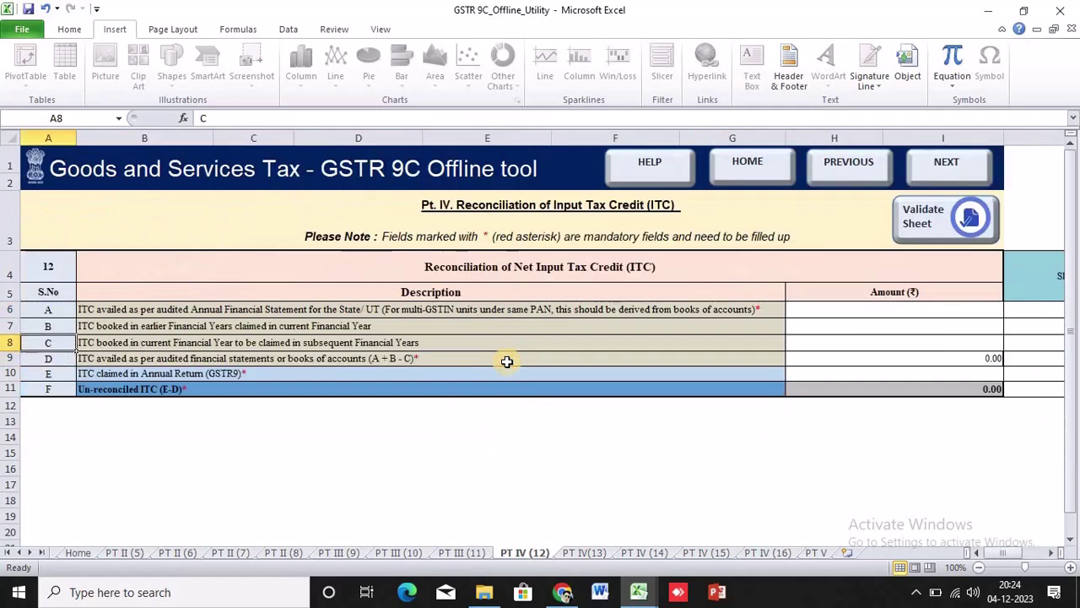
key("Up")
key("Up")
key("Right")
key("Right")
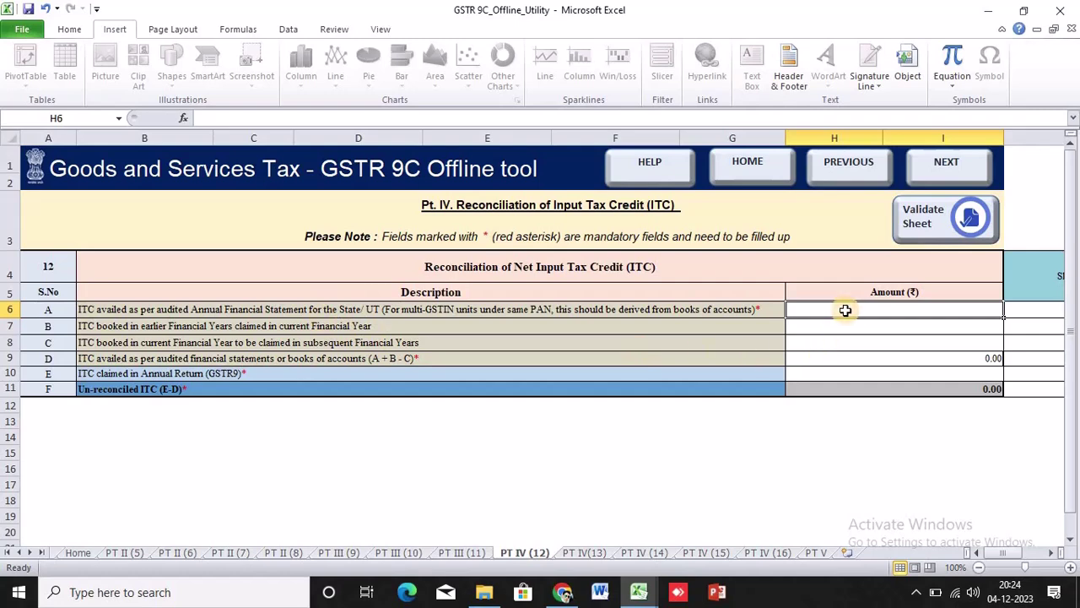
Switch to the GSTR-9 PDF in Chrome, locate row O, Total ITC availed, in Table 6, and open Calculator.
key("alt+Tab")
key("alt+Tab")
scroll(708, 407, "down", 1)
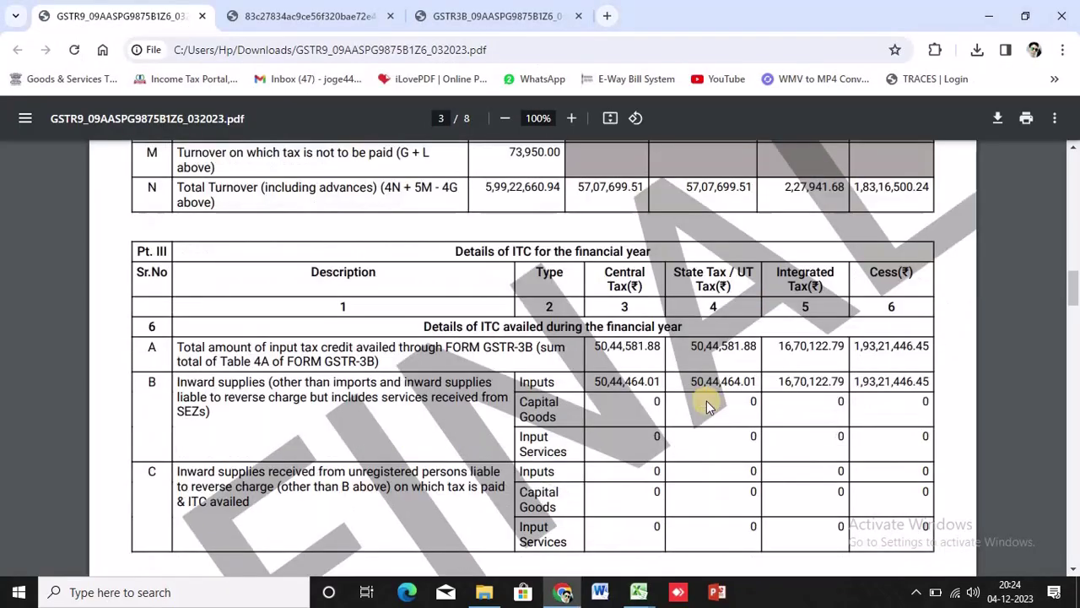
scroll(707, 407, "down", 12)
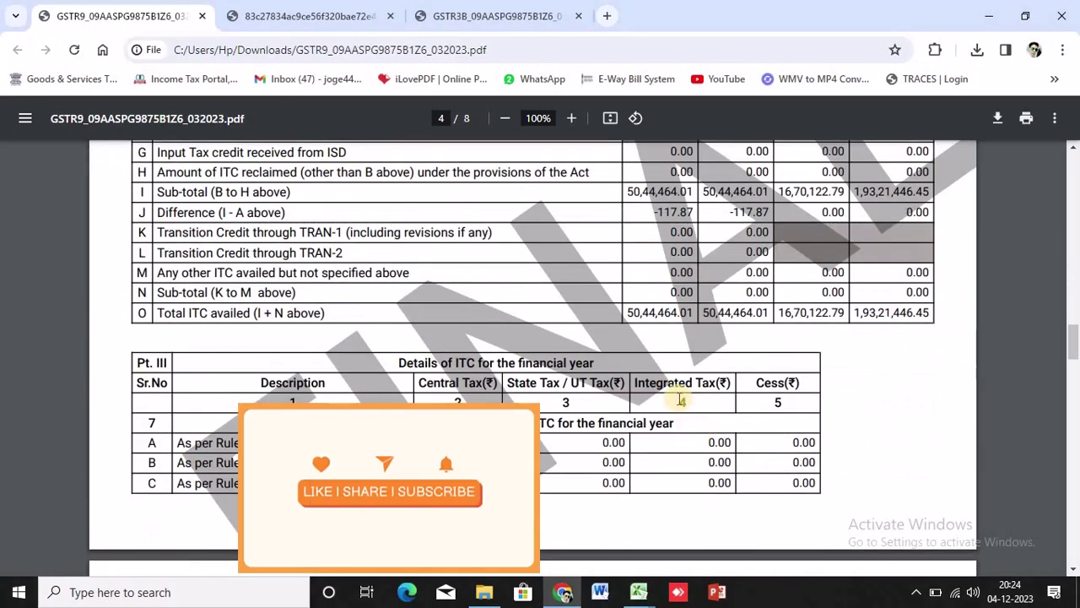
scroll(658, 395, "up", 2)
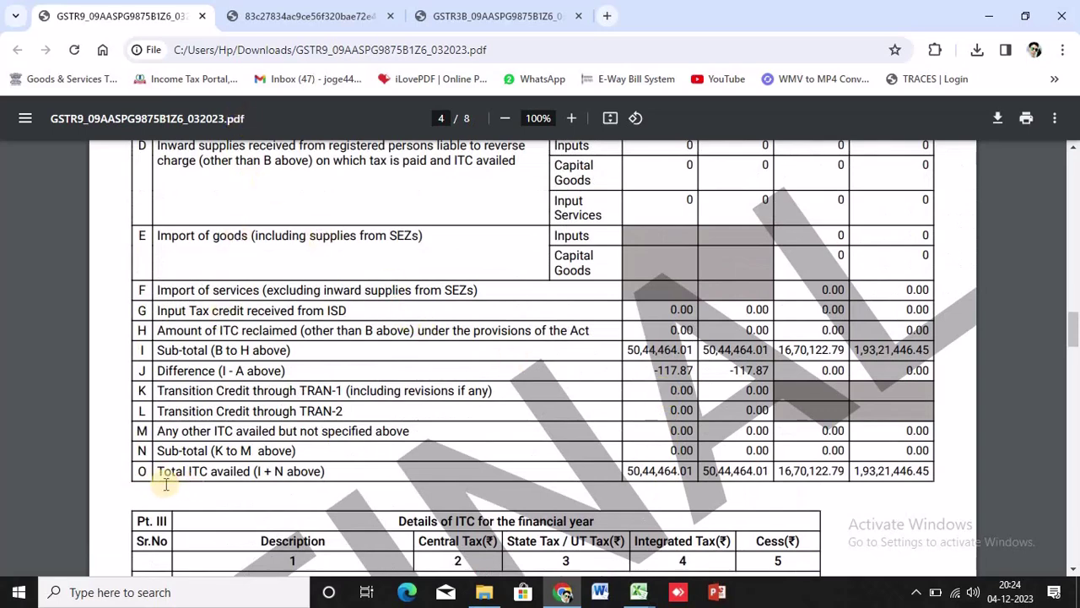
scroll(171, 439, "up", 2)
scroll(169, 447, "up", 1)
scroll(169, 451, "down", 3)
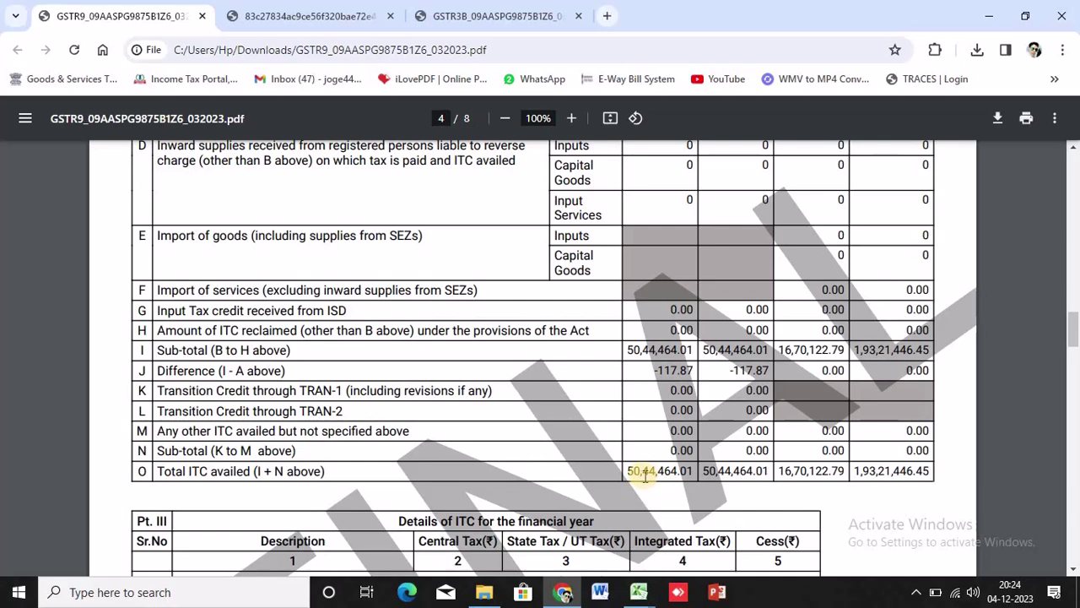
key("super+r")
key("Return")
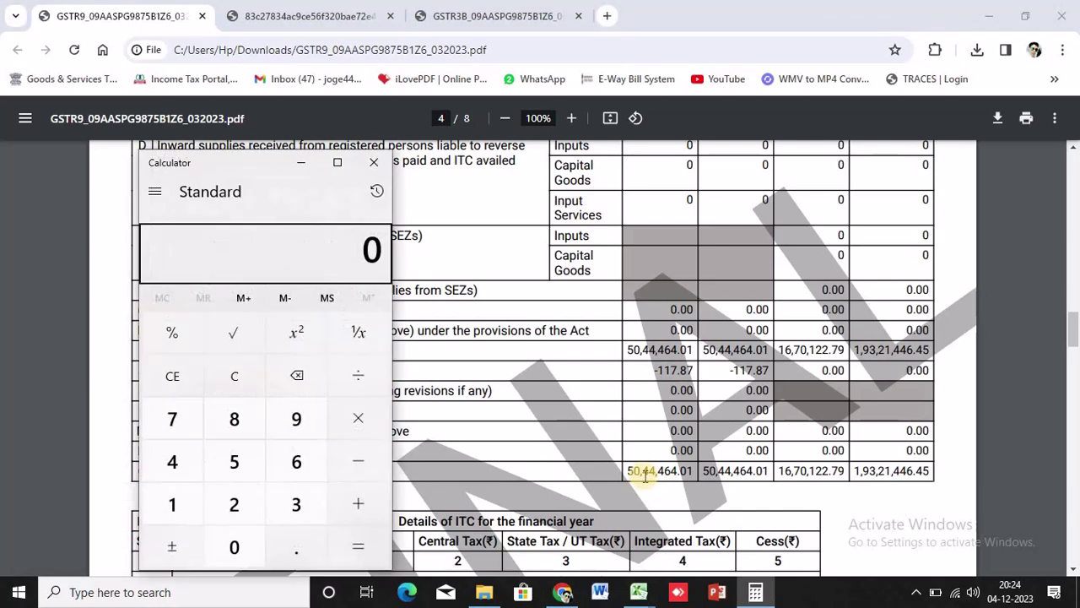
type("50,44,464")
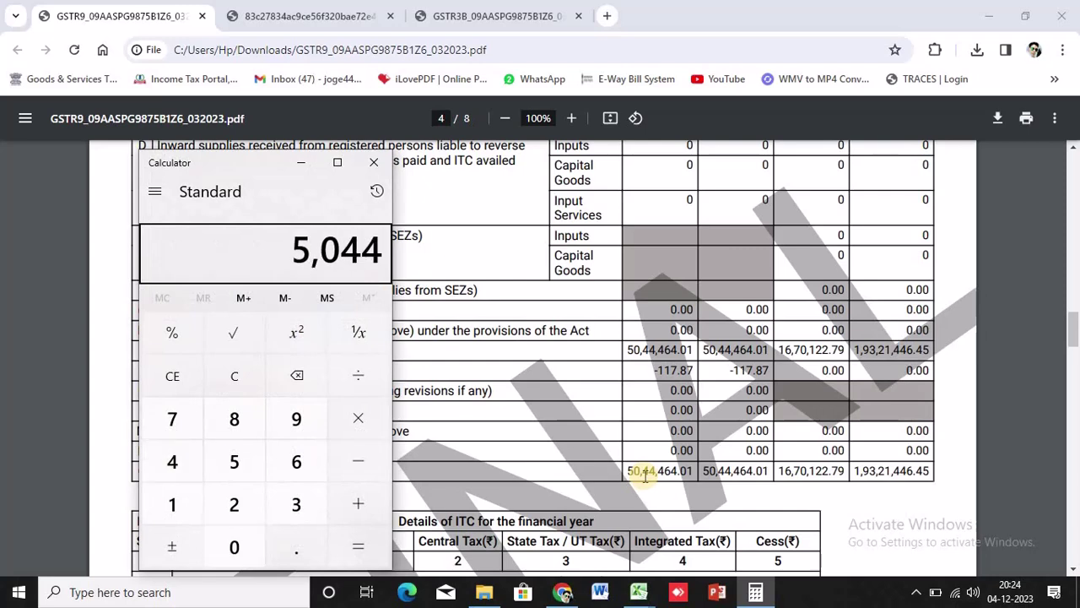
type(".01")
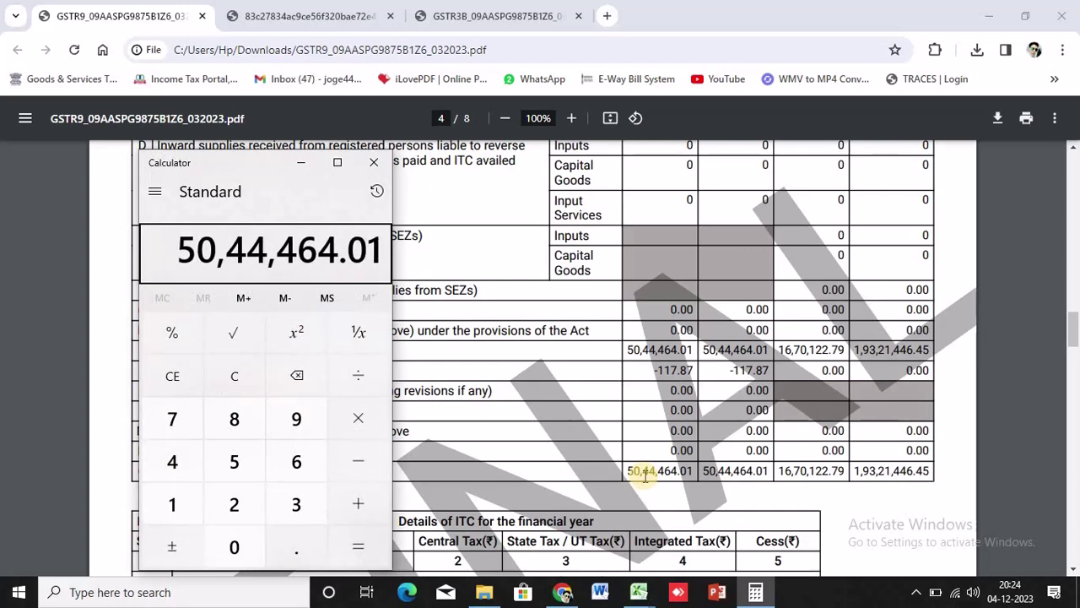
key("plus")
type("50")
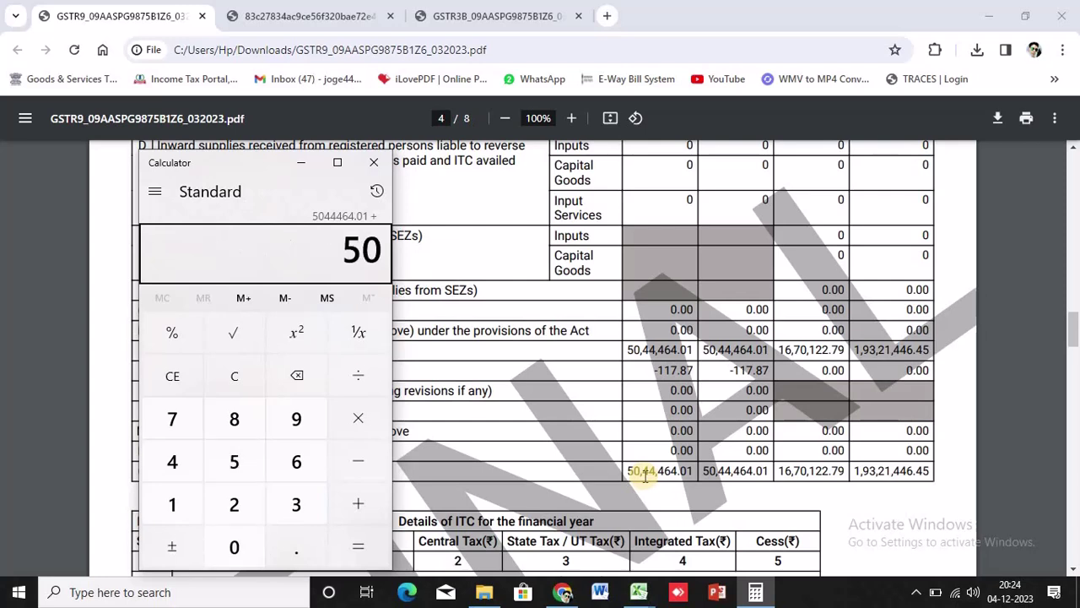
type(",44,464.01")
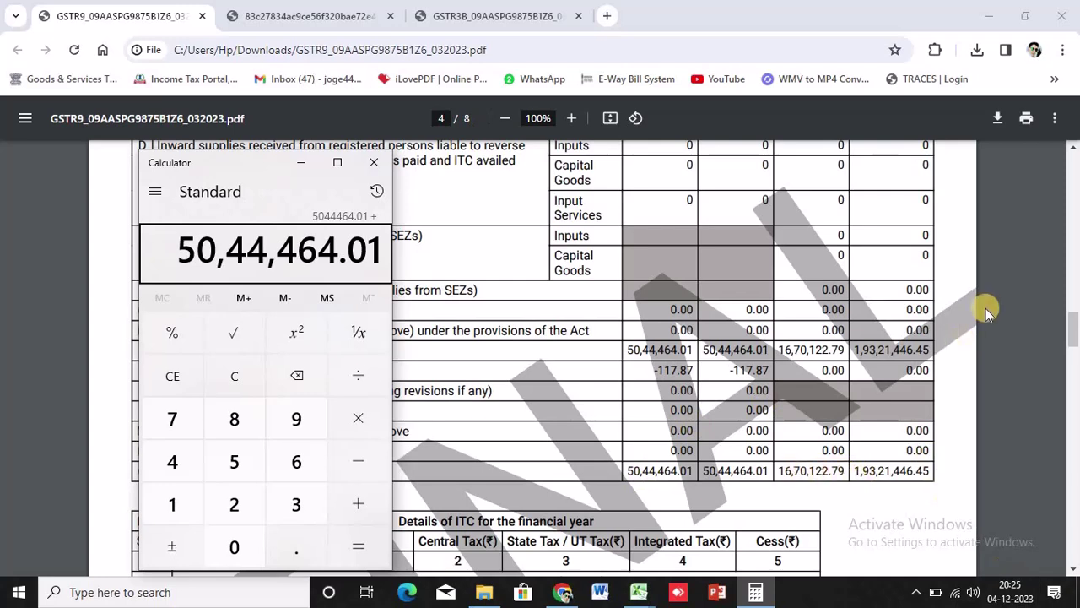
type("167012")
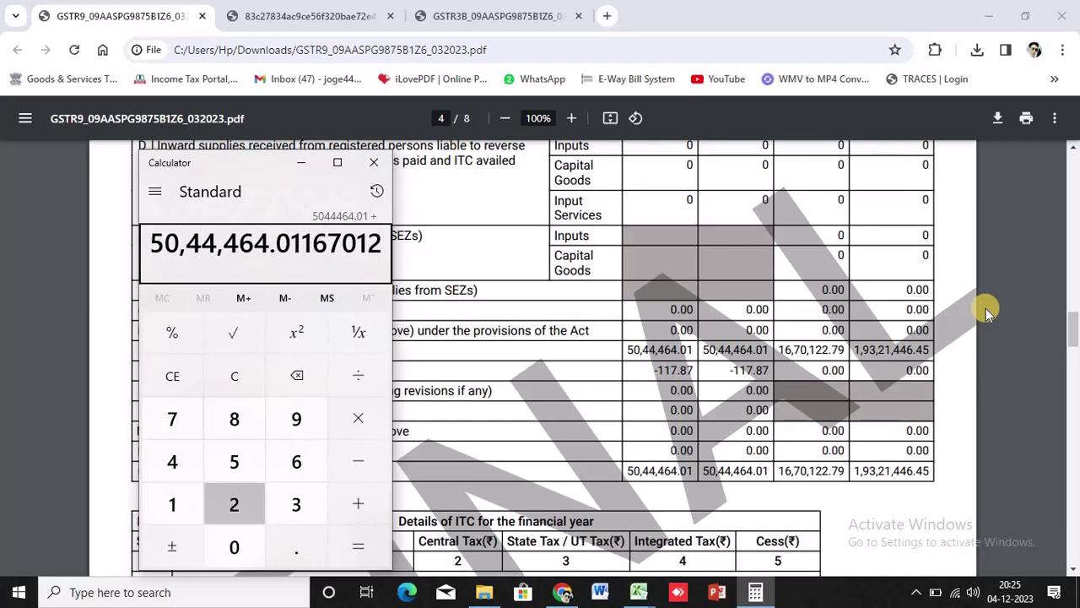
type("29")
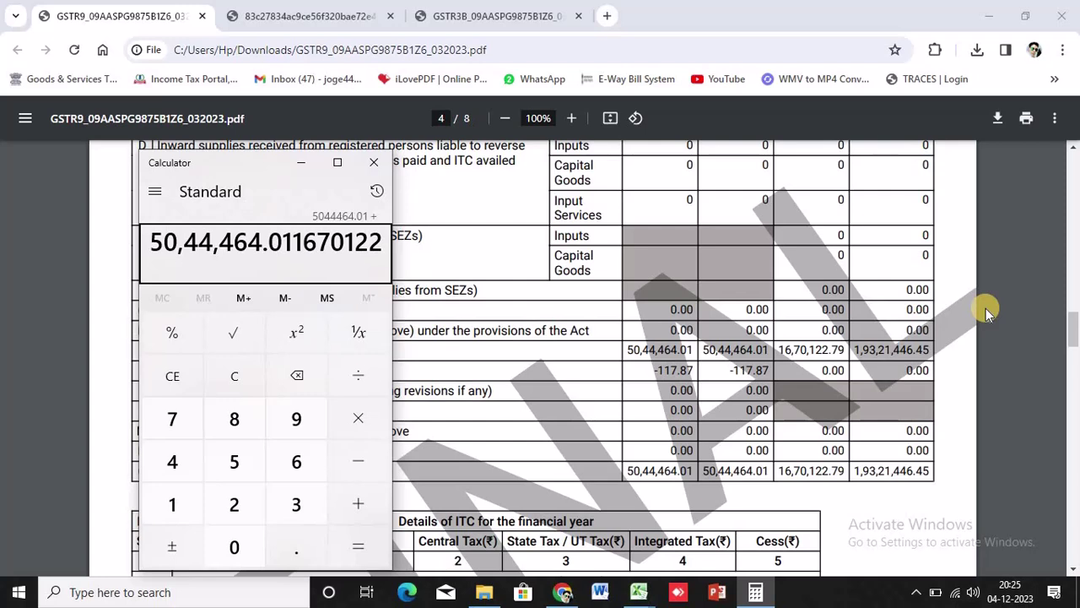
key("Escape")
Add row O's four total ITC amounts in Calculator: 50,44,464.01 + 50,44,464.01 + 16,70,122.79 + 1,93,21,446.45.
type("5")
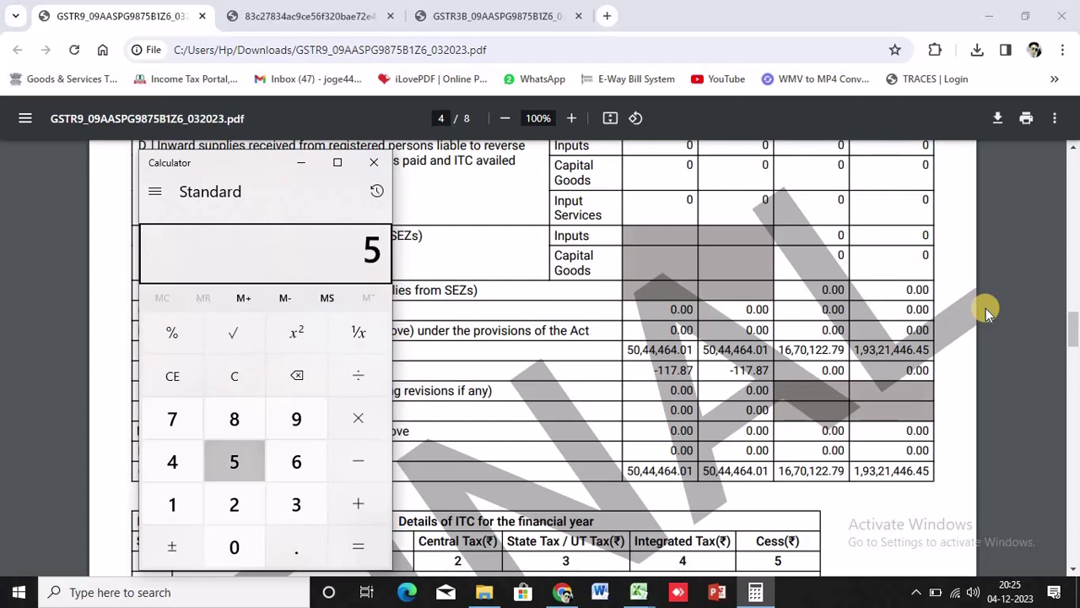
type("0,44,464.01")
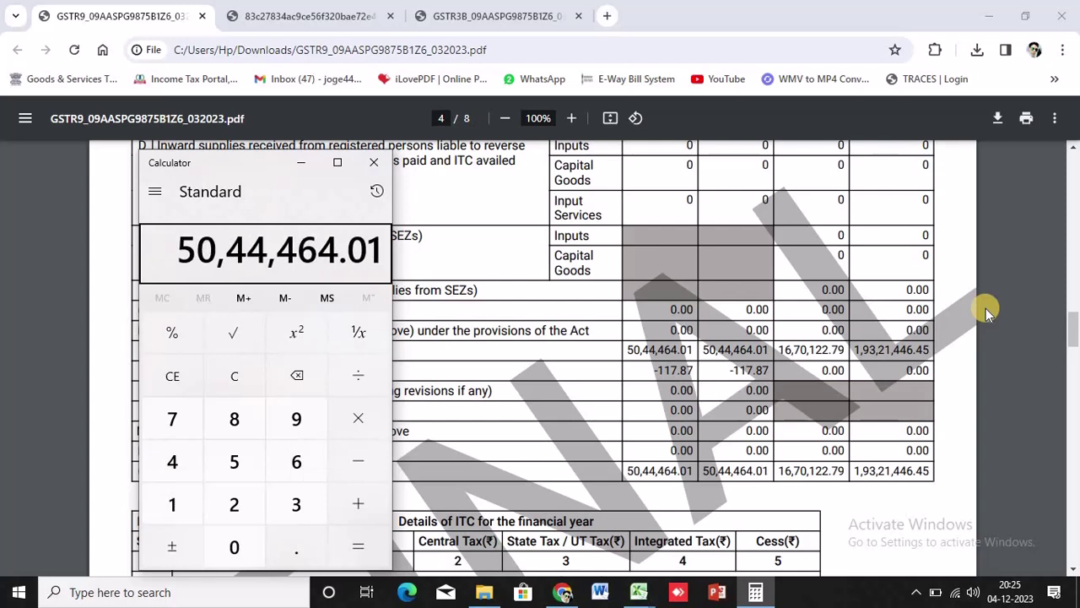
key("plus")
type("50")
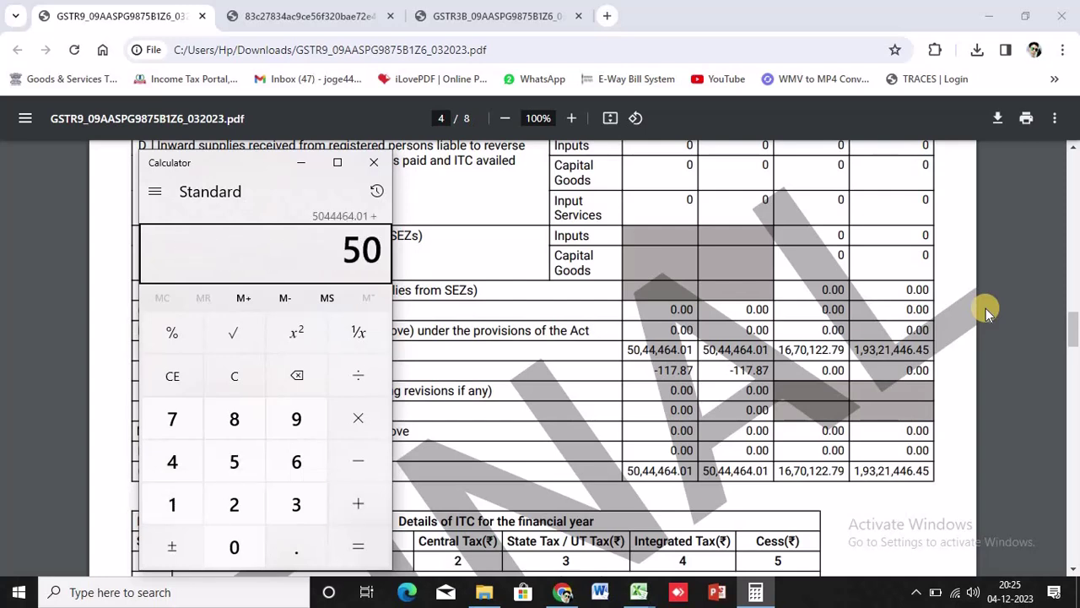
type("4")
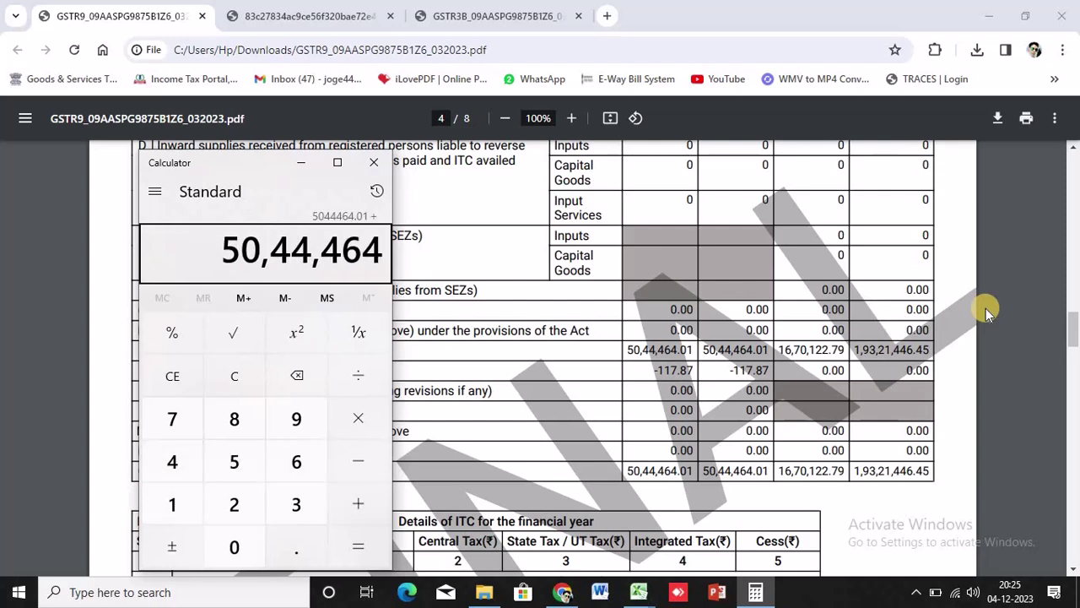
type("4464.01")
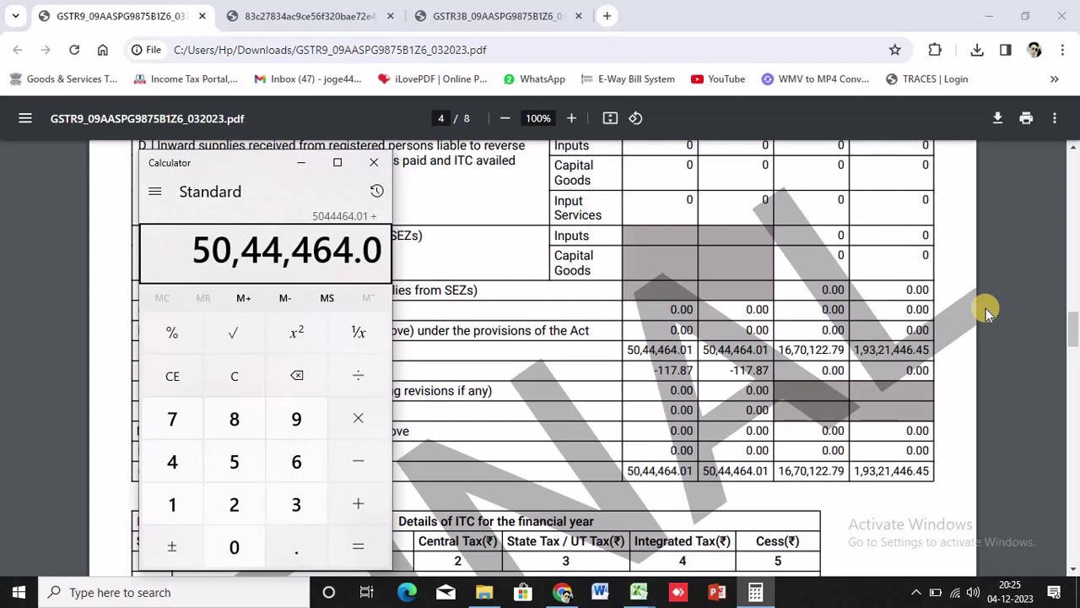
key("plus")
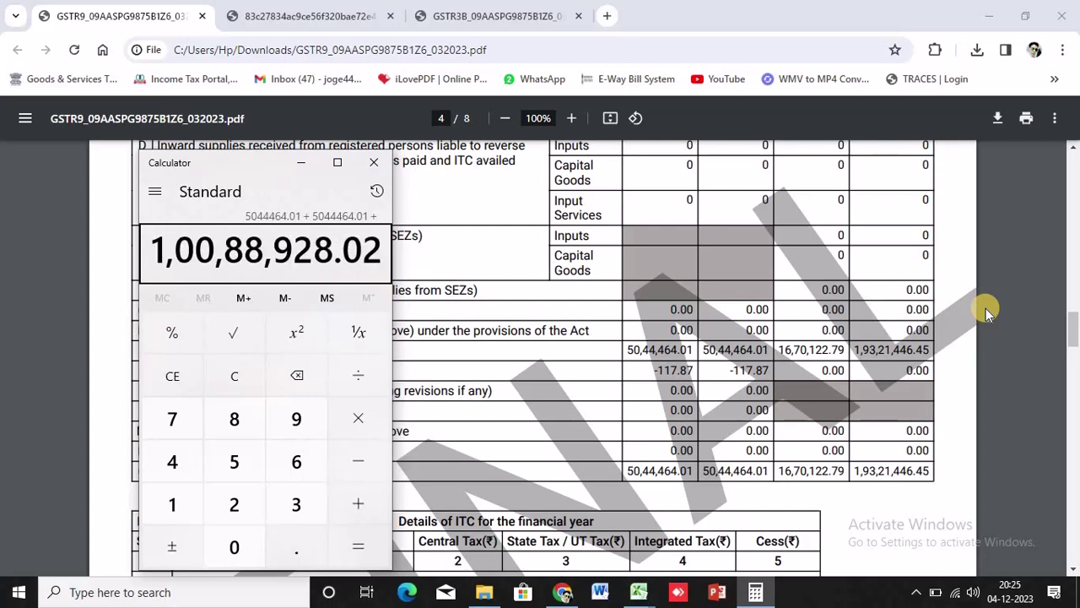
type("16,70,12")
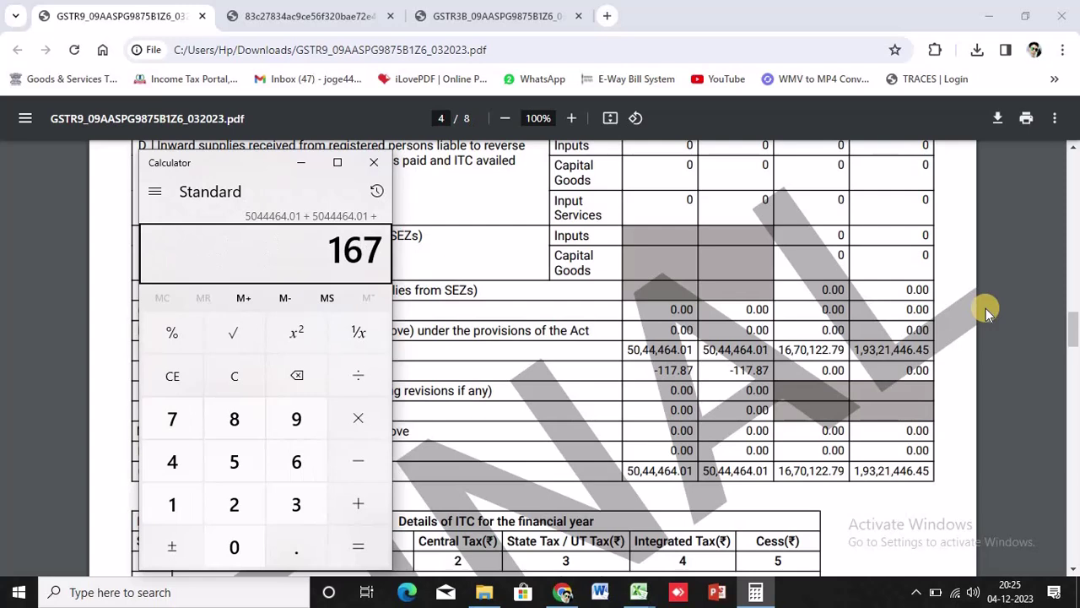
type("2.79")
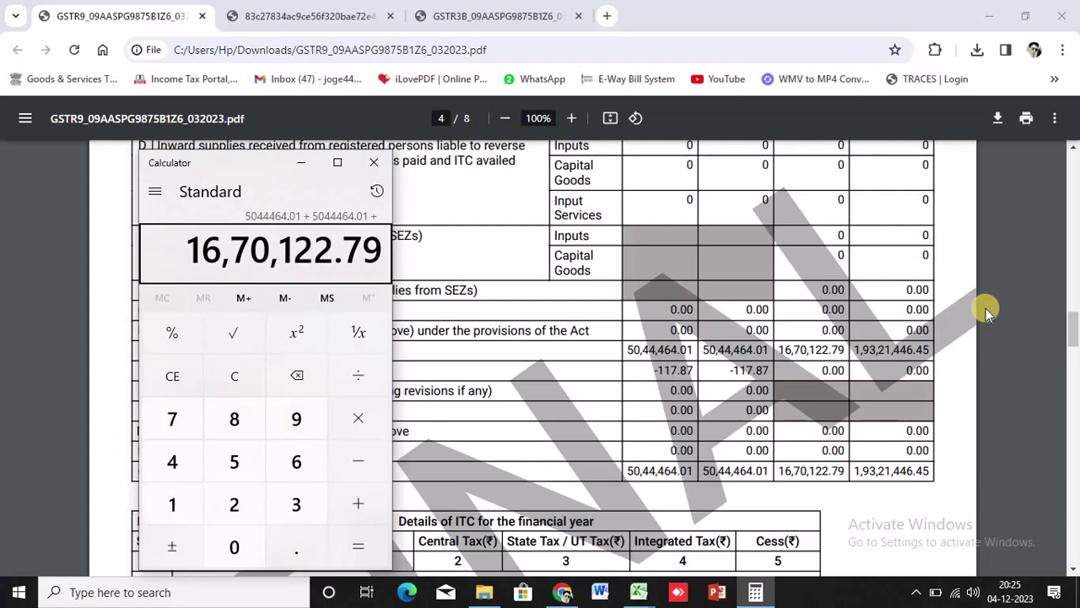
key("plus")
type("1")
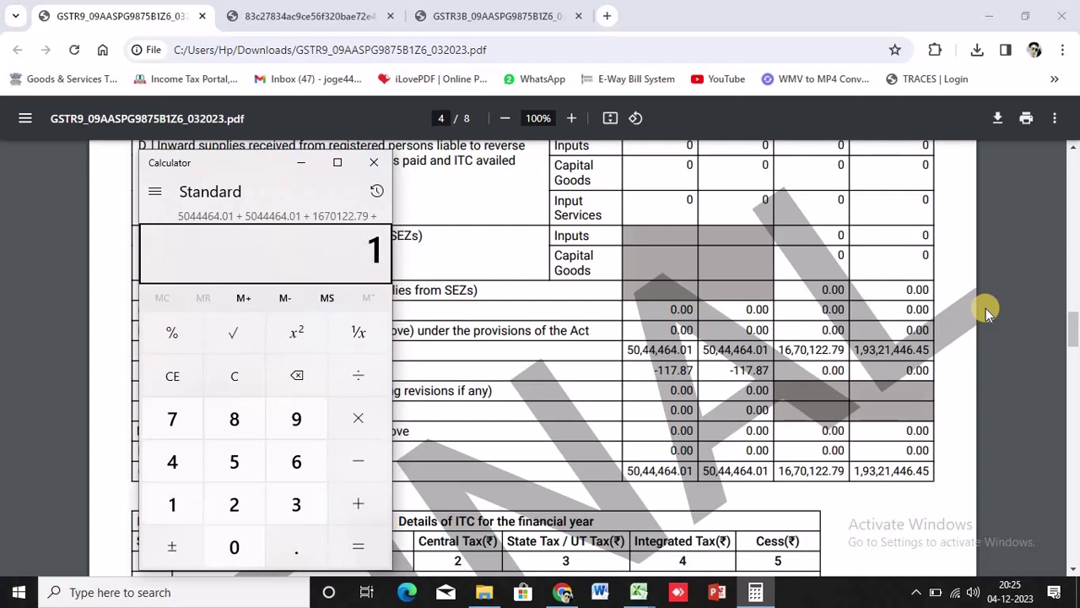
type(",93,21,446.45")
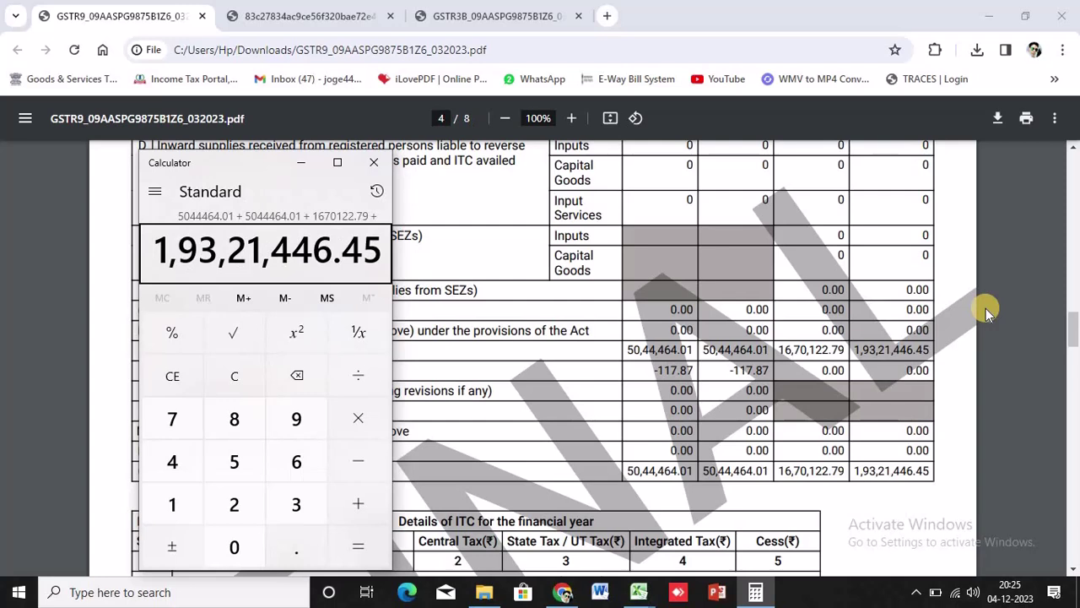
key("Return")
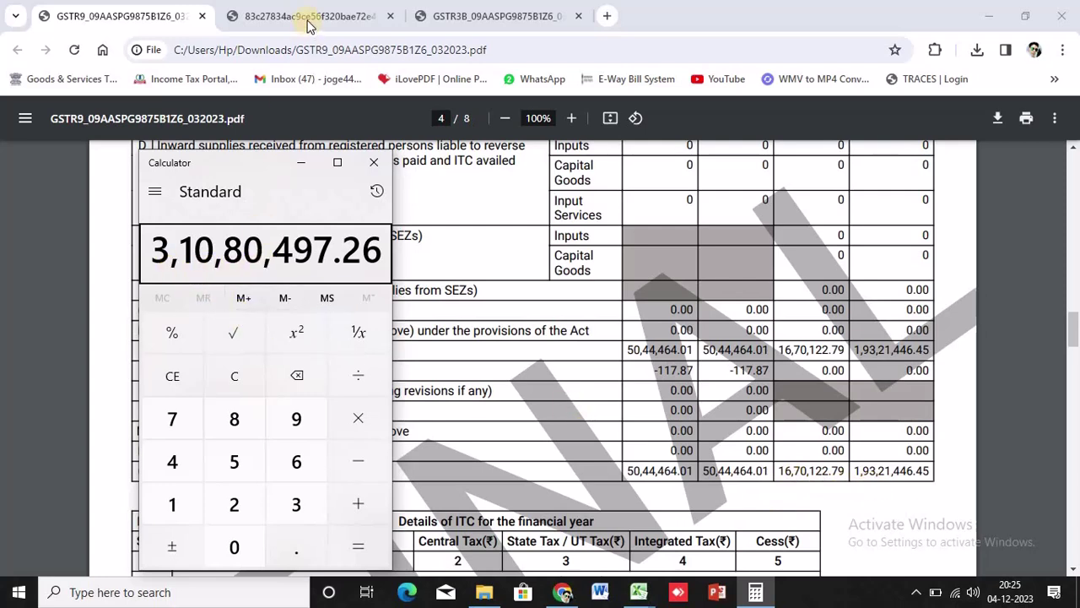
Switch to the GSTR-9C workbook in Excel and enter 31080497.26 as row A's ITC availed per the audited Annual Financial Statement.
key("alt+Tab")
left_click(577, 338)
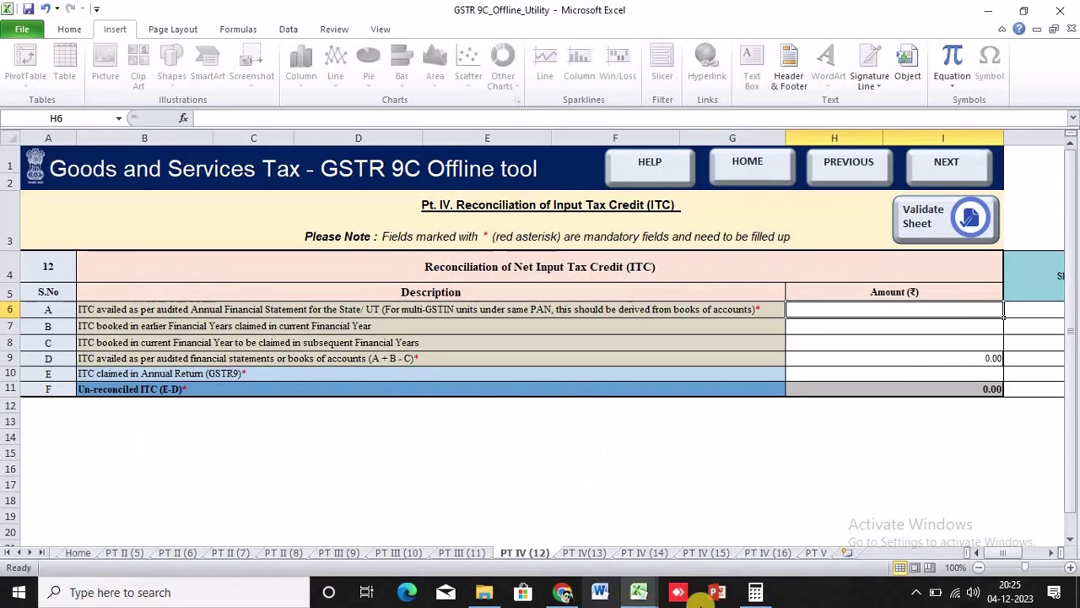
left_click(755, 592)
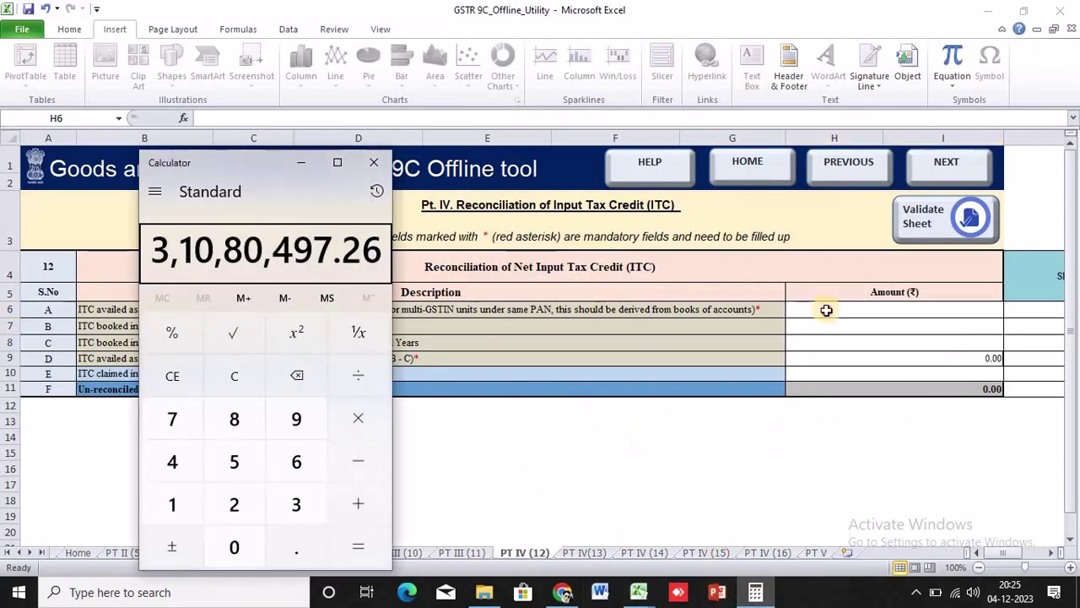
left_click(828, 309)
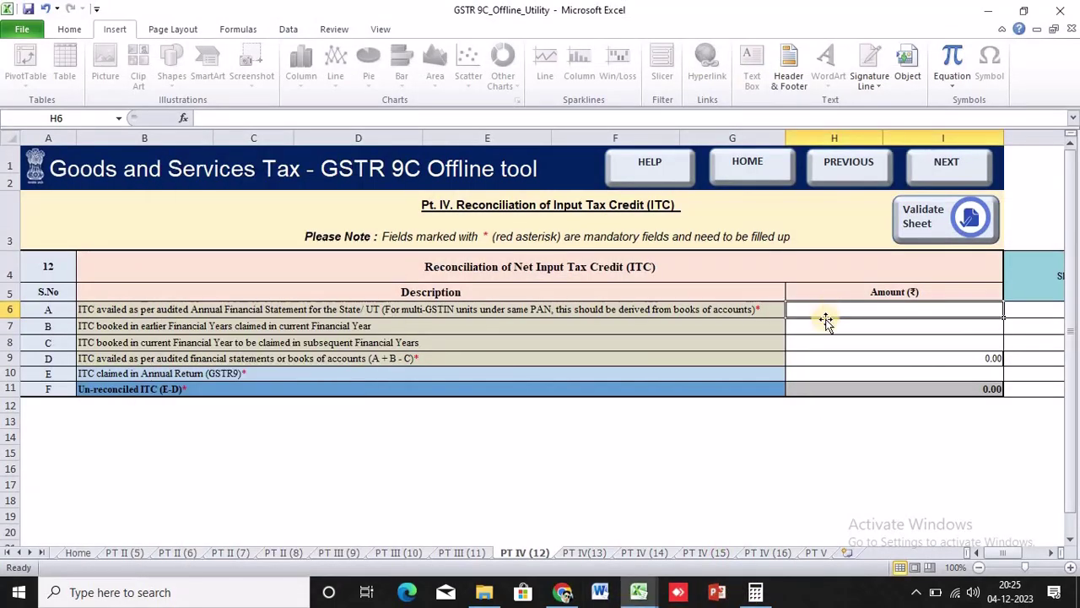
left_click(757, 589)
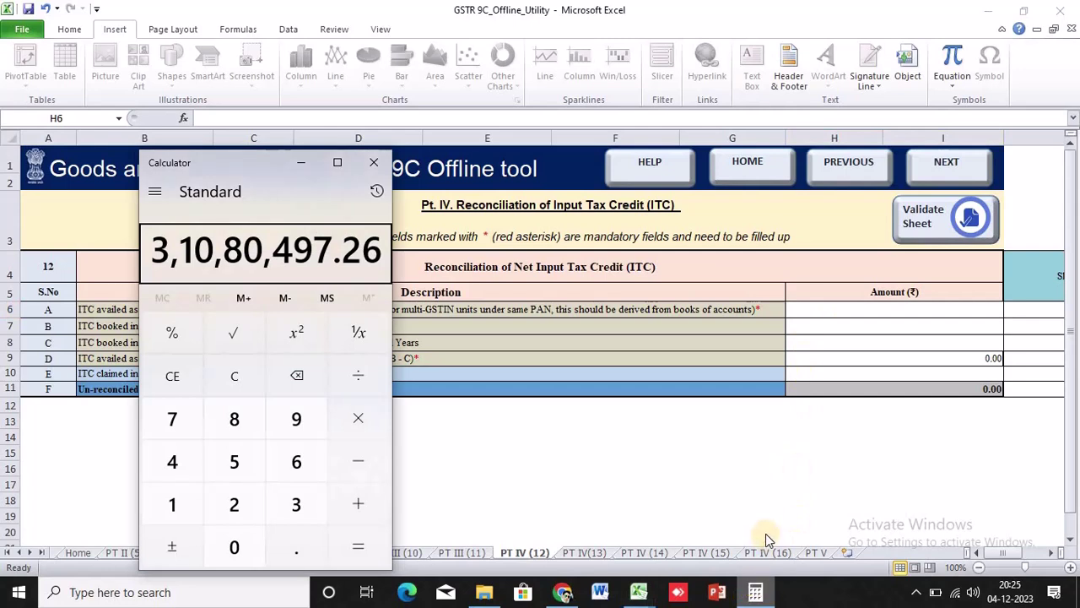
left_click(834, 308)
type("3")
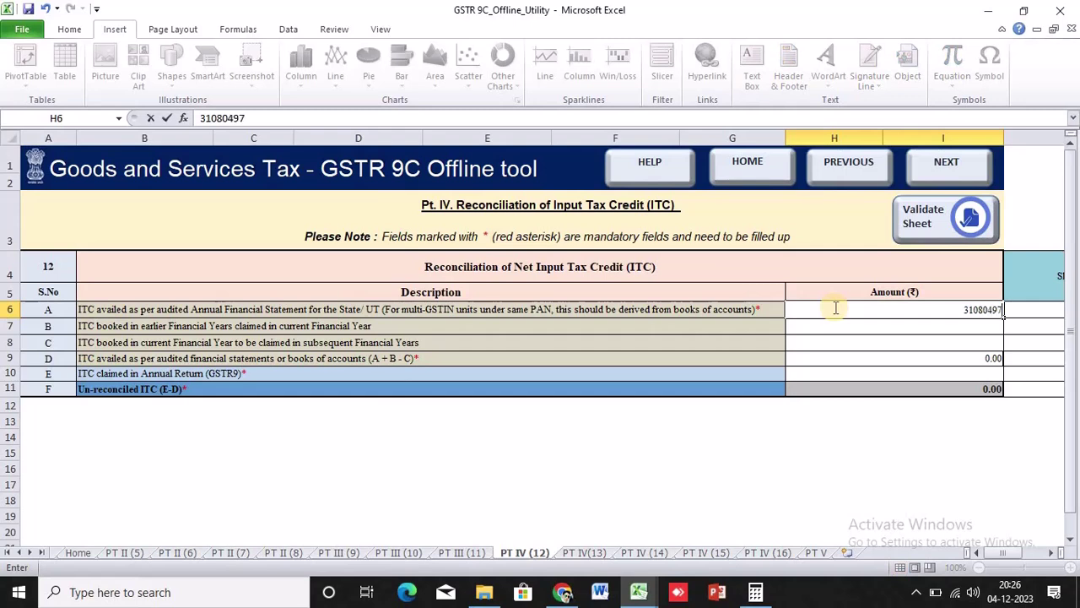
type("1080497")
left_click(756, 592)
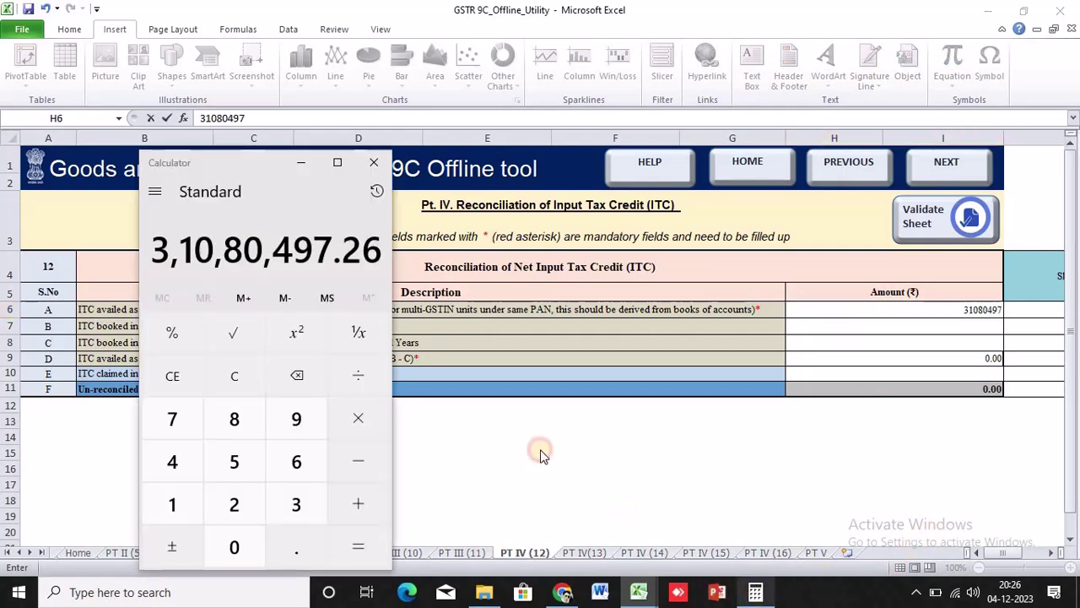
left_click(966, 304)
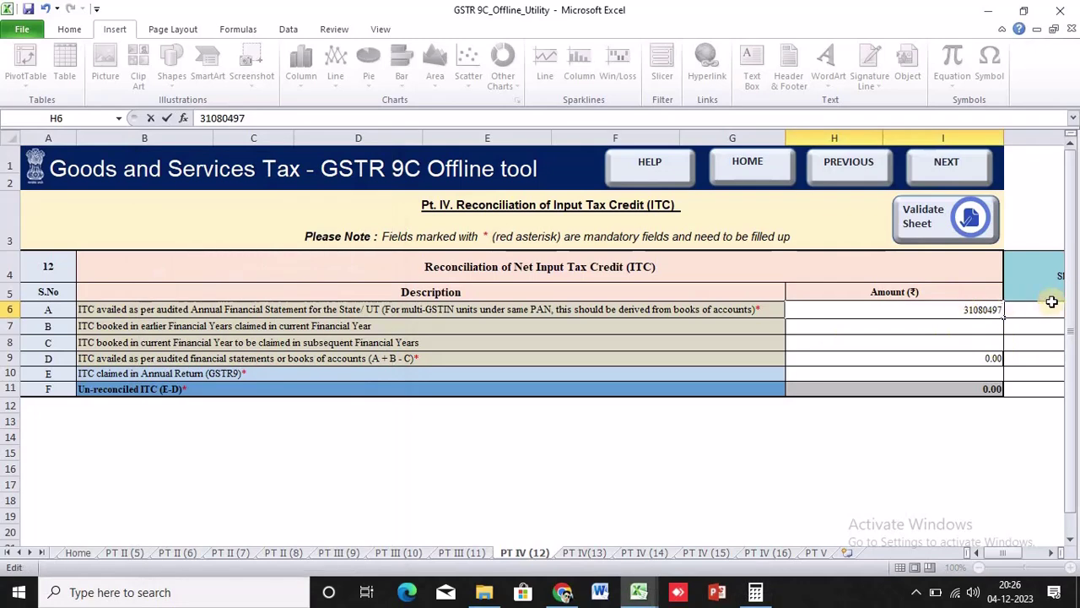
type("26")
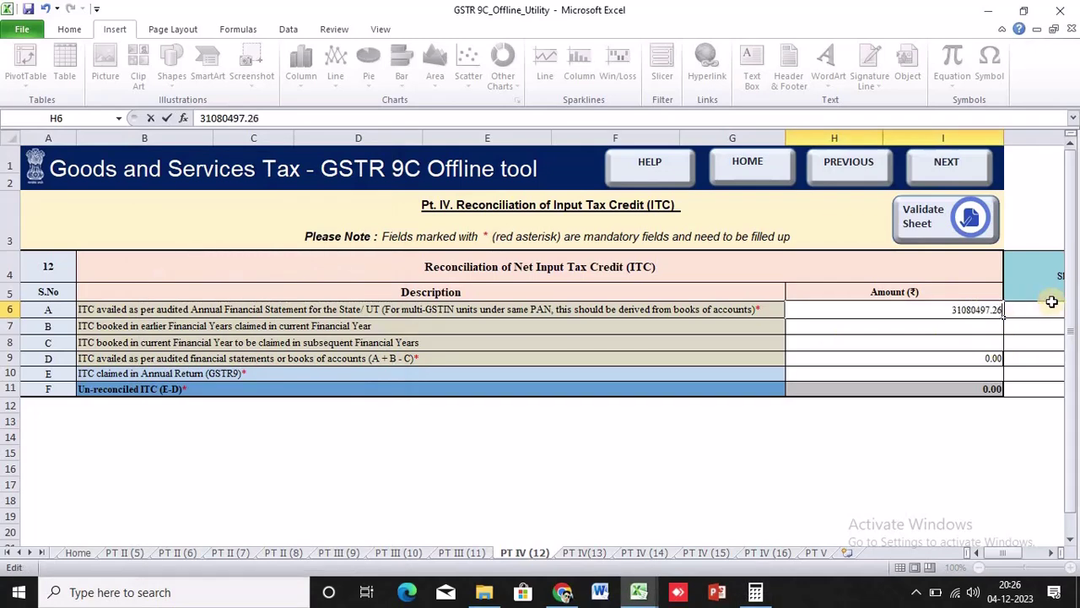
left_click(945, 342)
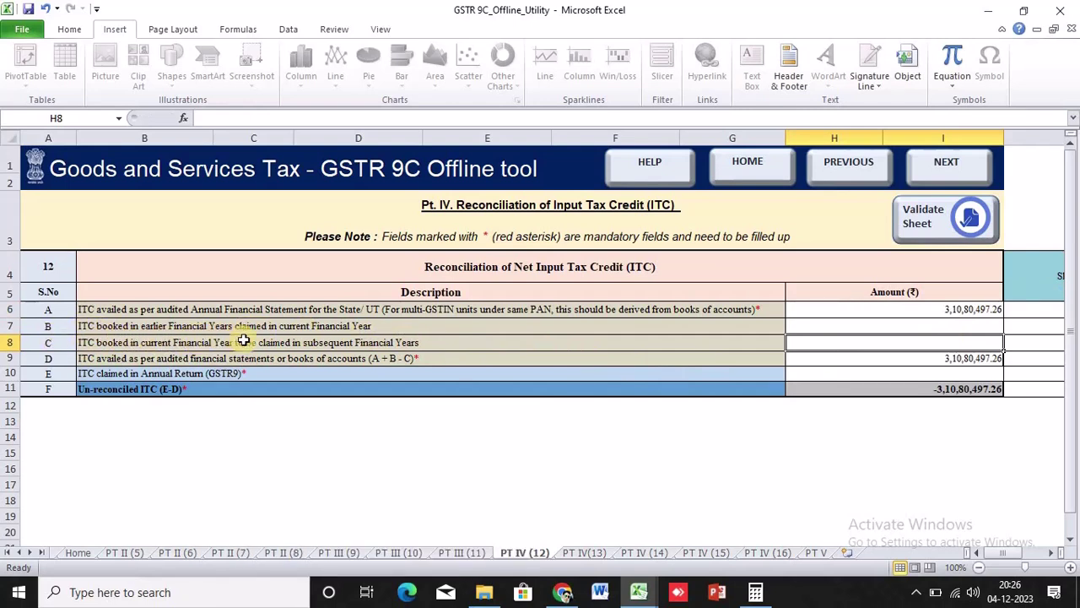
left_click(385, 329)
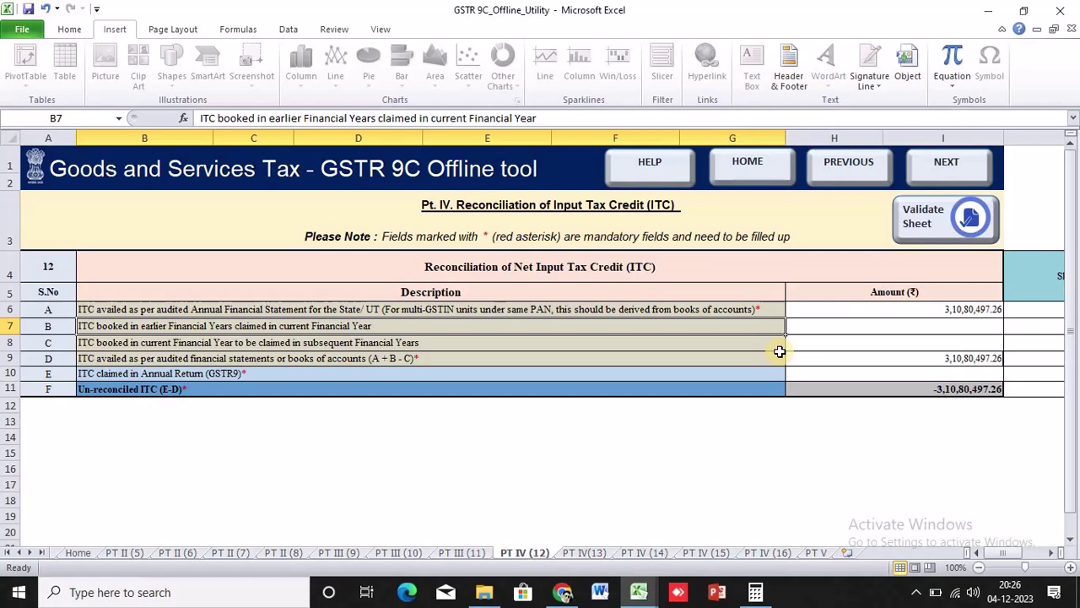
Review rows B to F of the net ITC reconciliation on PT IV (12), ending on row A's amount.
key("Down")
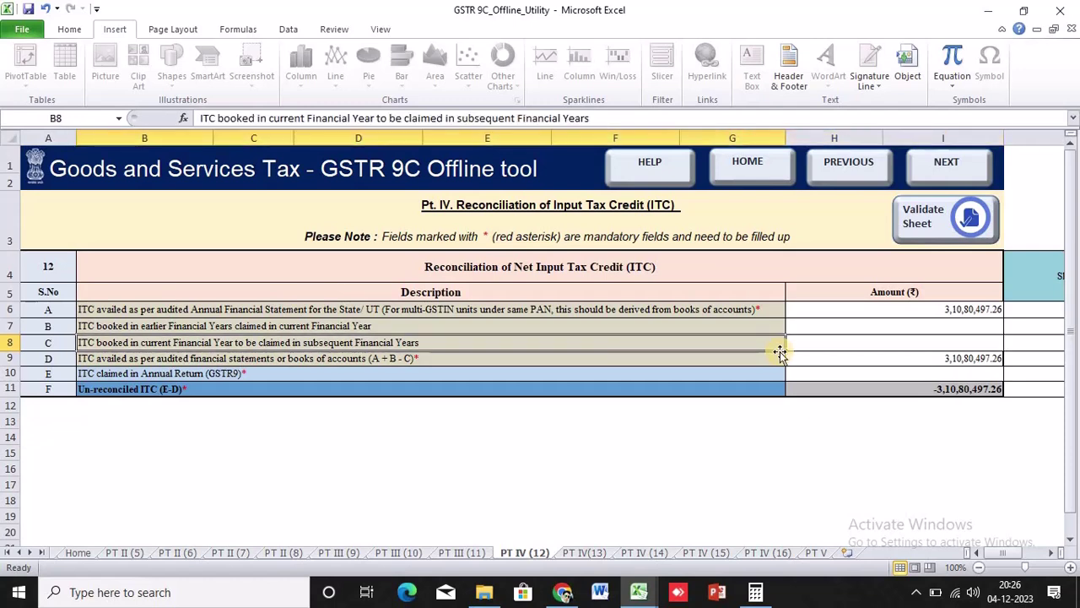
key("Right")
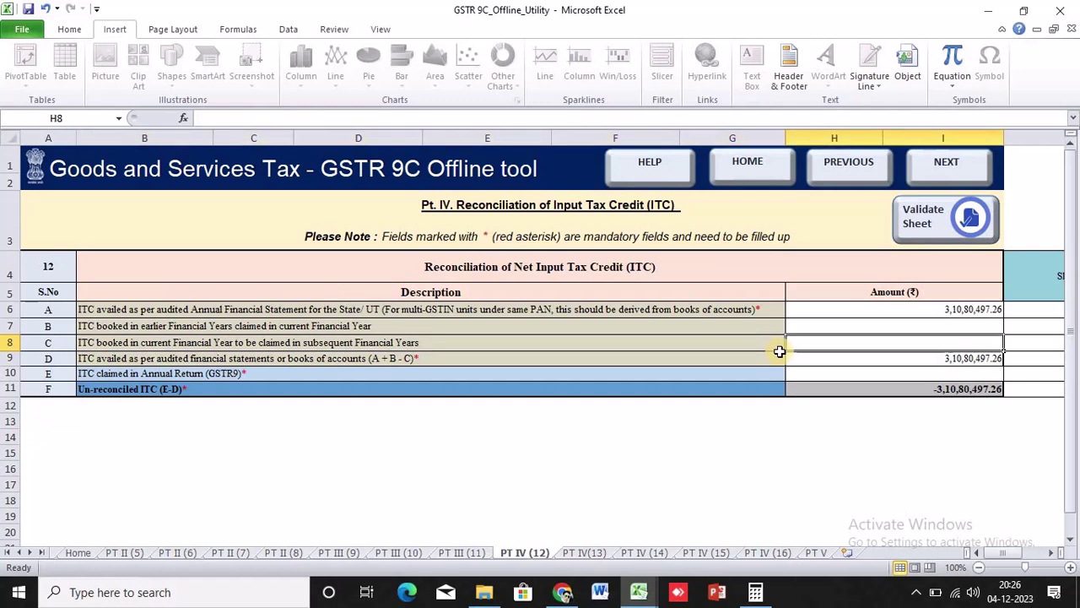
key("Down")
key("Down")
key("Home")
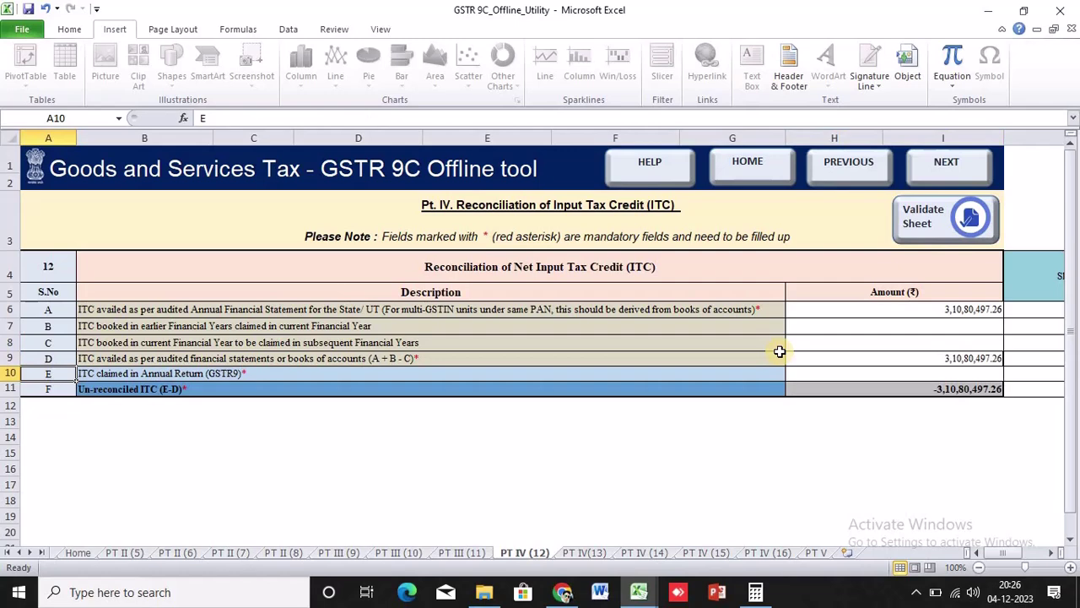
key("Right")
key("Right")
key("Right")
key("Home")
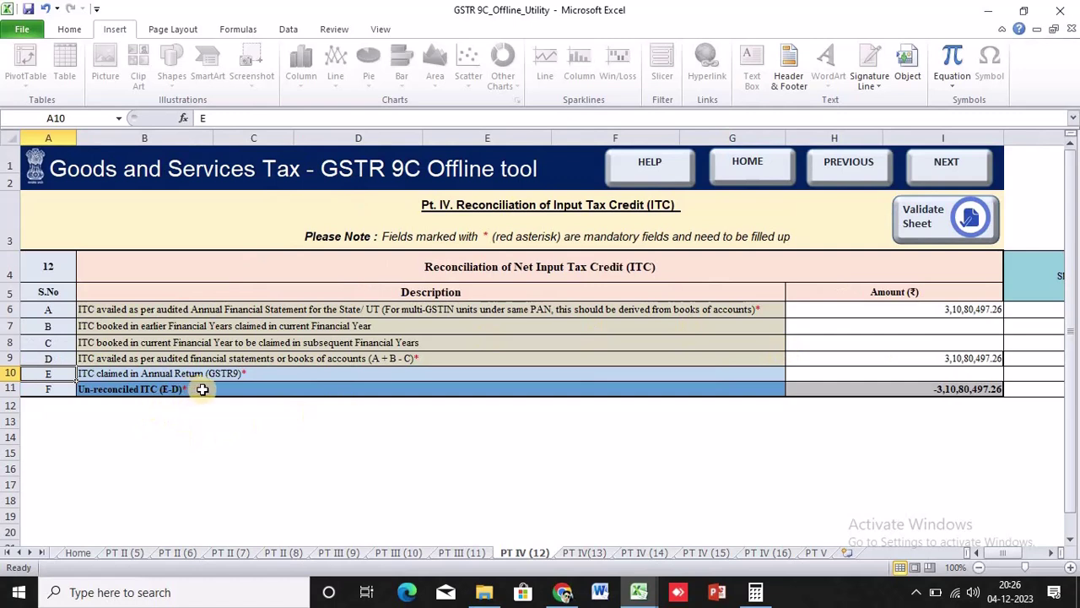
left_click(901, 313)
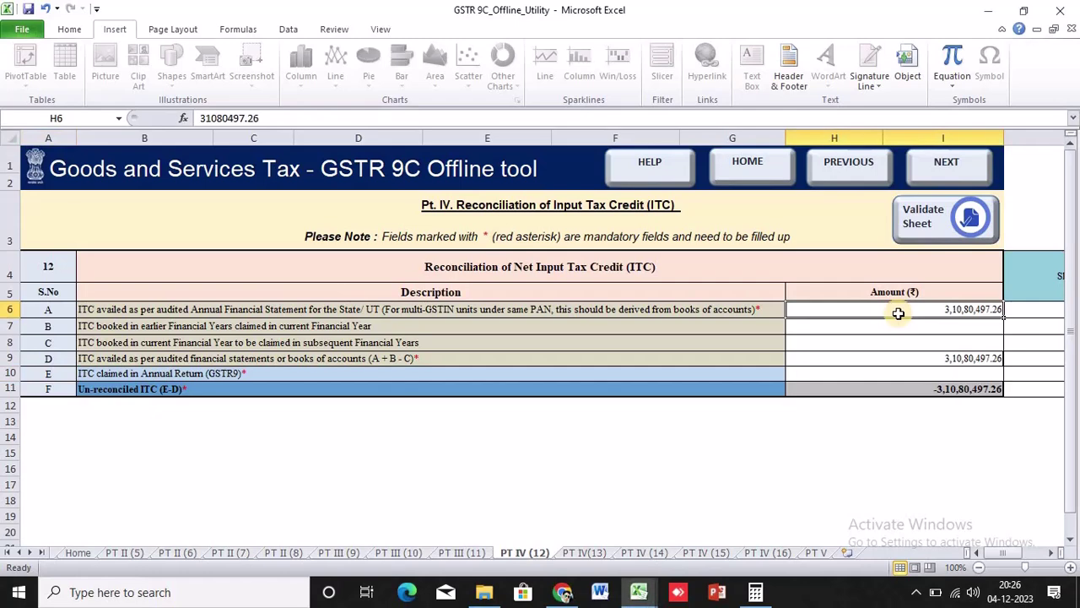
Switch to the VRANDA ENTERPRISES workbook in Excel and select the NET ITC row from its label through Cess on the HSN sheet.
key("alt+Tab")
key("alt+Tab")
key("alt+Tab")
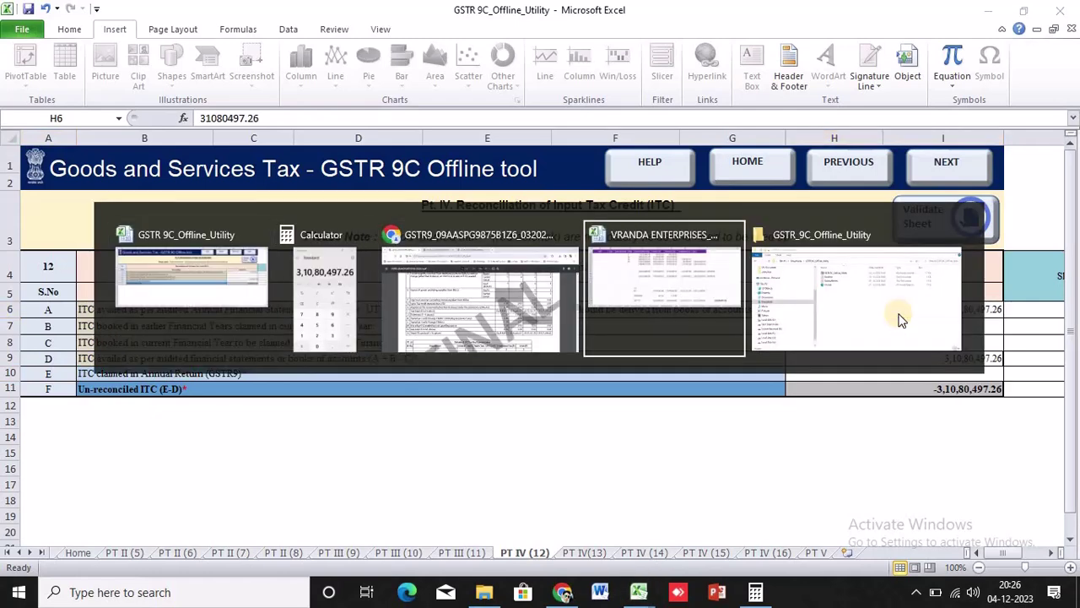
scroll(929, 456, "down", 2)
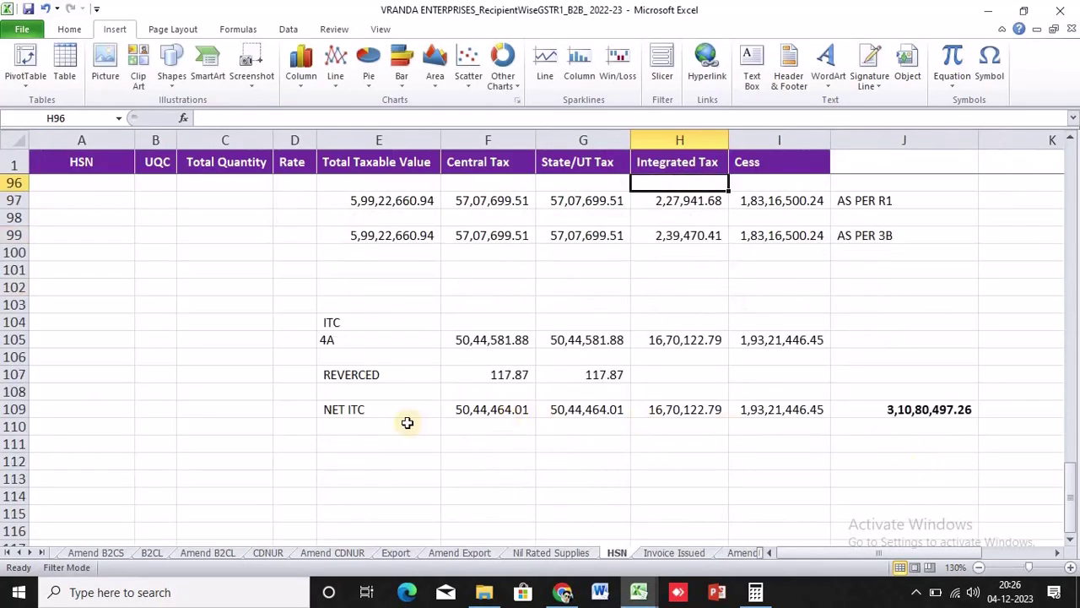
left_click_drag(350, 410, 765, 415)
Switch to the GSTR-3B PDF in Chrome and examine Table 4, Eligible ITC, down to Net ITC Available.
key("alt+Tab")
key("Tab")
key("Tab")
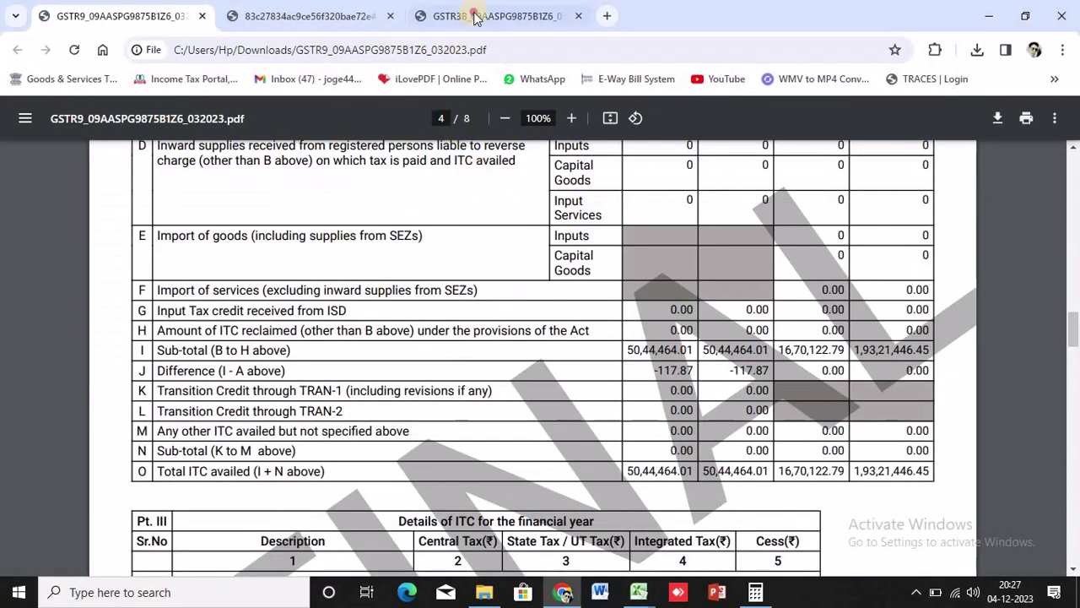
left_click(475, 17)
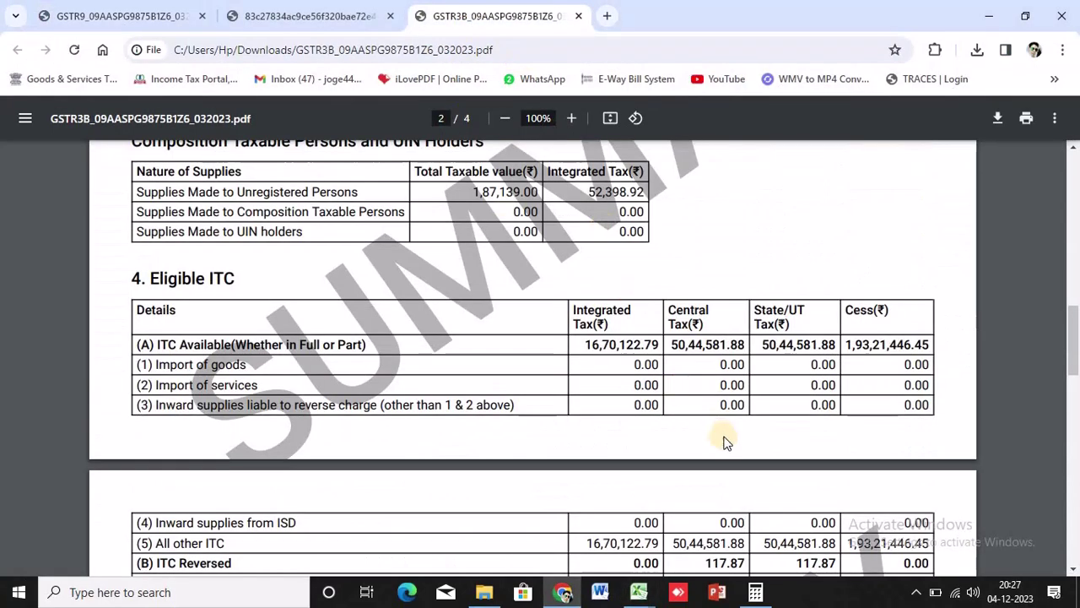
scroll(718, 426, "down", 4)
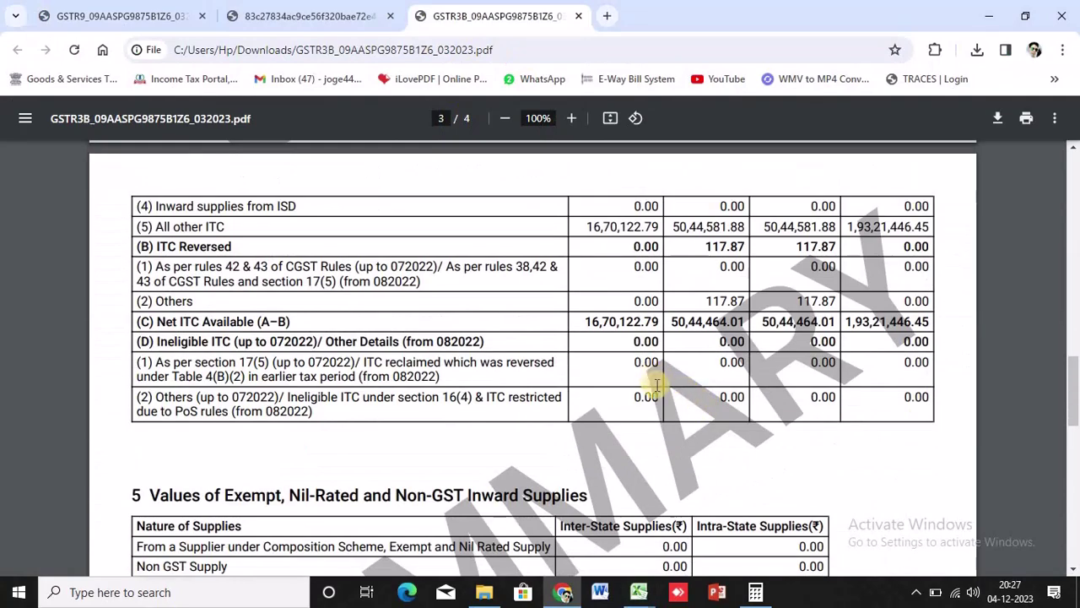
scroll(659, 388, "down", 7)
scroll(679, 422, "down", 3)
scroll(675, 422, "up", 8)
scroll(650, 387, "up", 1)
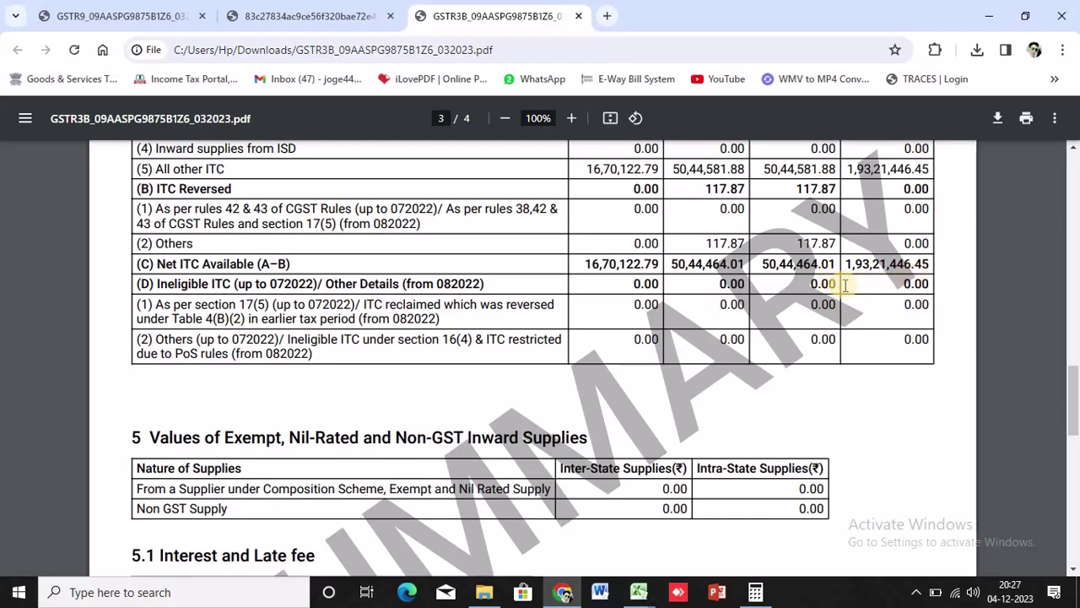
In the GSTR-9C workbook in Excel, enter 31080497.26 as ITC claimed in Annual Return (row E) and validate the PT IV (12) sheet.
key("alt+Tab")
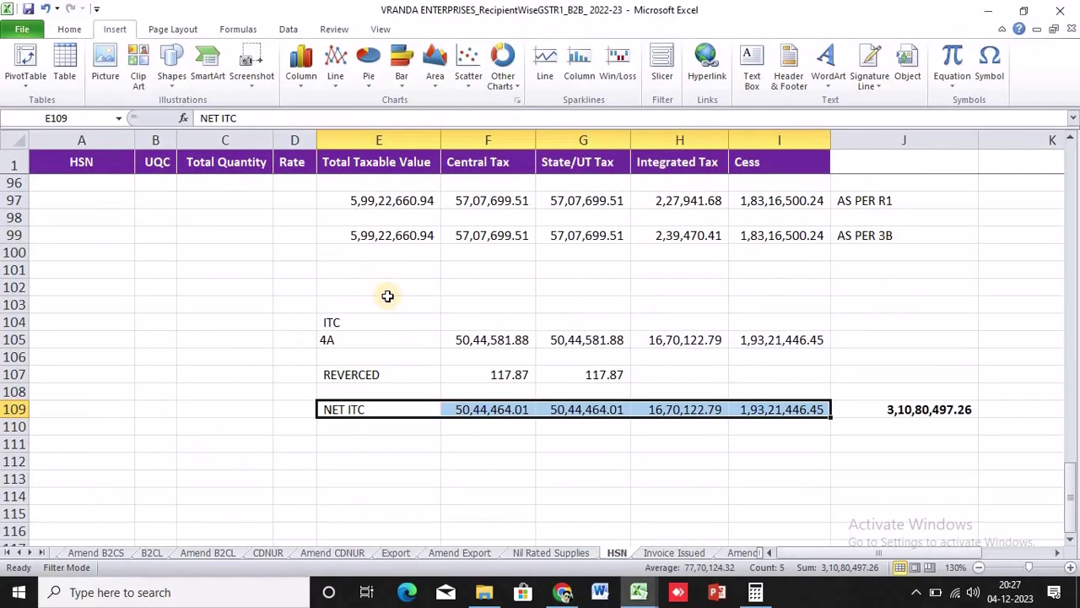
key("alt+Tab")
key("alt+Tab")
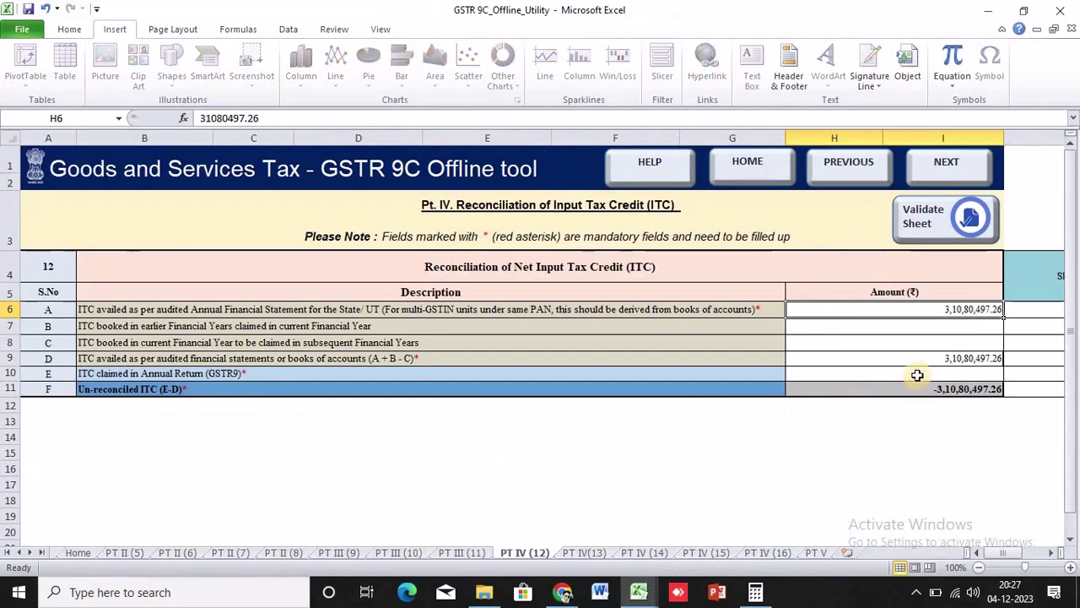
left_click(923, 375)
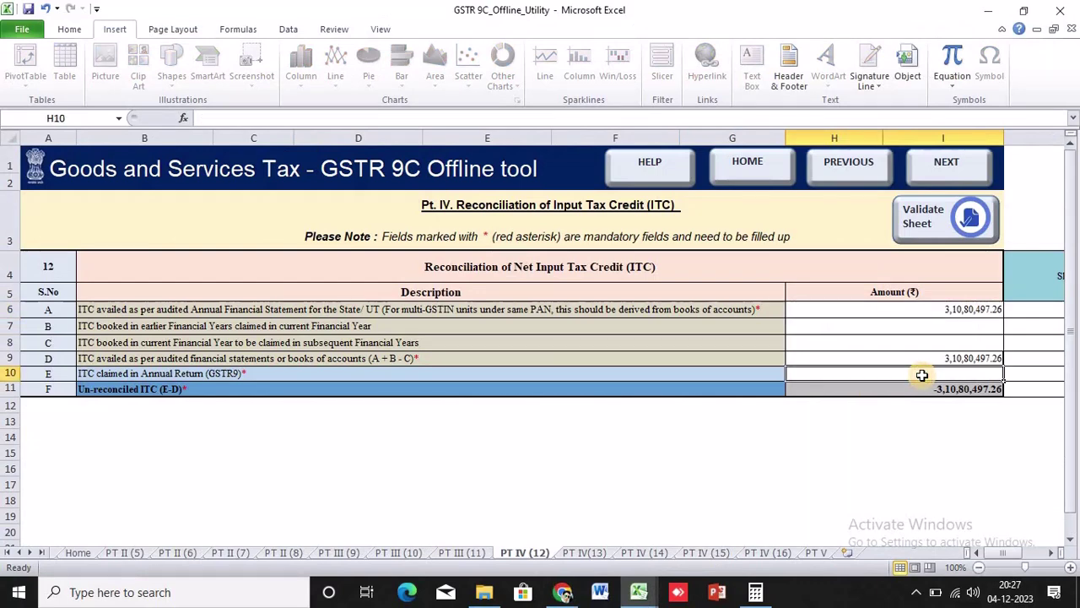
type("3,")
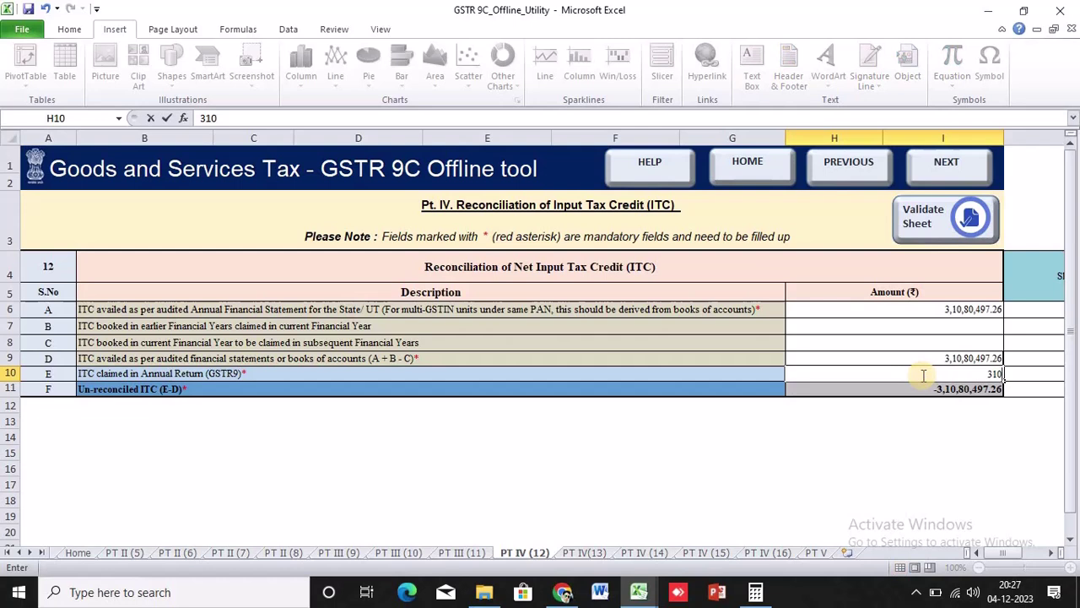
type("10,80,497.26")
left_click(958, 469)
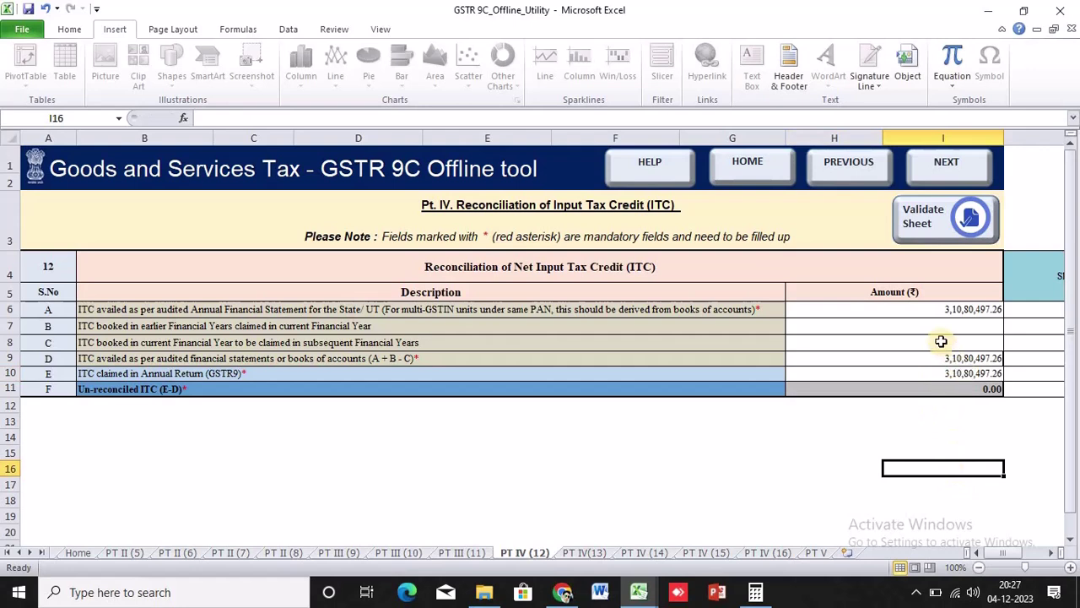
left_click(905, 217)
left_click(577, 340)
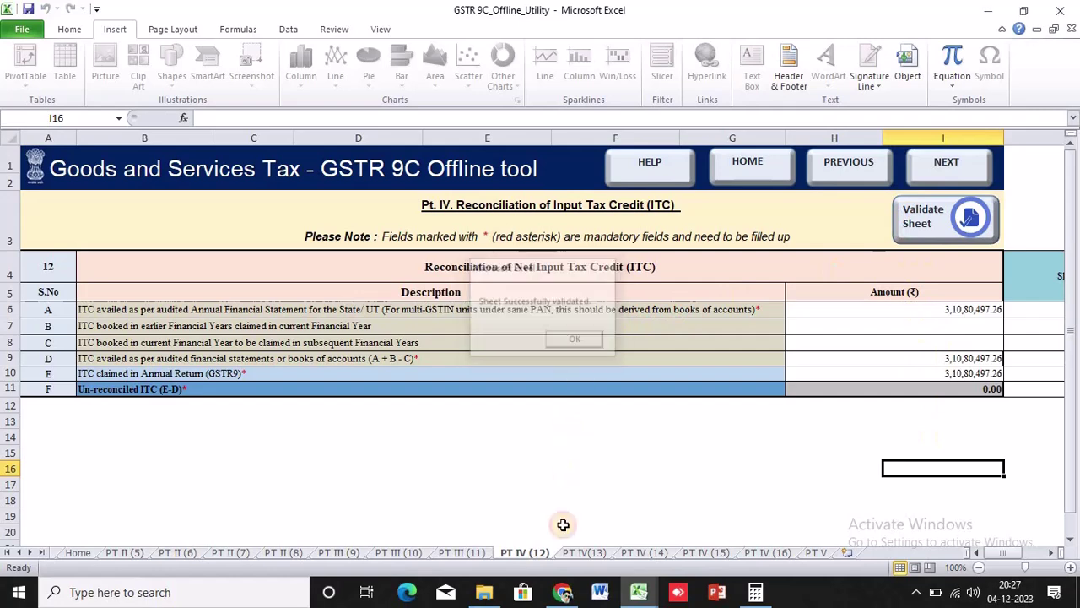
Check the reasons table on PT IV(13) against the ITC amounts in rows A and E of PT IV (12).
left_click(584, 554)
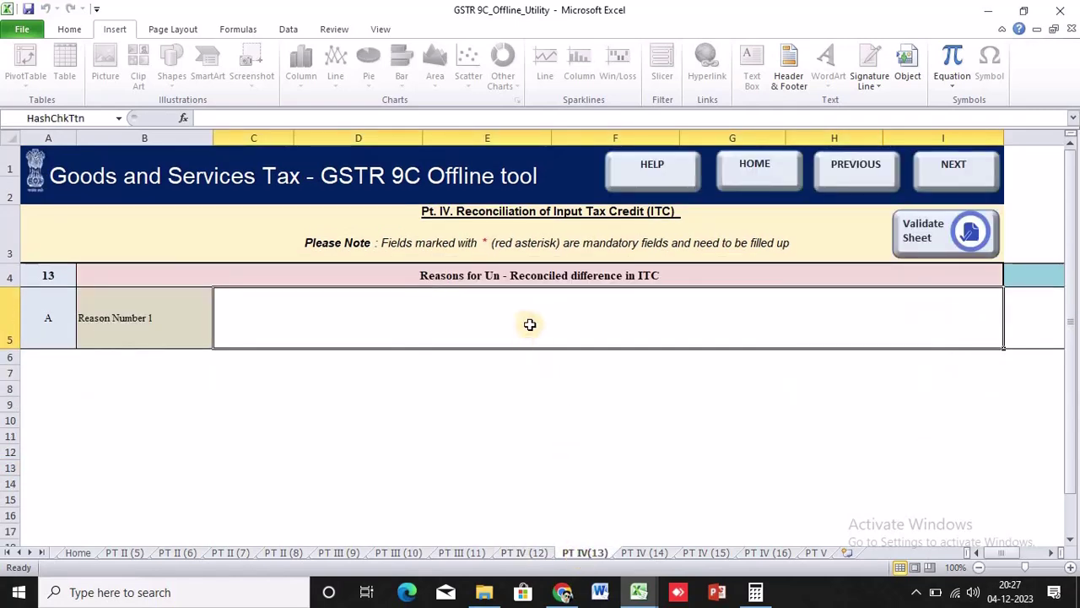
left_click(524, 553)
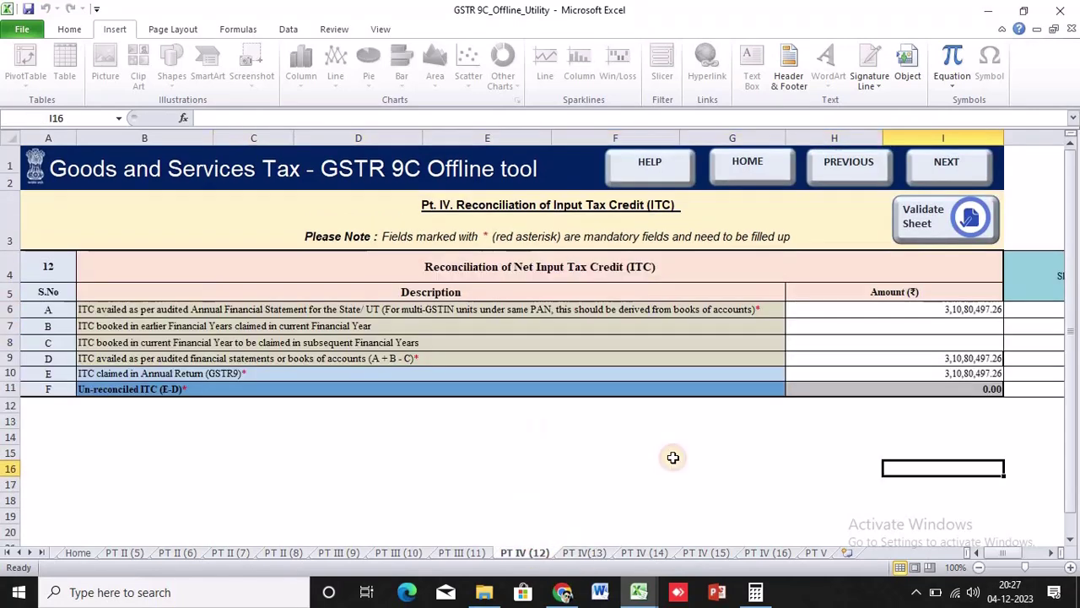
left_click(795, 309)
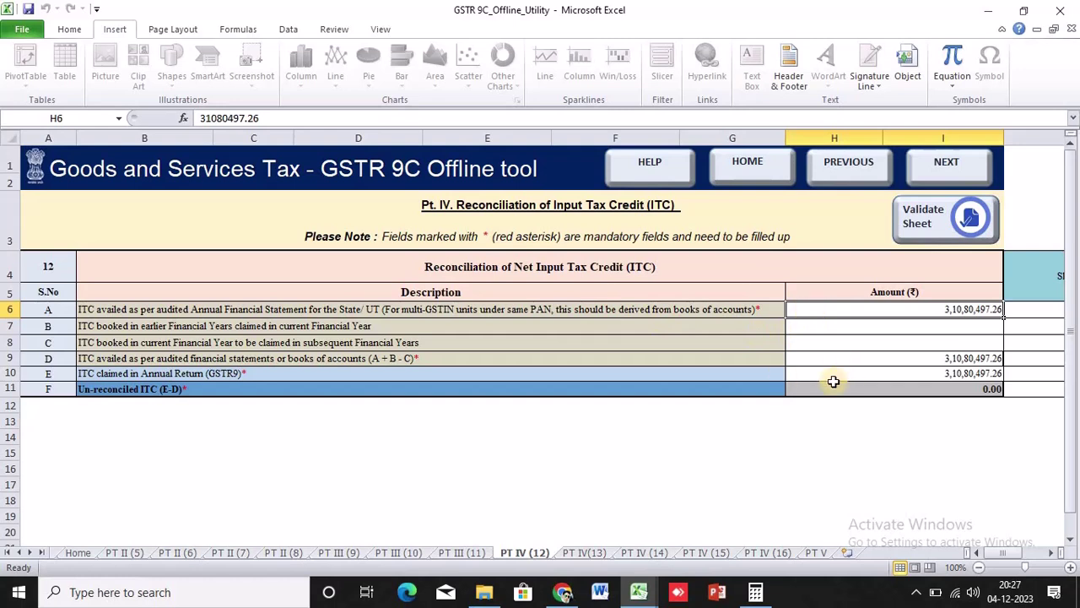
left_click(535, 385)
left_click(525, 375)
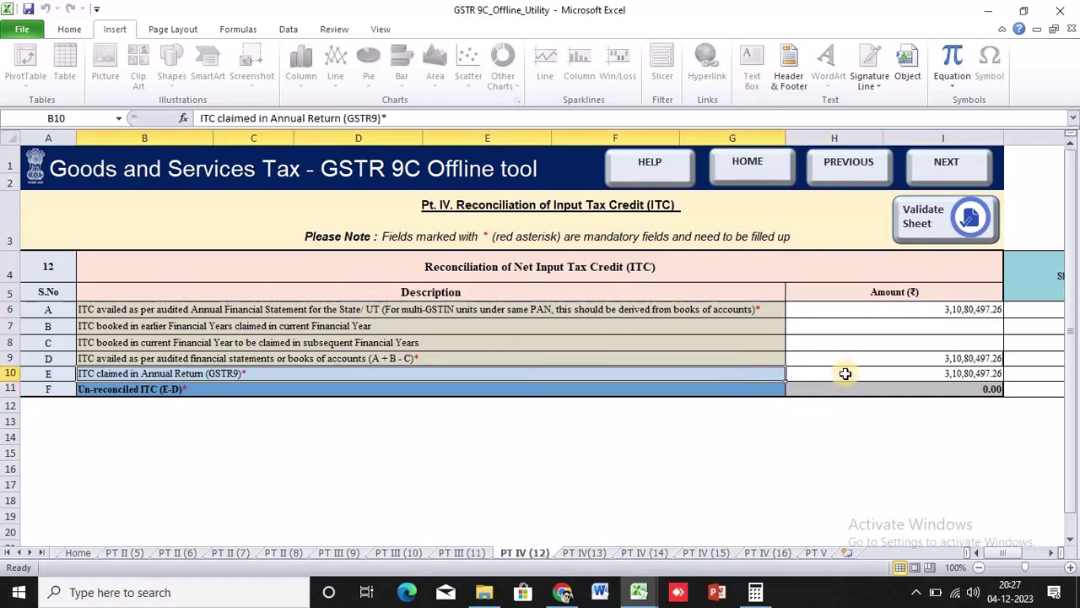
left_click(591, 557)
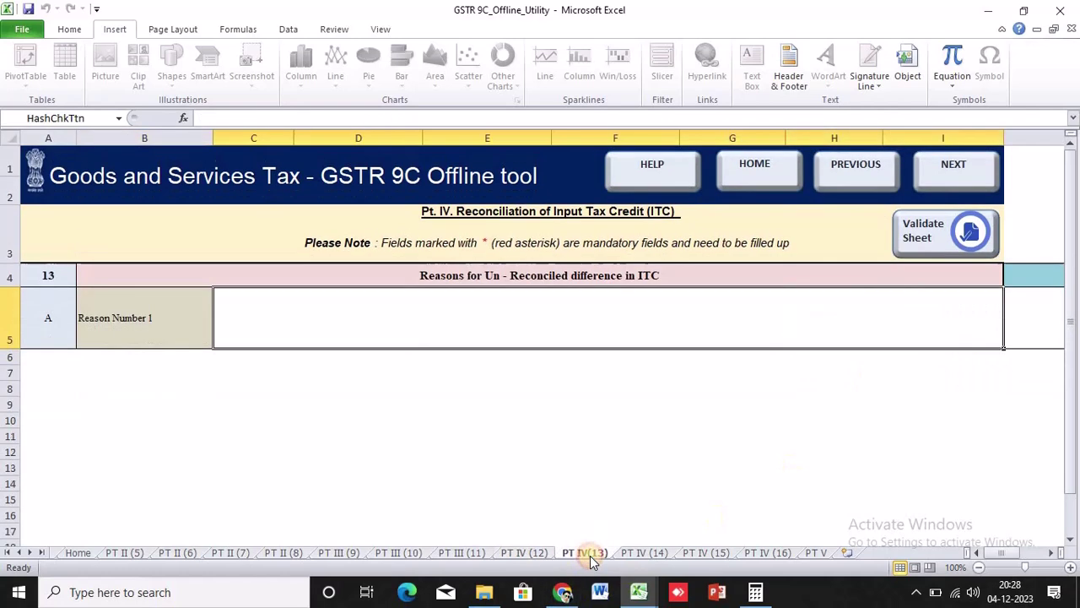
left_click(525, 553)
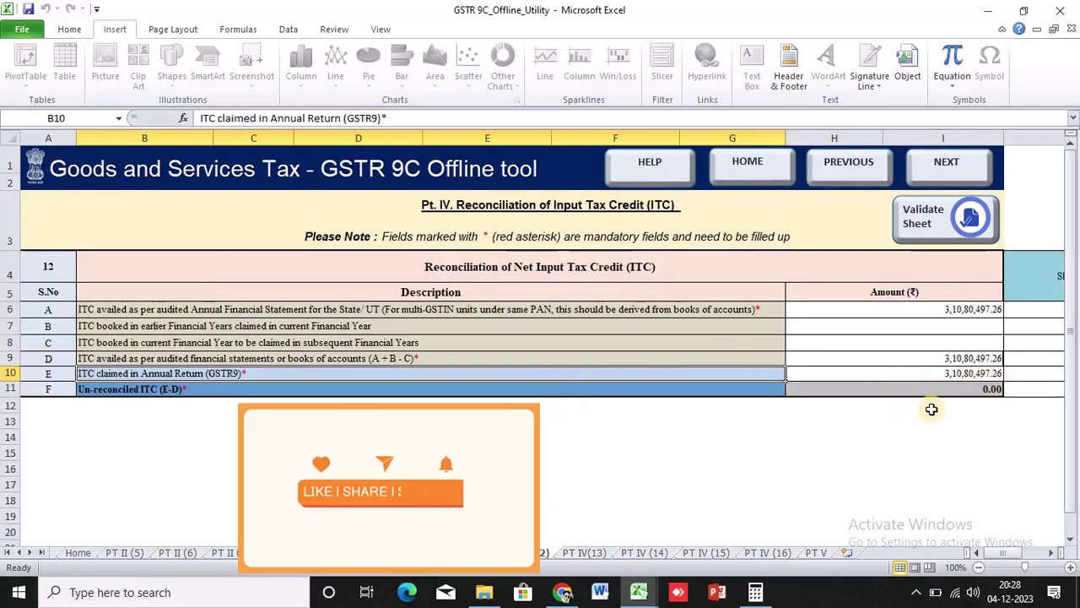
Validate the PT IV(13) sheet with Reason Number 1 left blank.
left_click(583, 553)
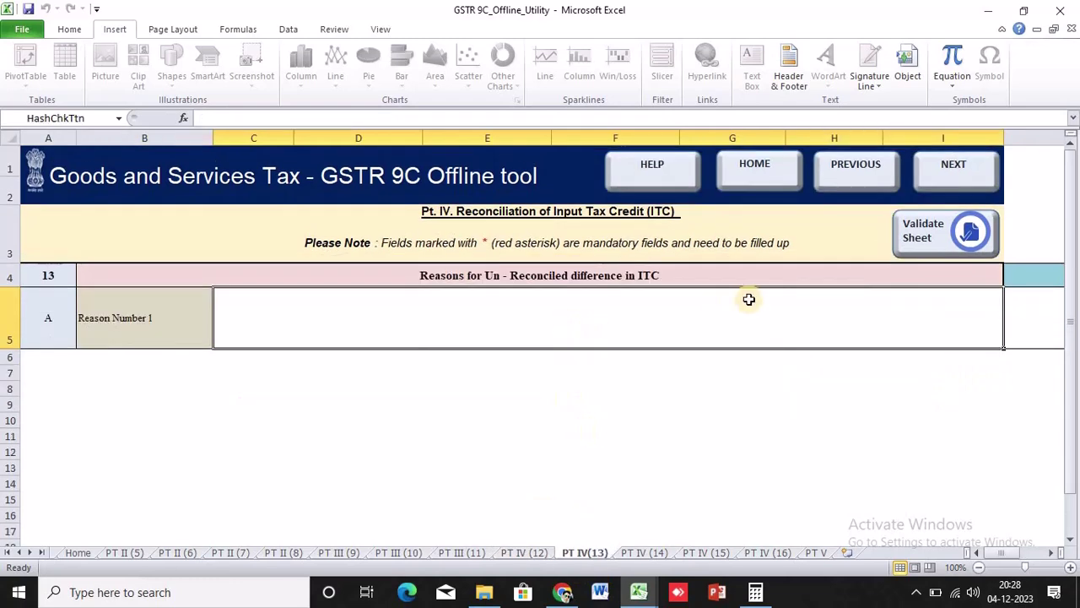
left_click(917, 239)
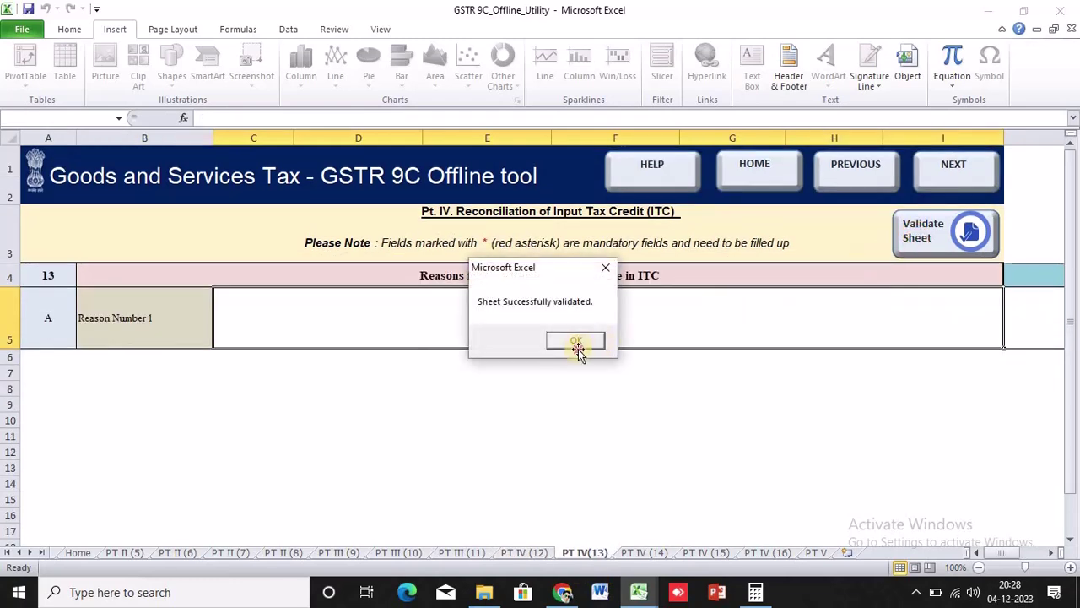
left_click(578, 344)
Open the PT IV (14) sheet, look over its expense rows, and select the Value cell for Purchases.
left_click(650, 550)
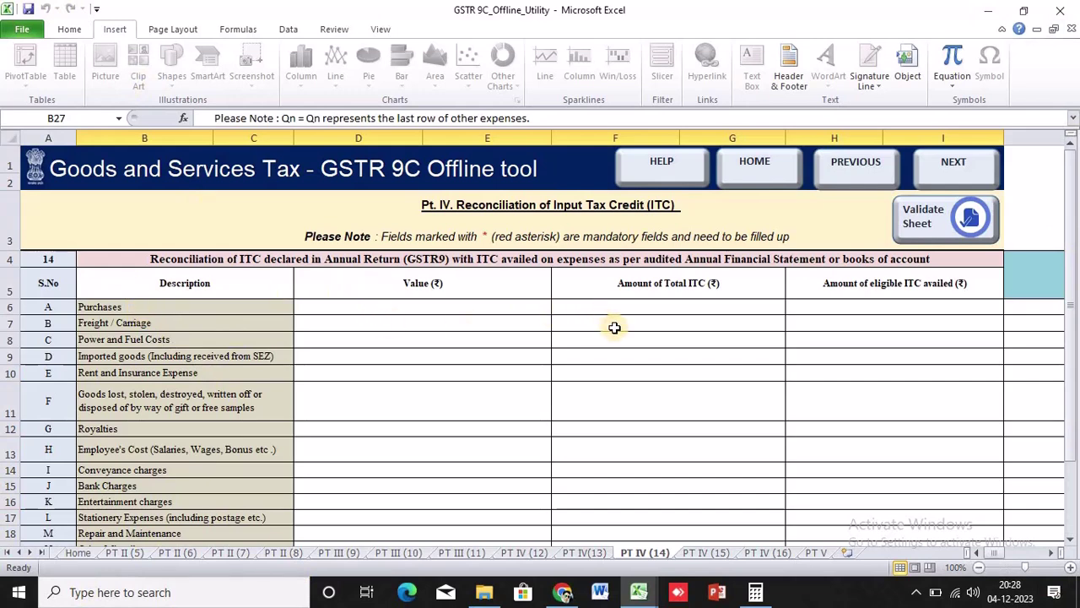
scroll(613, 329, "down", 2)
scroll(591, 333, "up", 2)
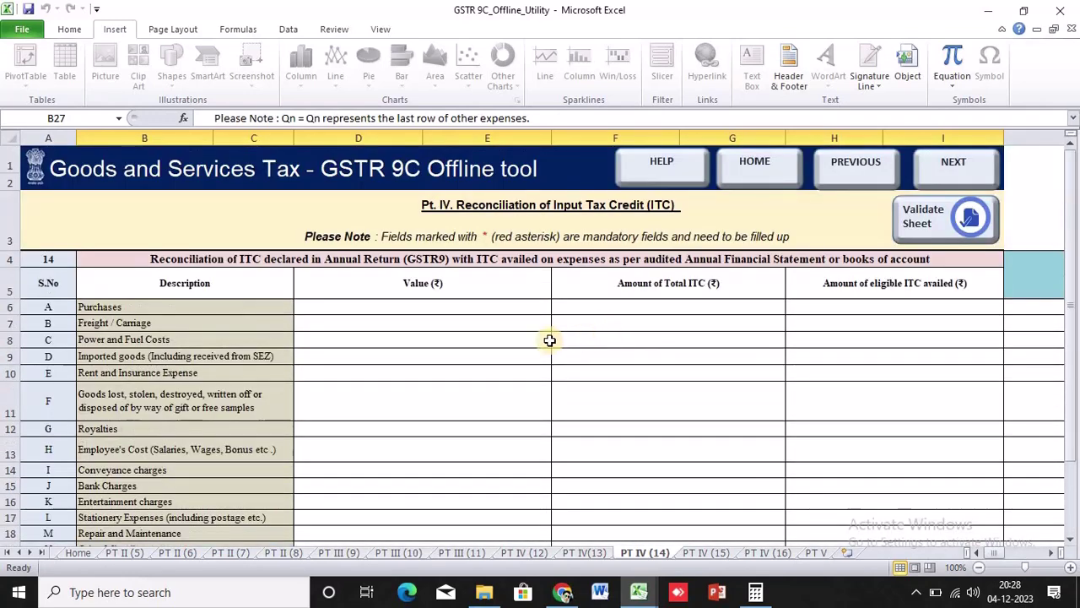
left_click(317, 309)
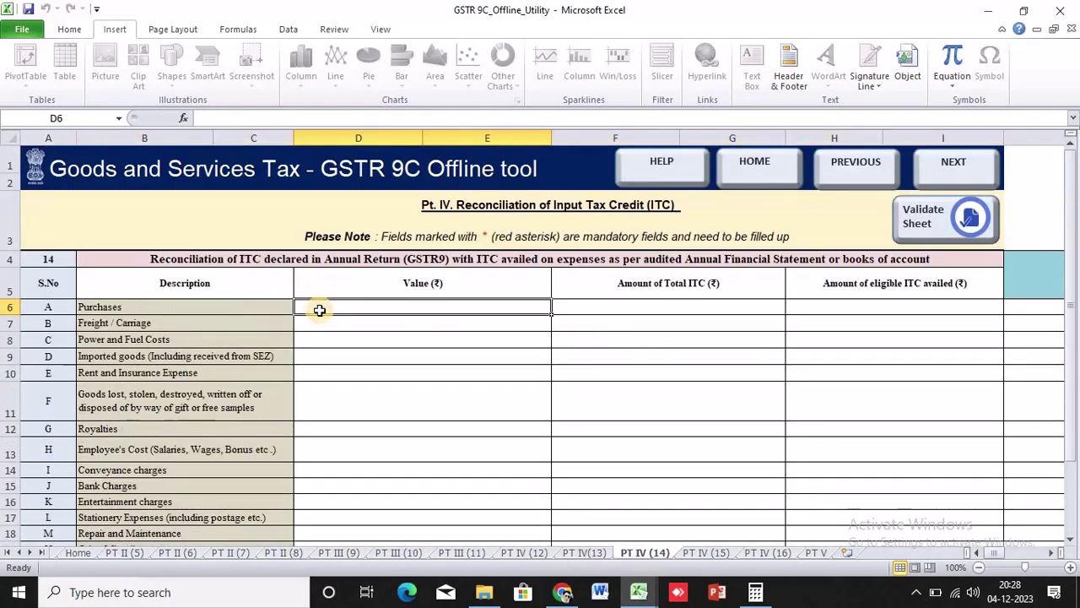
Check the HSN sheet of the VRANDA ENTERPRISES workbook for a purchases figure, then return to the GSTR-9C workbook.
key("alt+Tab")
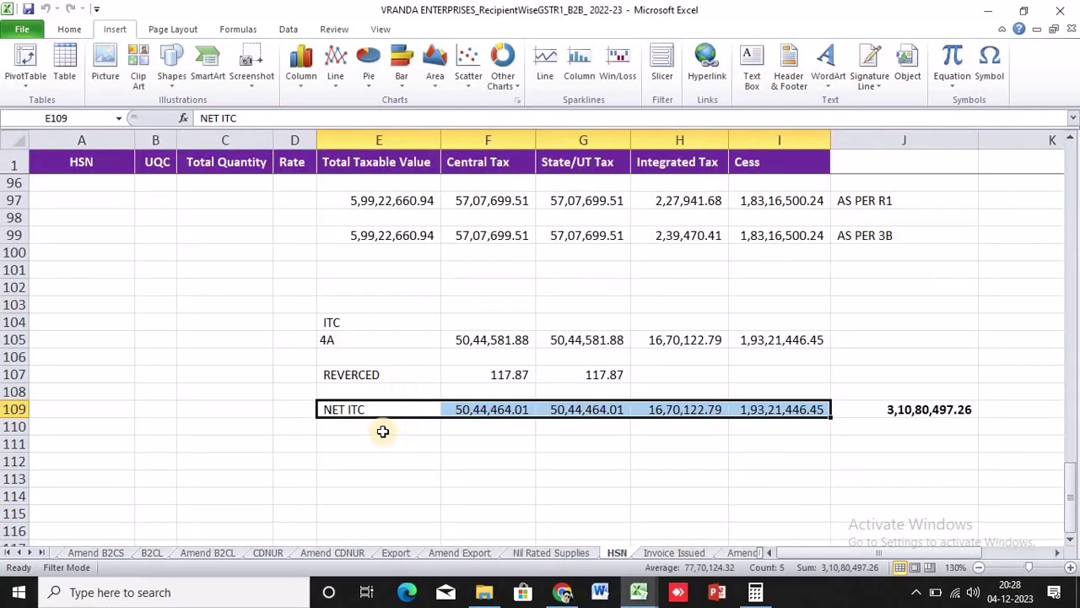
scroll(382, 432, "up", 2)
scroll(381, 433, "down", 2)
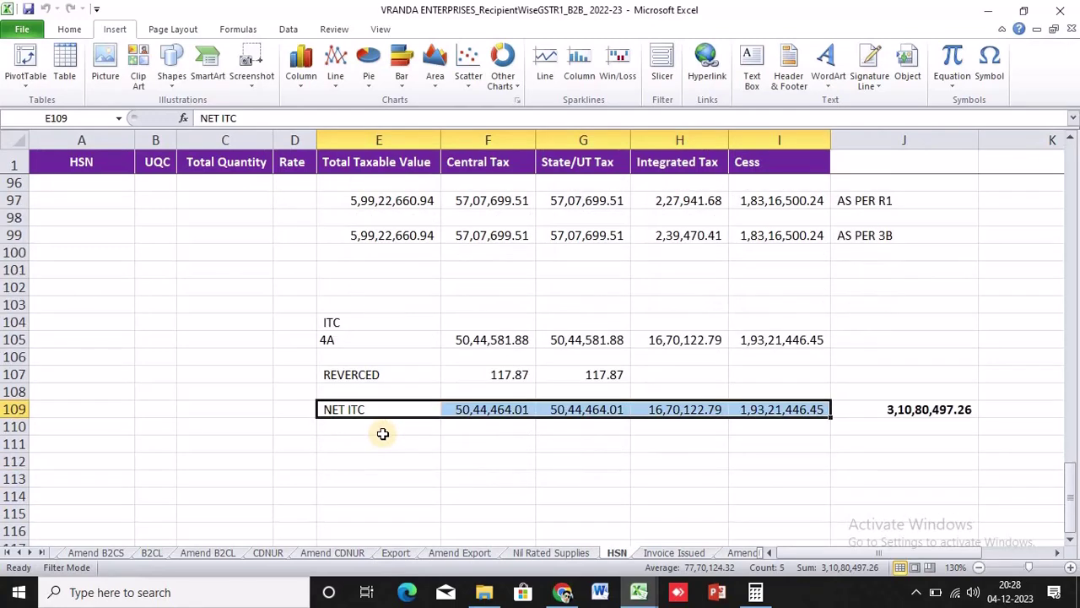
left_click(434, 445)
key("alt+Tab")
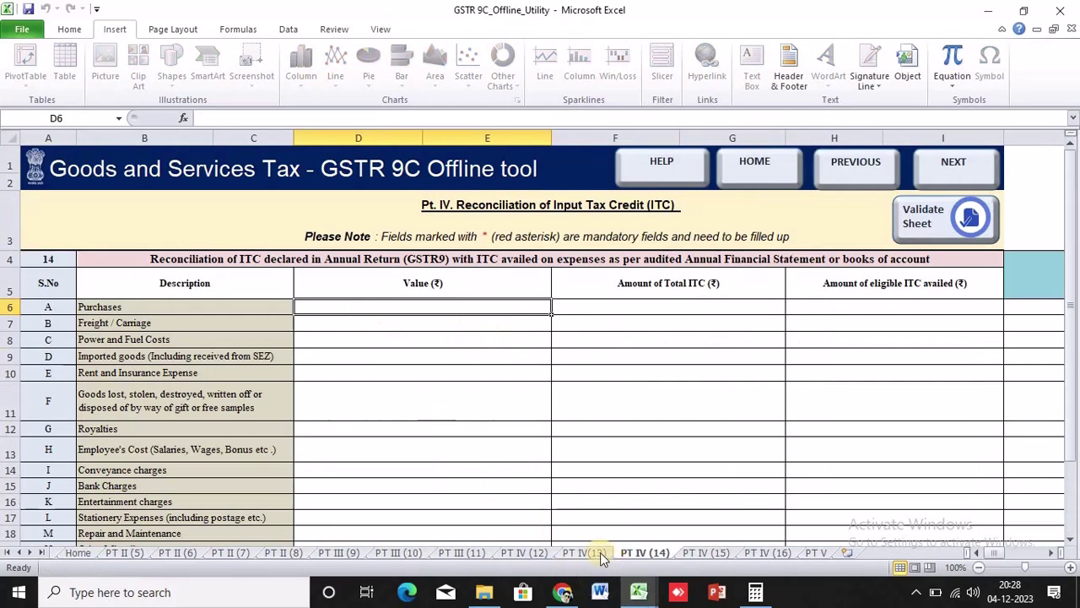
Switch to the provisional balance sheet PDF in Chrome and locate the TO PURCHASES amount.
key("alt+Tab")
key("alt+Tab")
left_click(342, 17)
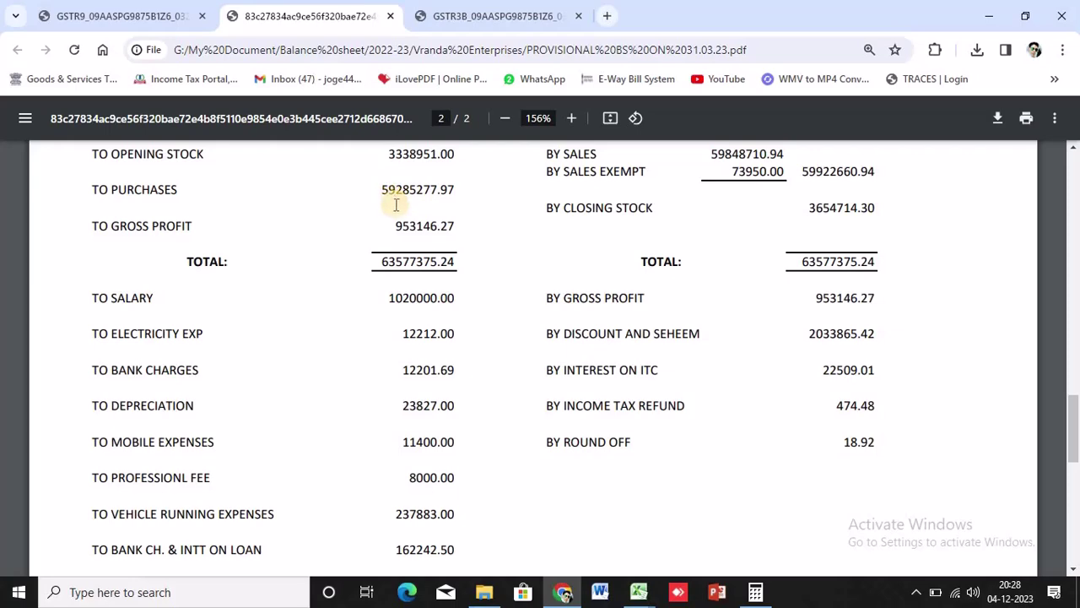
Switch to the GSTR-9C workbook in Excel and enter 5928277 as the Purchases value on PT IV (14).
key("alt+Tab")
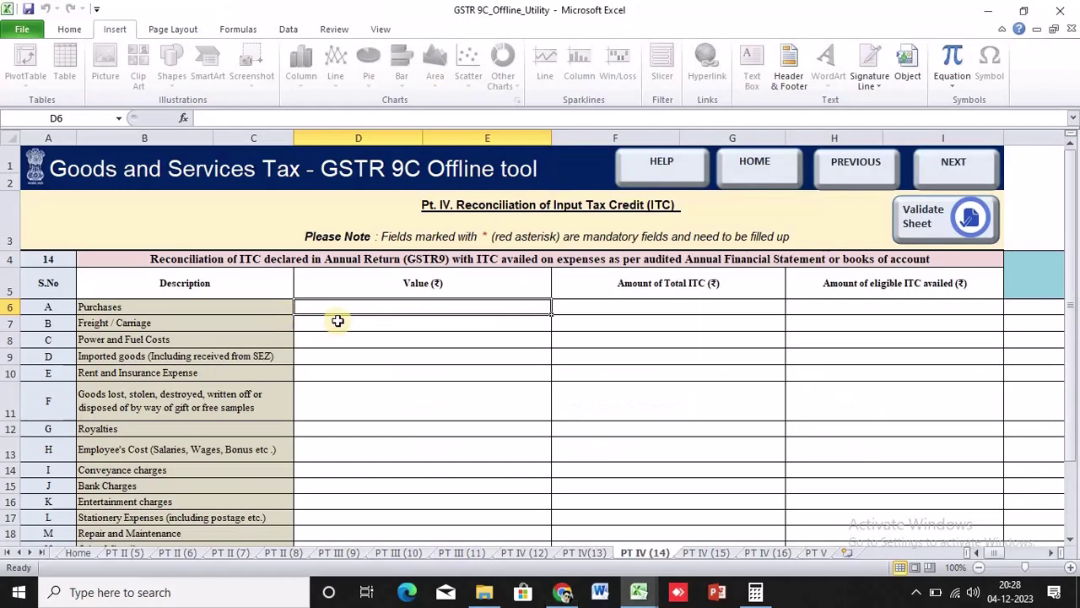
type("5928277")
key("Return")
Recheck the TO PURCHASES amount in the balance sheet PDF in Chrome, then correct the Purchases value in the GSTR-9C workbook to 5928277.97.
key("alt+Tab")
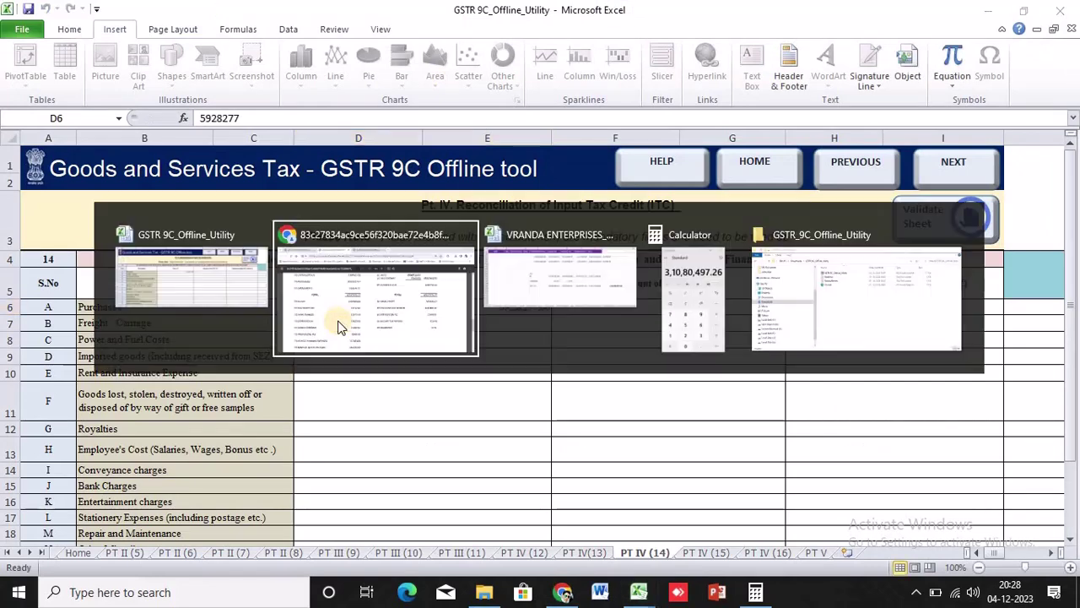
left_click(338, 327)
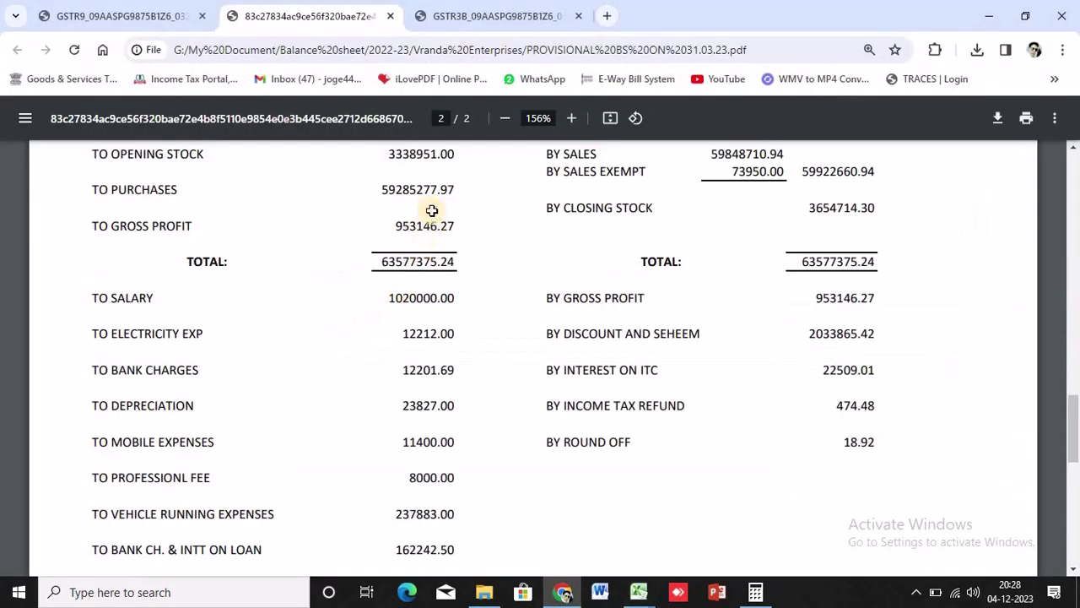
key("alt+Tab")
key("F2")
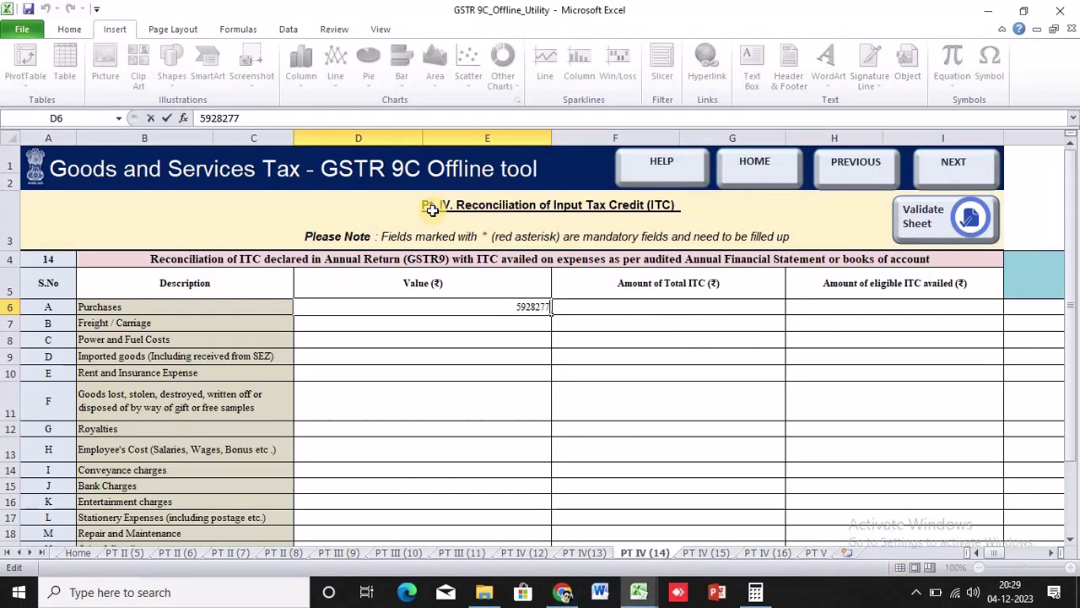
type(".97")
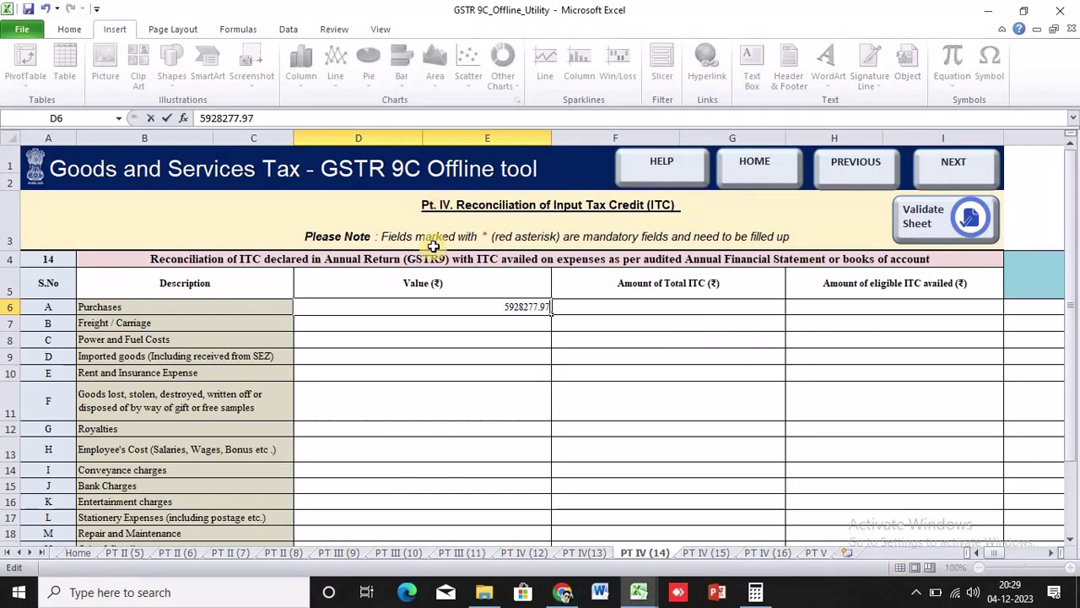
left_click(465, 385)
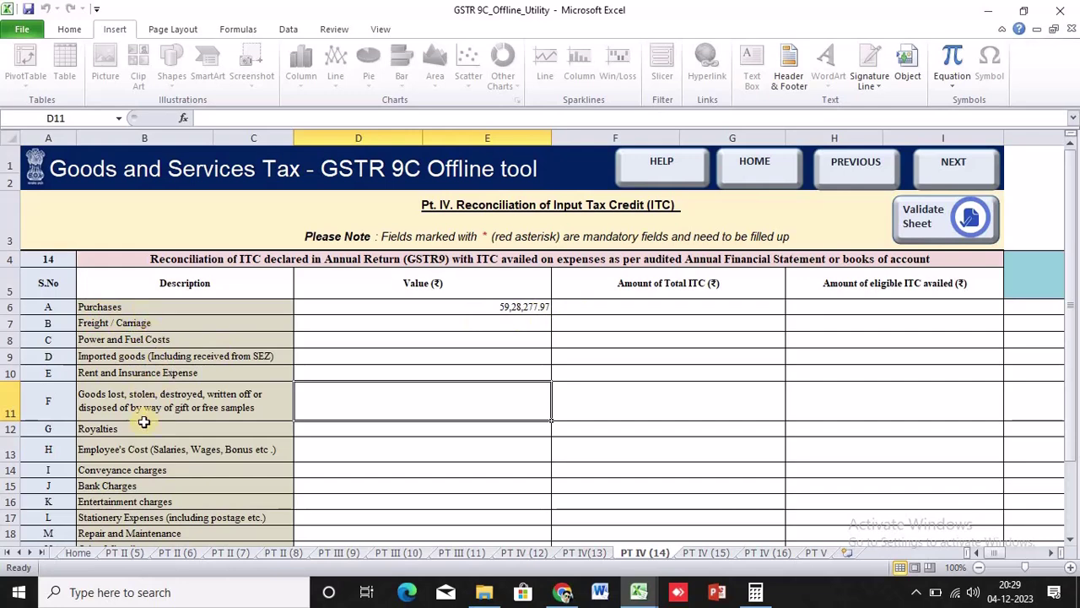
Select the total ITC cell for Purchases on PT IV (14) and look up the net ITC total in the VRANDA ENTERPRISES workbook's HSN sheet.
scroll(152, 405, "down", 1)
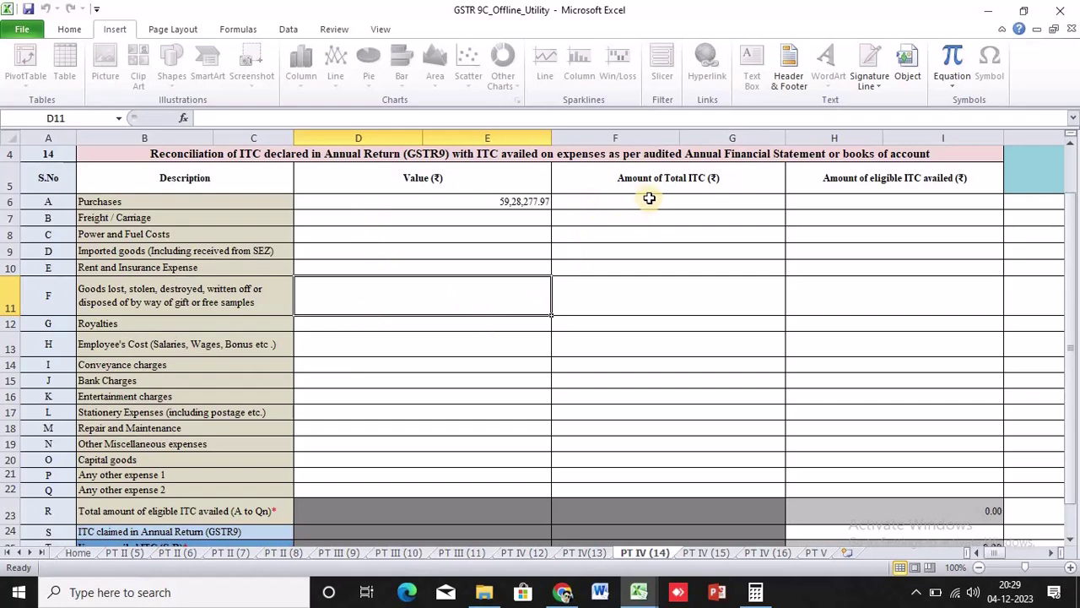
scroll(697, 256, "down", 1)
scroll(788, 224, "up", 2)
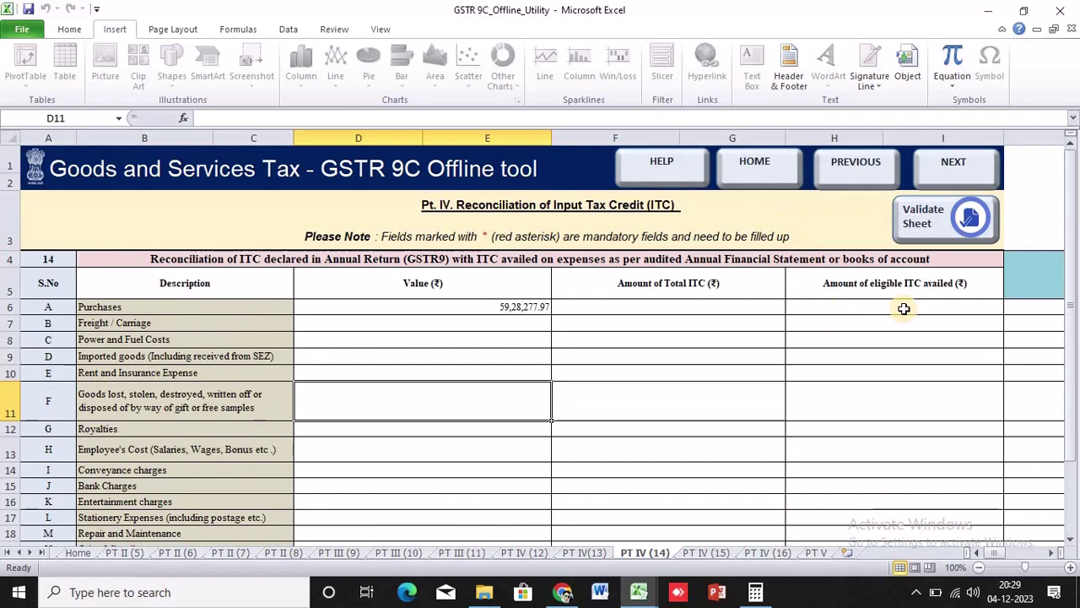
scroll(860, 352, "down", 1)
left_click(601, 204)
key("alt+Tab")
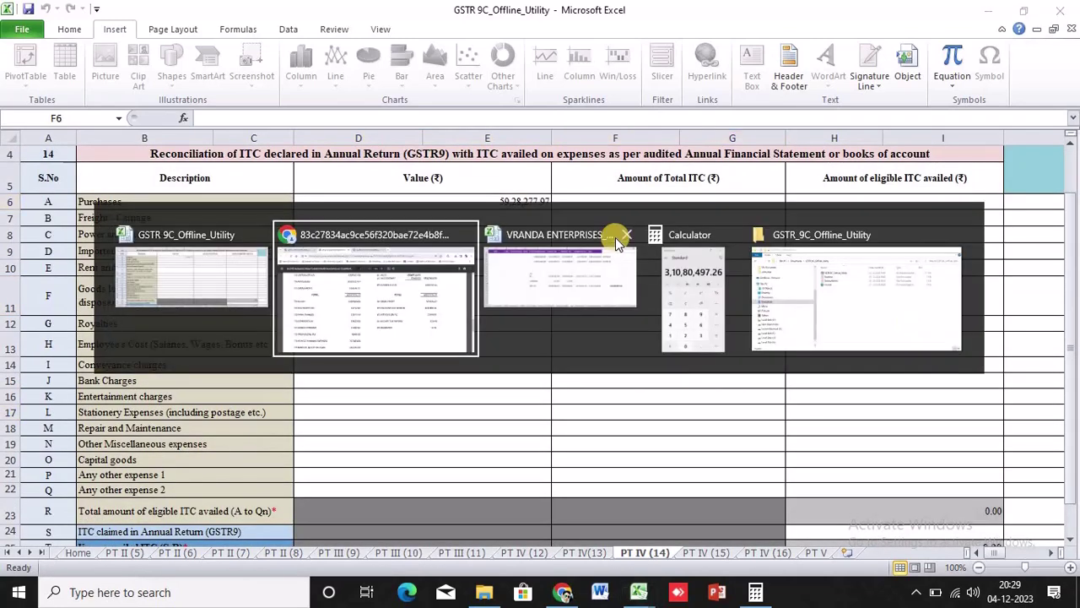
left_click(615, 240)
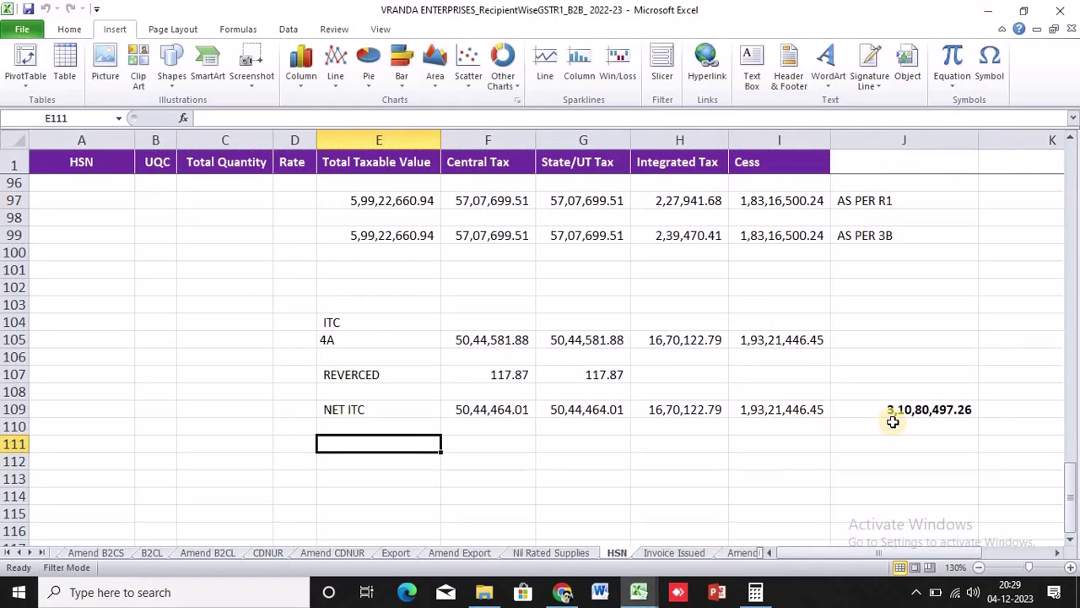
Switch to the GSTR-9C workbook and enter 31080497.26 for Purchases as both the total ITC and the eligible ITC availed.
key("alt+Tab")
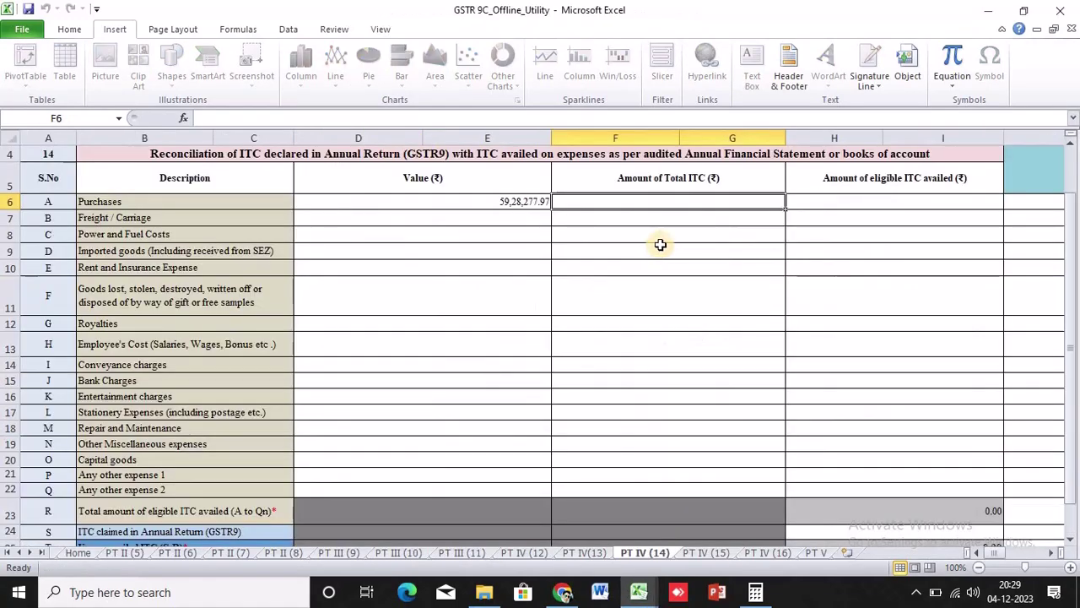
type("3,1")
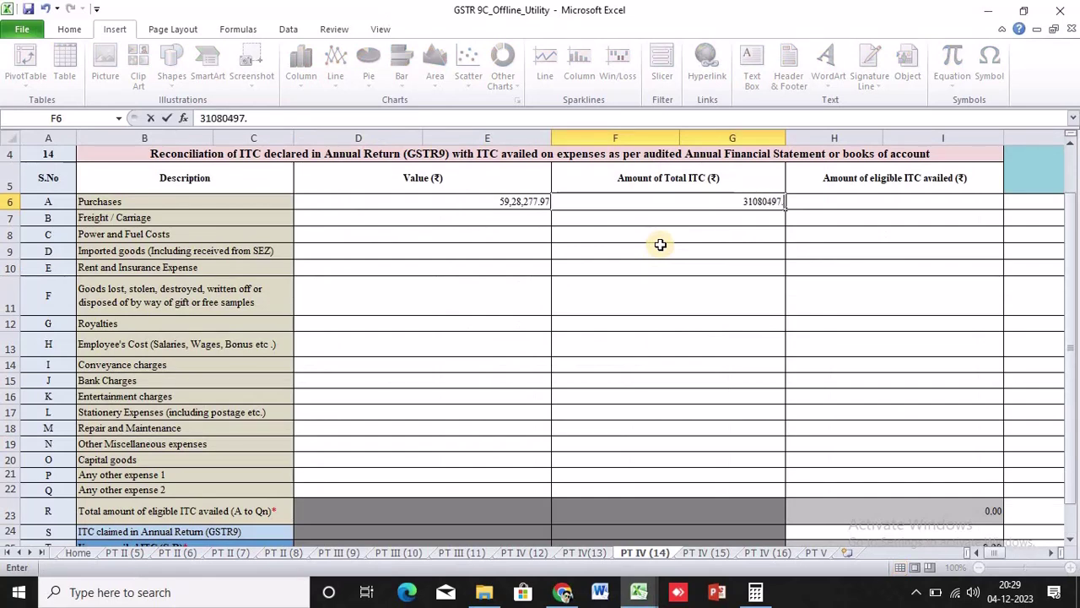
type("0,80,497.26")
key("Tab")
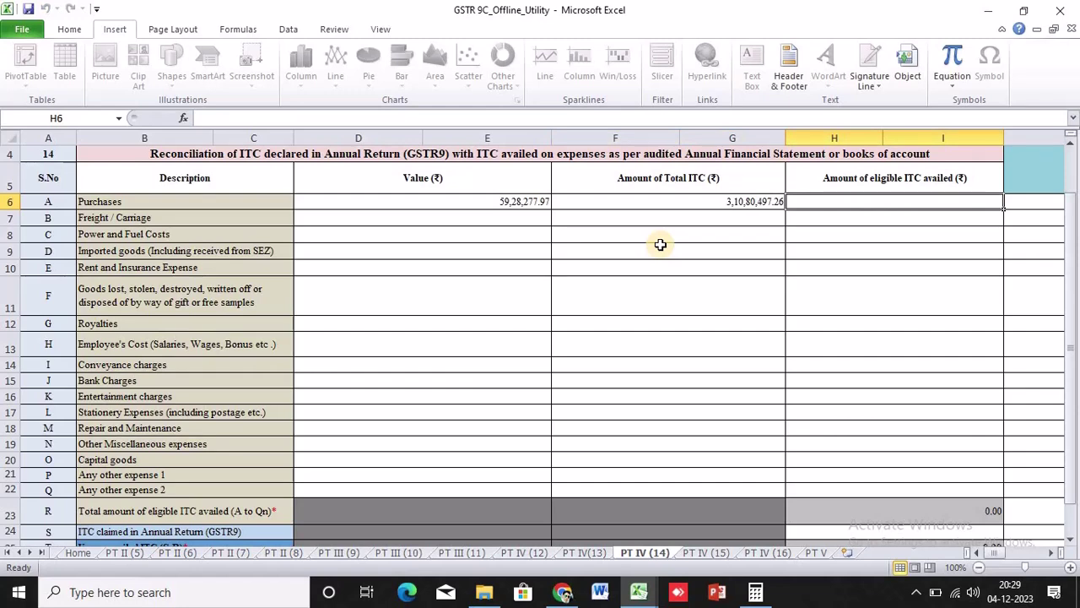
type("31080497.26")
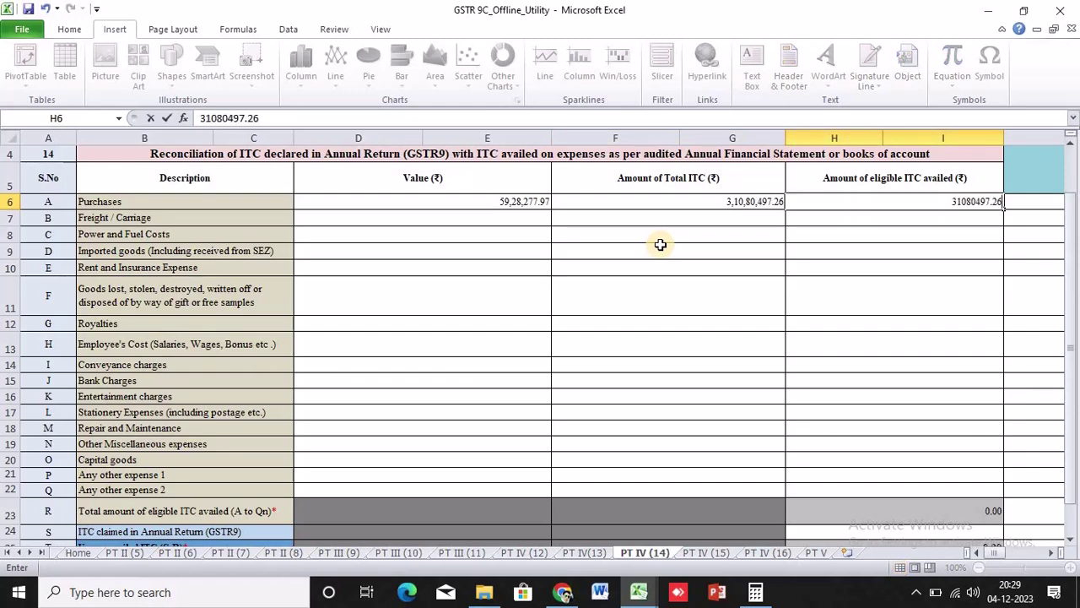
key("Return")
Select the amount cell for ITC claimed in Annual Return (GSTR9) and check the total ITC availed in the GSTR9 PDF in Chrome.
scroll(654, 355, "down", 1)
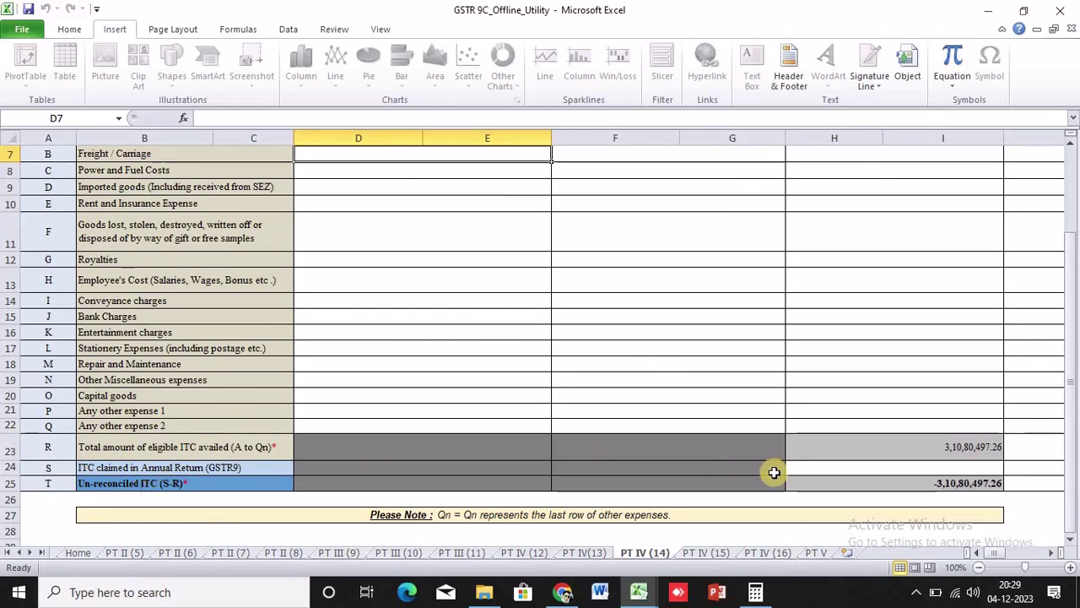
left_click(889, 468)
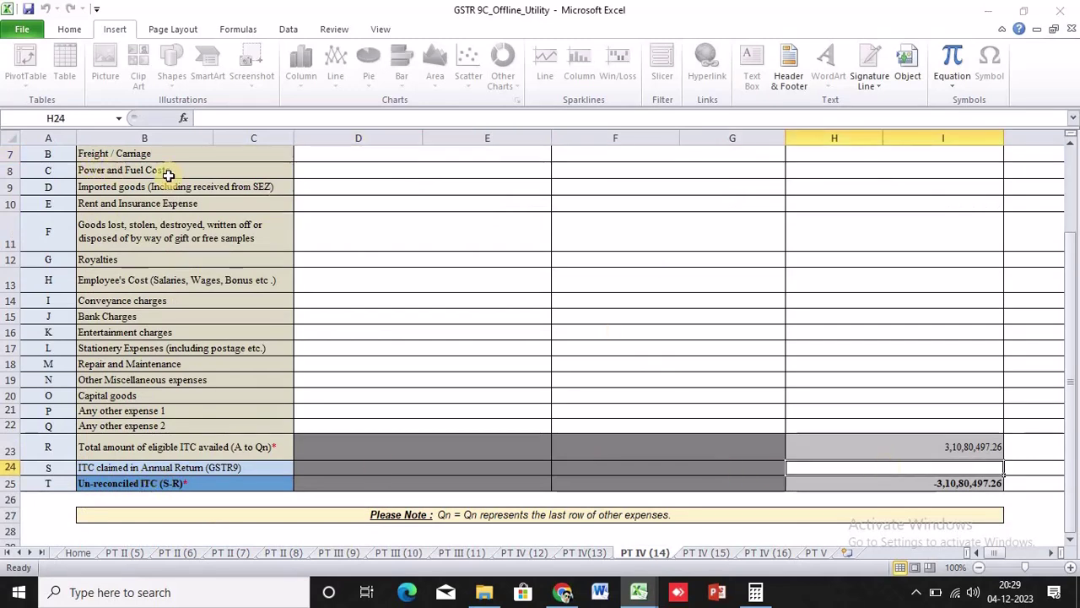
key("alt+Tab")
key("alt+Tab")
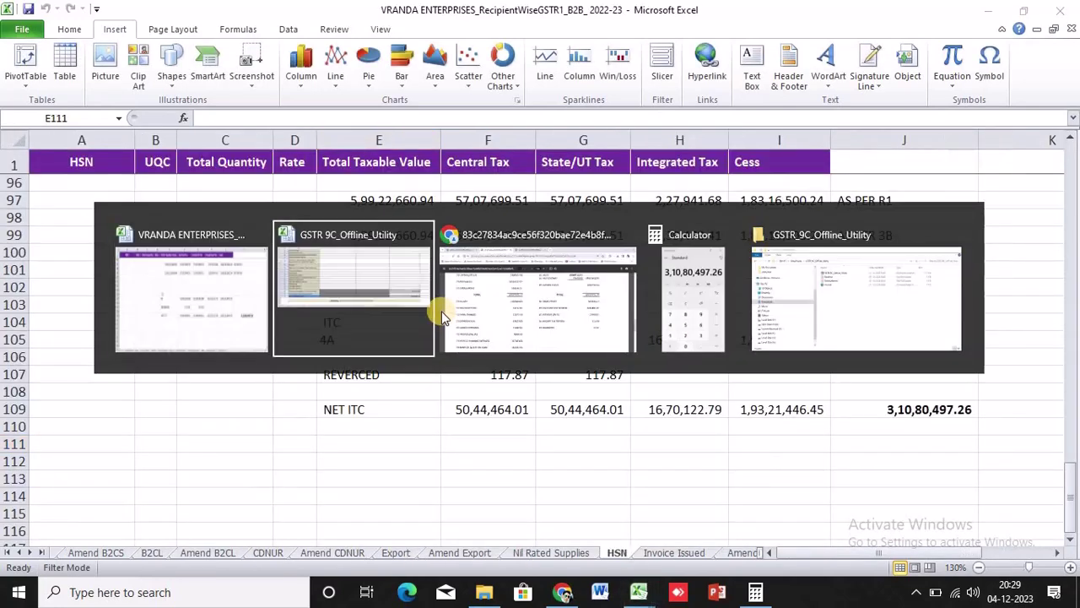
left_click(441, 310)
left_click(127, 15)
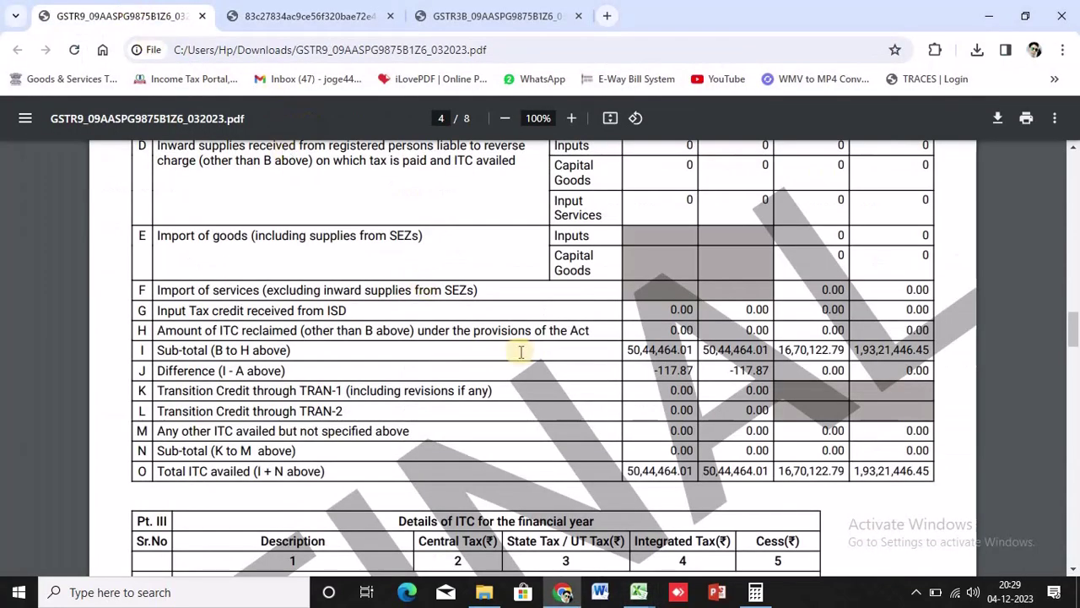
scroll(713, 456, "down", 2)
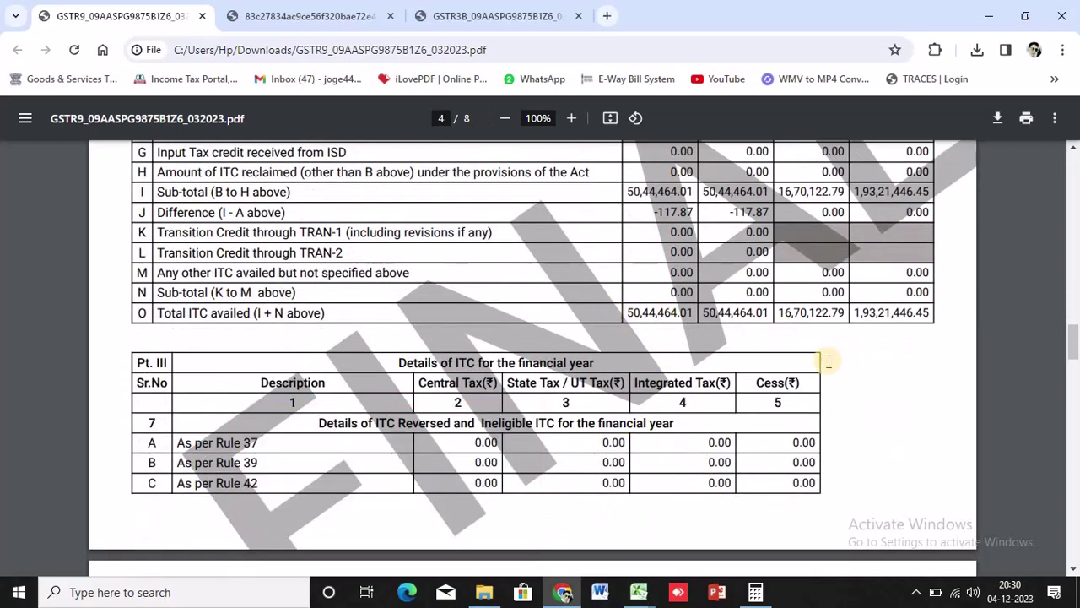
Switch to the GSTR-9C workbook in Excel and enter 31080497.26 as the ITC claimed in Annual Return (GSTR9) on PT IV (14).
key("alt+Tab")
key("alt+Tab")
key("Tab")
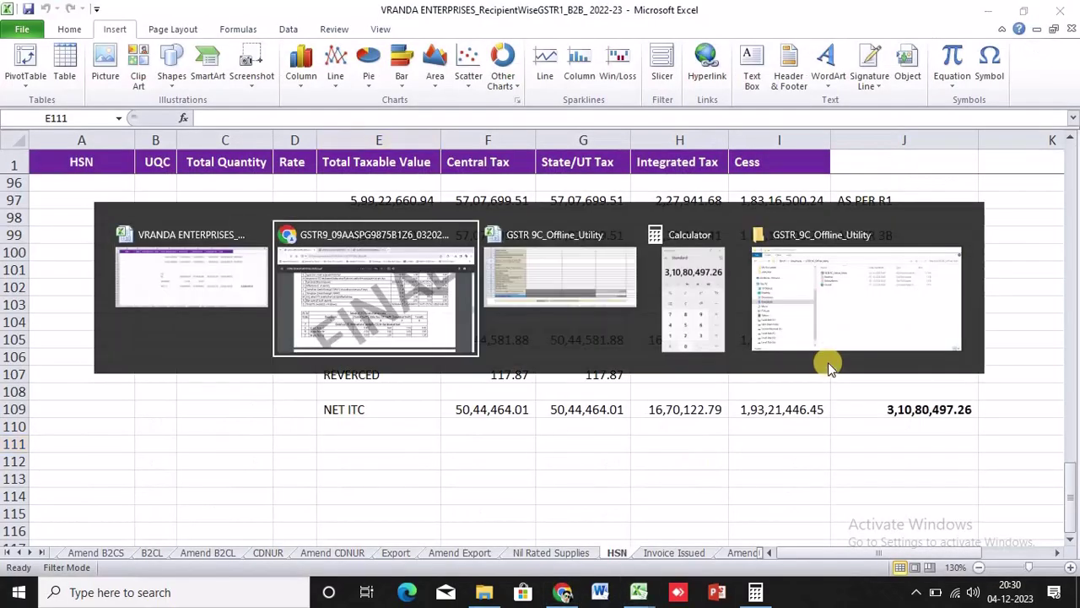
key("Tab")
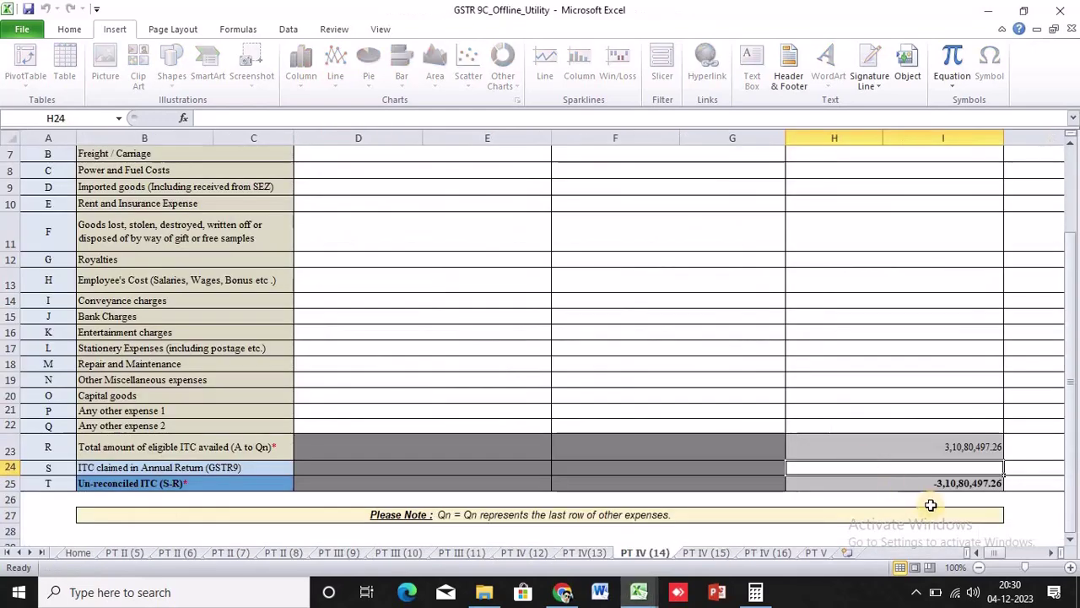
type("310804")
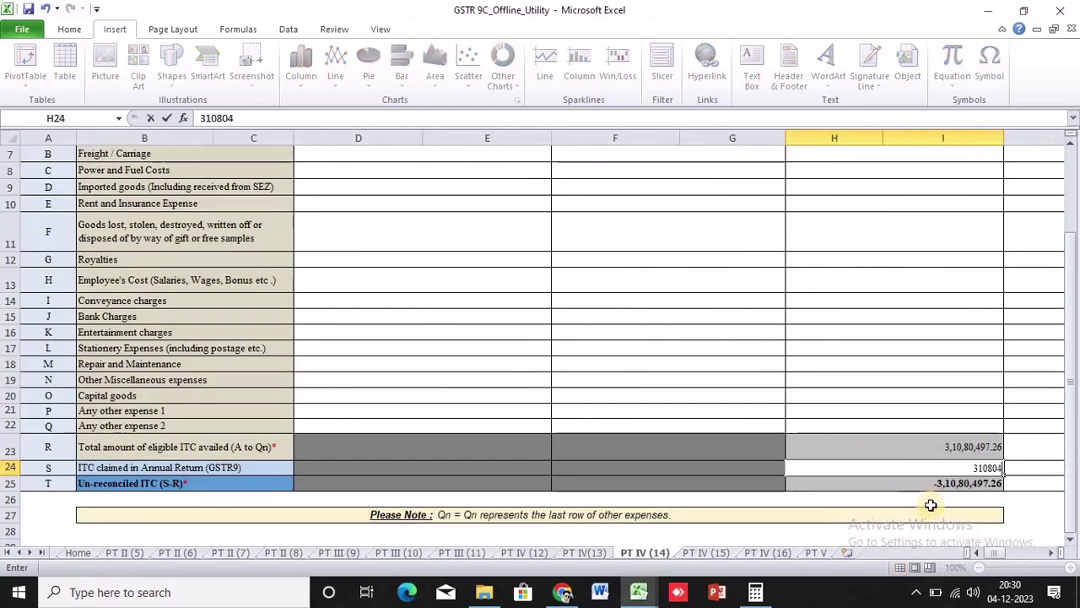
type("97.2+6")
key("BackSpace")
type("6")
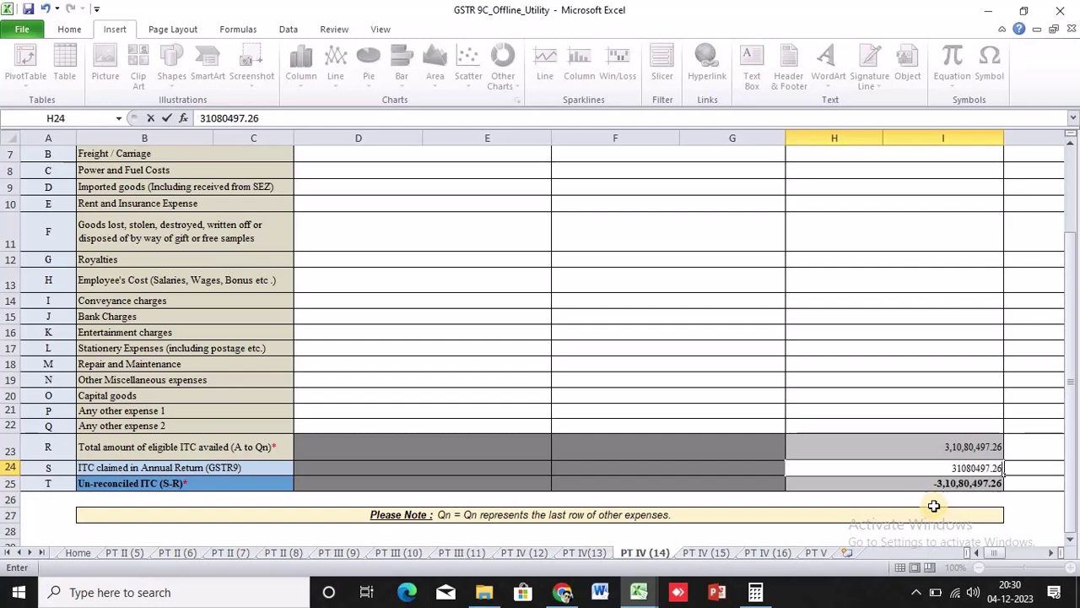
left_click(1013, 528)
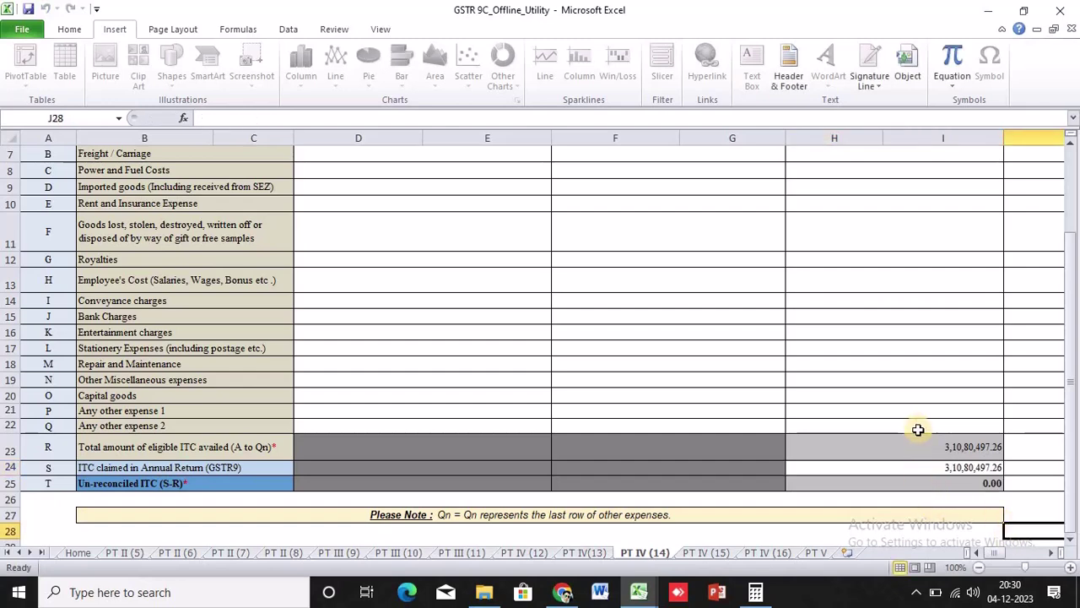
Validate the completed PT IV (14) sheet and close the validation message.
scroll(918, 432, "down", 2)
scroll(924, 444, "up", 3)
scroll(919, 324, "up", 1)
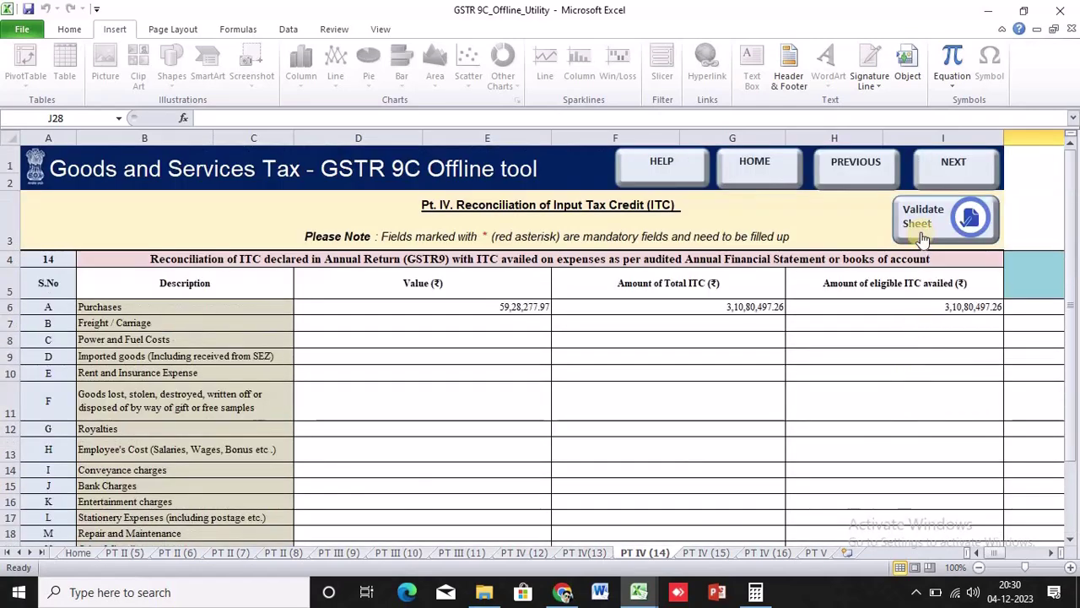
left_click(920, 218)
left_click(576, 340)
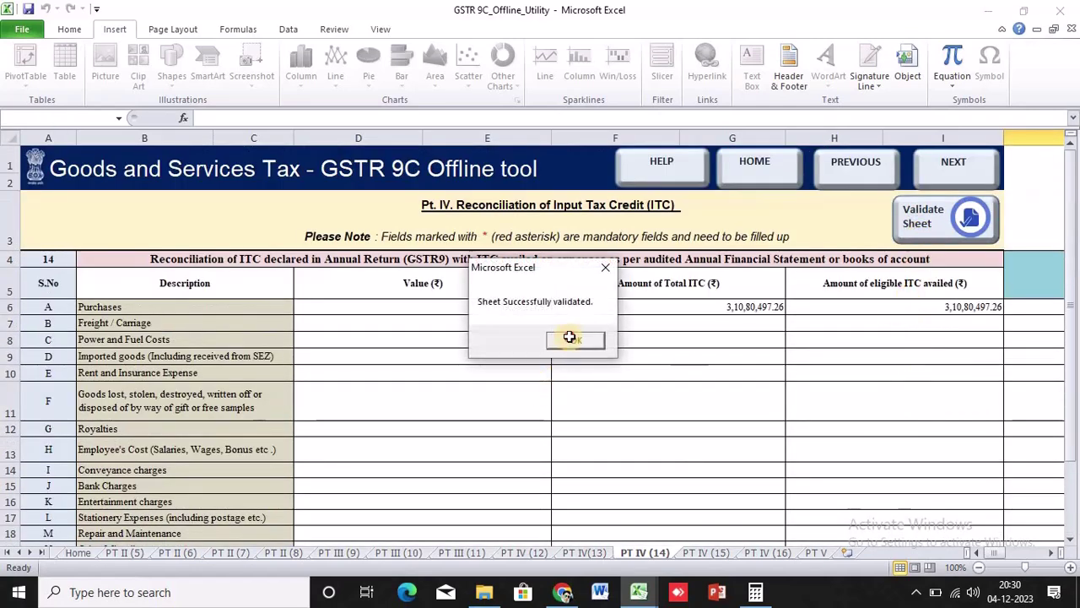
Open the PT IV (15) sheet, validate it without entering any reasons, and close the validation message.
left_click(701, 552)
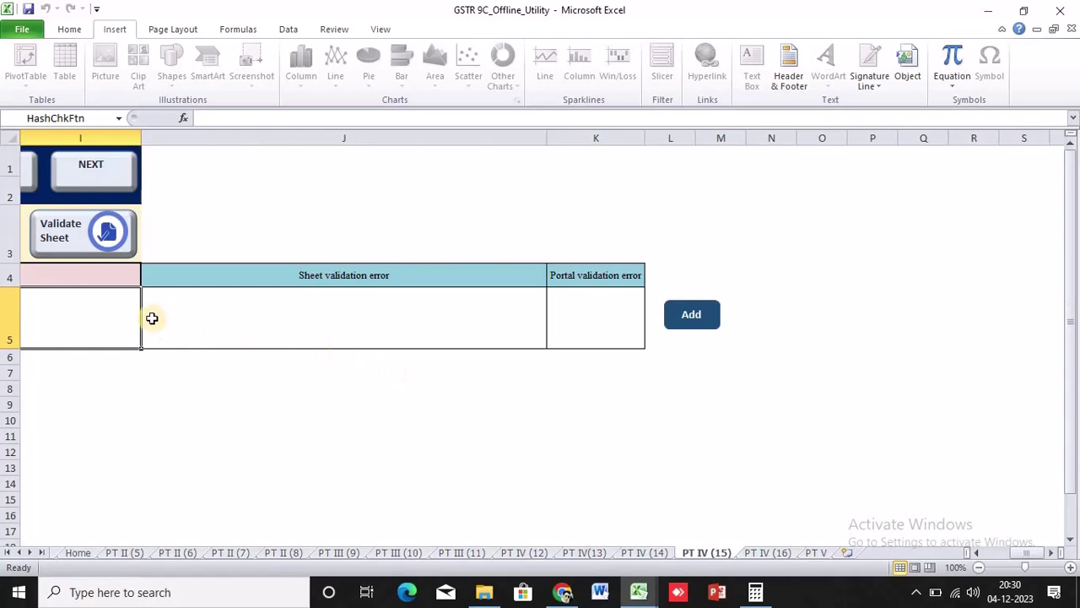
left_click(52, 242)
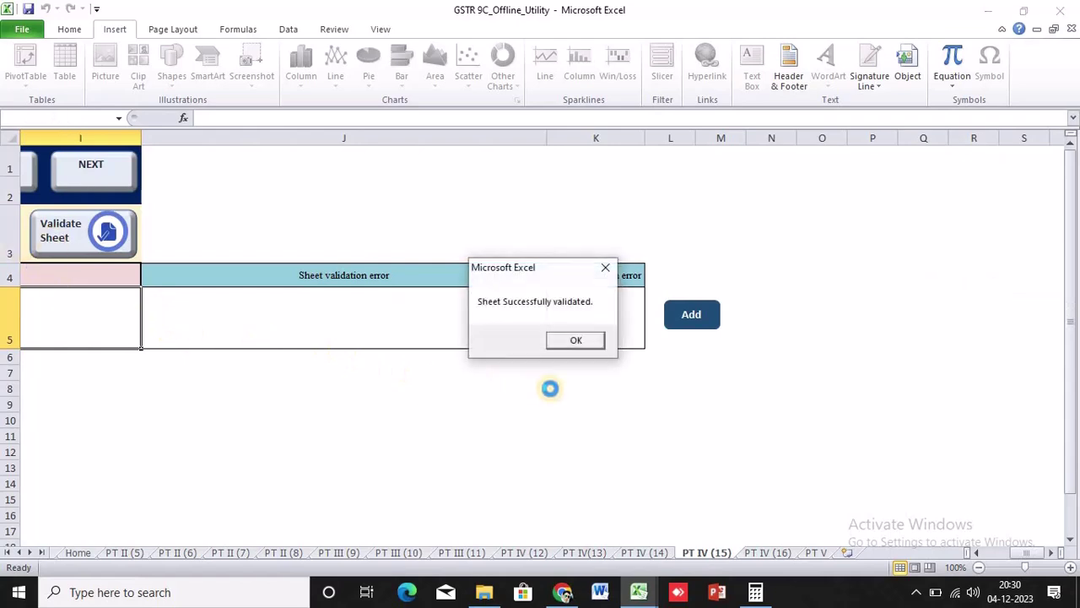
left_click(578, 341)
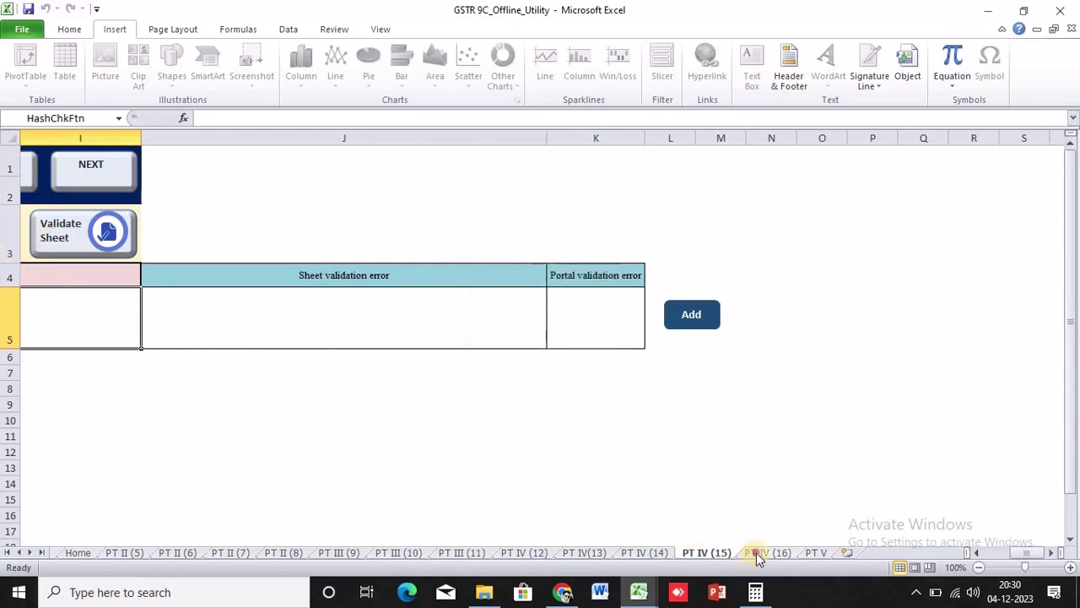
Open PT IV (16), compare it with the reason sheets PT IV(13) and PT IV (15), and validate it with the payable amounts left blank.
left_click(758, 554)
scroll(433, 416, "up", 1)
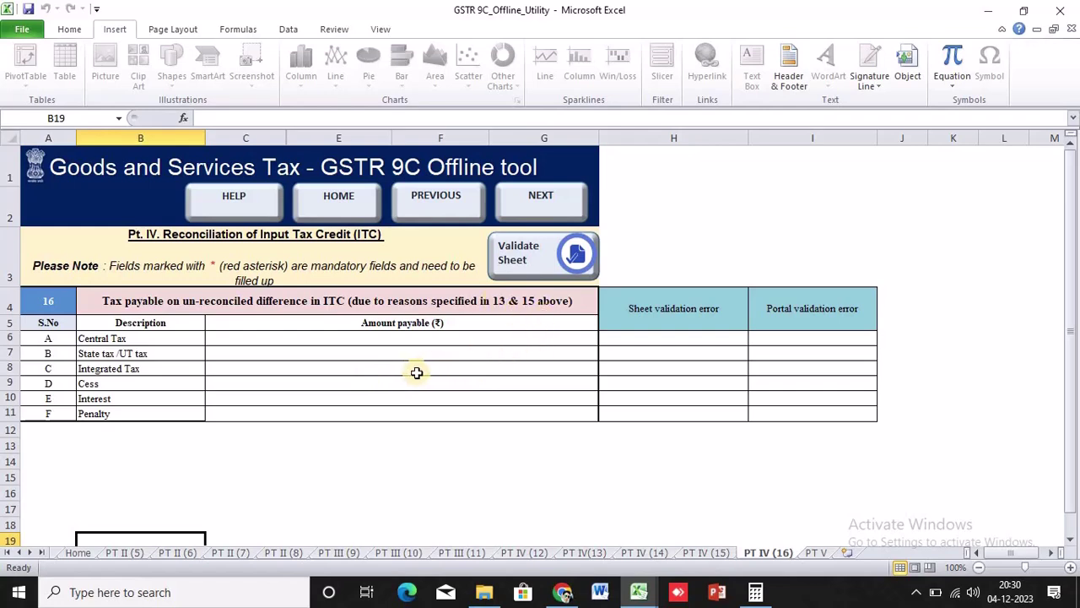
left_click(582, 553)
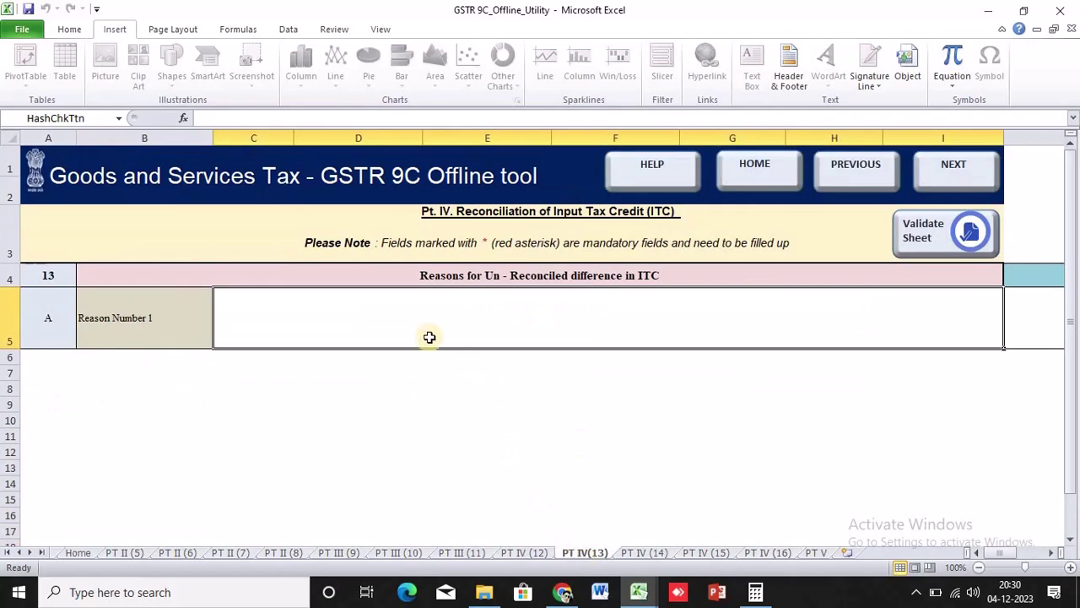
left_click(719, 554)
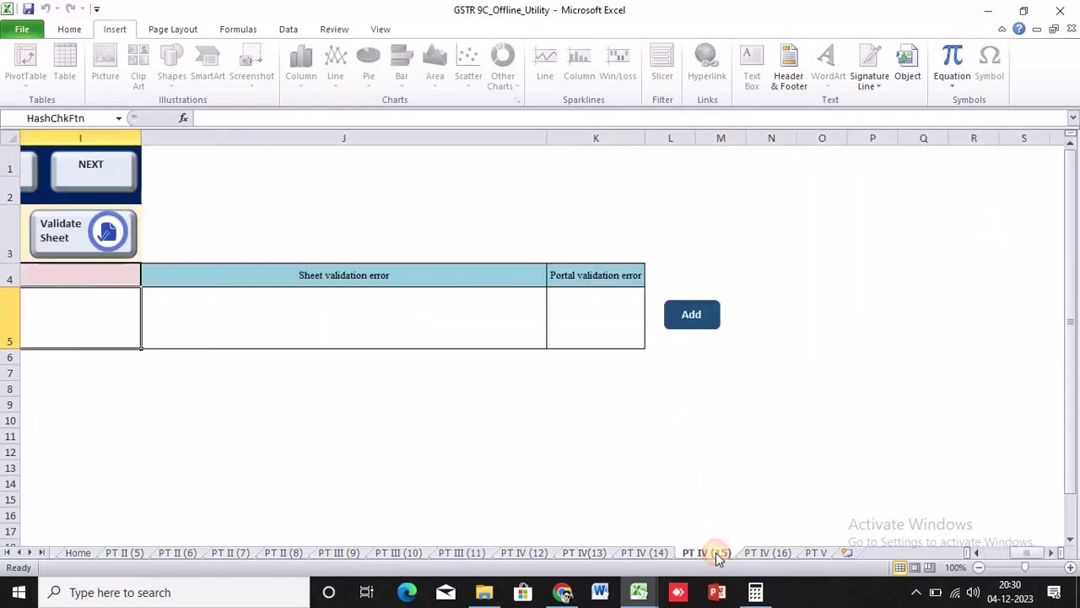
left_click(769, 553)
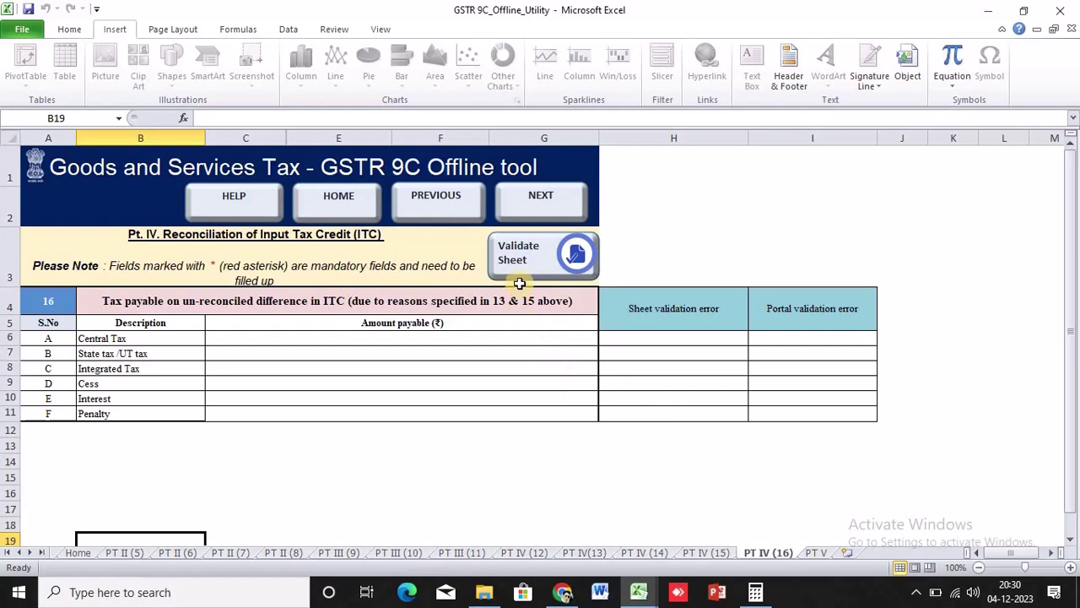
left_click(515, 258)
left_click(591, 348)
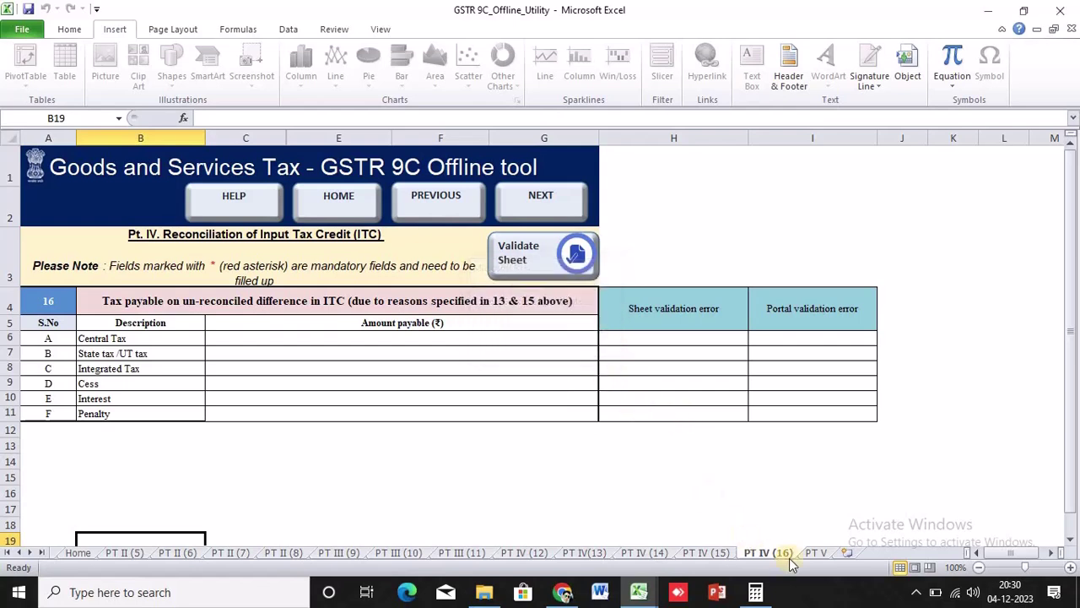
Open the PT V sheet and examine its additional liability rows, from the tax rates through interest, late fee, penalty and other amounts.
left_click(816, 552)
left_click(504, 416)
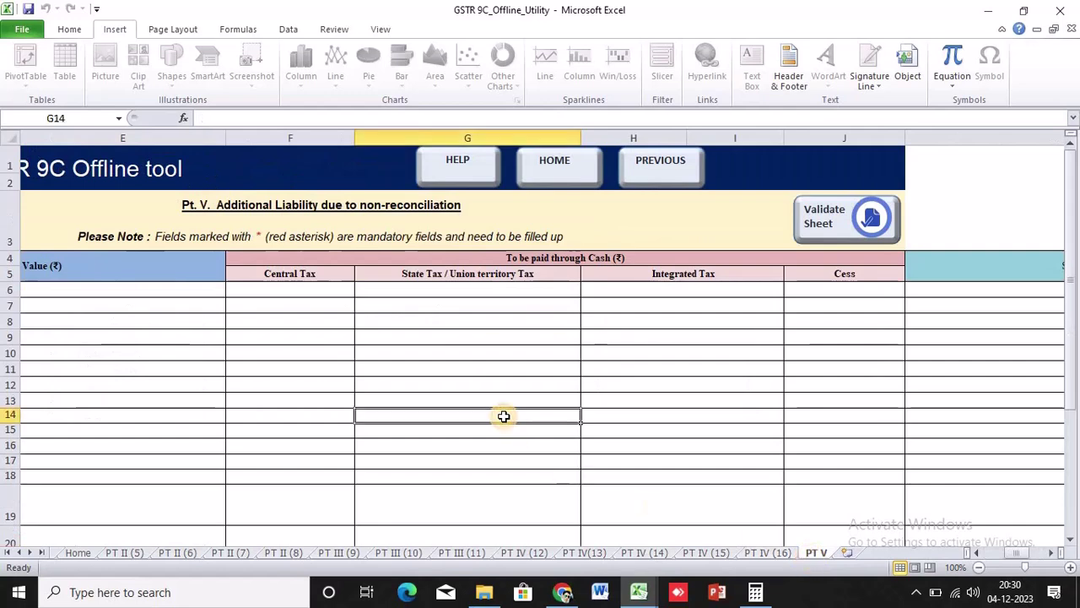
key("Home")
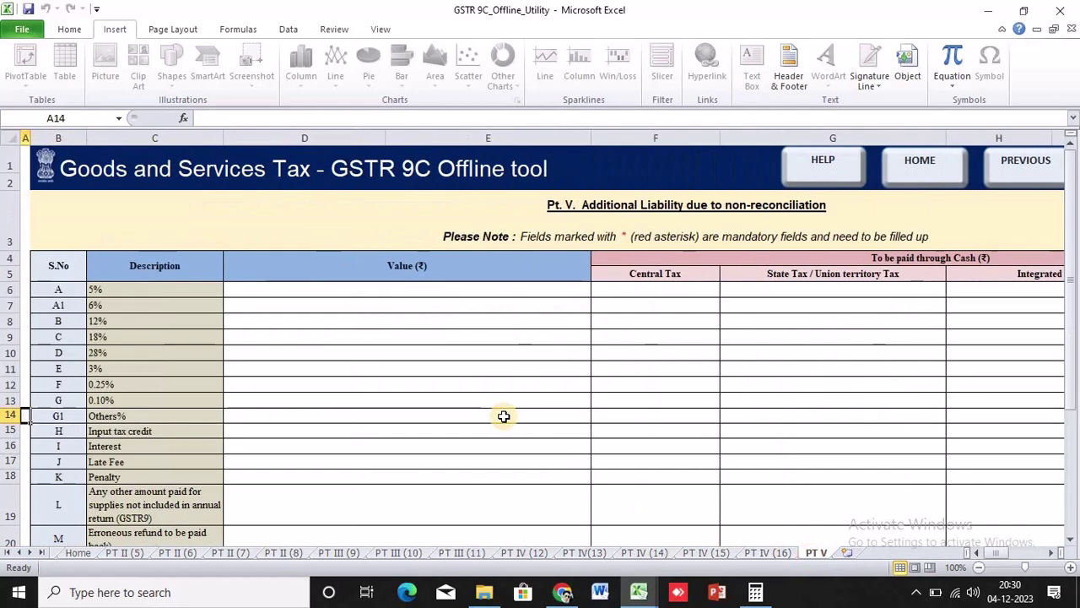
key("Up")
key("Right")
key("Right")
key("Right")
key("Right")
key("Right")
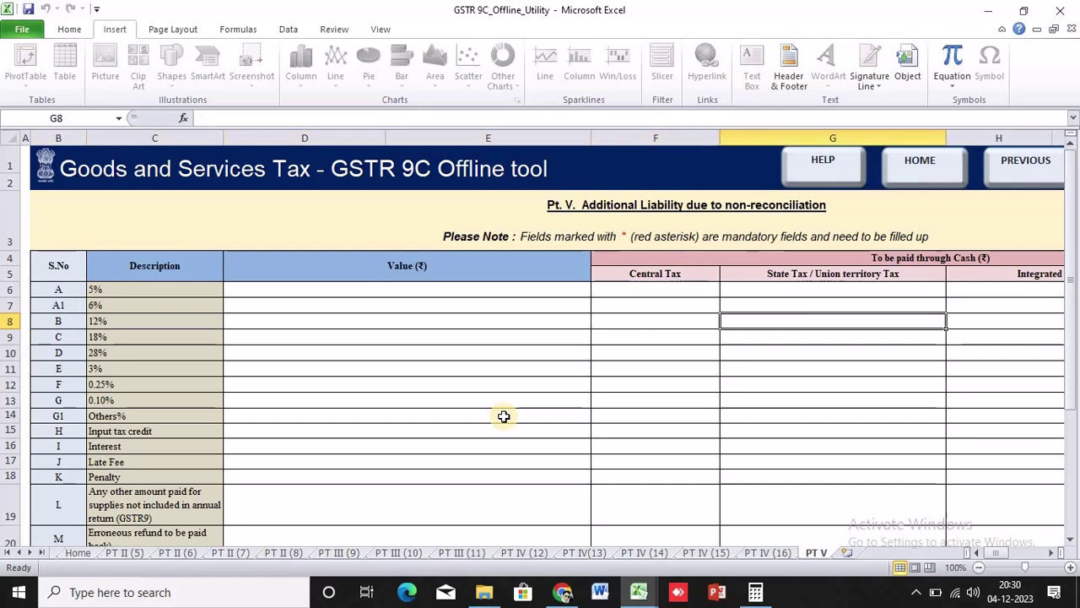
key("Right")
key("Left")
key("Left")
key("Left")
key("Left")
key("Left")
key("Right")
key("Right")
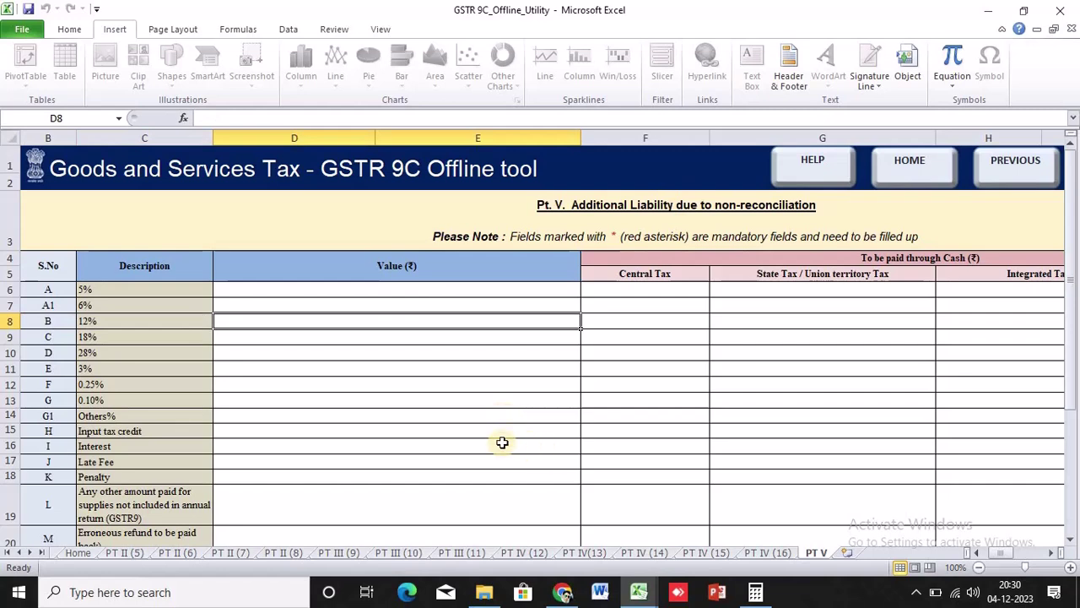
scroll(503, 442, "down", 1)
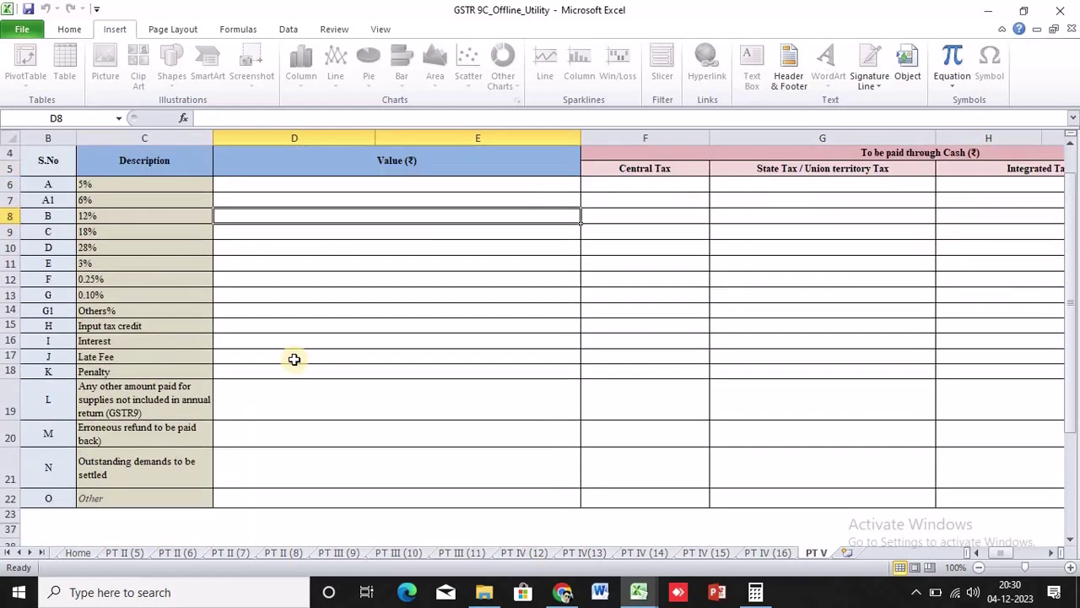
scroll(292, 357, "up", 1)
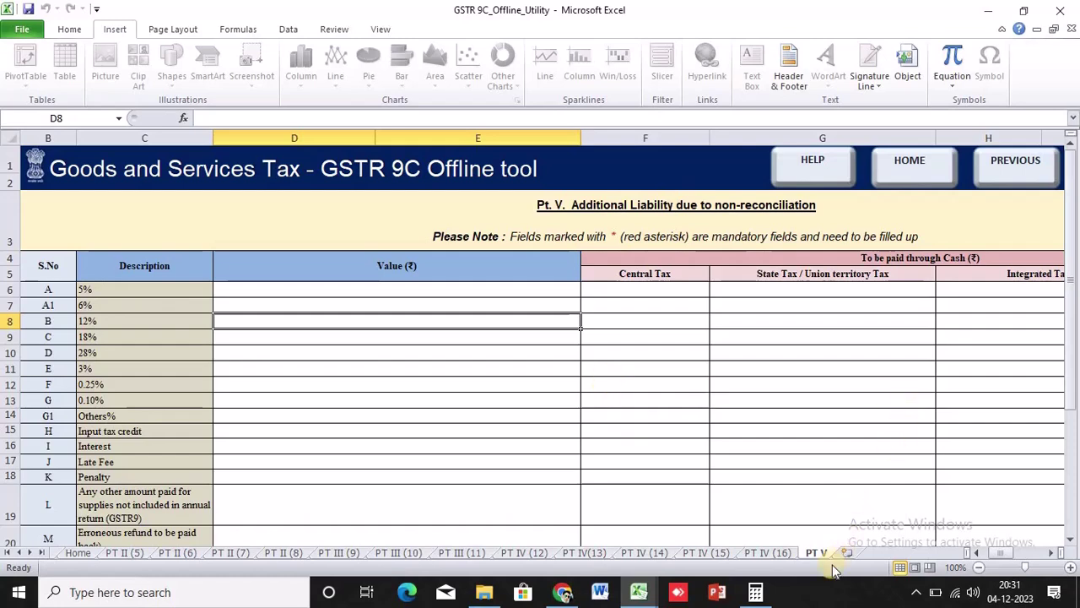
scroll(777, 495, "down", 2)
scroll(776, 495, "up", 2)
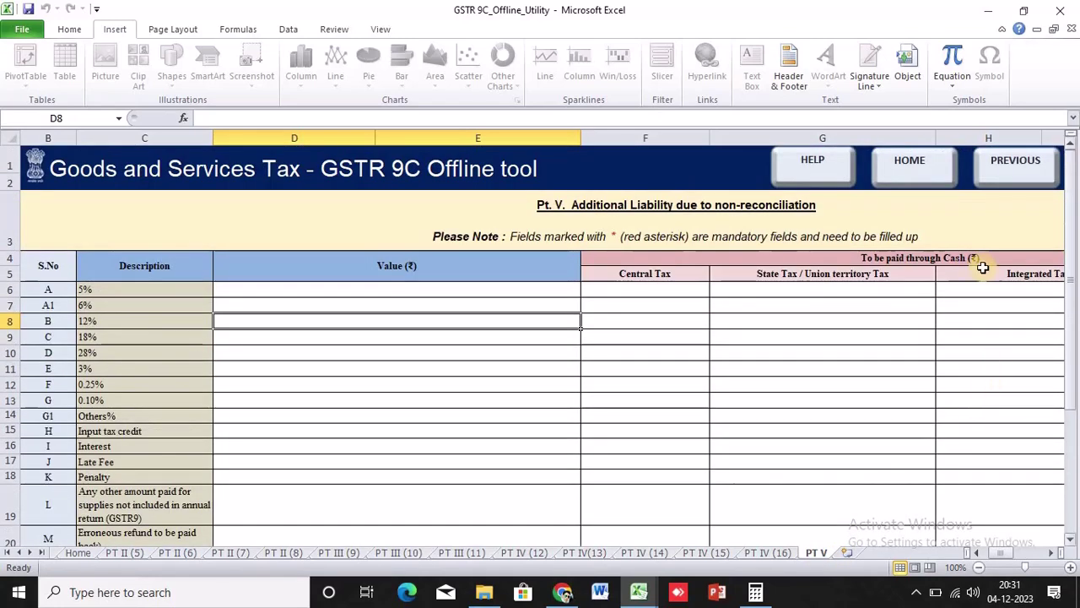
Validate the PT V sheet with all liability amounts left blank and close the validation message.
scroll(1000, 554, "right", 2)
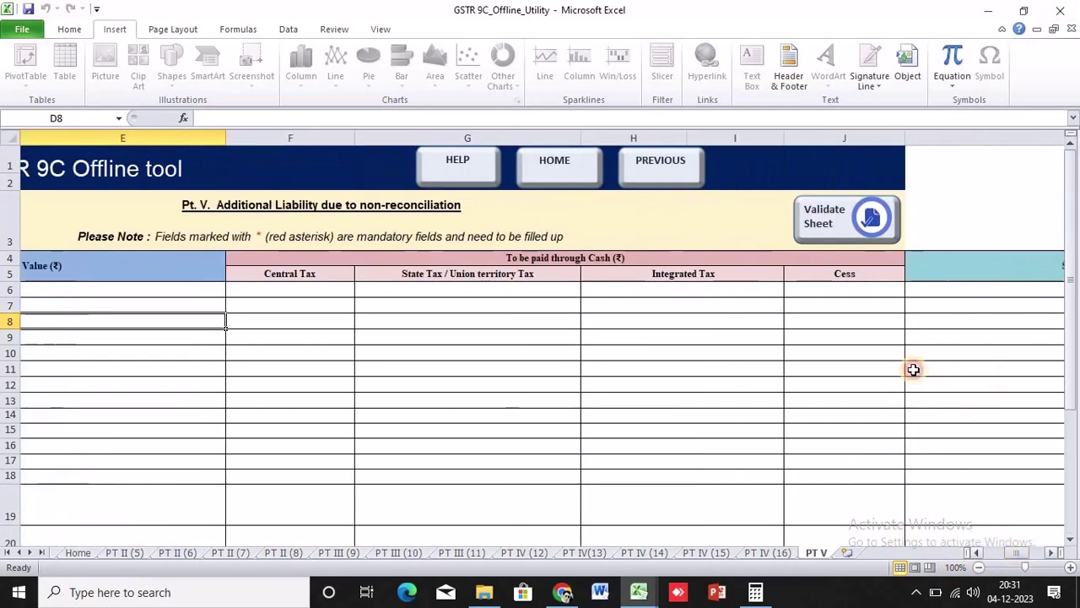
left_click(815, 222)
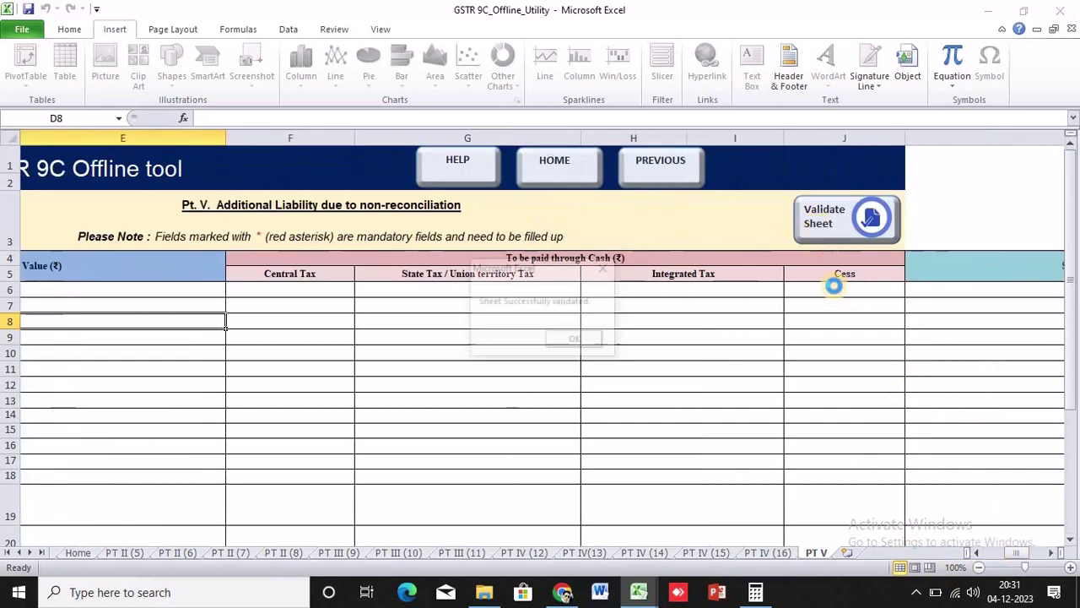
left_click(571, 344)
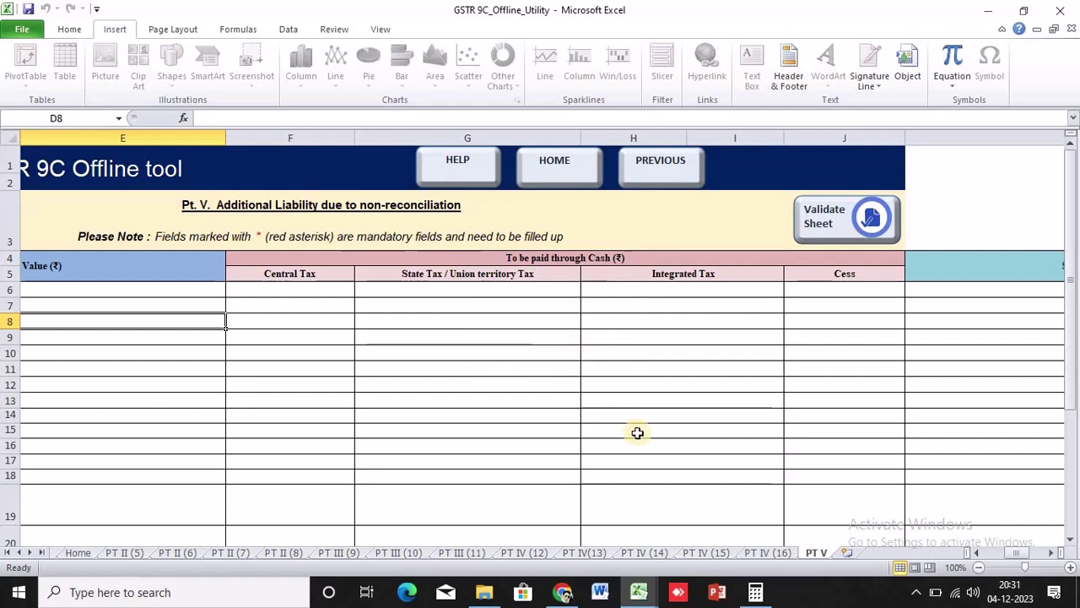
Return to the Home sheet and generate the GSTR-9C JSON upload file, saving it in Documents under the suggested name.
key("ctrl+Page_Up")
key("ctrl+Page_Up")
key("ctrl+Page_Up")
key("ctrl+Page_Up")
key("ctrl+Page_Up")
key("ctrl+Page_Up")
key("ctrl+Page_Up")
key("ctrl+Page_Up")
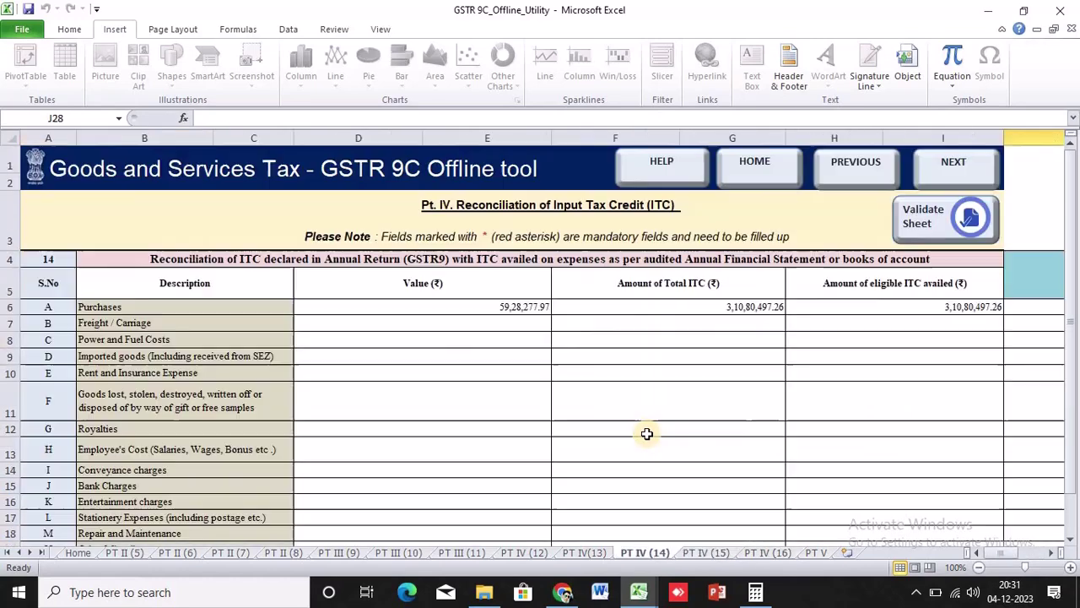
key("ctrl+Page_Up")
key("ctrl+Page_Up")
key("ctrl+Page_Up")
key("ctrl+Page_Up")
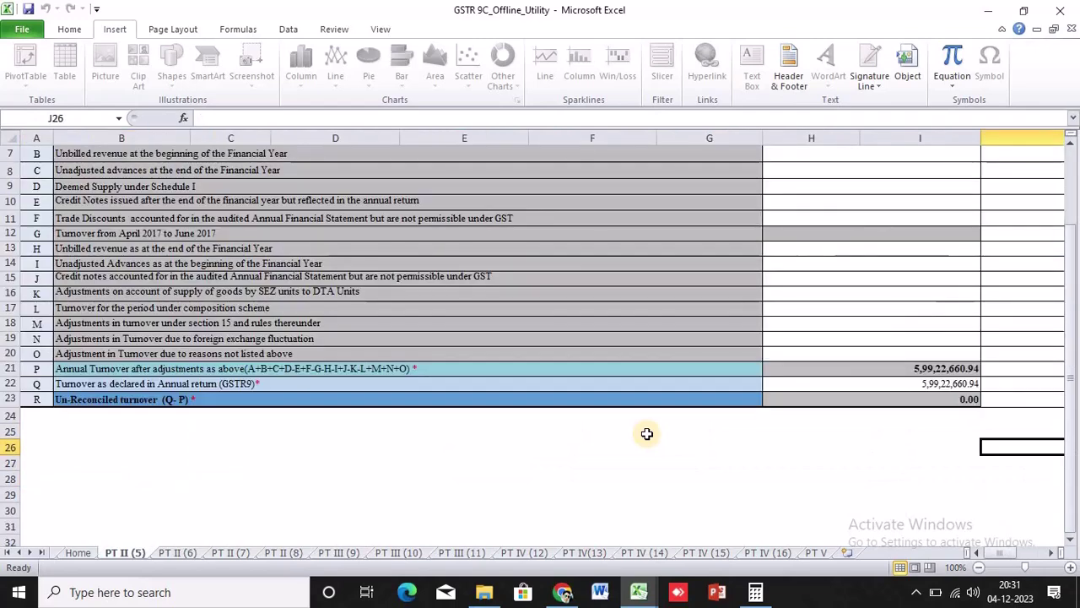
key("ctrl+Page_Up")
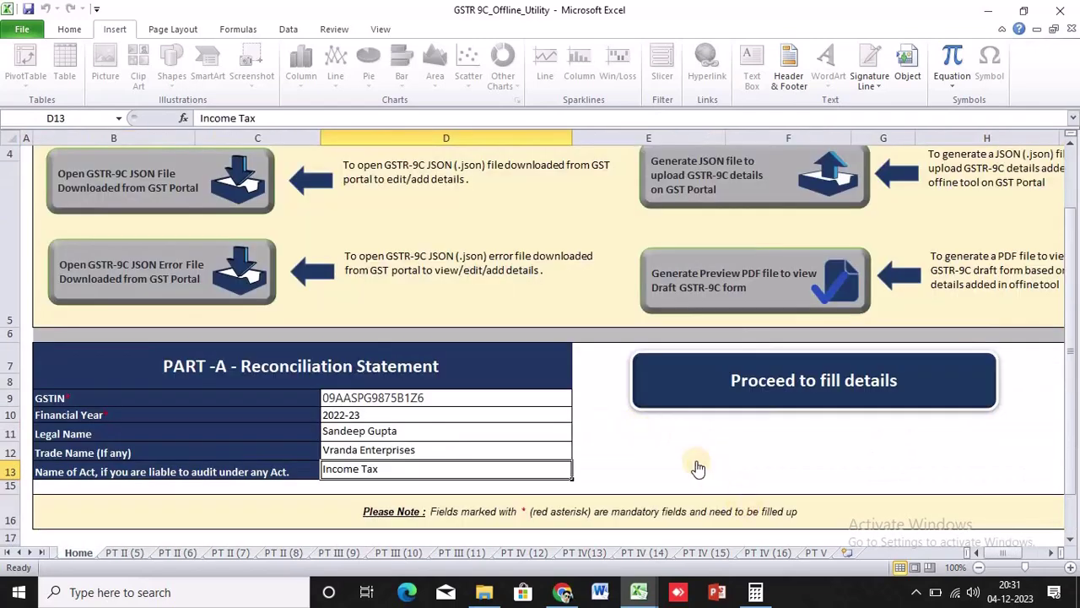
scroll(698, 463, "up", 1)
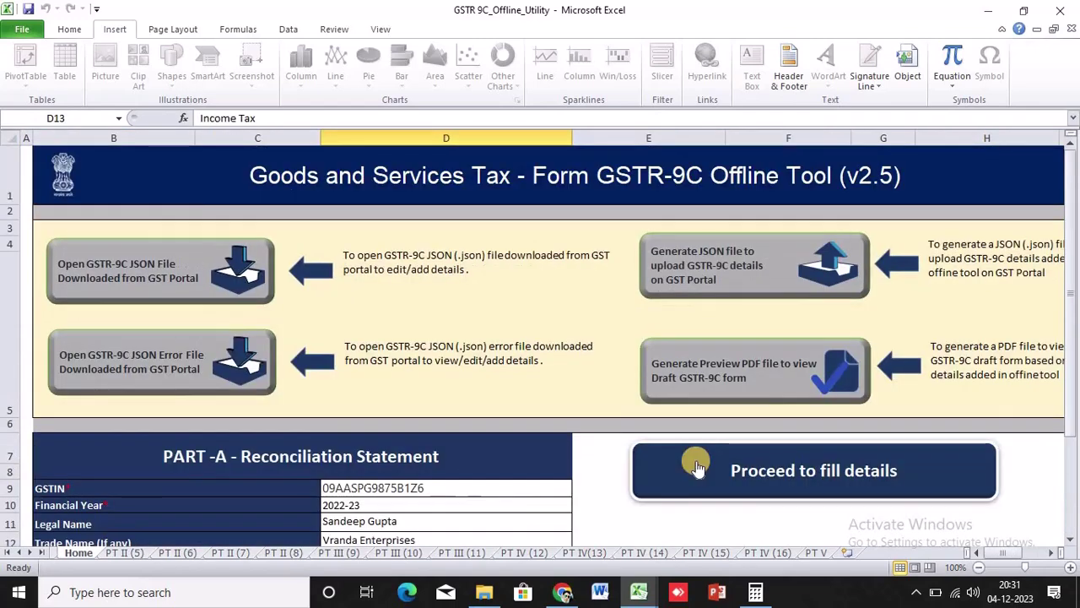
left_click(684, 278)
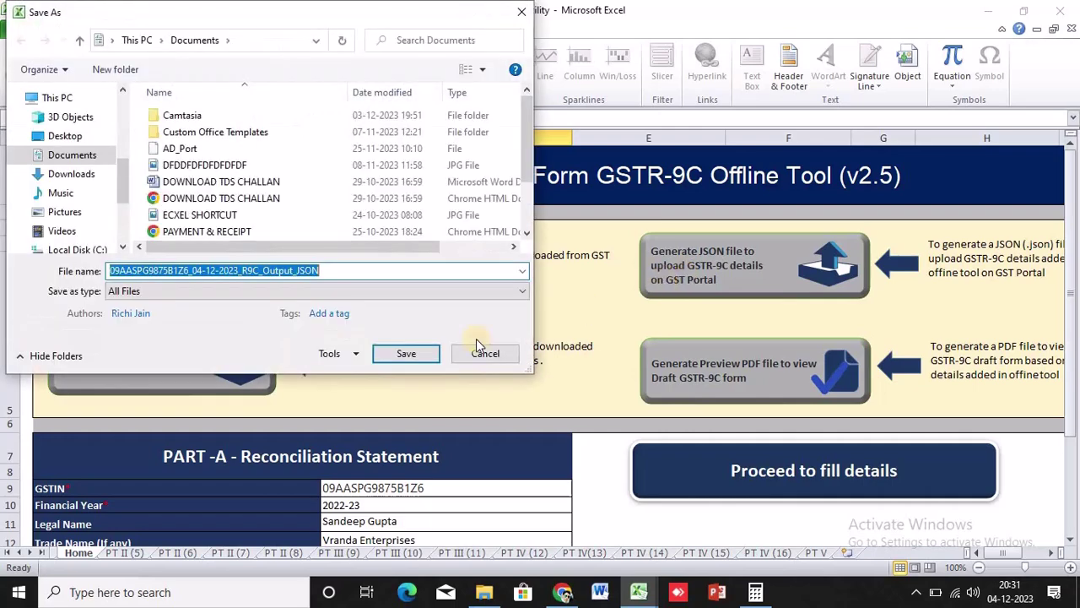
left_click(413, 354)
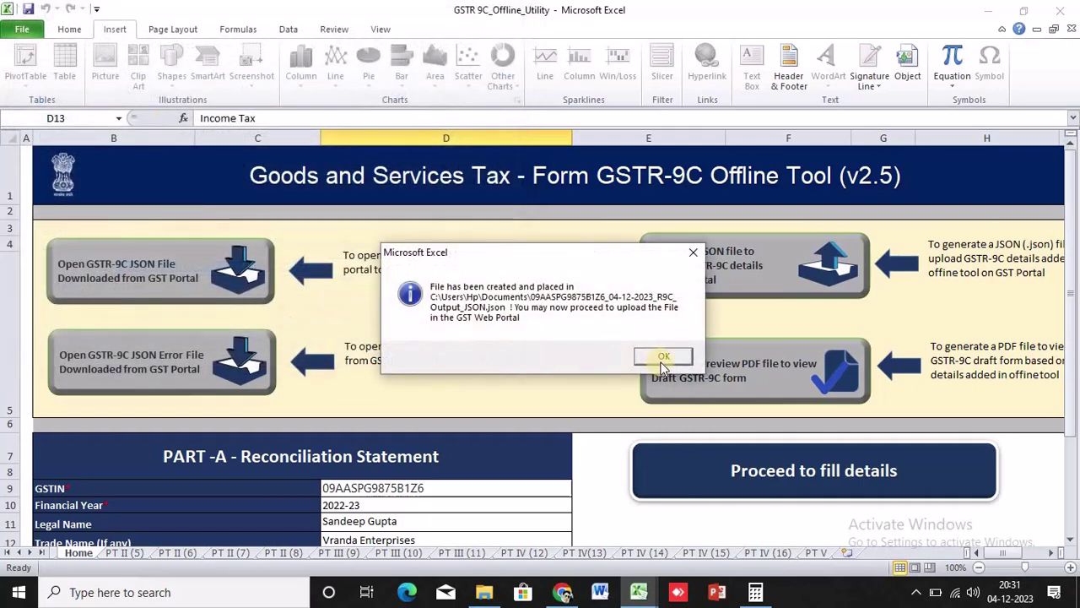
left_click(662, 358)
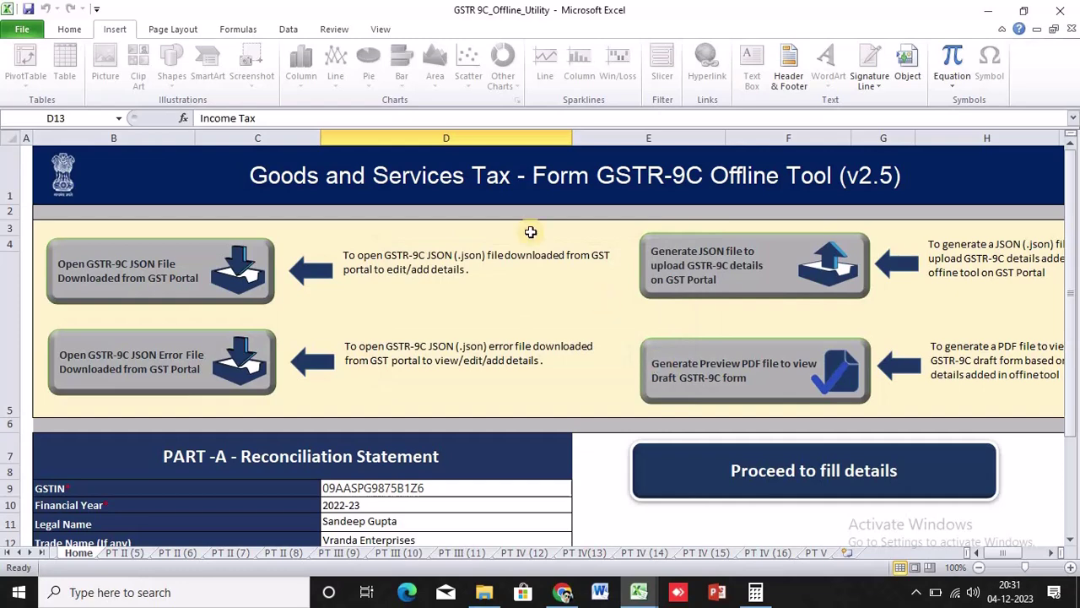